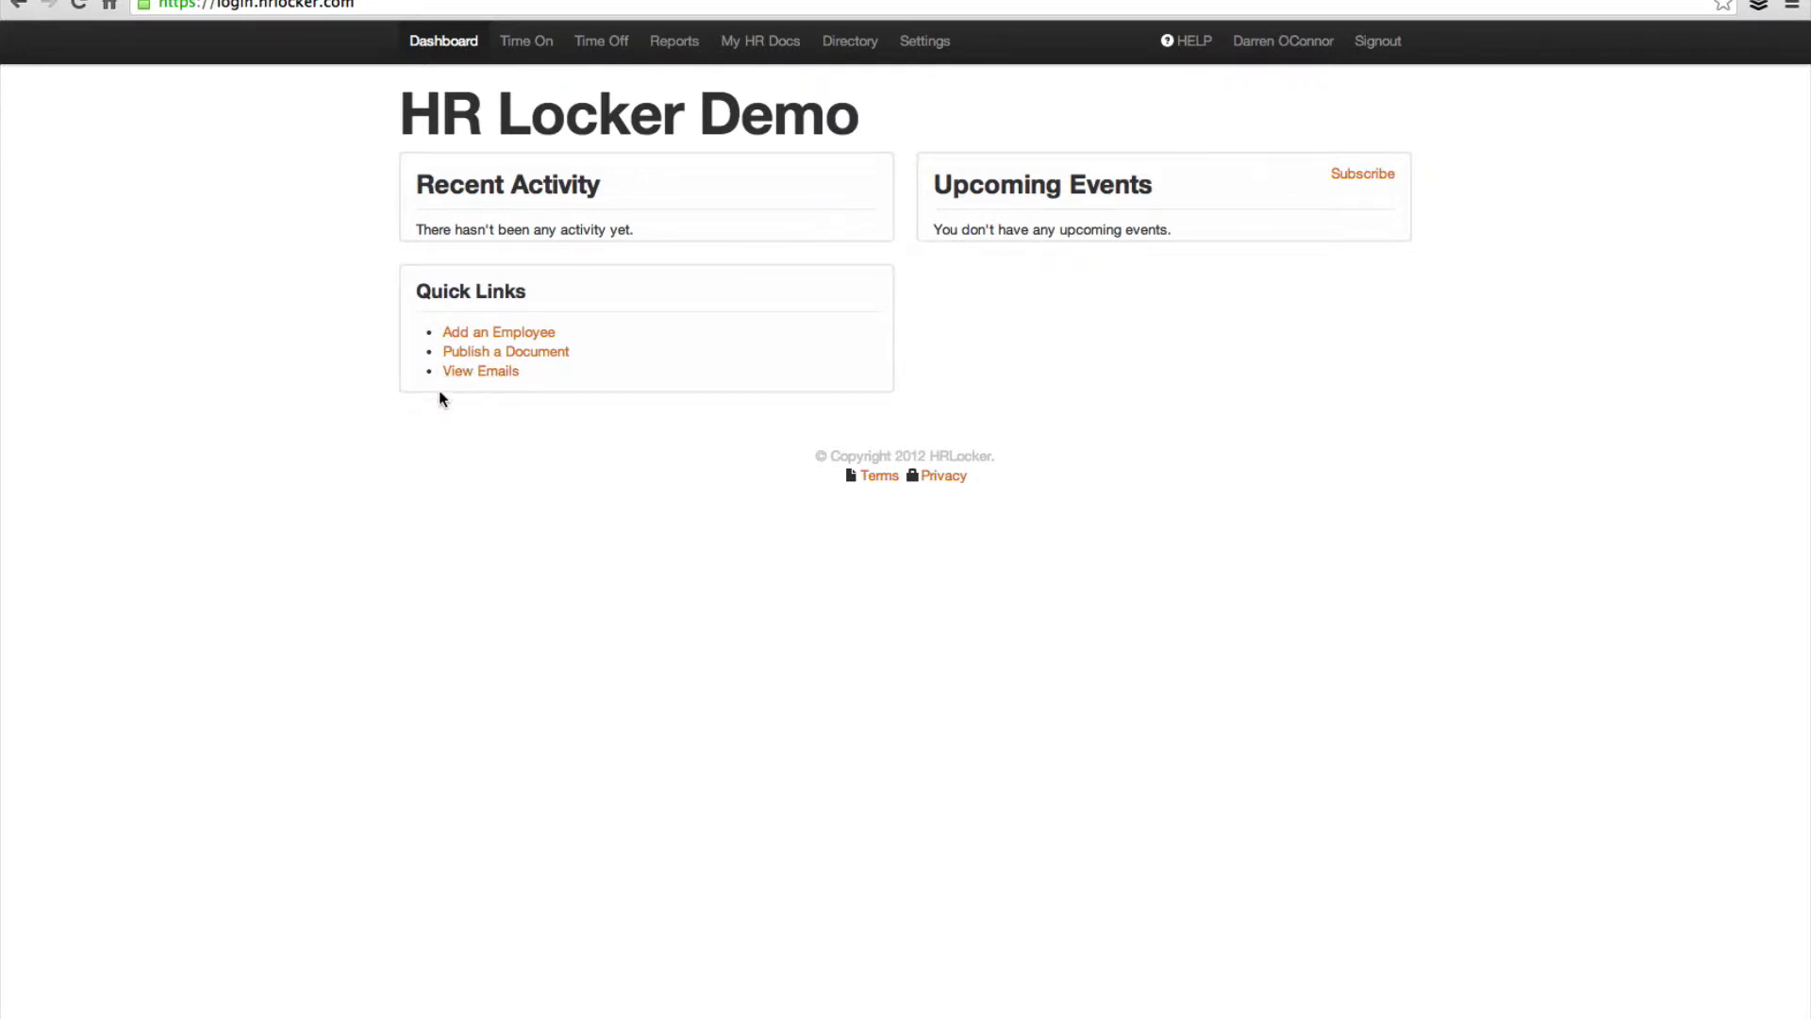
Step: Go from the dashboard to HR Locker's Company Settings page via Settings
{"action": "left_click", "coordinate": [916, 42]}
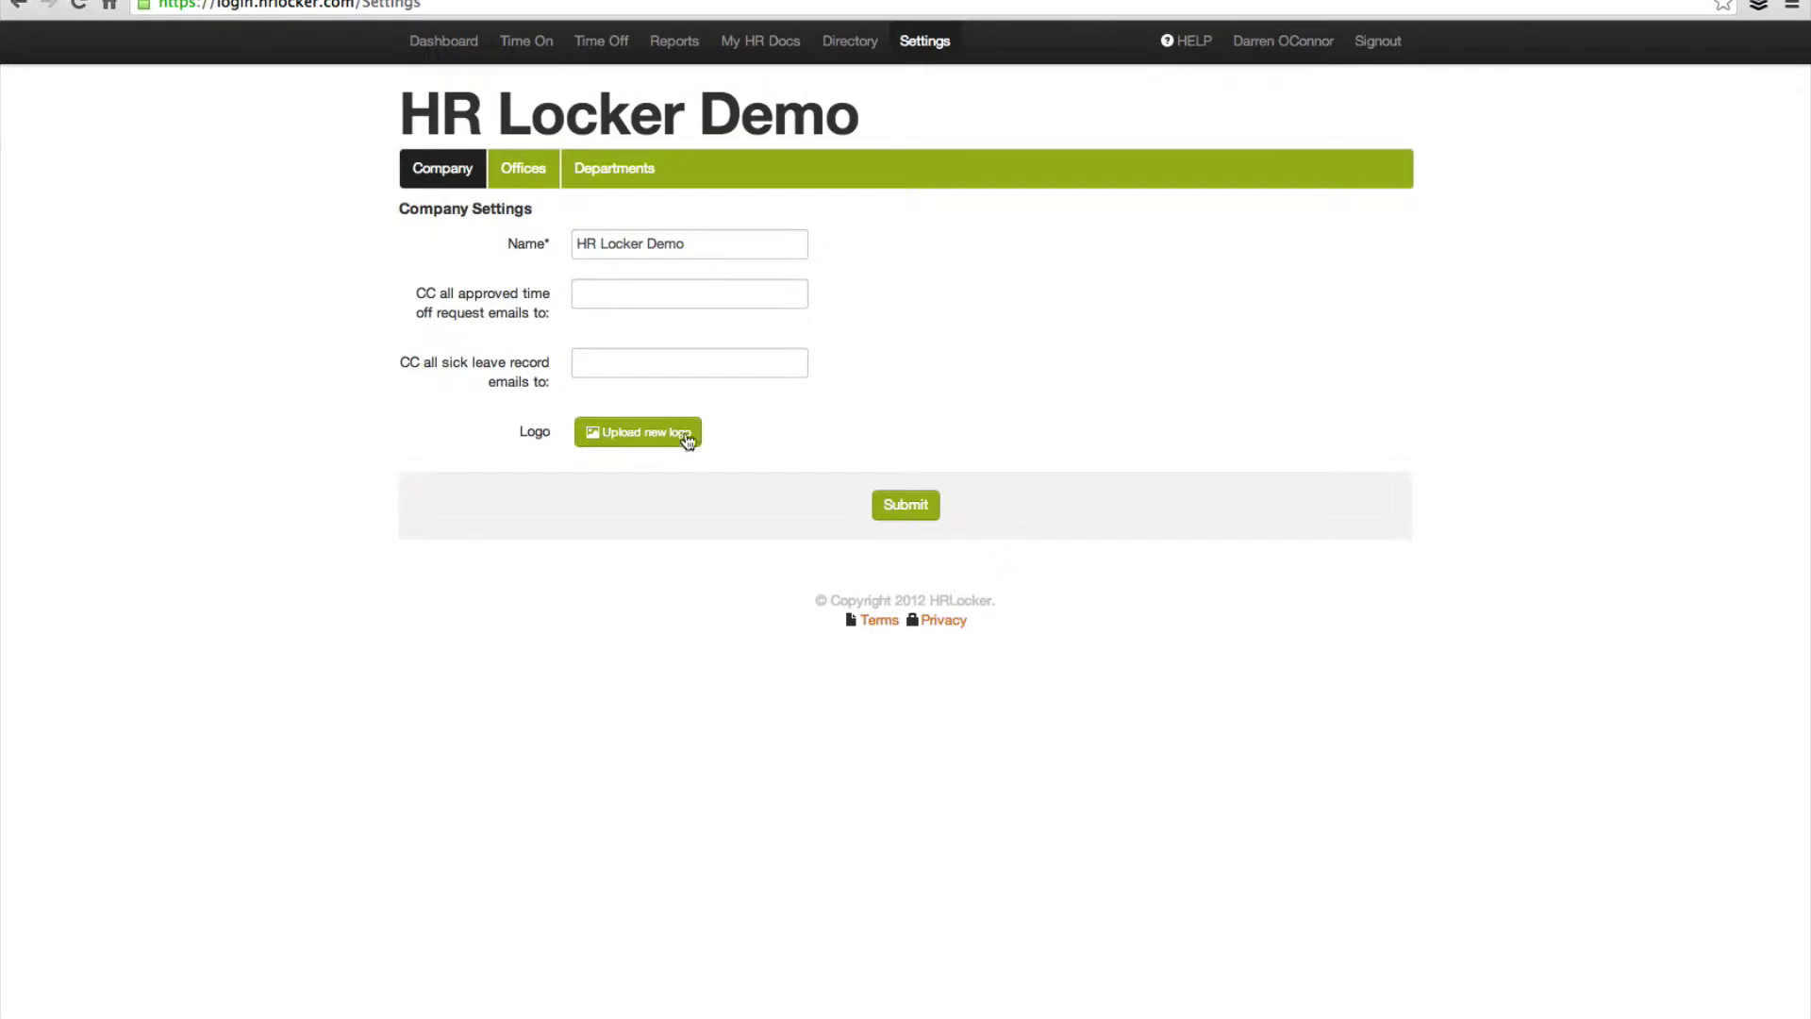
Step: Upload HR logo.jpg as the company logo and submit the company settings
{"action": "left_click", "coordinate": [645, 438]}
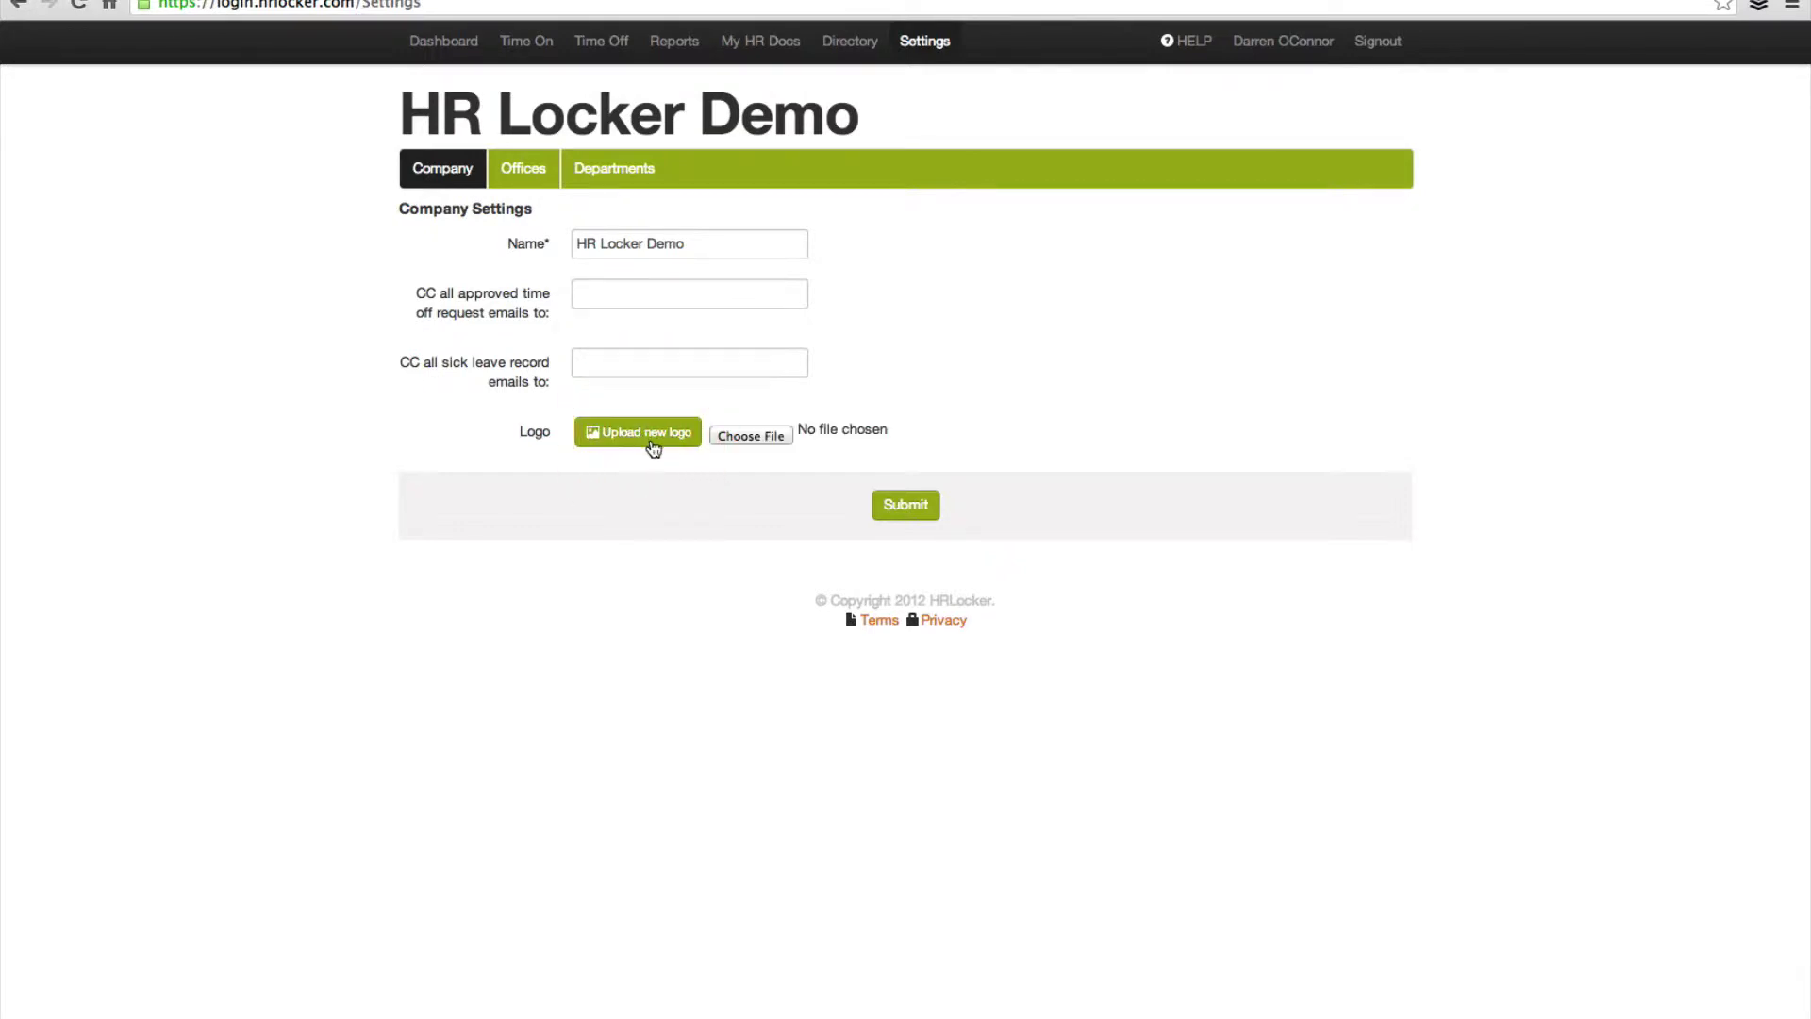
{"action": "left_click", "coordinate": [767, 438]}
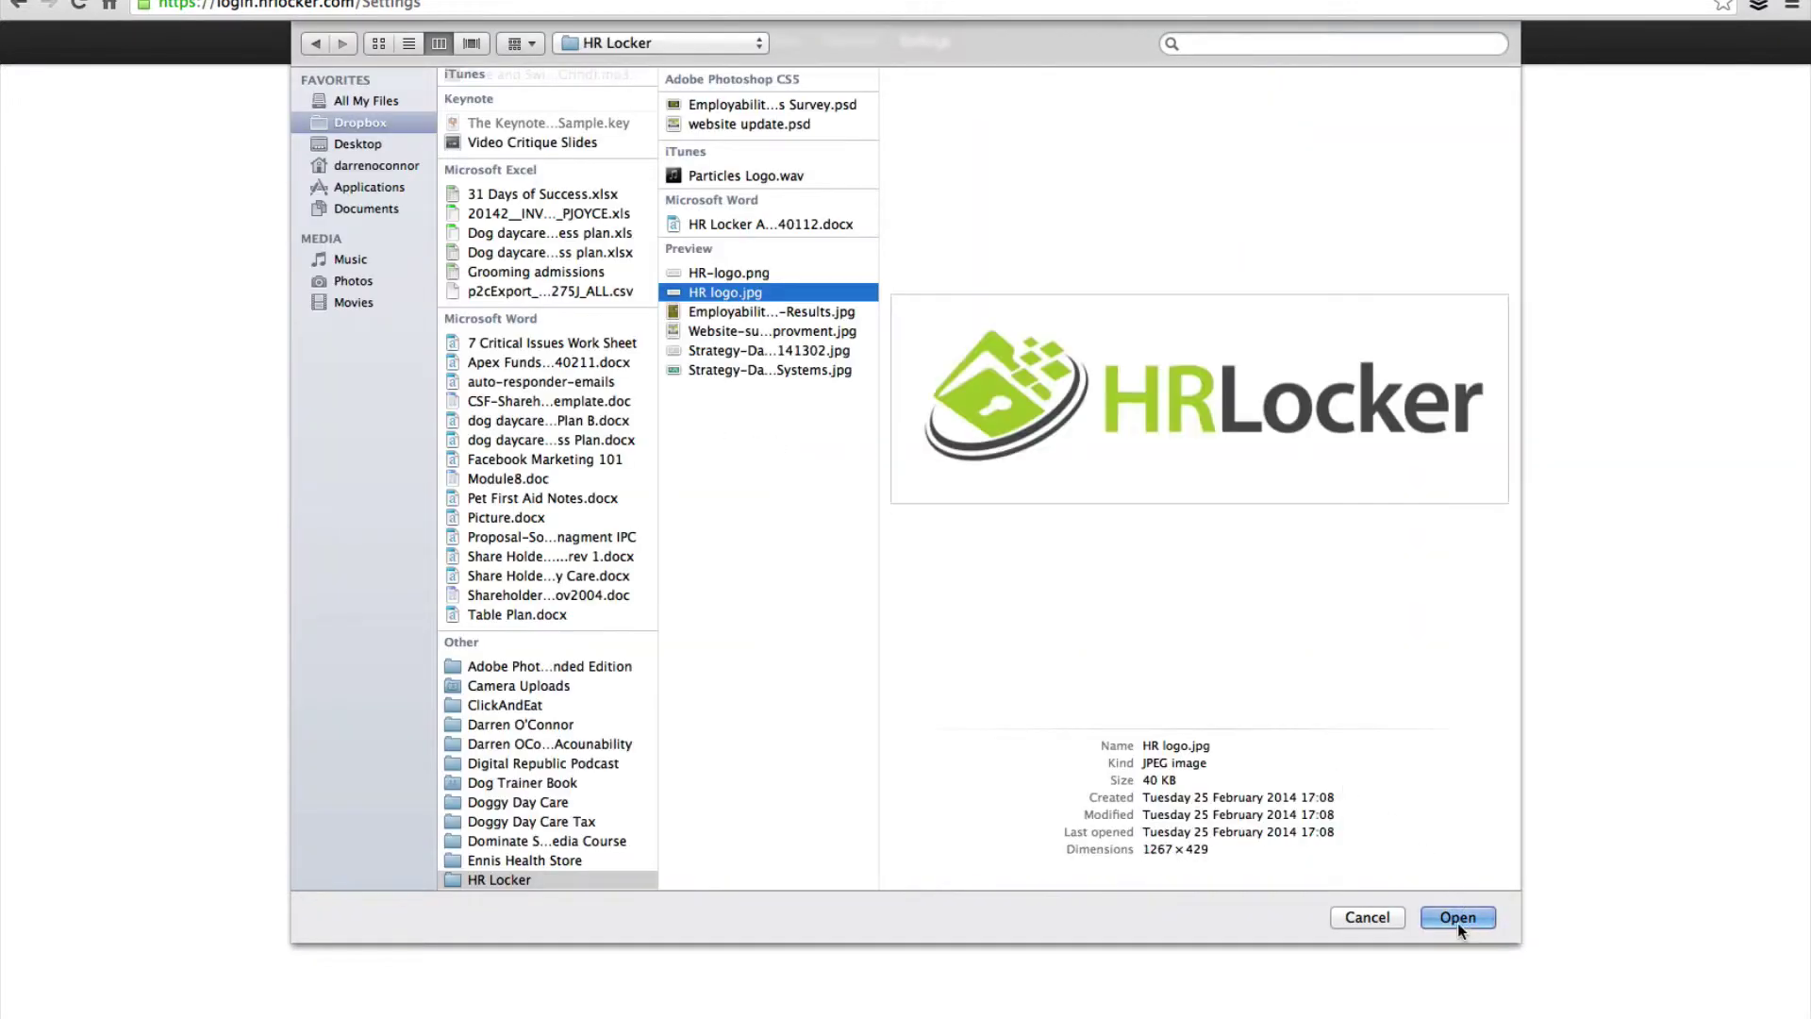
{"action": "left_click", "coordinate": [1457, 917]}
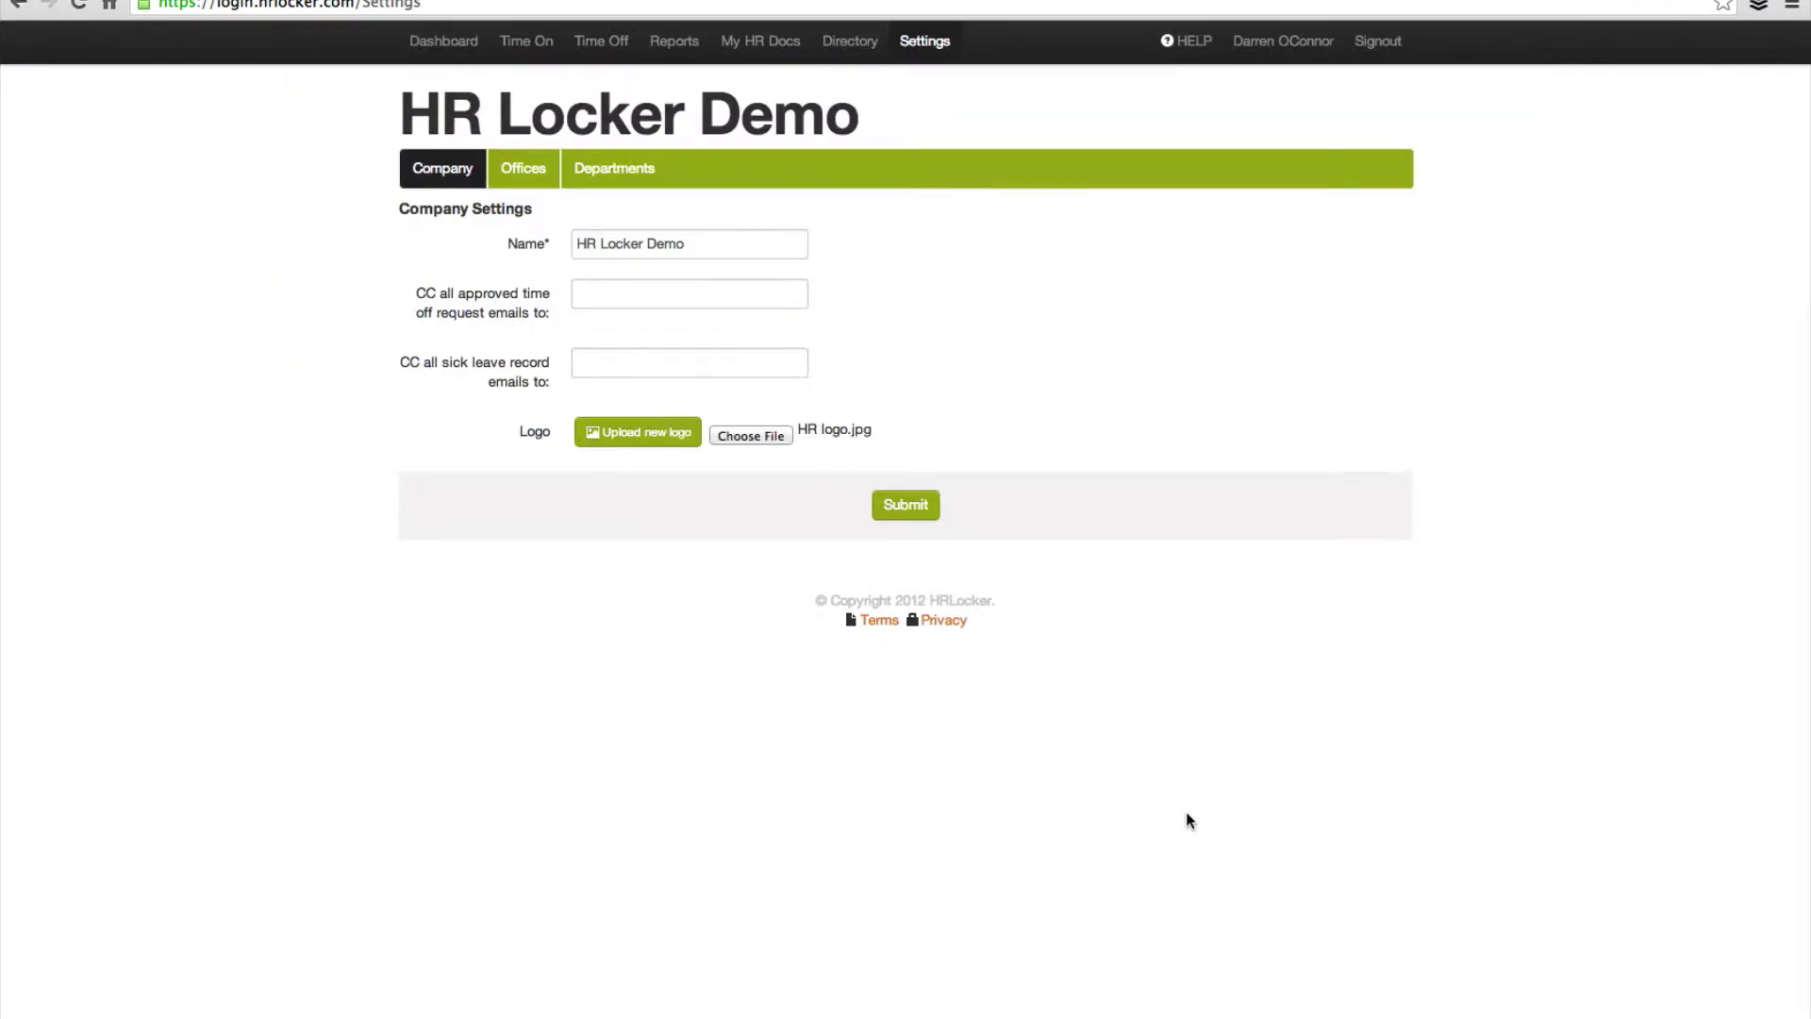
{"action": "left_click", "coordinate": [907, 510]}
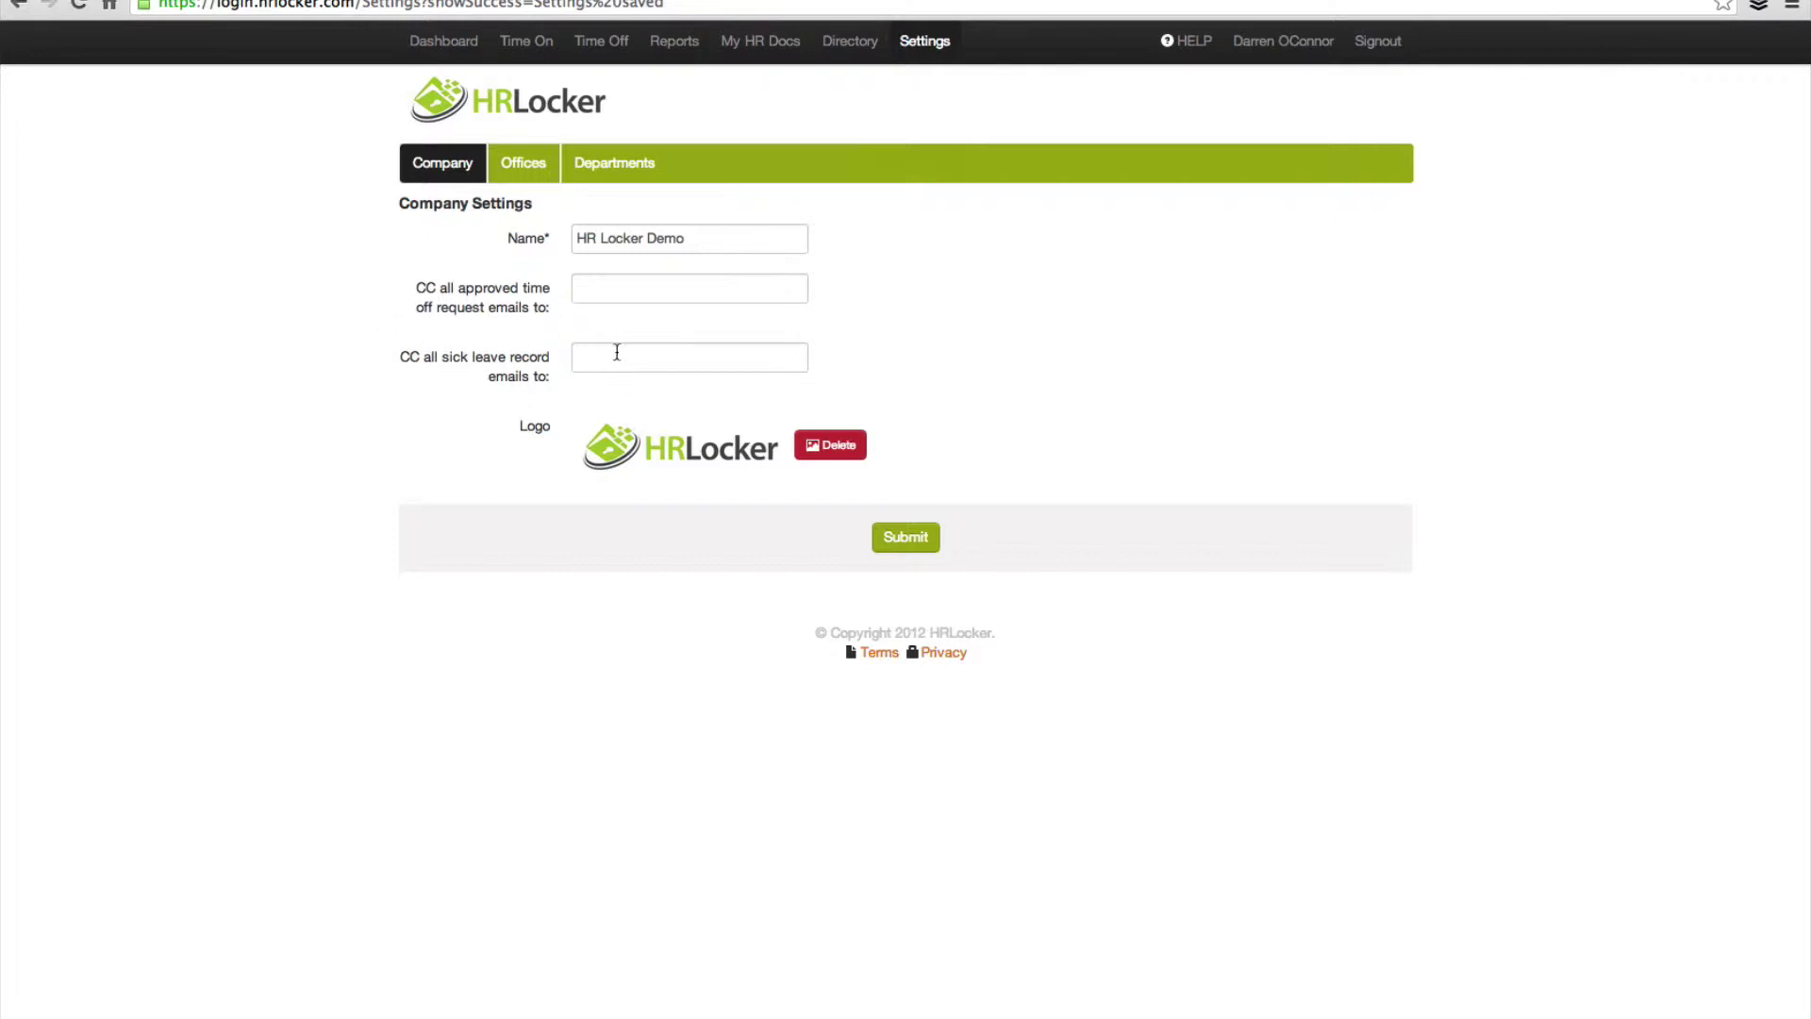
Step: Enter two CC e-mail addresses for approved time off, copy them to sick leave CC, and save
{"action": "left_click", "coordinate": [609, 288]}
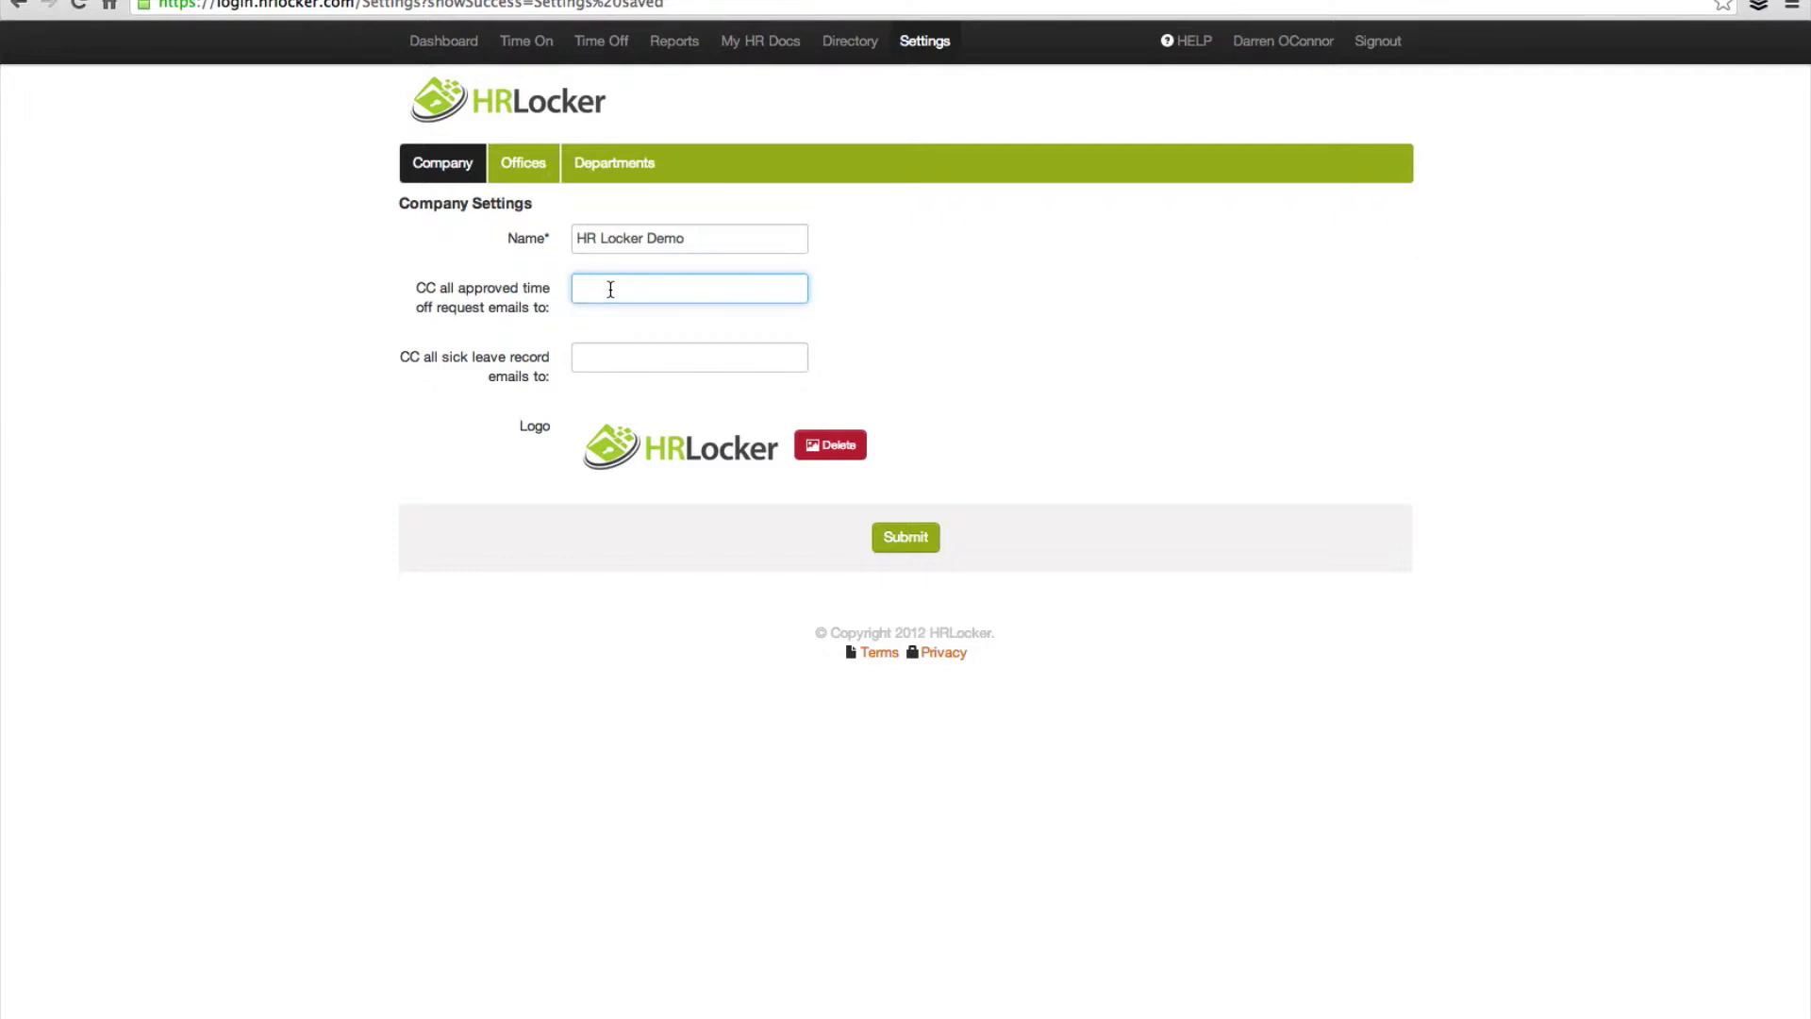
{"action": "type", "text": "adam@test.com, philip@"}
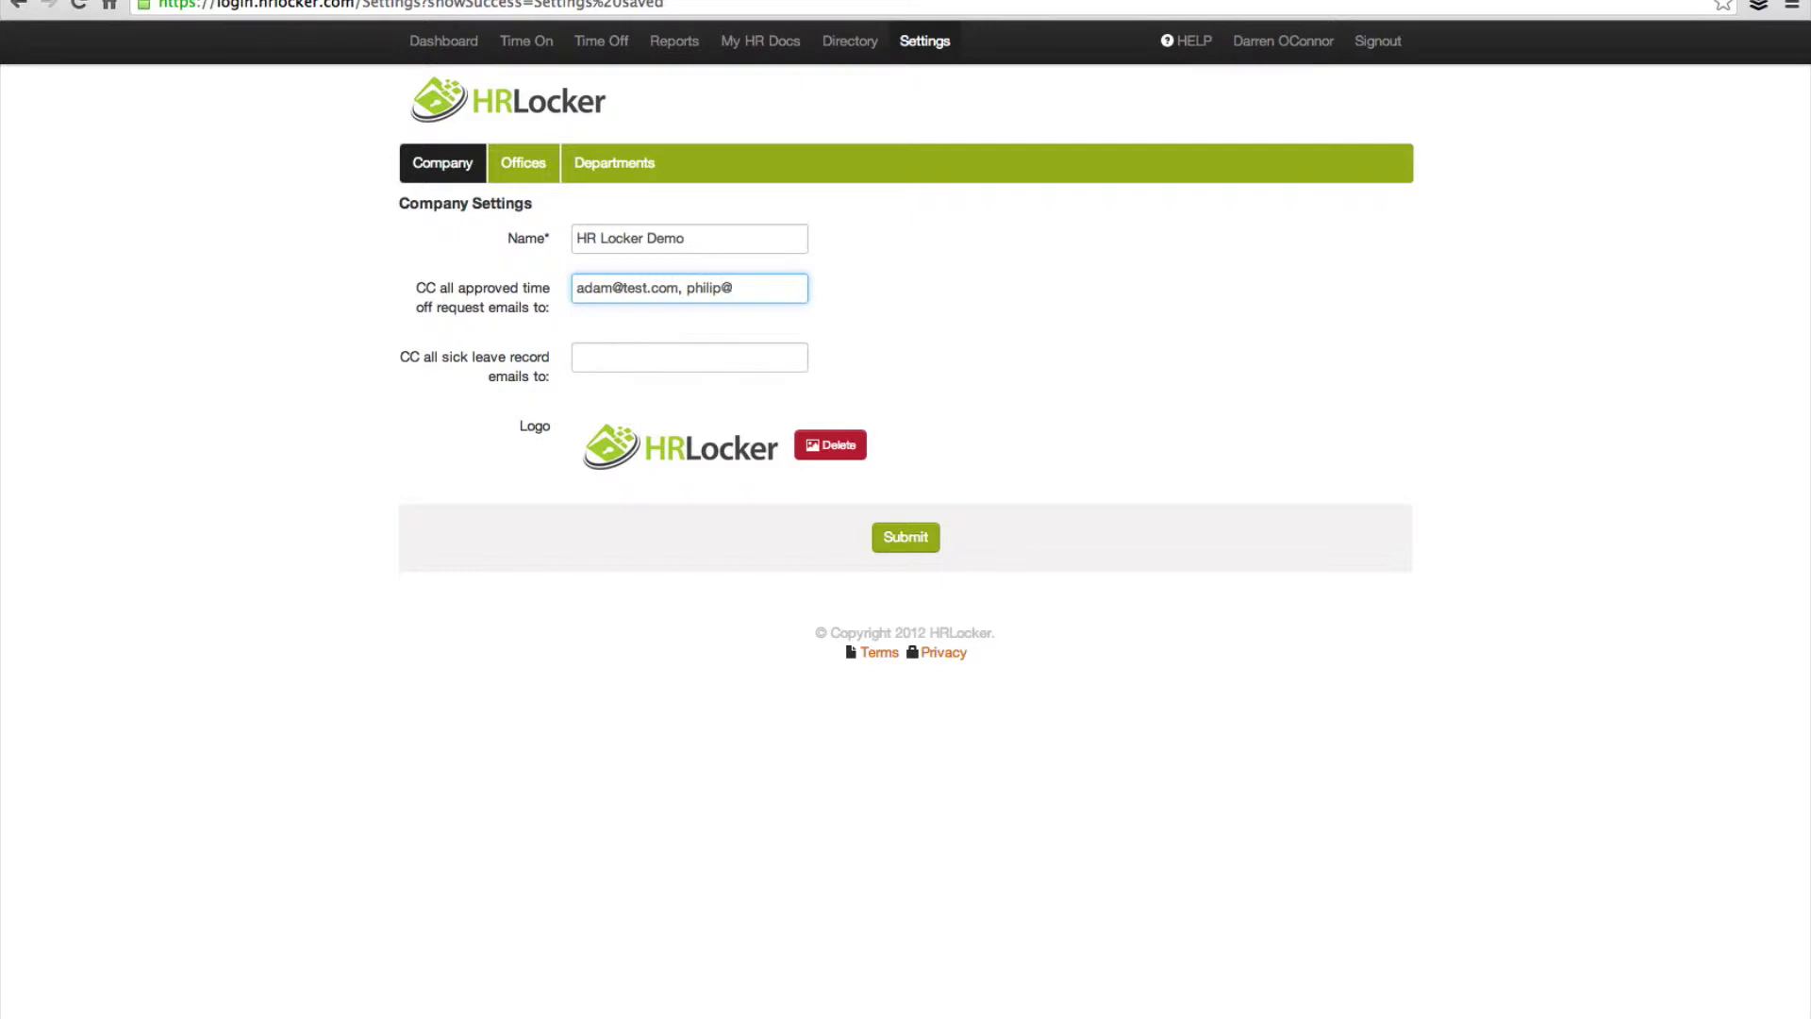
{"action": "type", "text": "test.com"}
{"action": "left_click_drag", "start_coordinate": [576, 287], "coordinate": [861, 287]}
{"action": "key", "text": "super+c"}
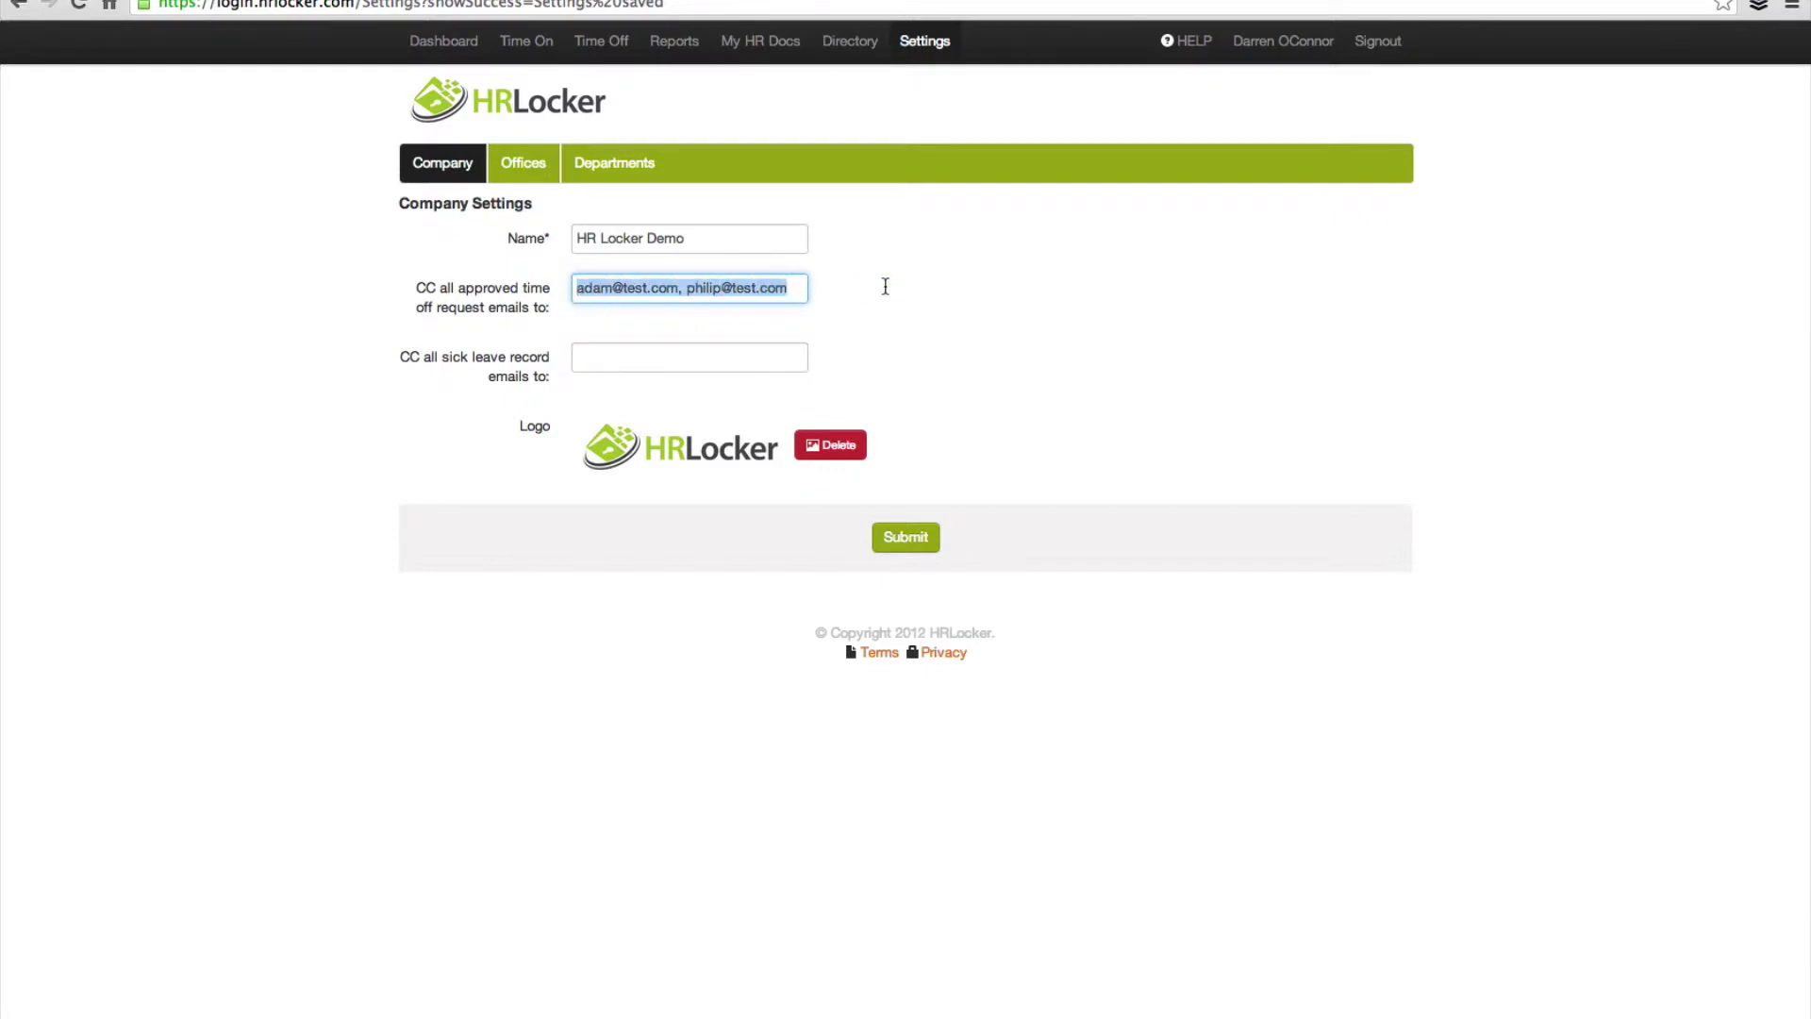
{"action": "left_click", "coordinate": [627, 359]}
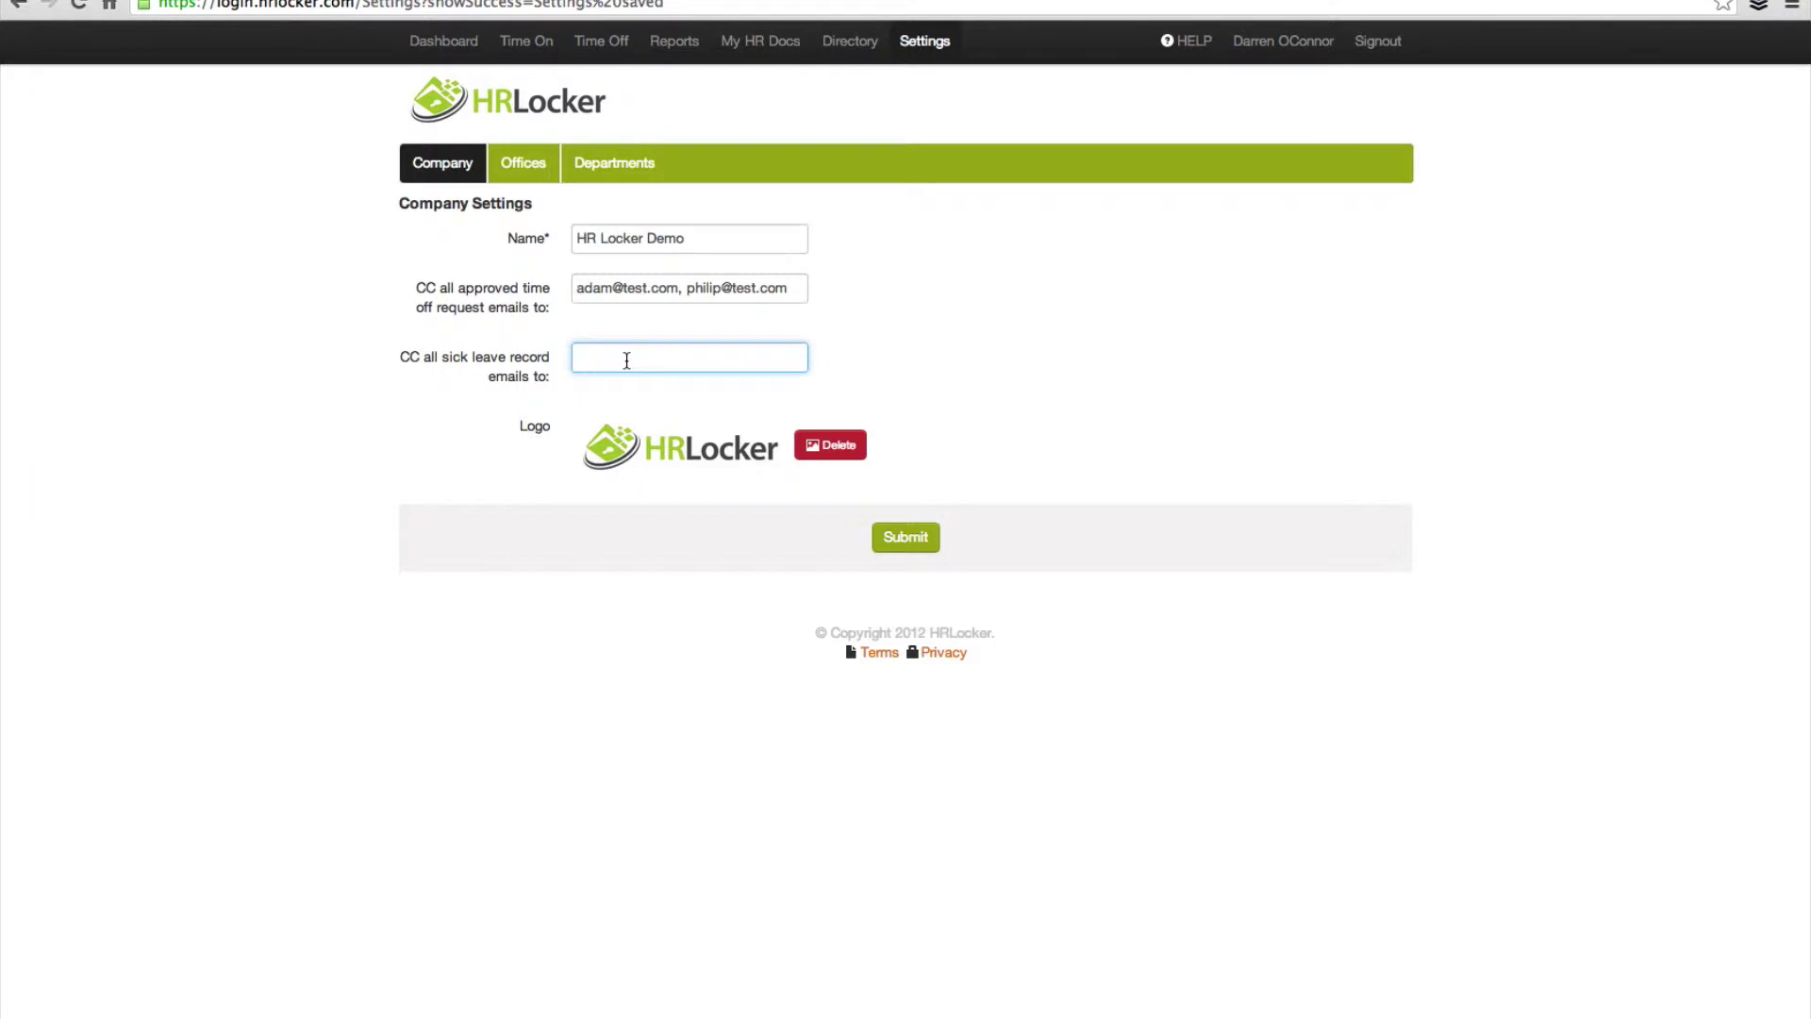
{"action": "key", "text": "super+v"}
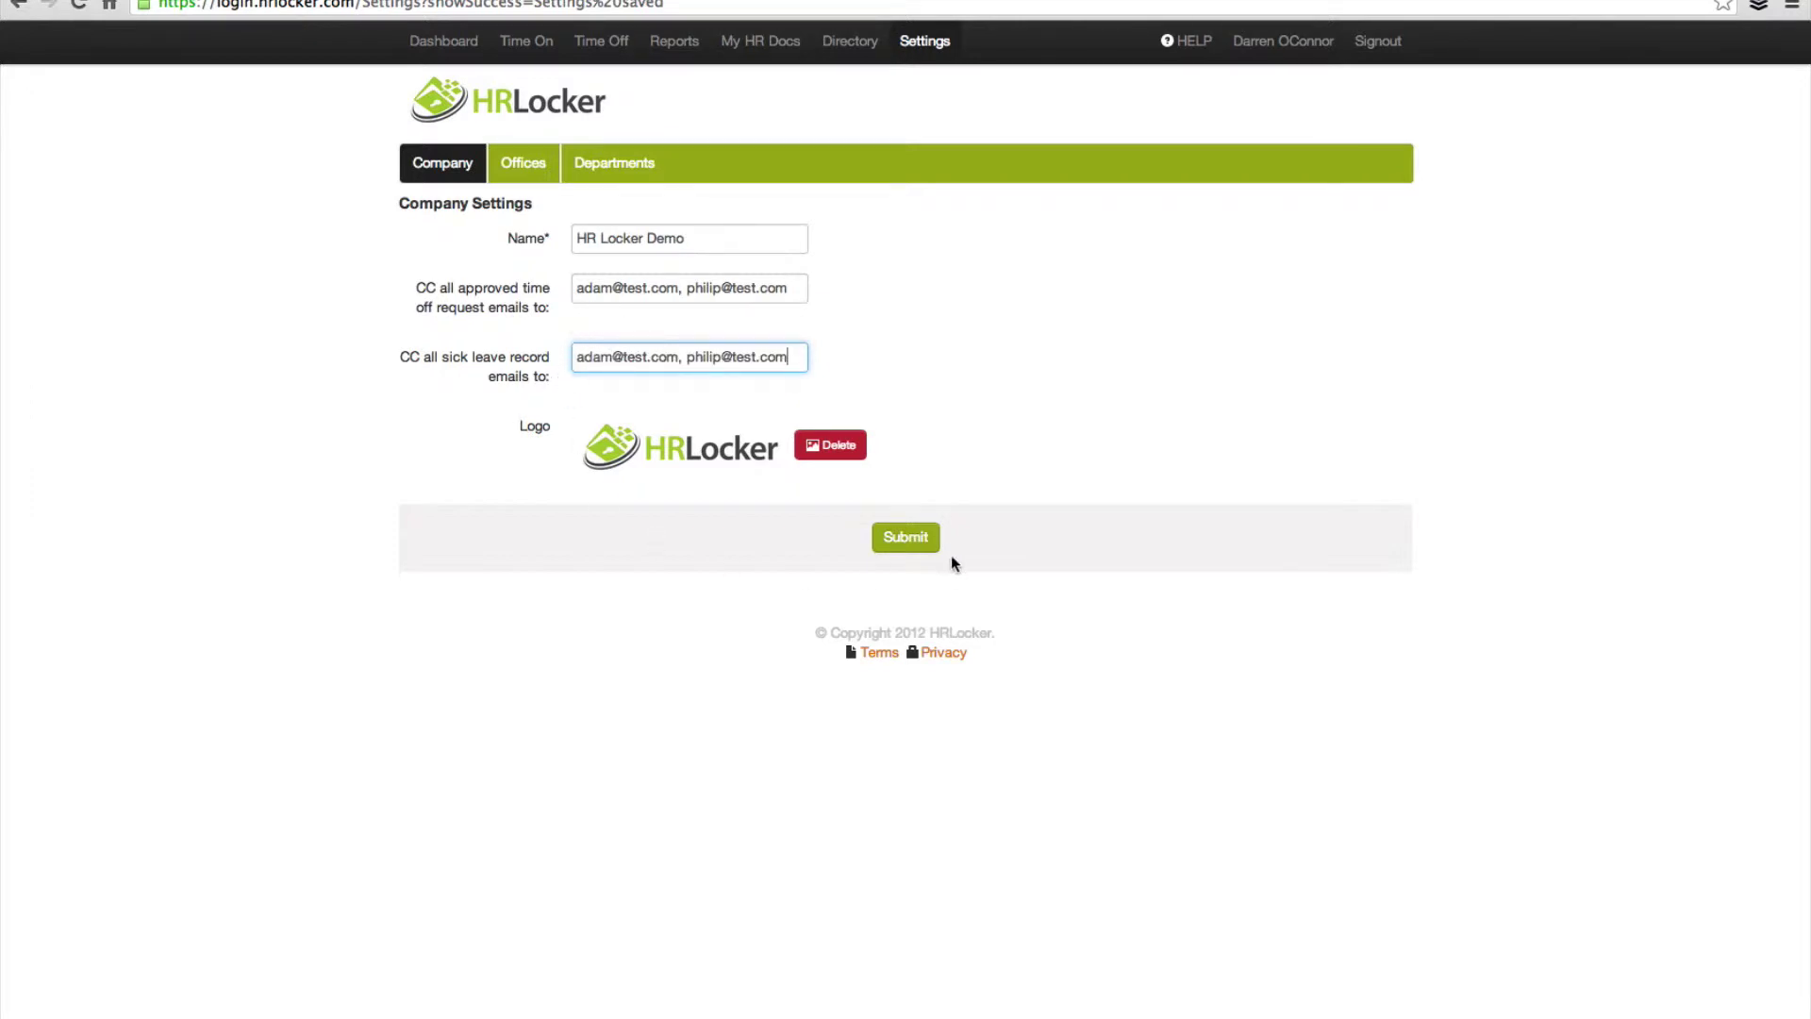
{"action": "left_click", "coordinate": [903, 539]}
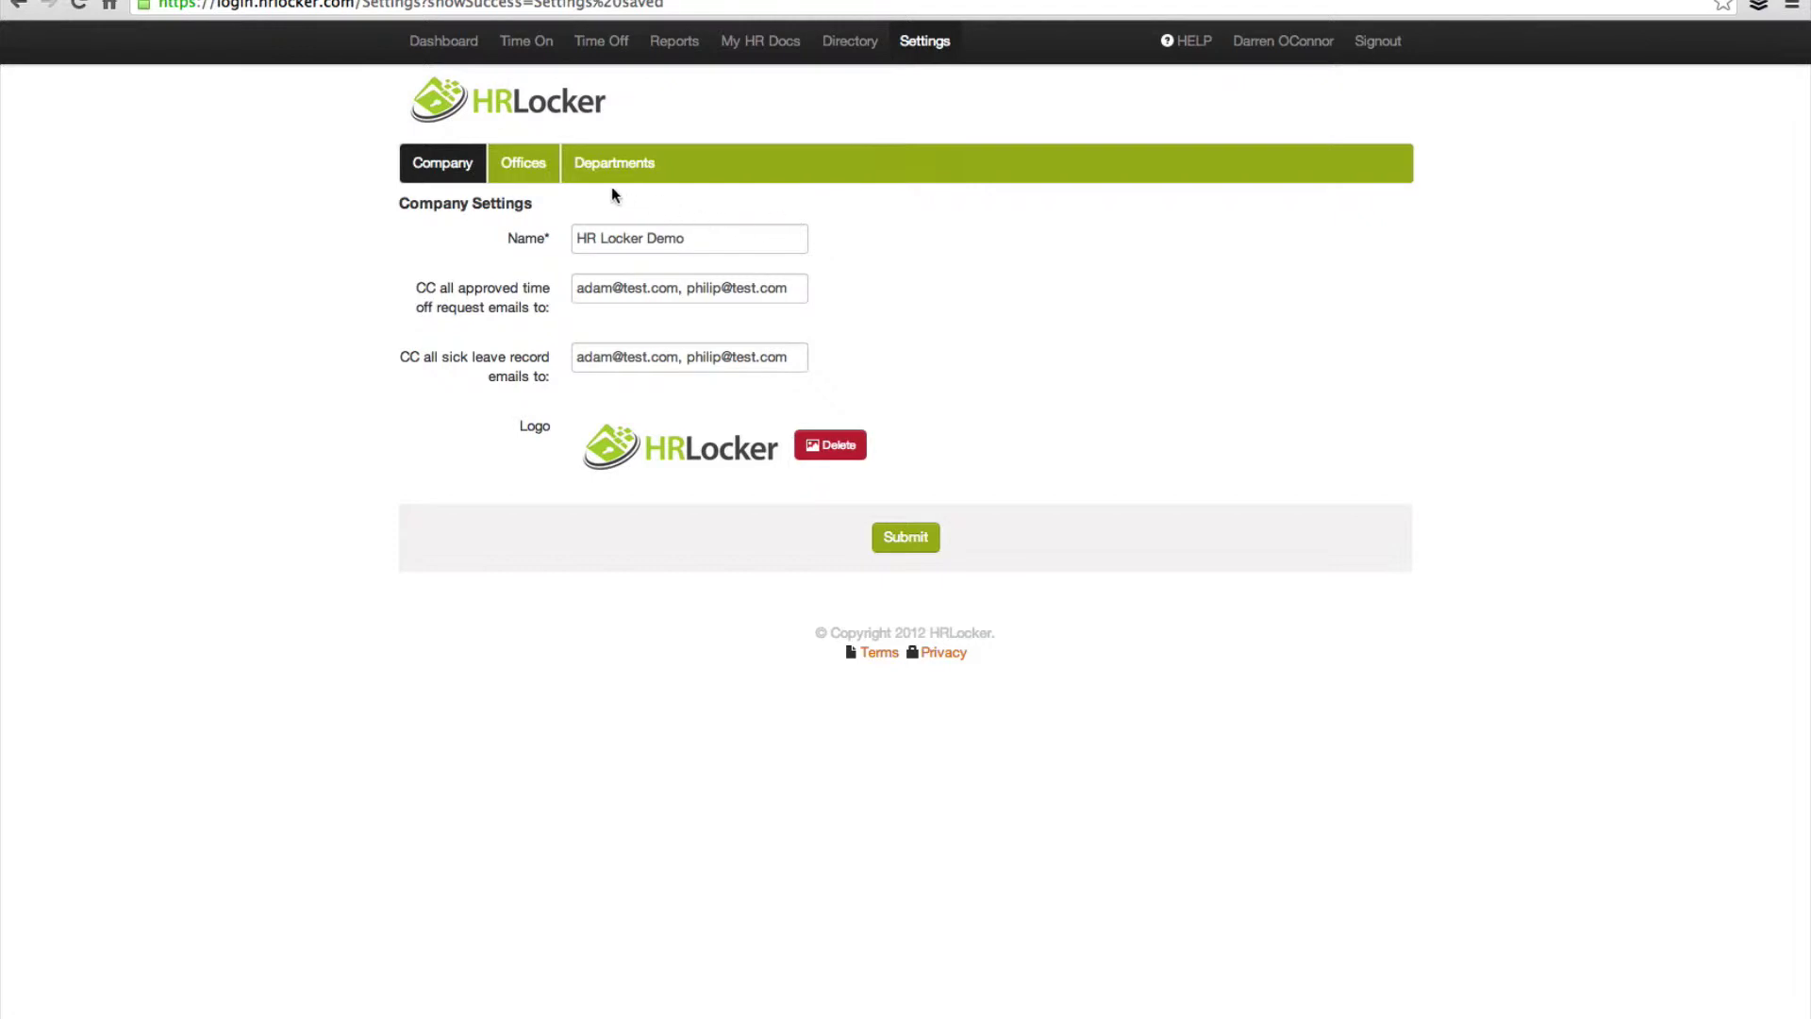
Step: Rename the Head Office to Grandview House and enter its two street address lines
{"action": "left_click", "coordinate": [530, 174]}
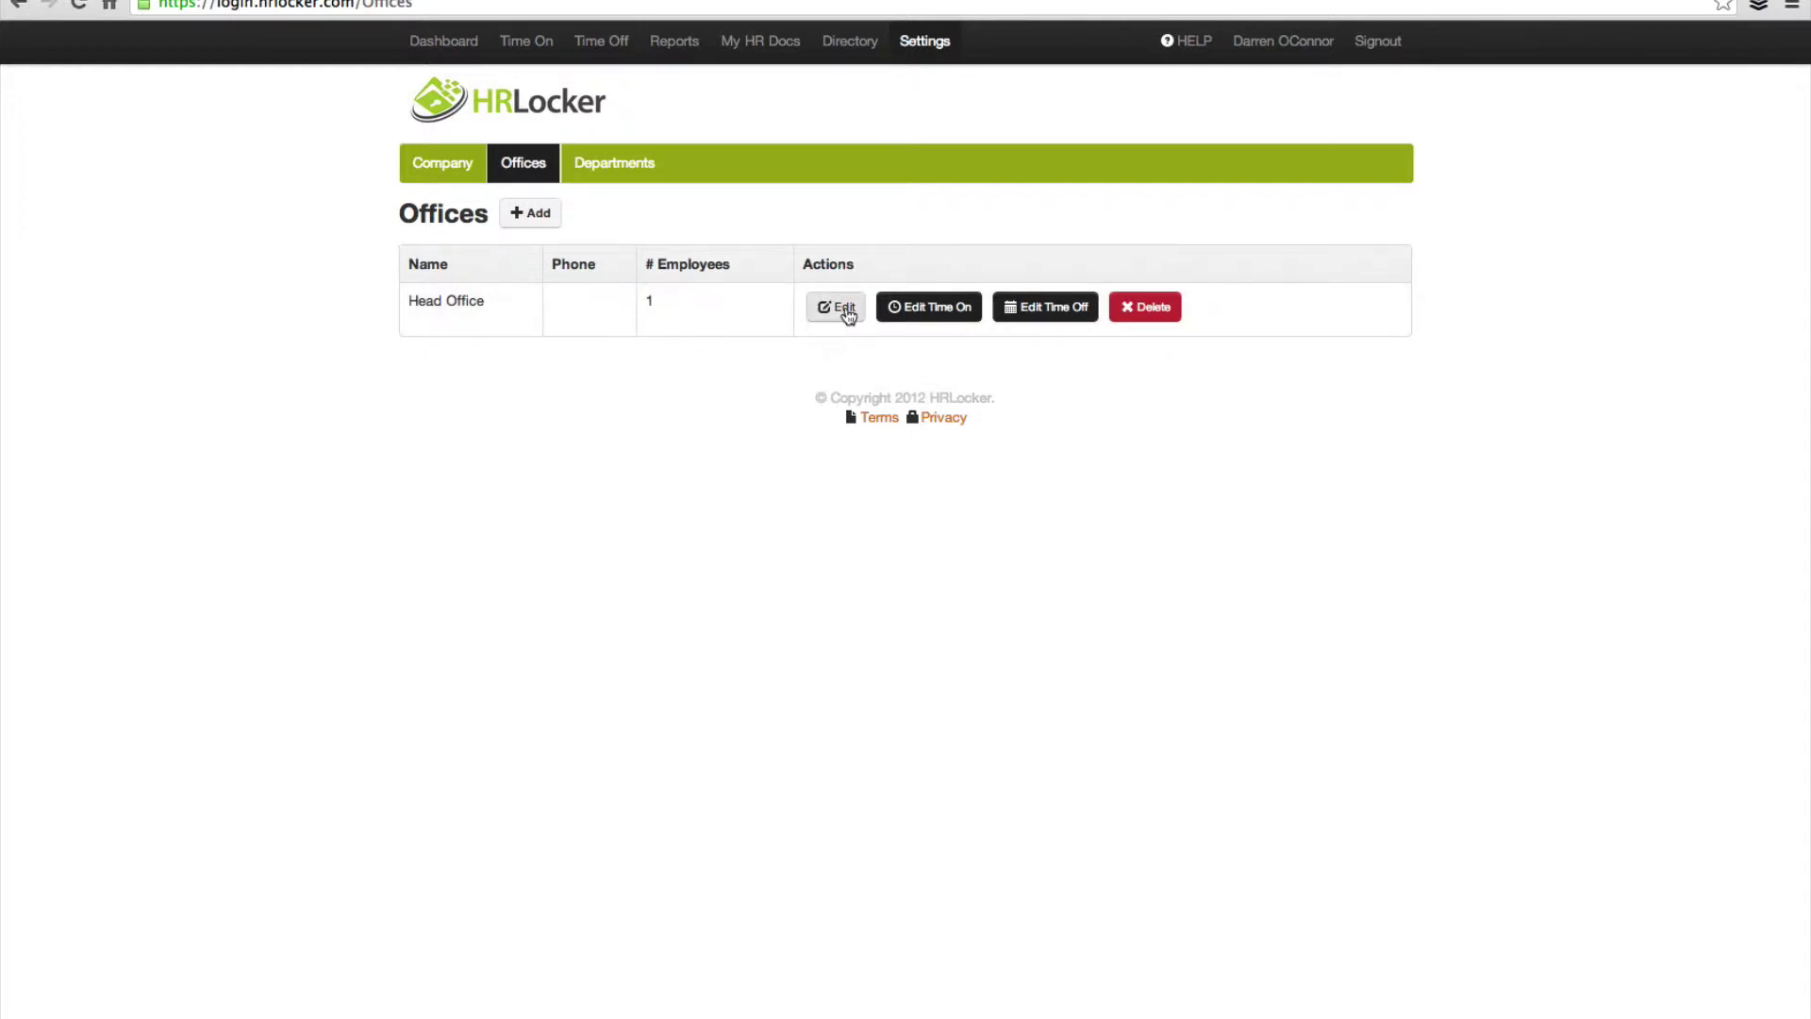
{"action": "left_click", "coordinate": [845, 310]}
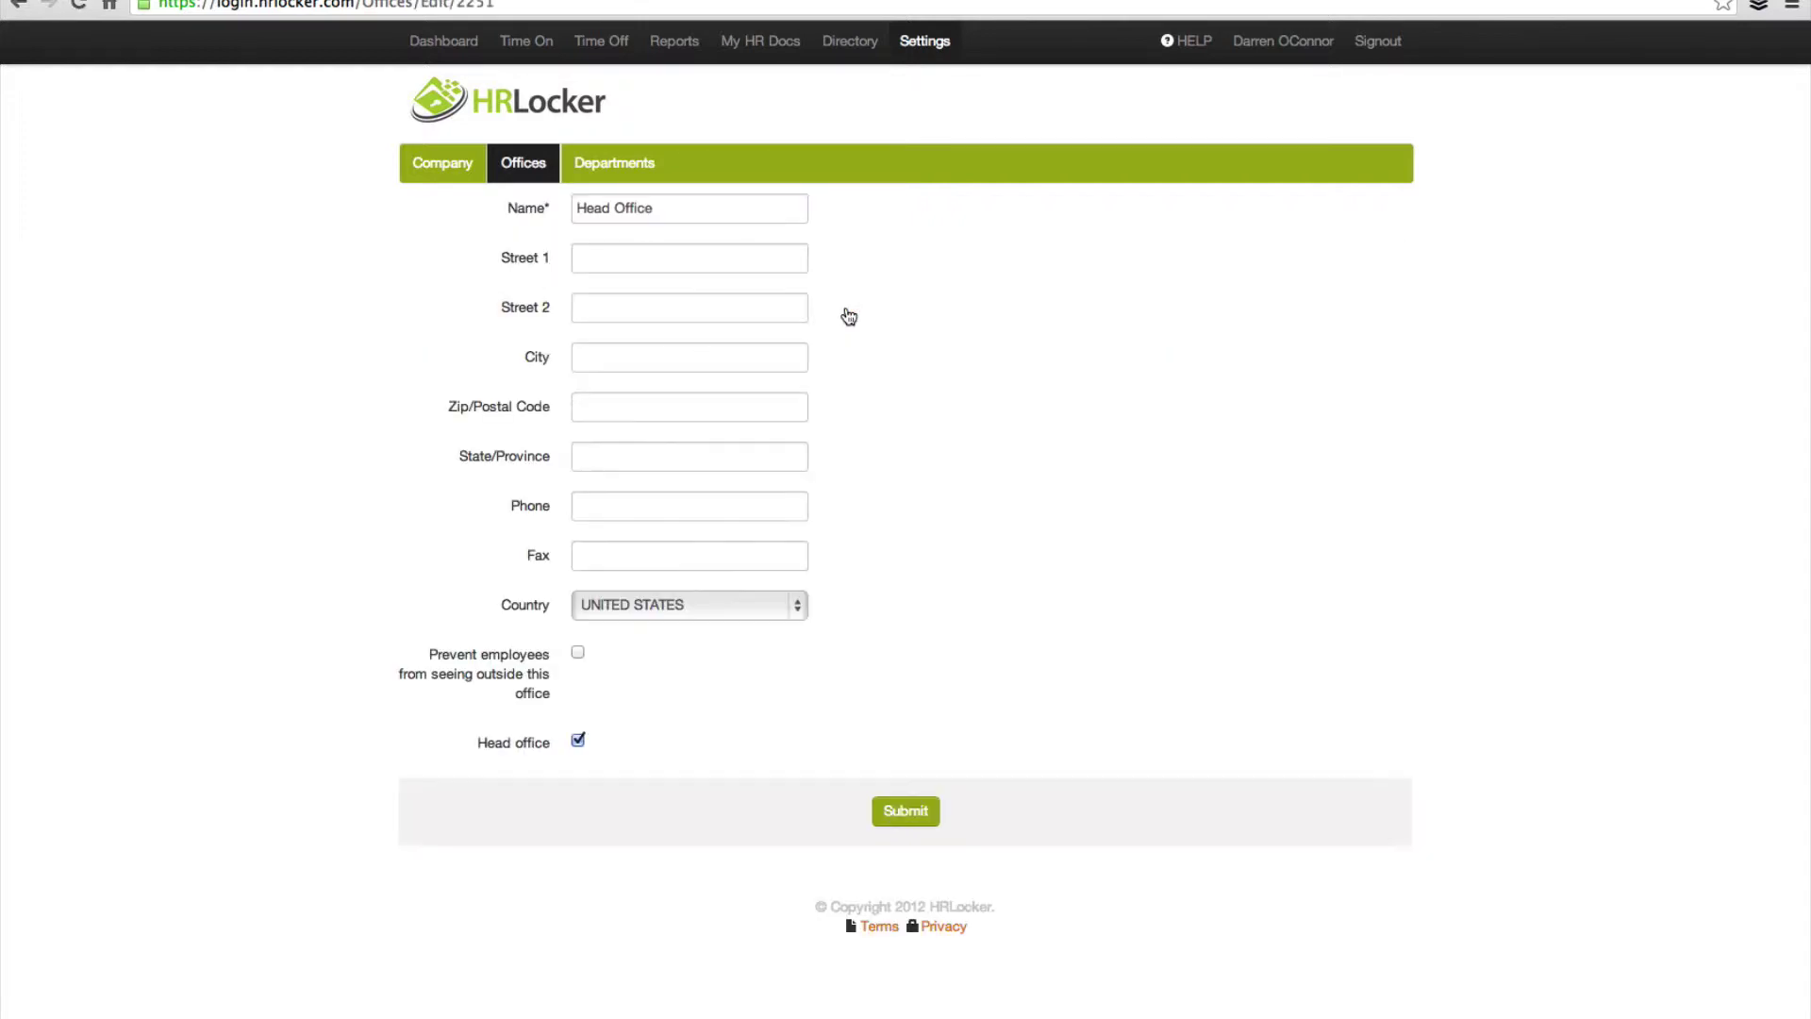
{"action": "left_click_drag", "start_coordinate": [667, 209], "coordinate": [408, 194]}
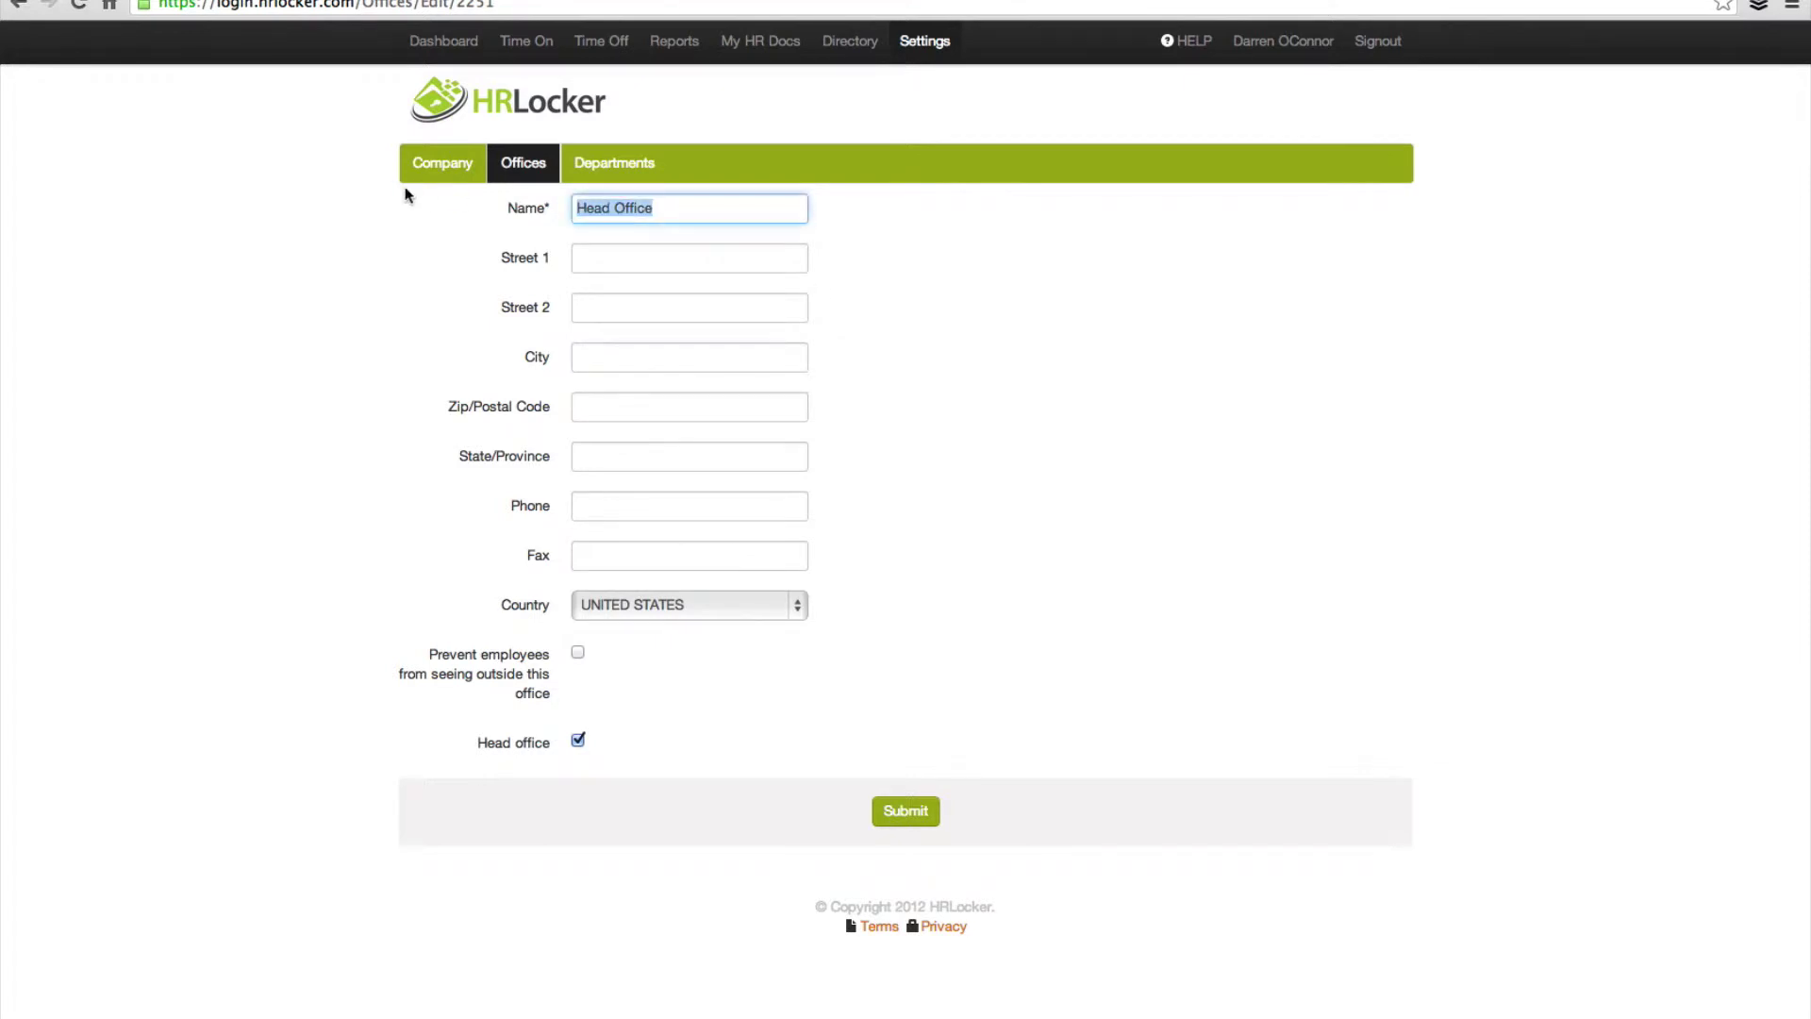
{"action": "type", "text": "Grandview House"}
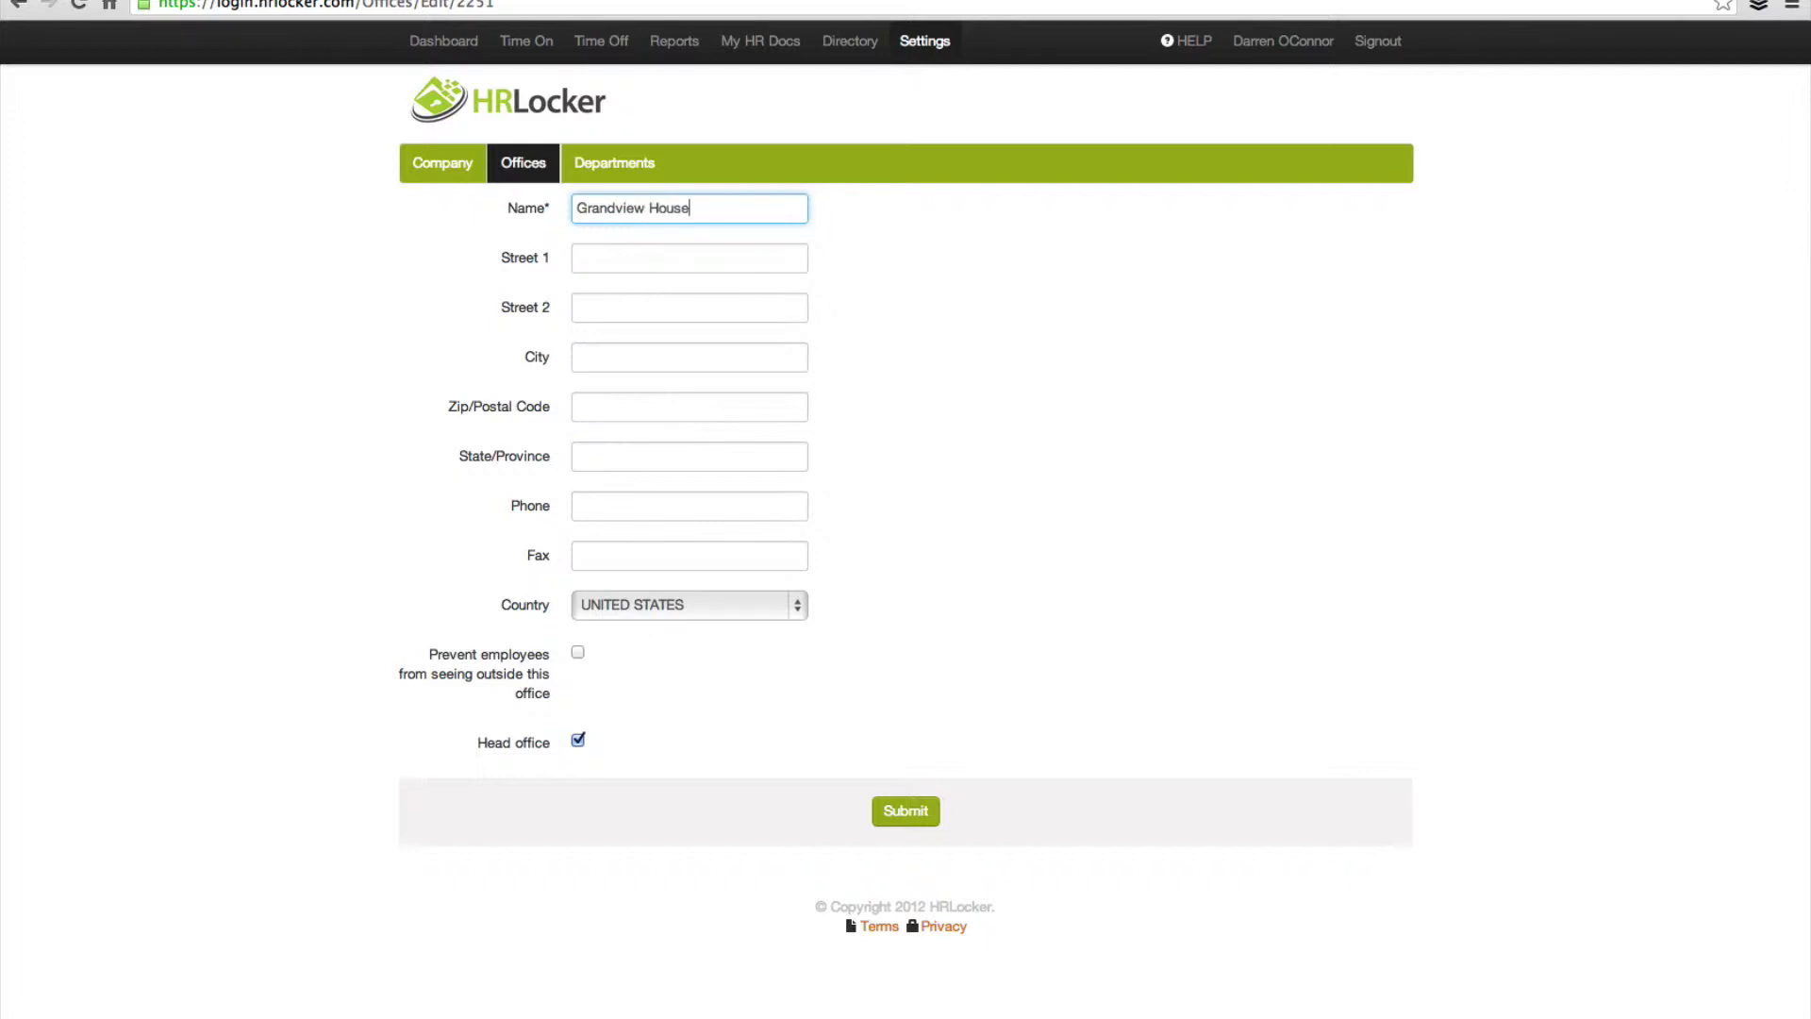
{"action": "left_click", "coordinate": [599, 262]}
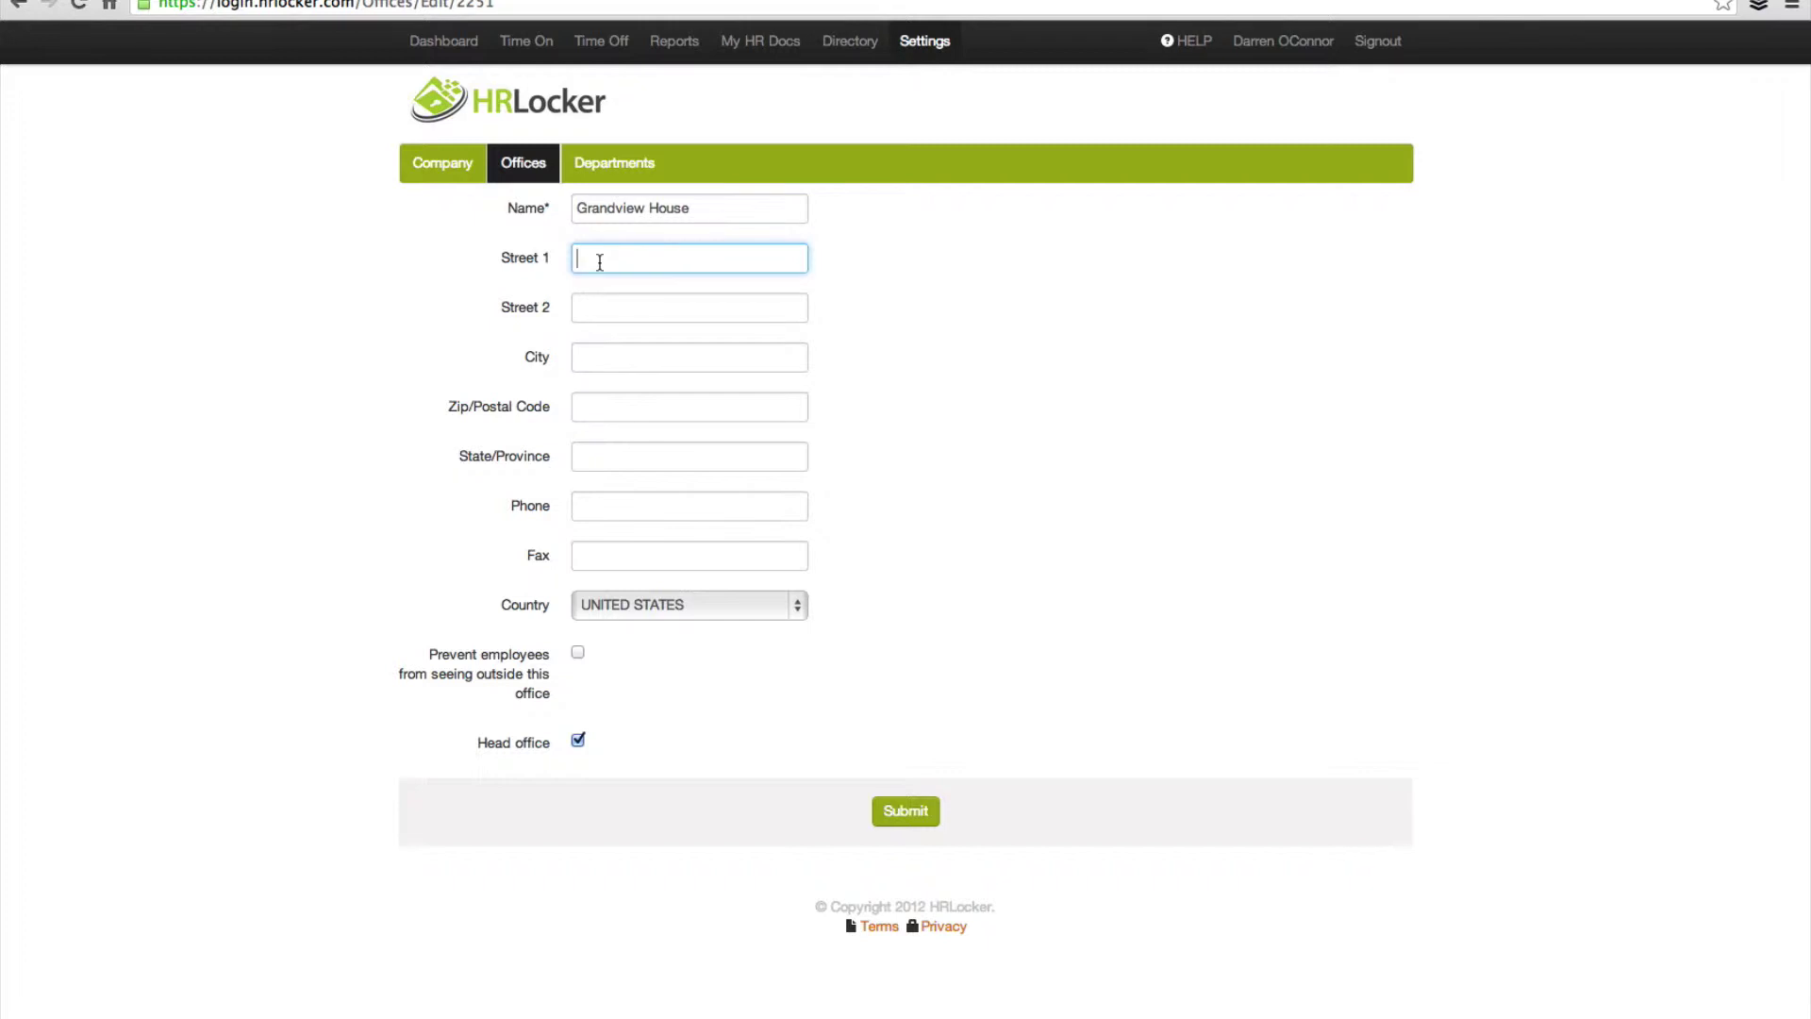
{"action": "key", "text": "Tab"}
{"action": "type", "text": "Lahinch"}
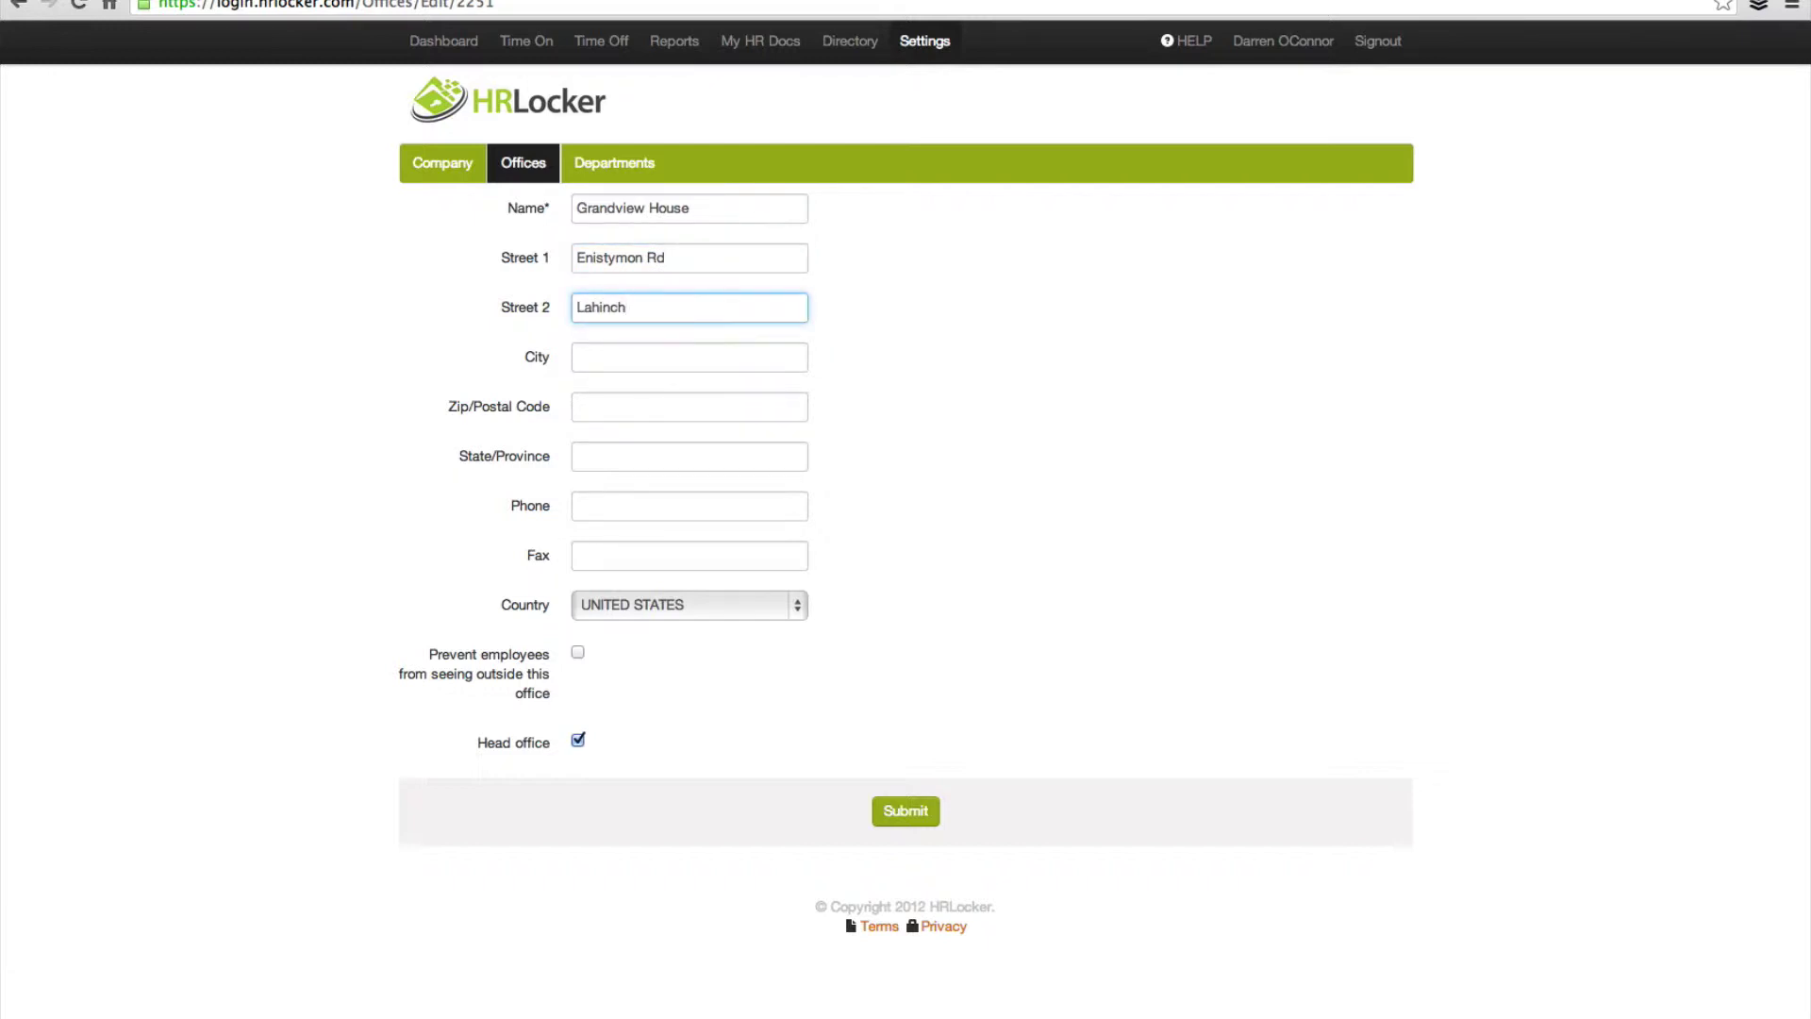
Step: Fill in the office's State/Province and phone number
{"action": "key", "text": "Tab"}
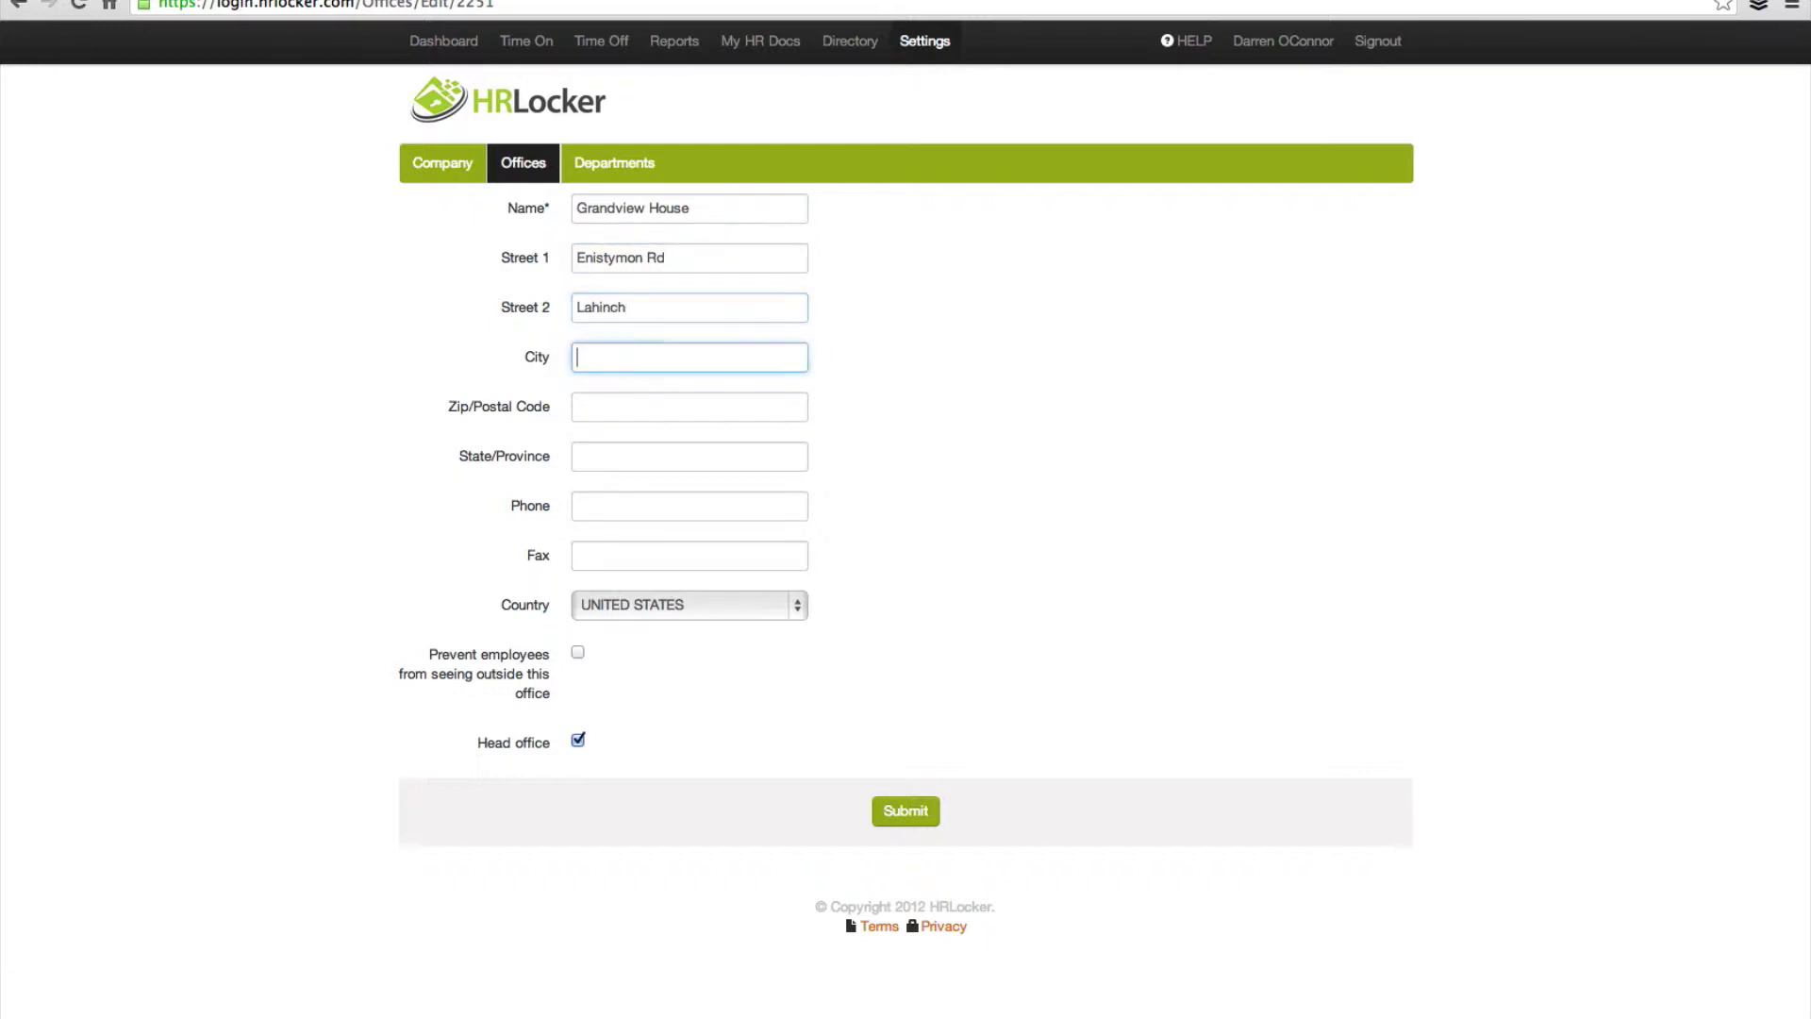
{"action": "left_click", "coordinate": [688, 455]}
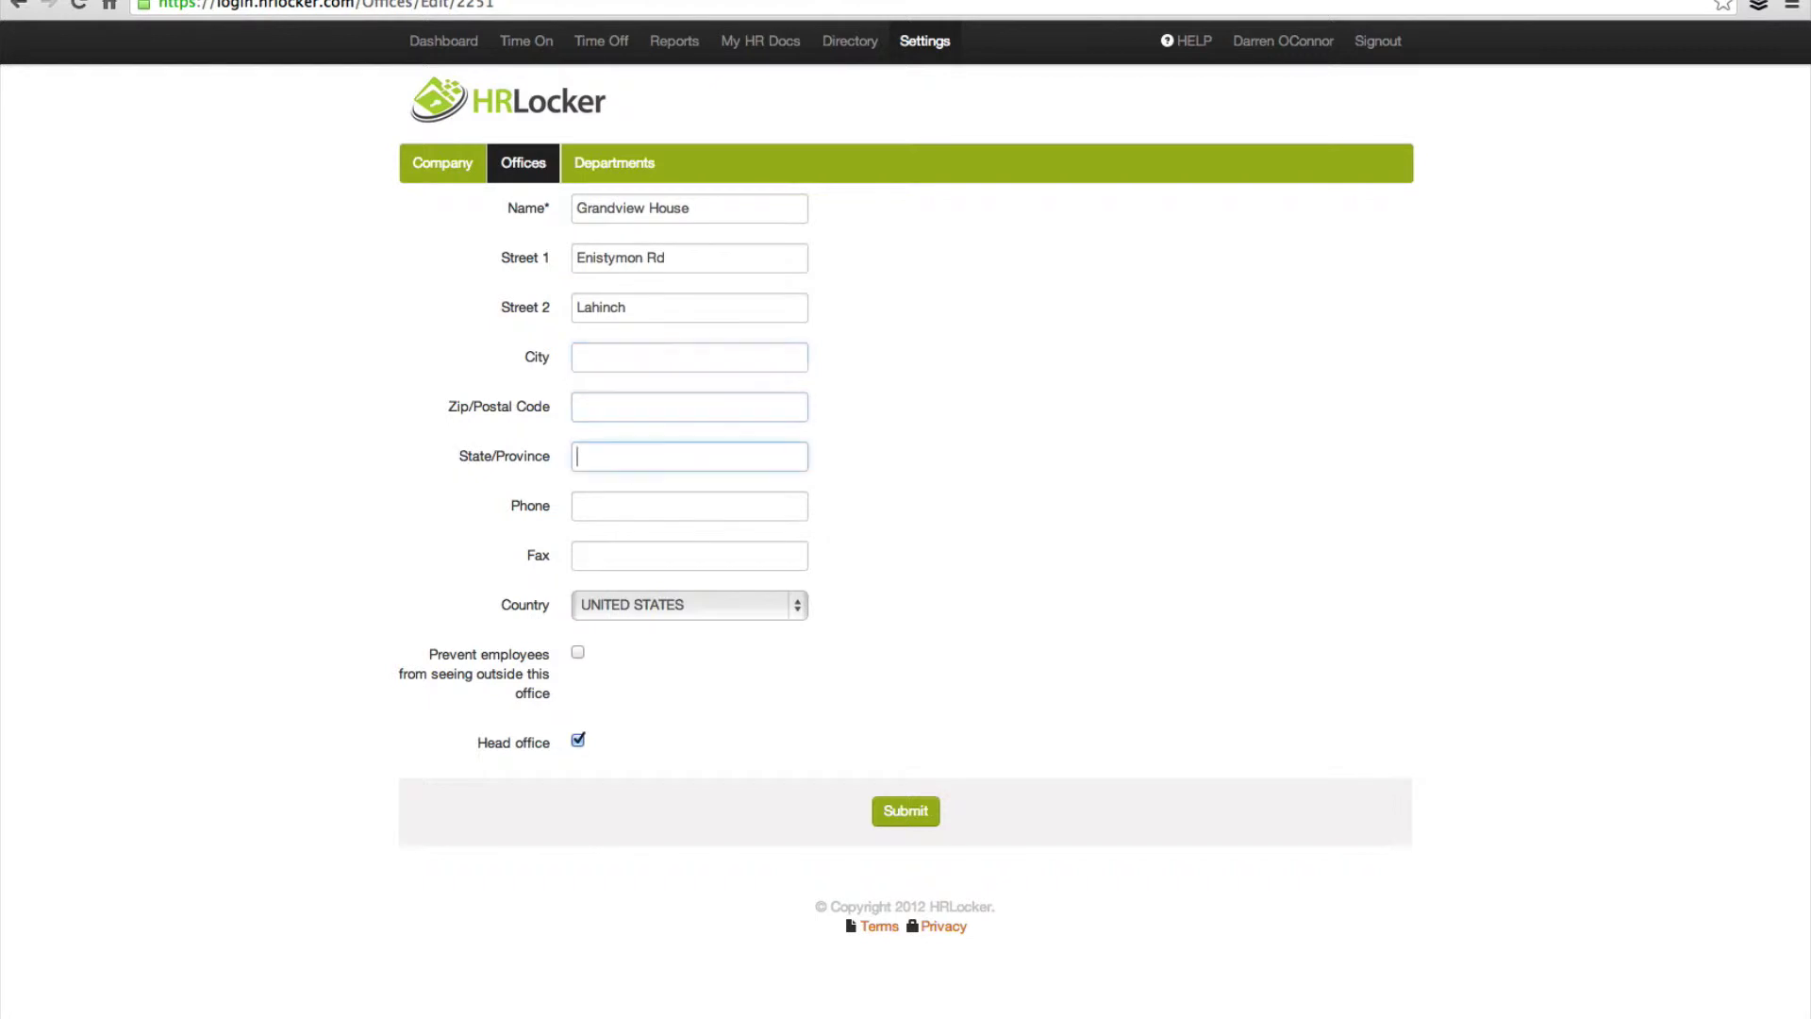
{"action": "type", "text": "Clare"}
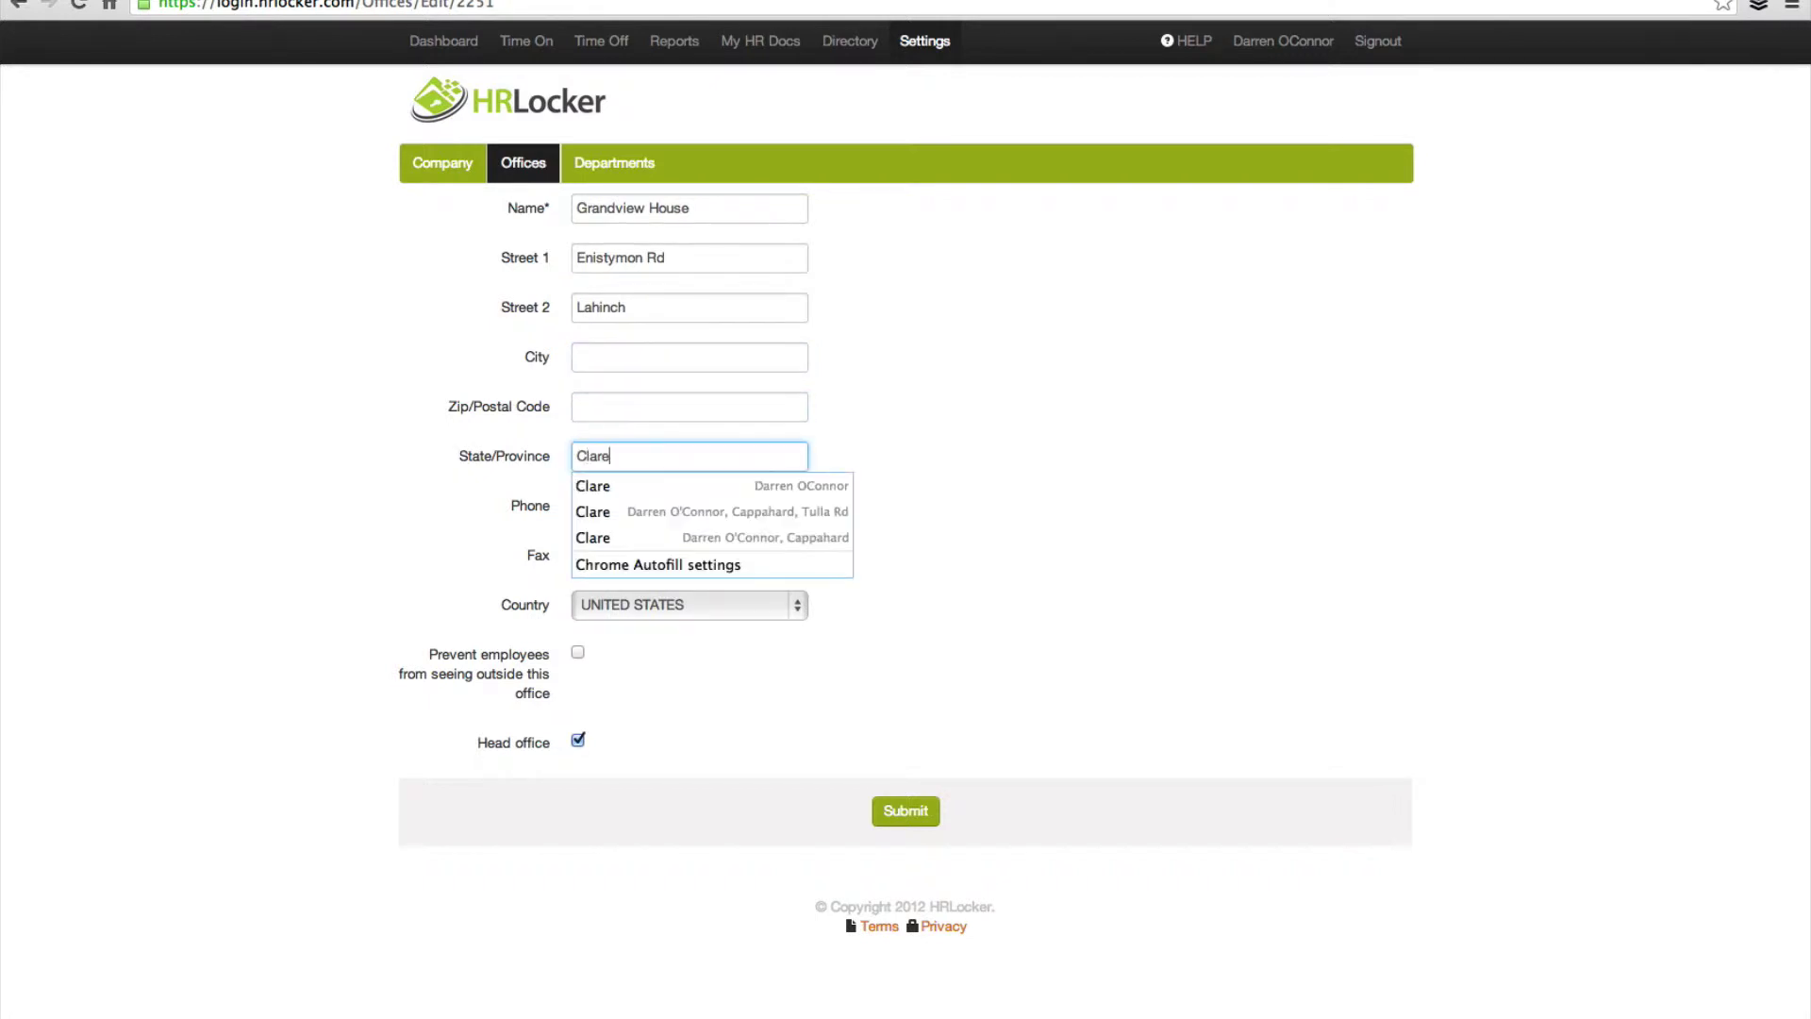
{"action": "left_click", "coordinate": [325, 500]}
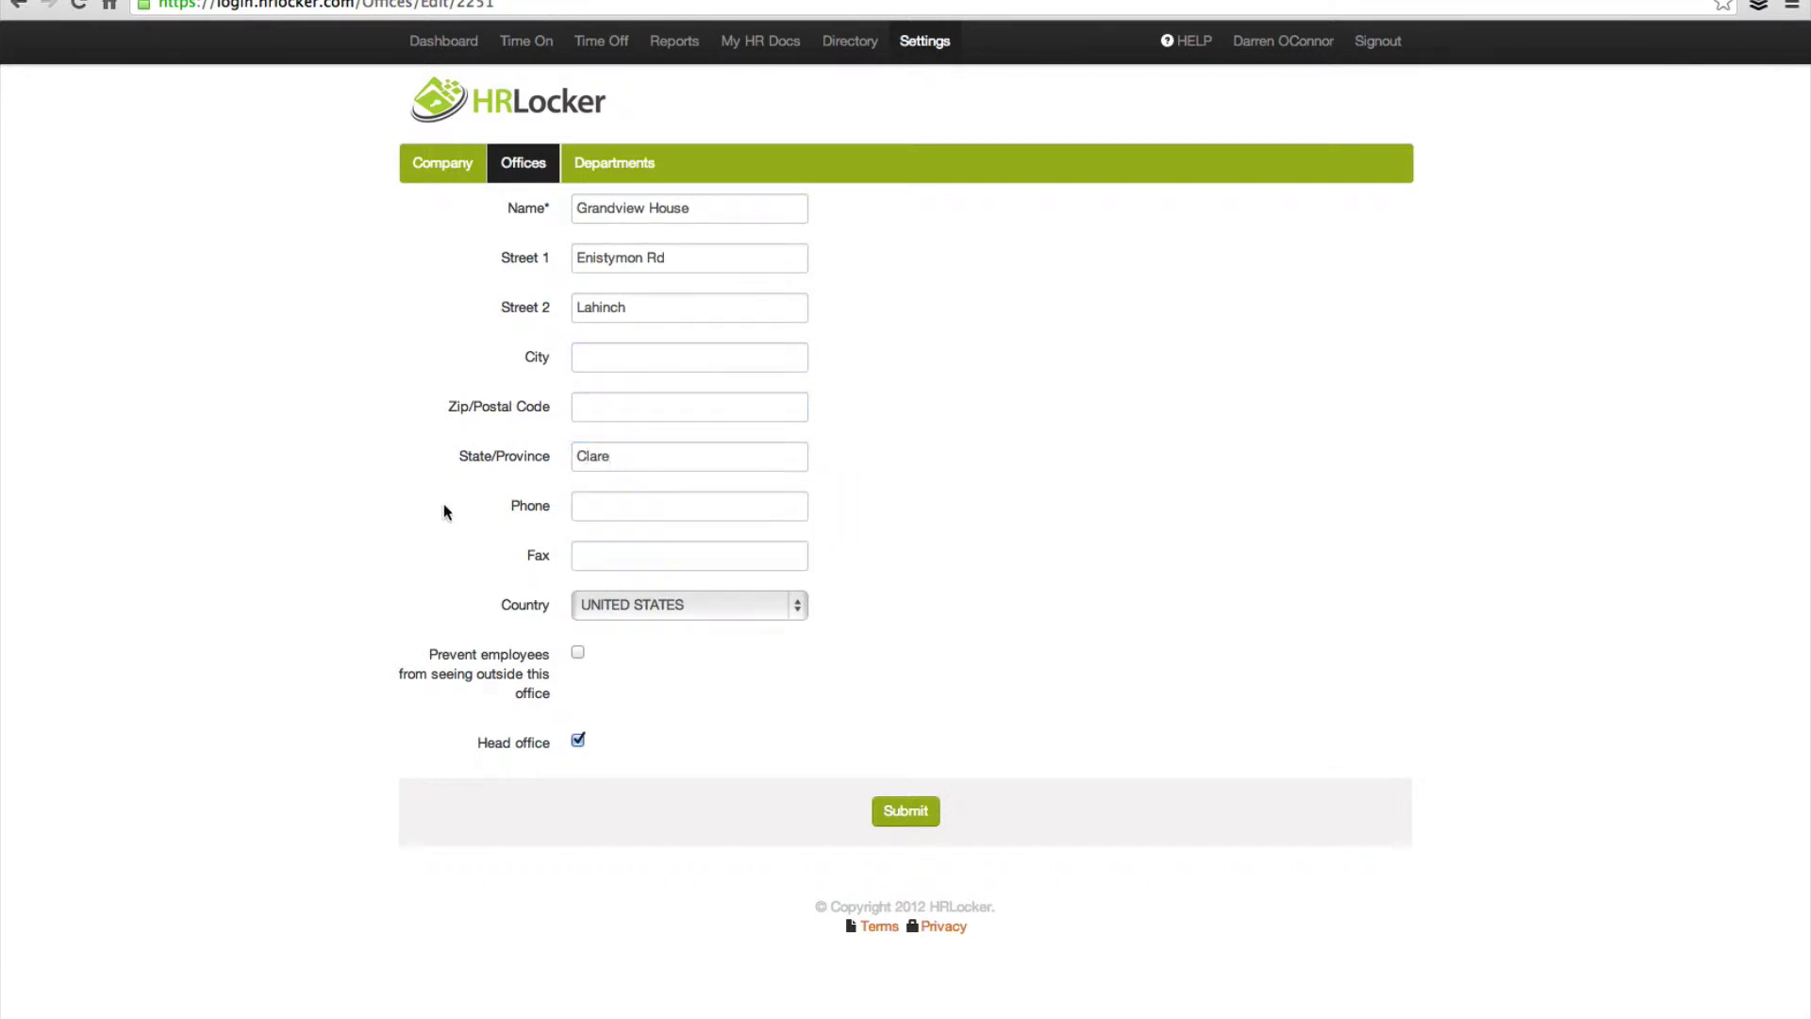
{"action": "left_click", "coordinate": [638, 509]}
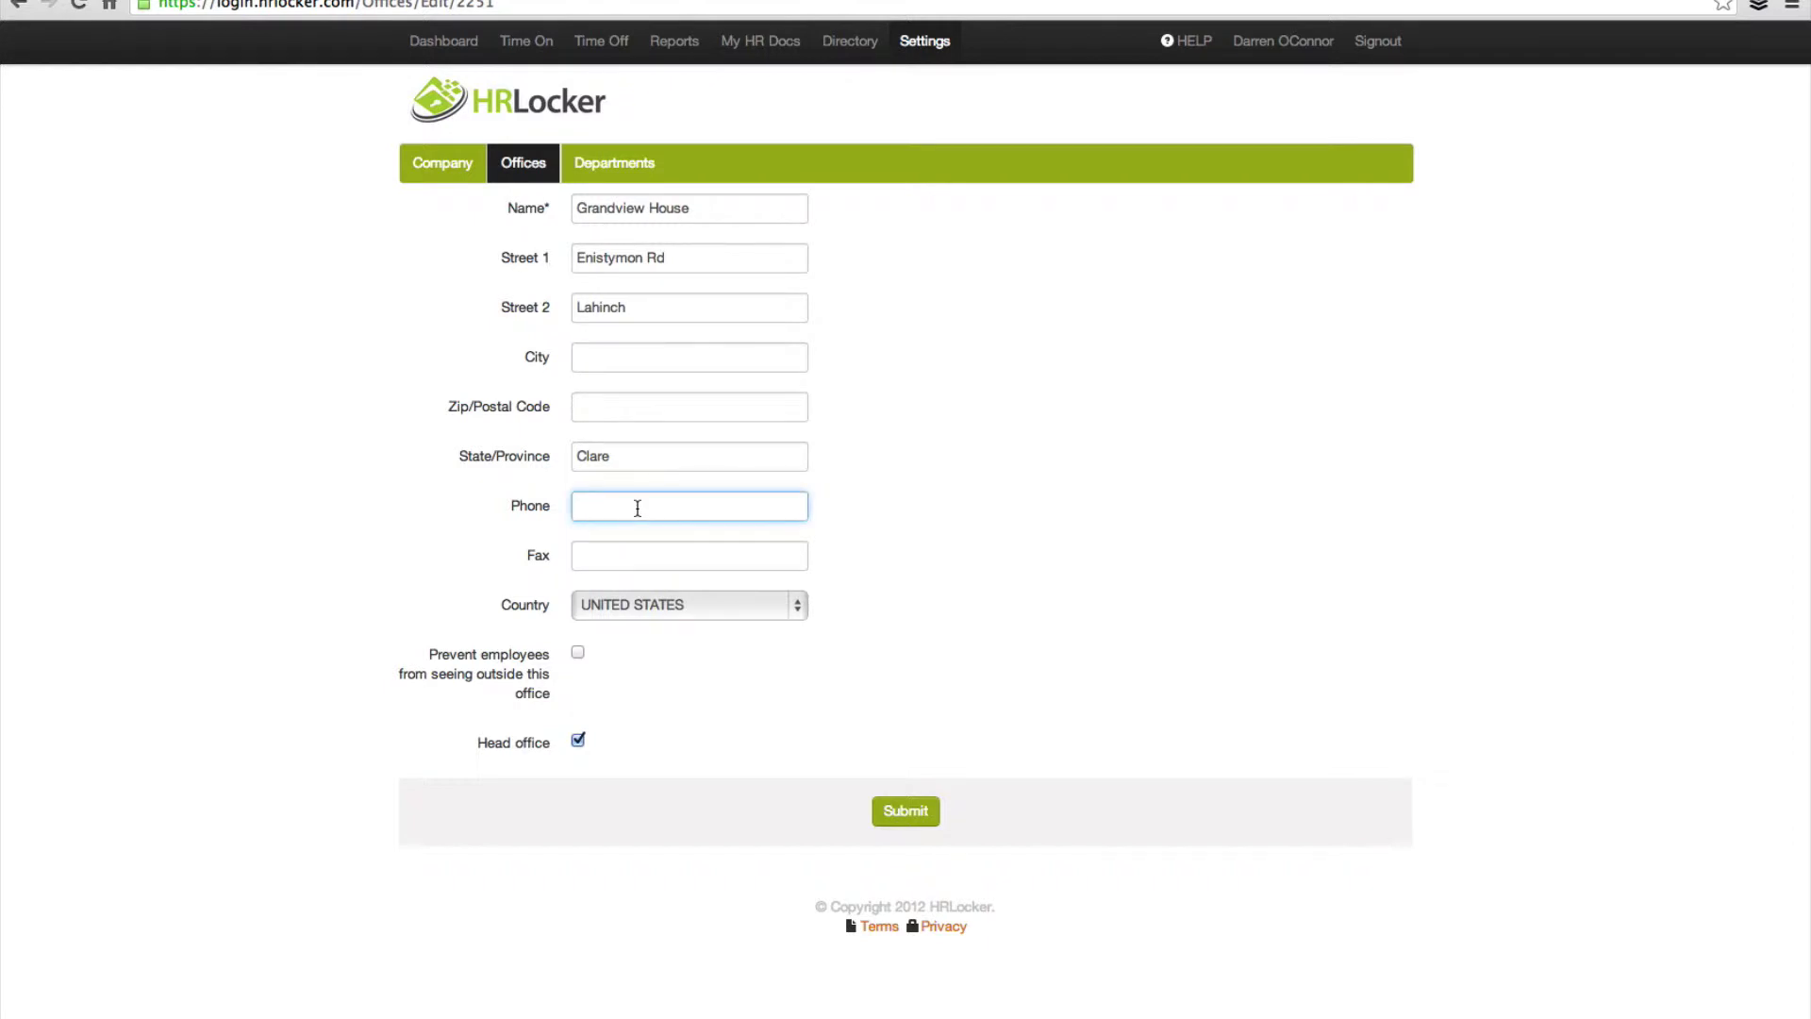
Step: Set the office country to Ireland, restrict employees to this office, and save
{"action": "left_click", "coordinate": [711, 605]}
{"action": "scroll", "coordinate": [709, 603], "scroll_direction": "down", "scroll_amount": 15}
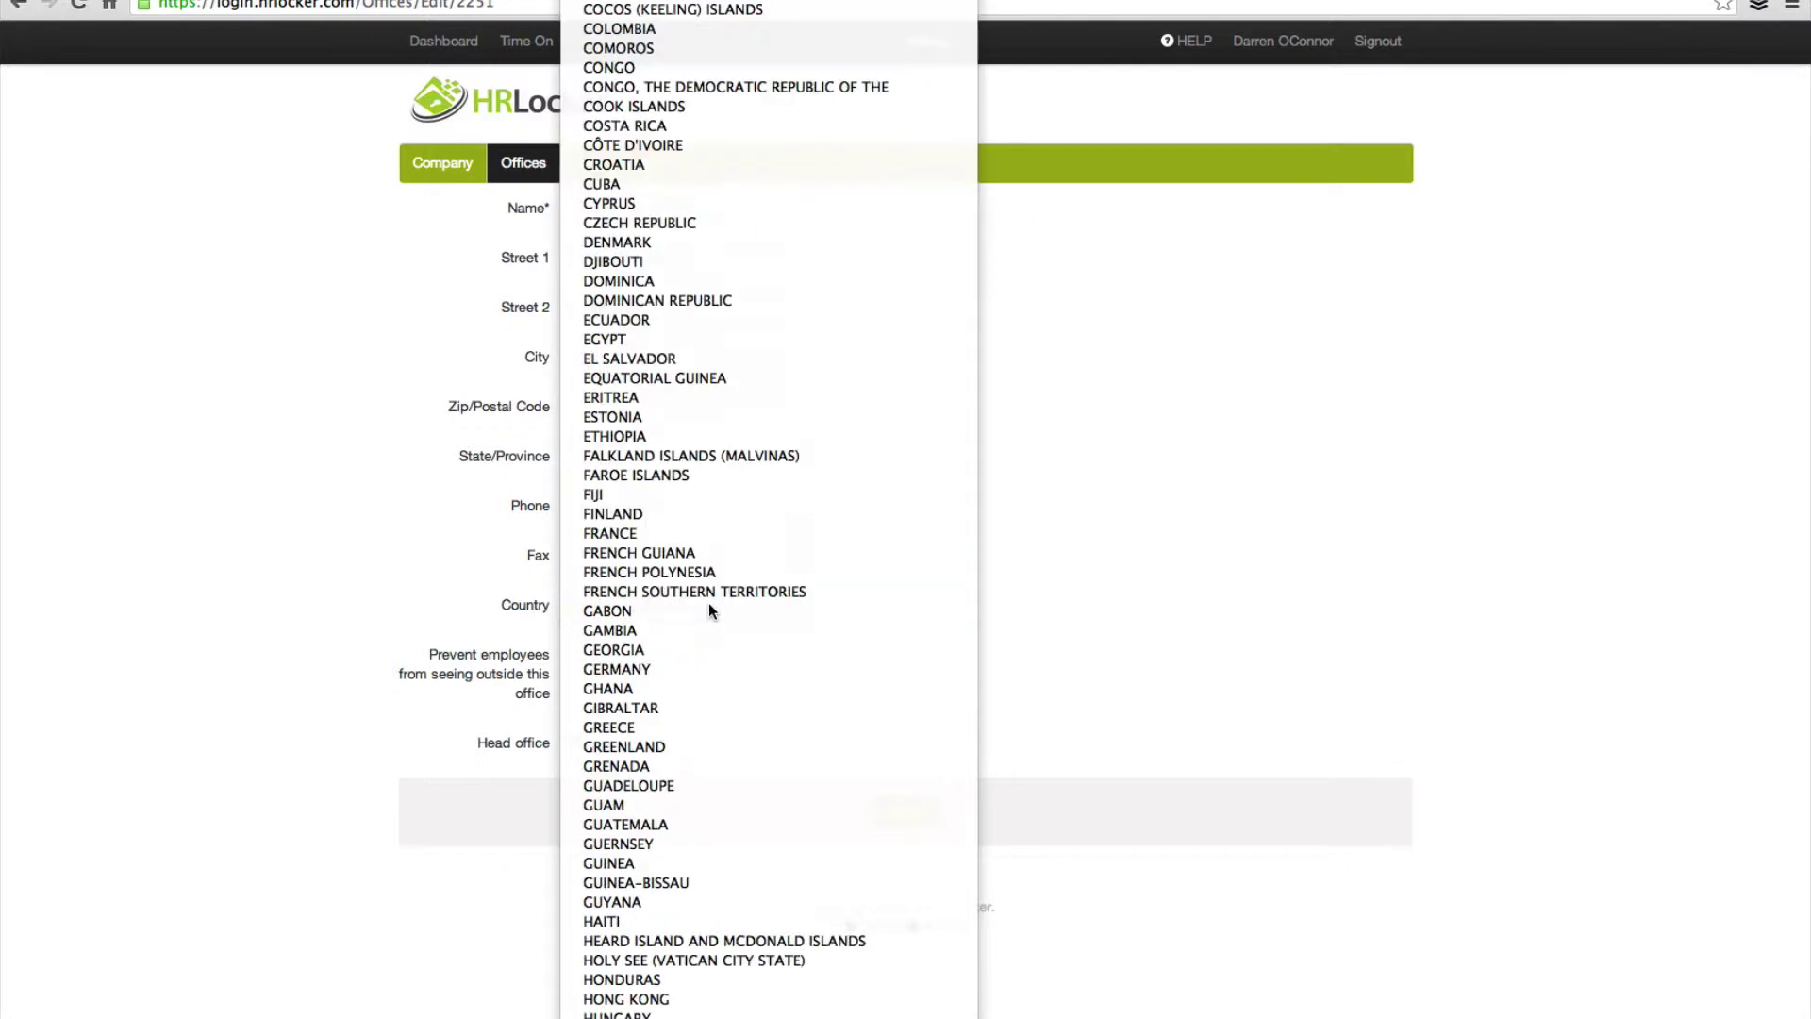
{"action": "scroll", "coordinate": [710, 602], "scroll_direction": "up", "scroll_amount": 9}
{"action": "type", "text": "ire"}
{"action": "key", "text": "Return"}
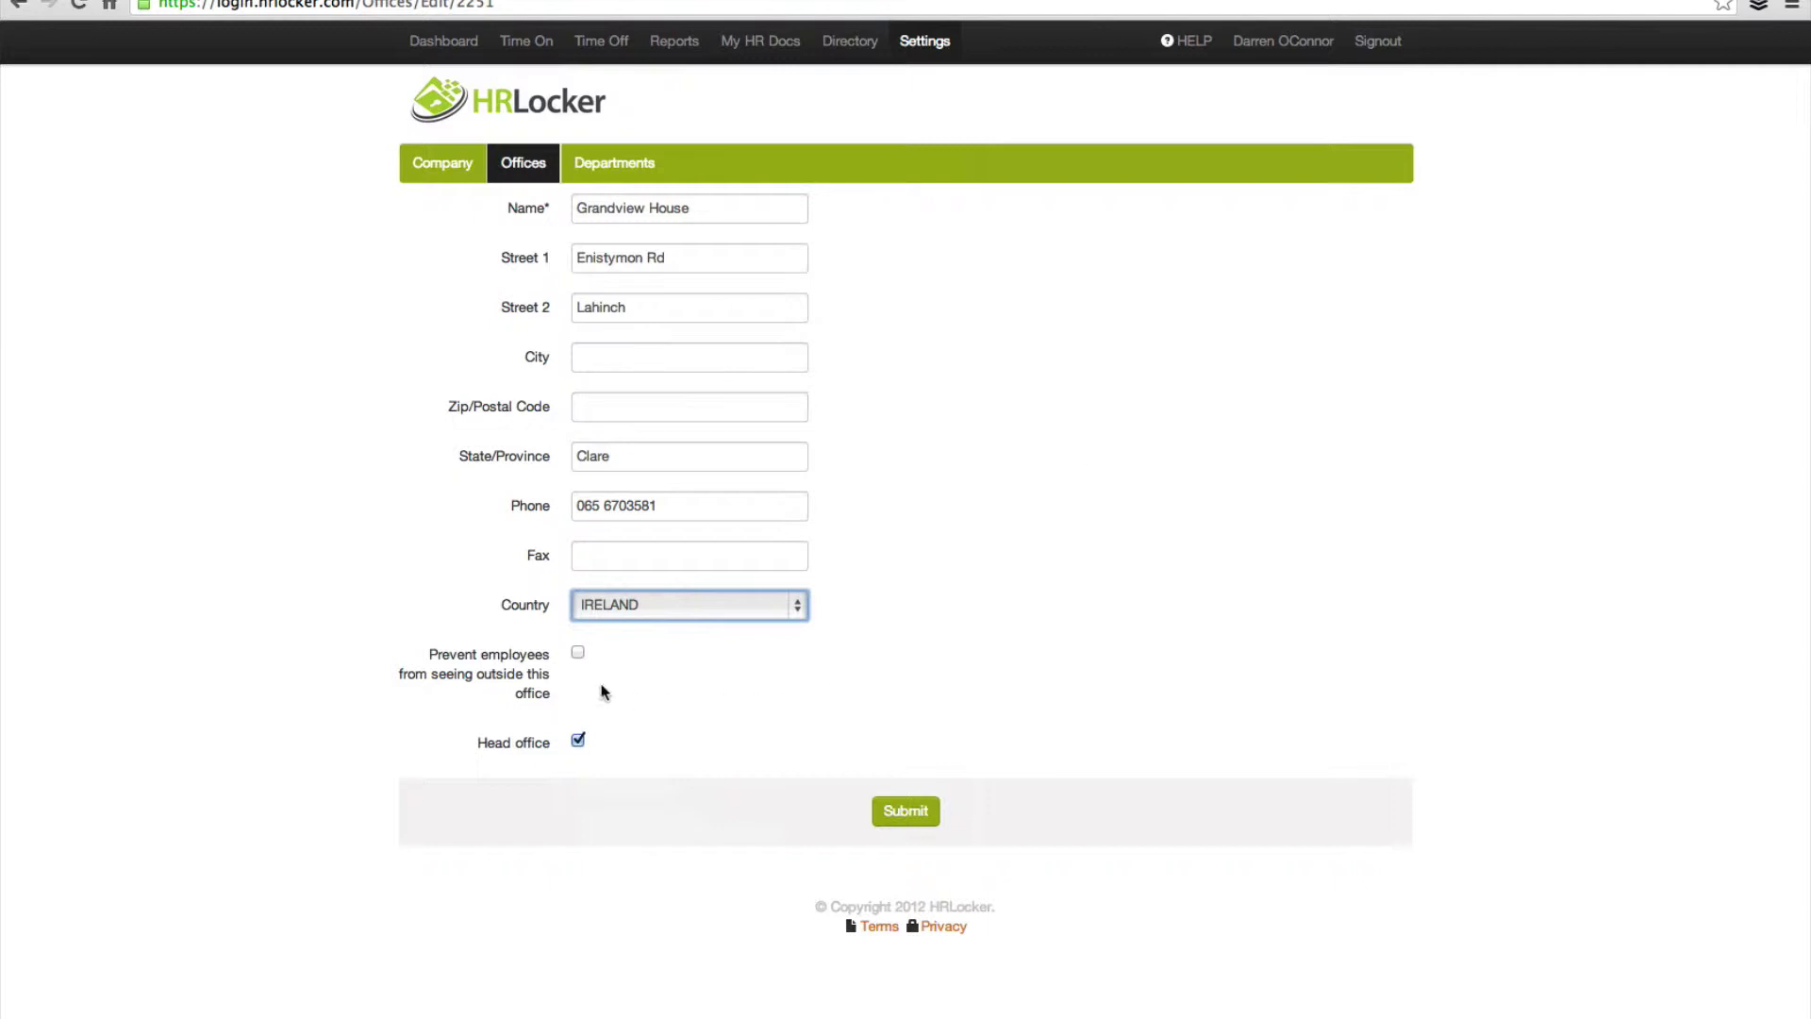
{"action": "left_click", "coordinate": [577, 653]}
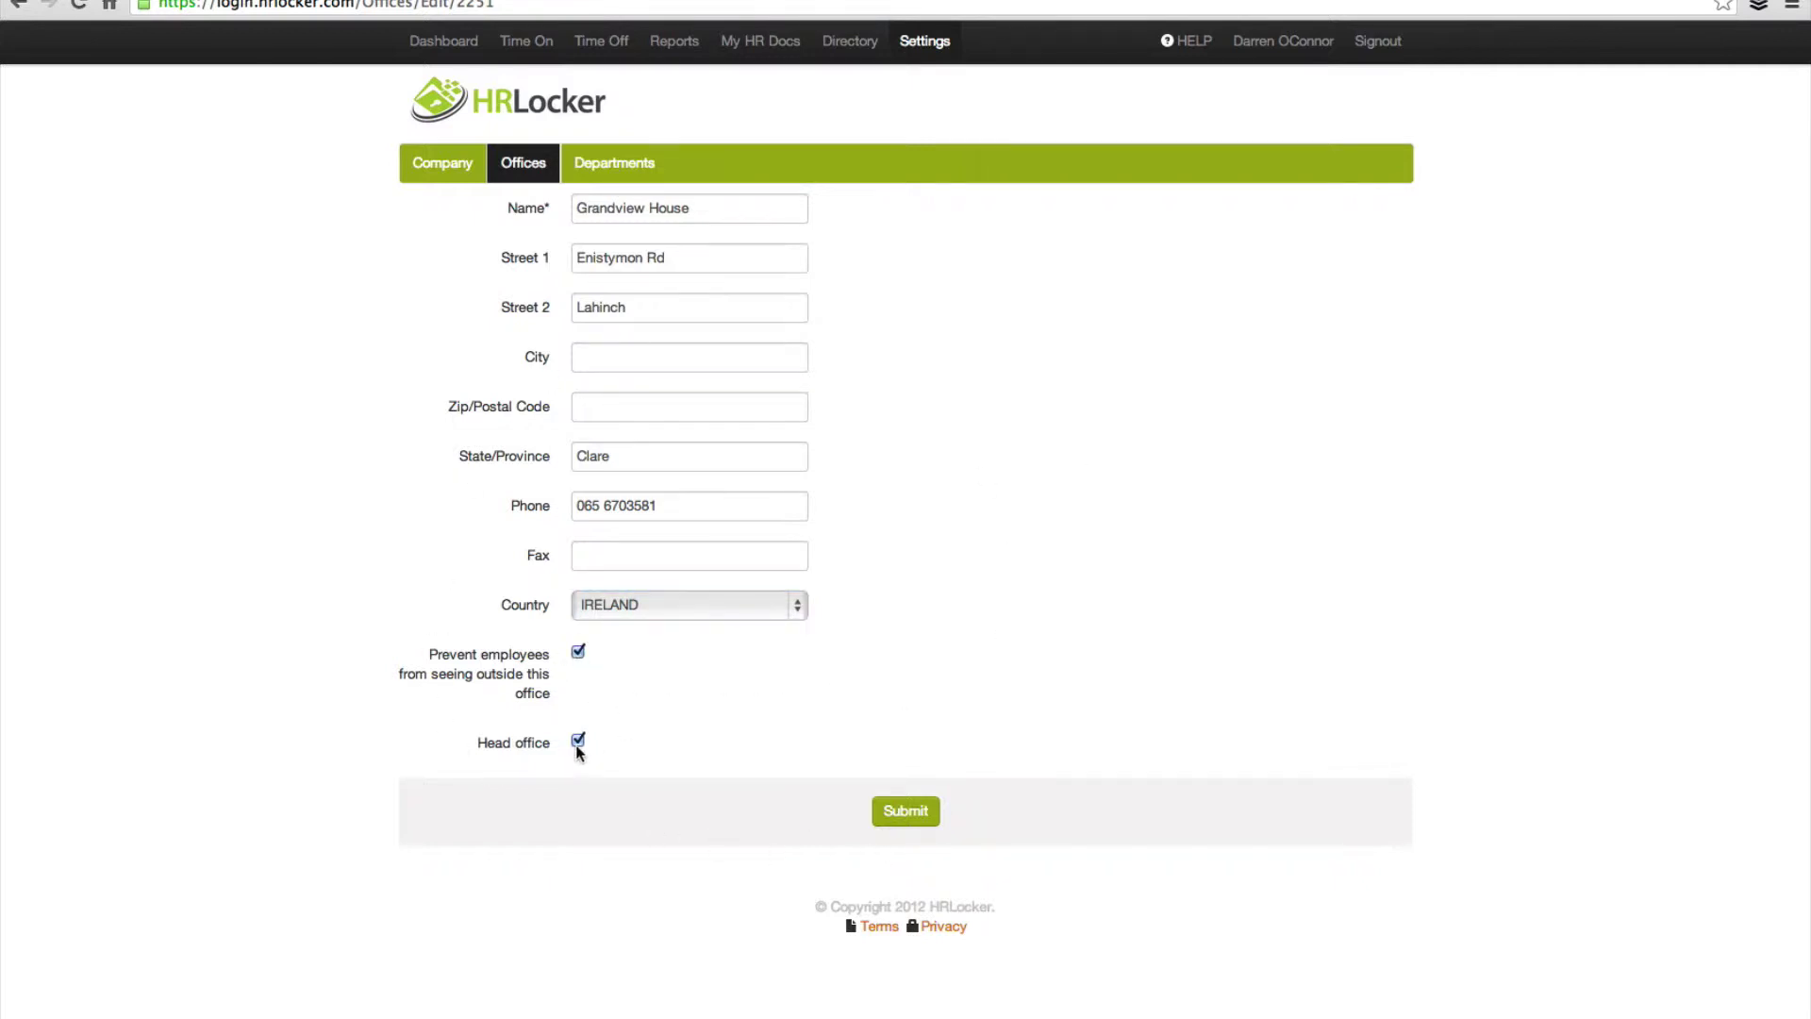
{"action": "left_click", "coordinate": [896, 821]}
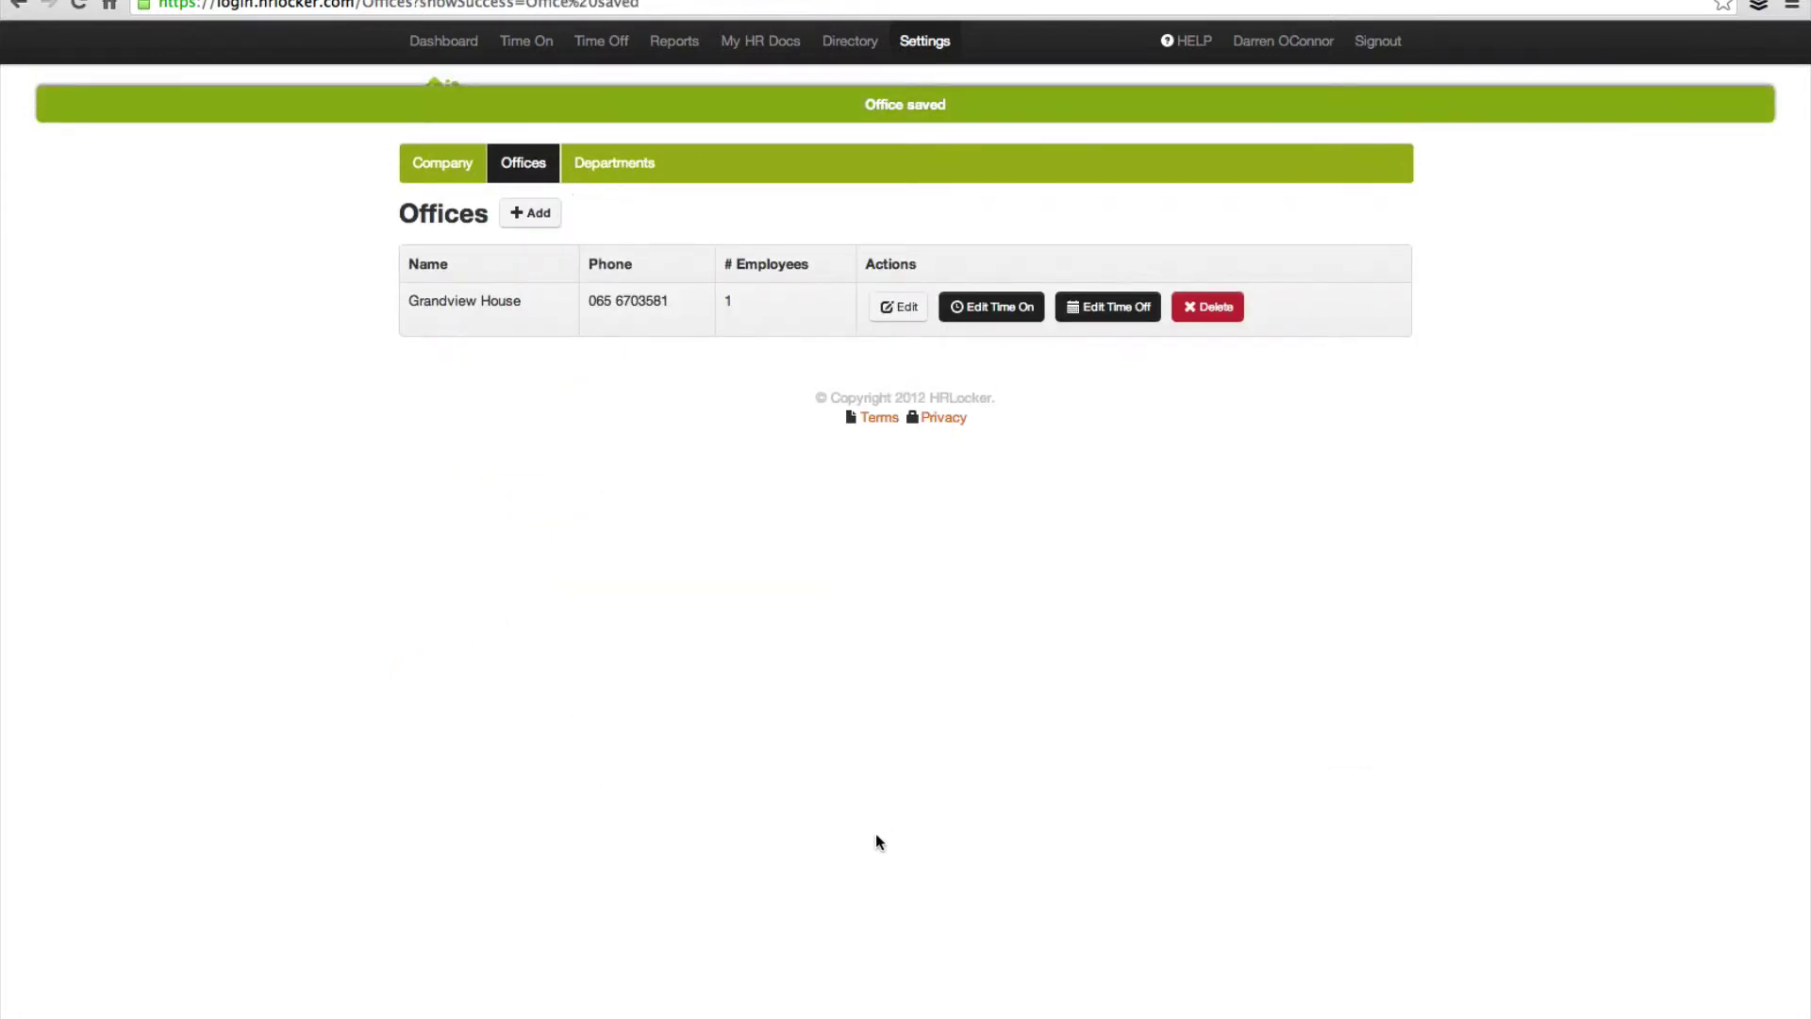
Step: Add a new office named Ennistymon with a maximum of 5 carry-over days
{"action": "left_click", "coordinate": [542, 215]}
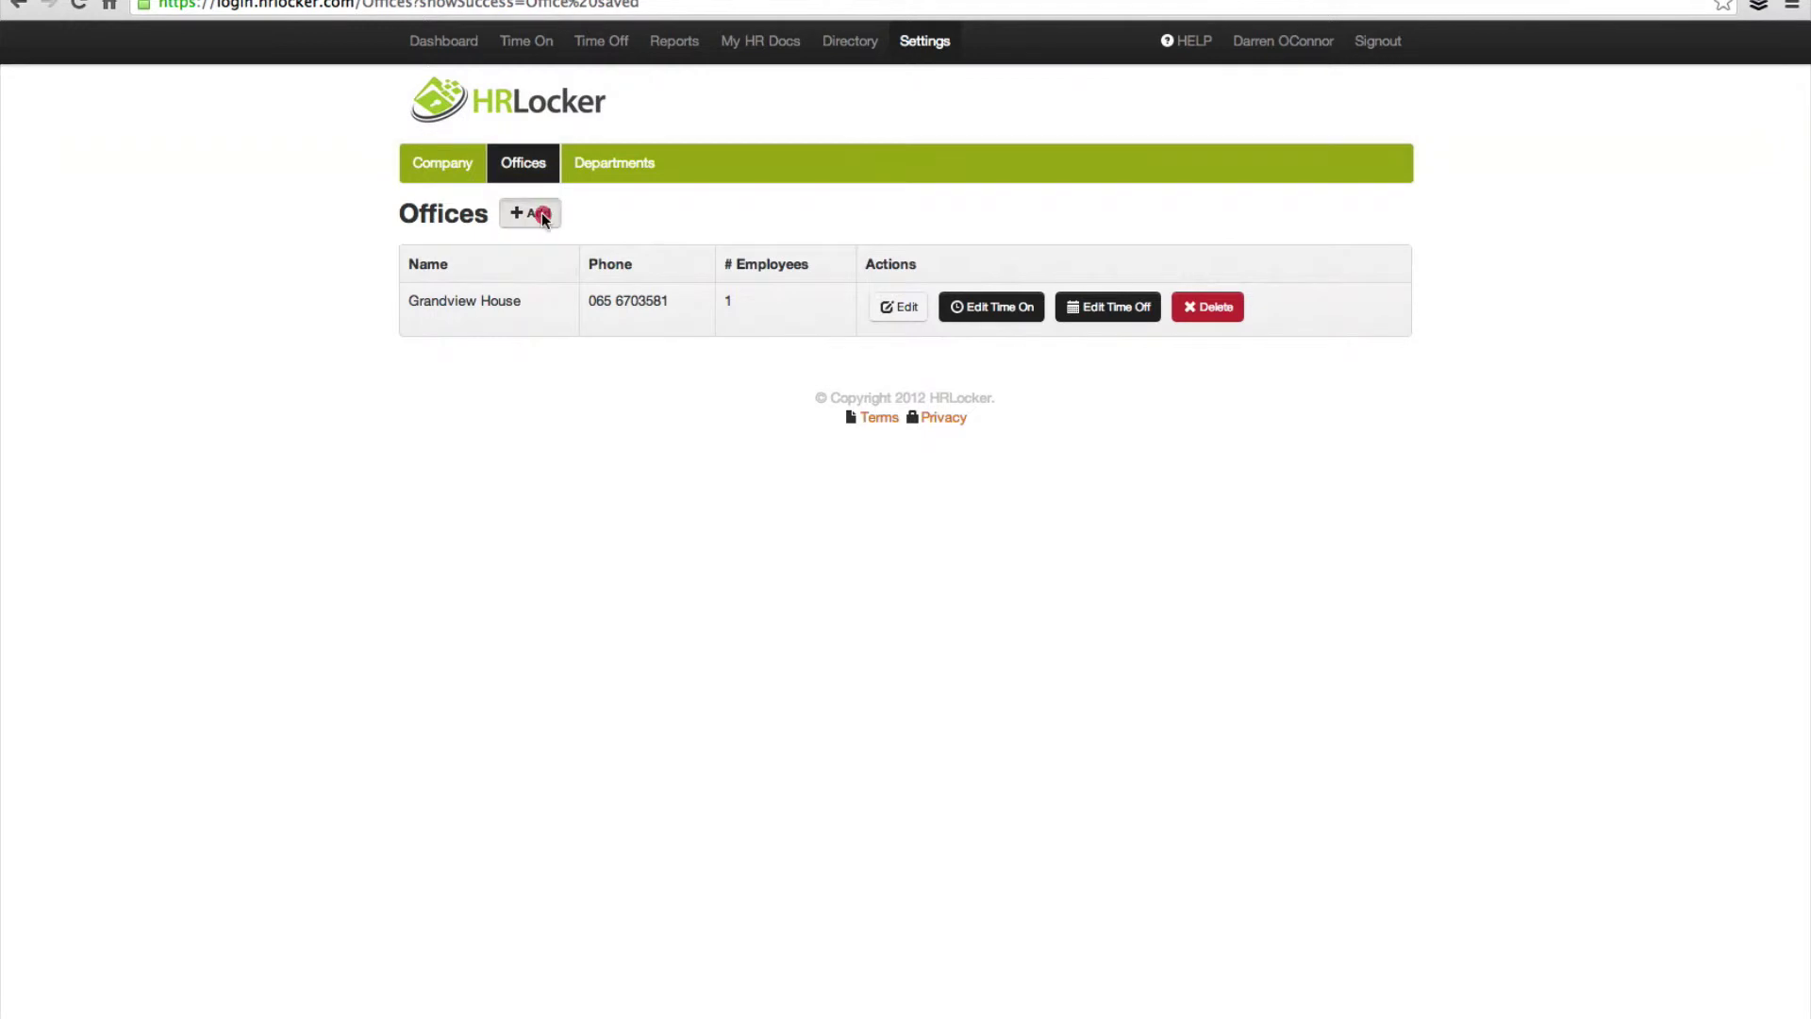
{"action": "left_click", "coordinate": [603, 210]}
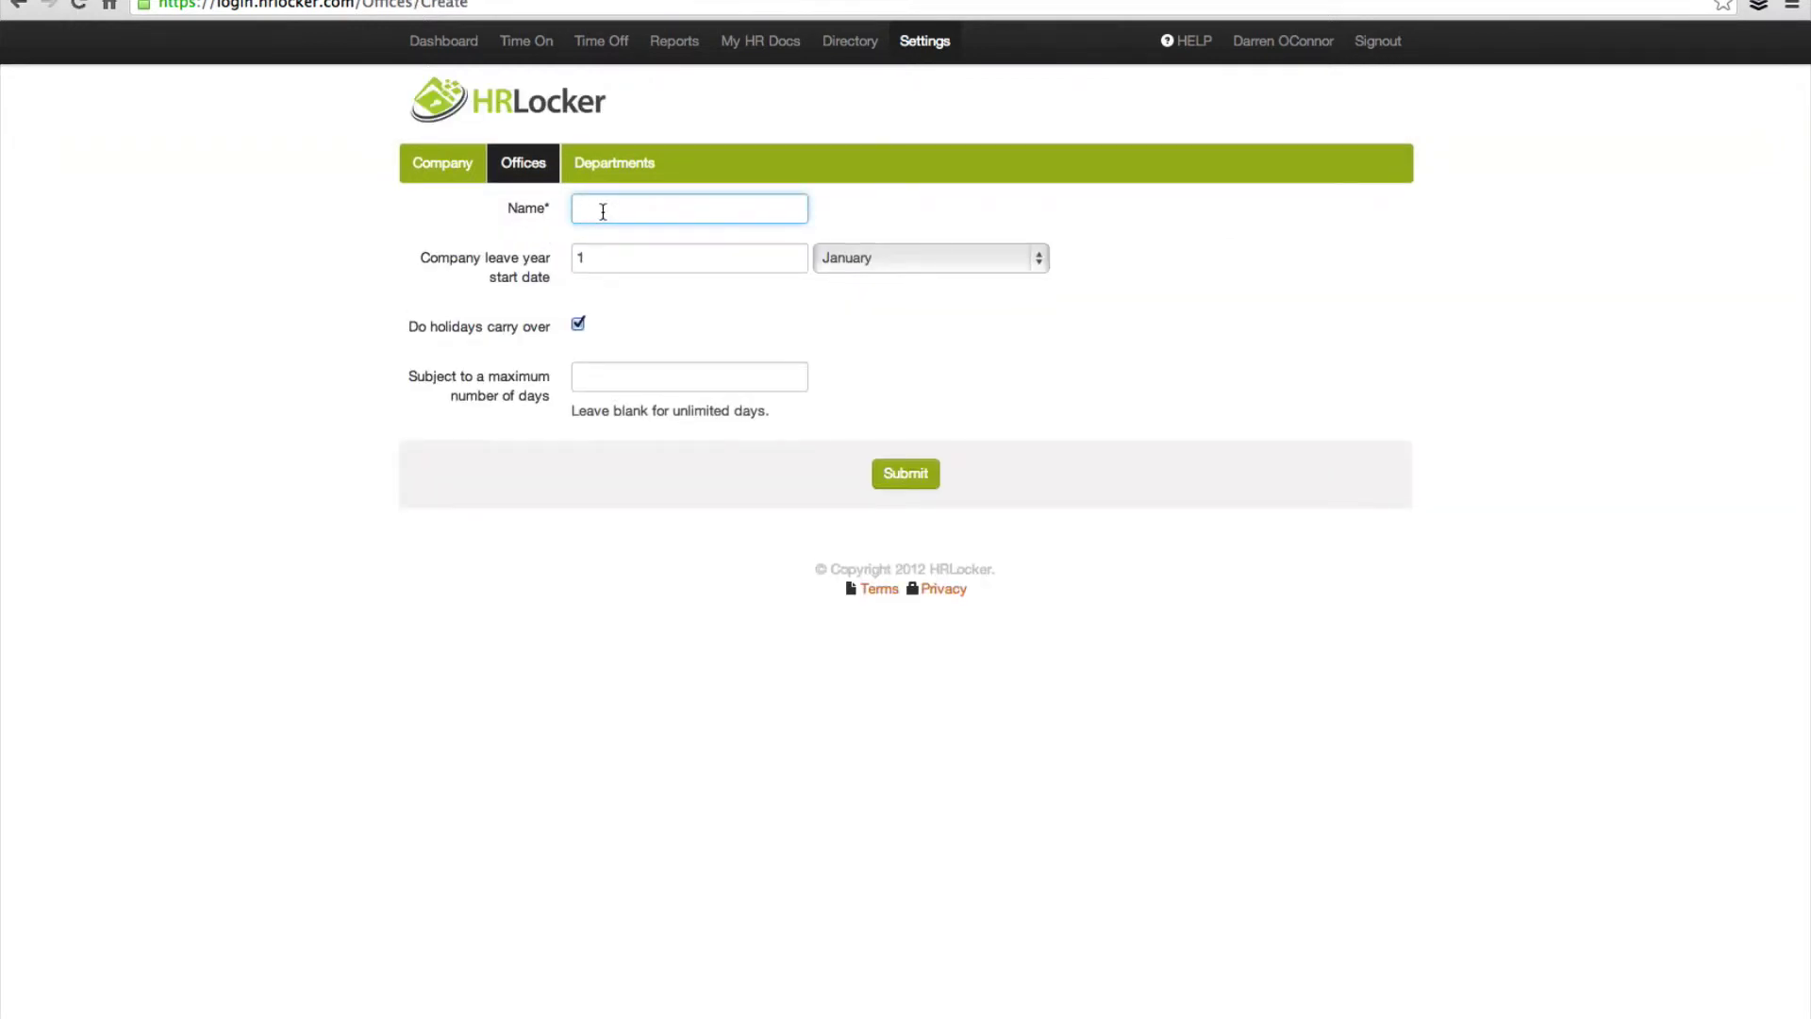
{"action": "type", "text": "Ennistymon"}
{"action": "left_click", "coordinate": [639, 382]}
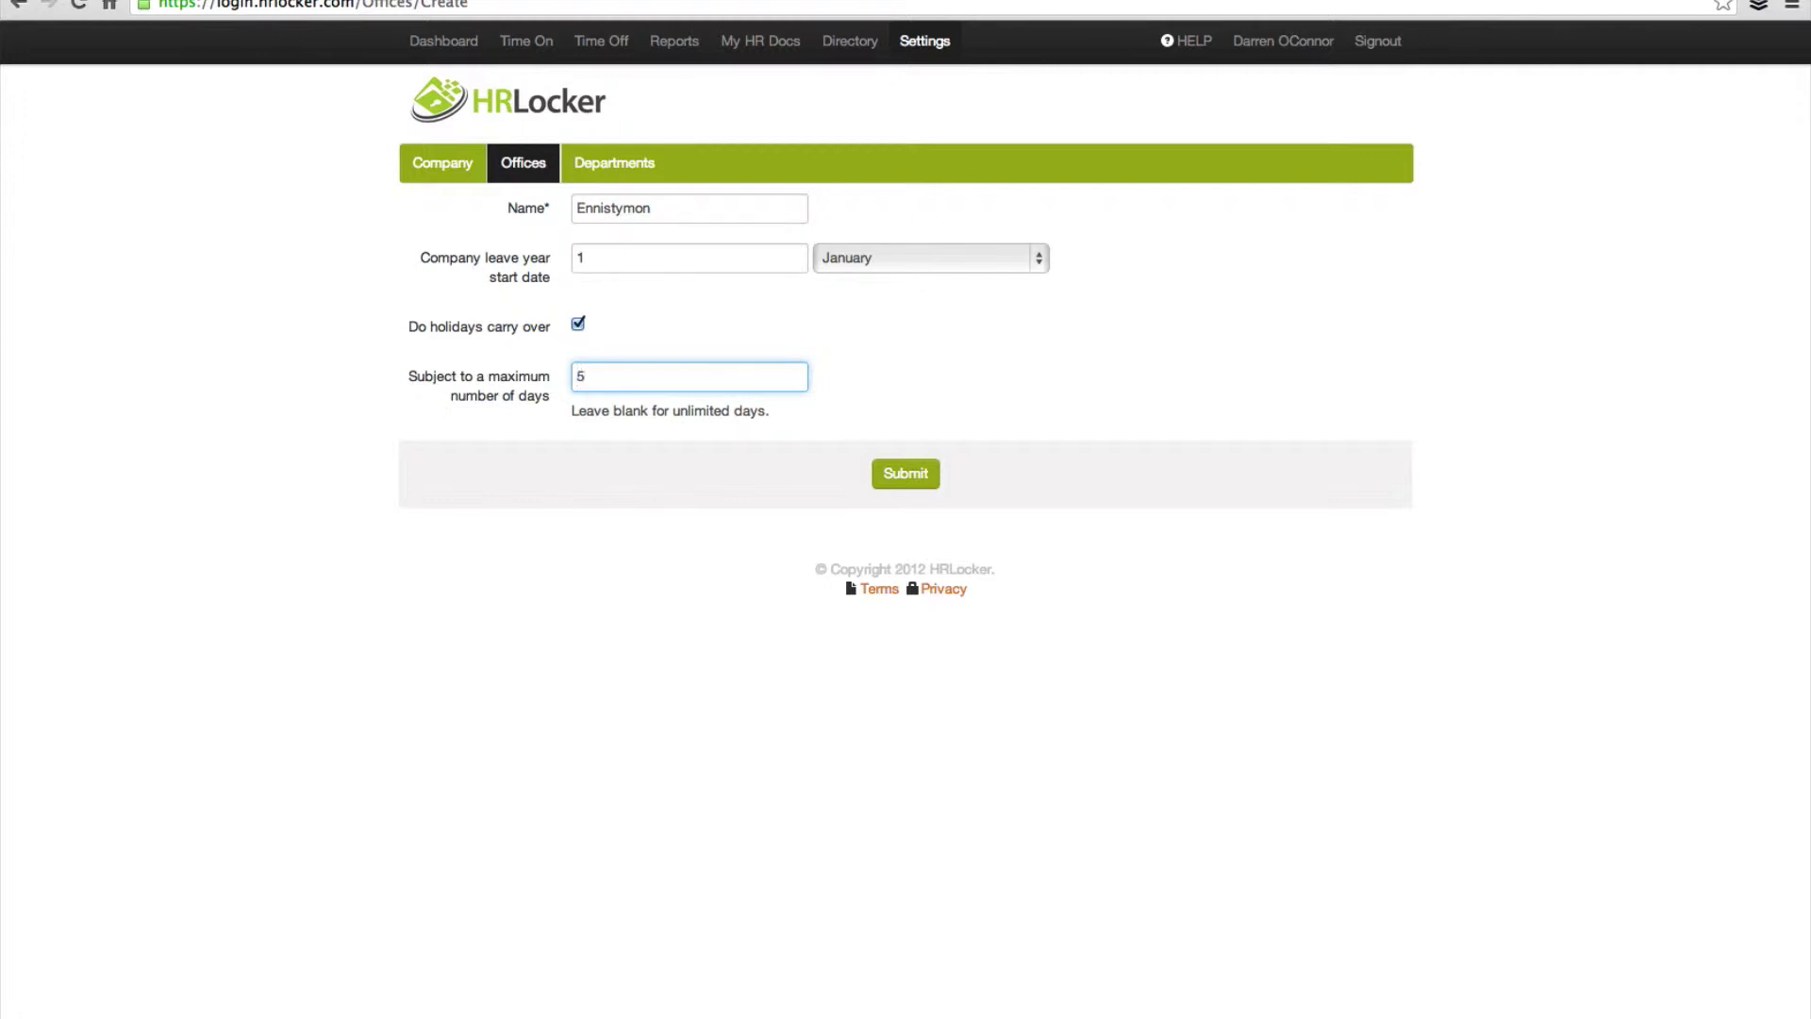
{"action": "left_click", "coordinate": [911, 483]}
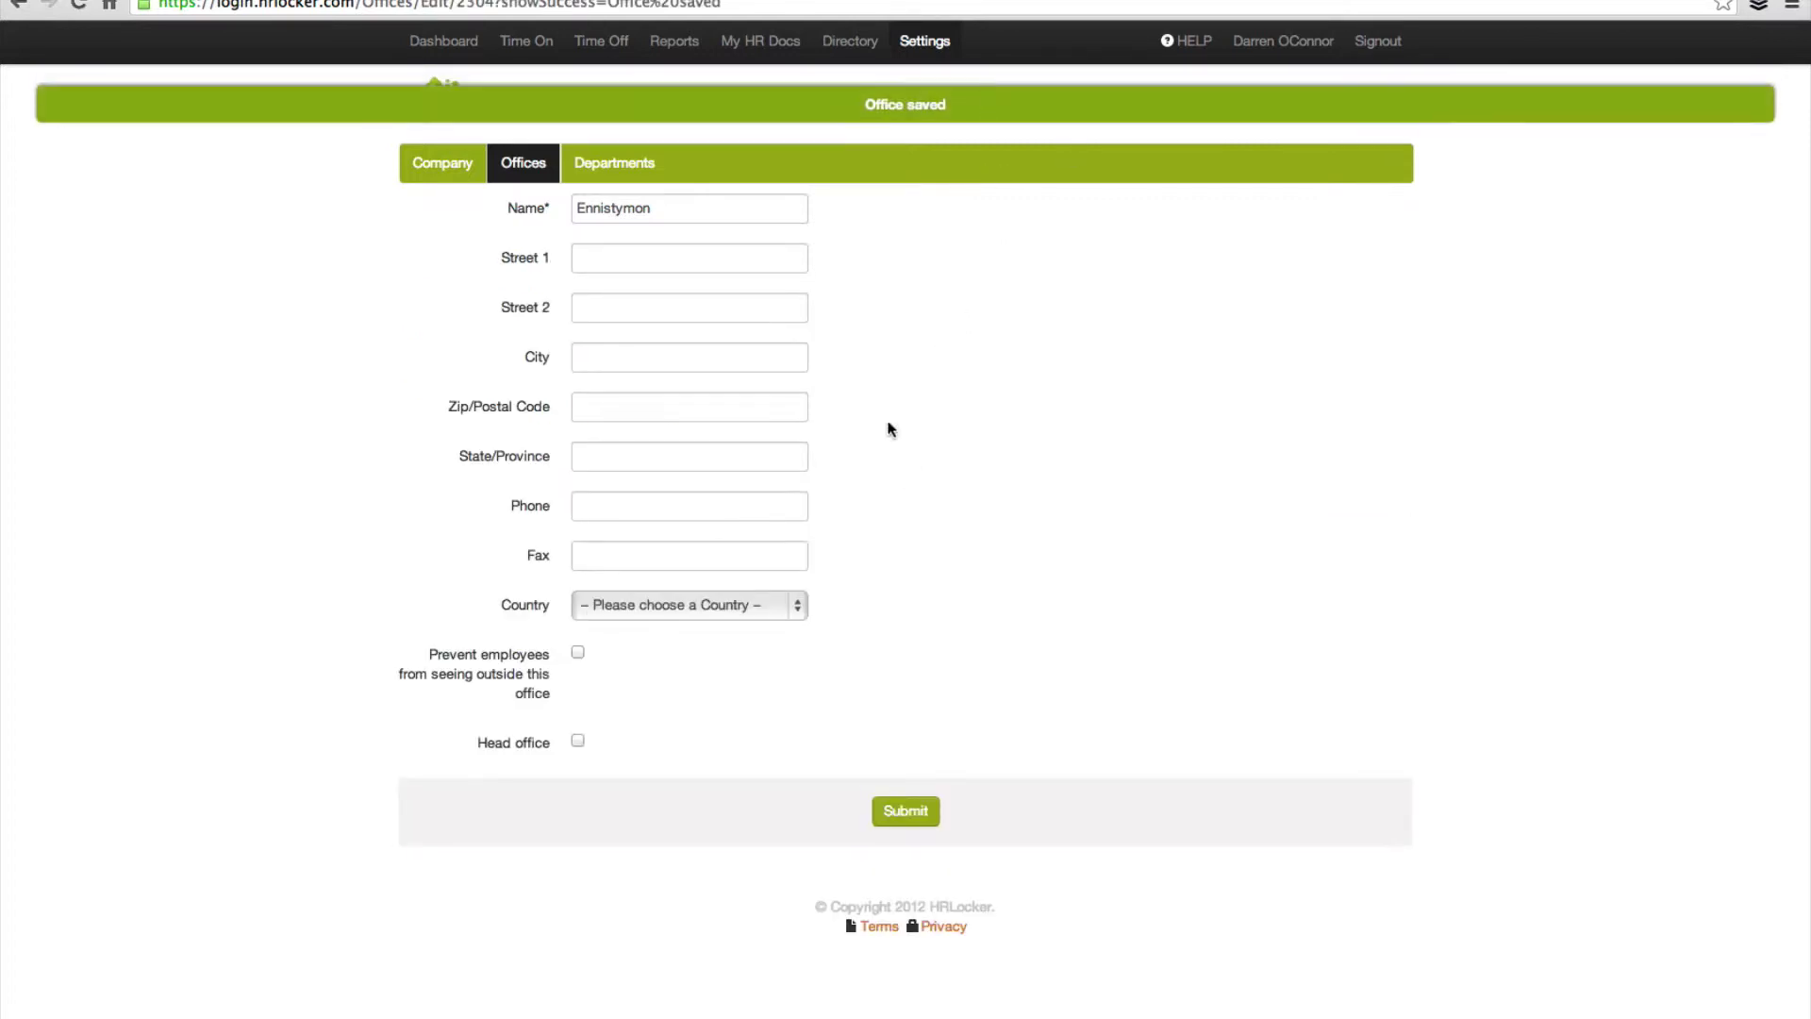
Step: Set Ennistymon's country to Ireland, hide other offices from its employees, and save
{"action": "left_click", "coordinate": [605, 258]}
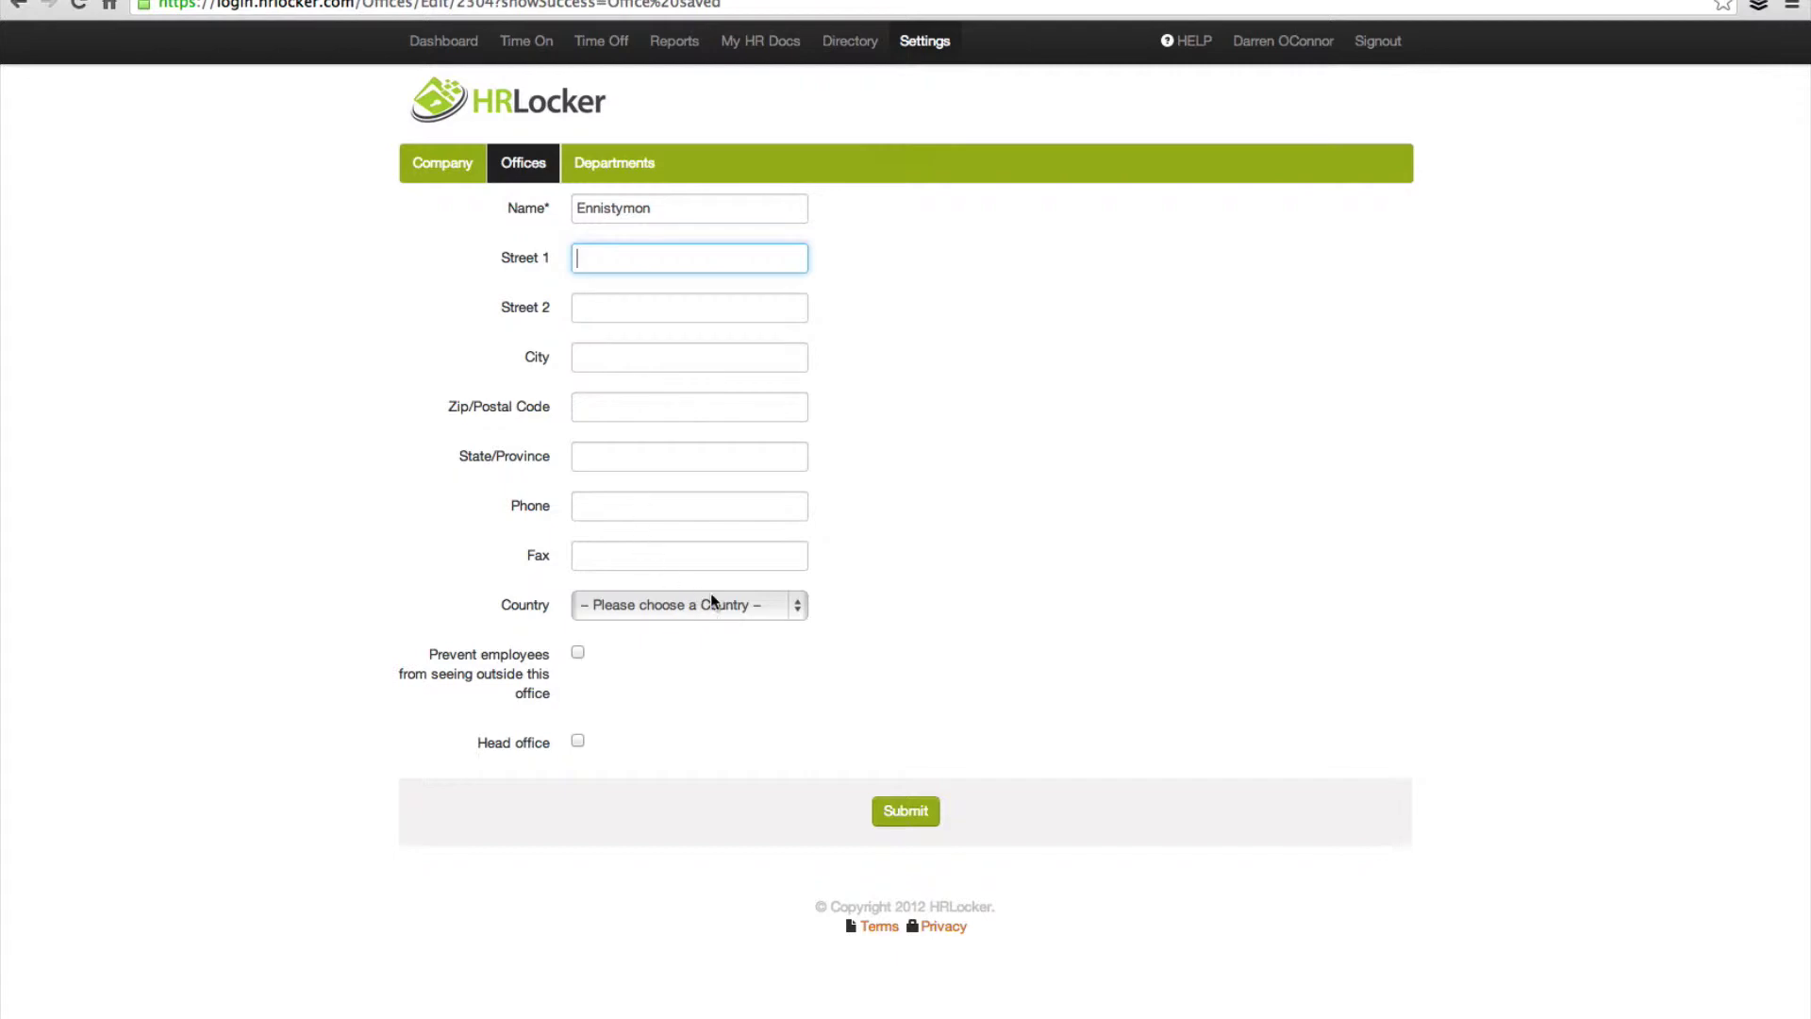
{"action": "left_click", "coordinate": [754, 604]}
{"action": "scroll", "coordinate": [754, 608], "scroll_direction": "down", "scroll_amount": 5}
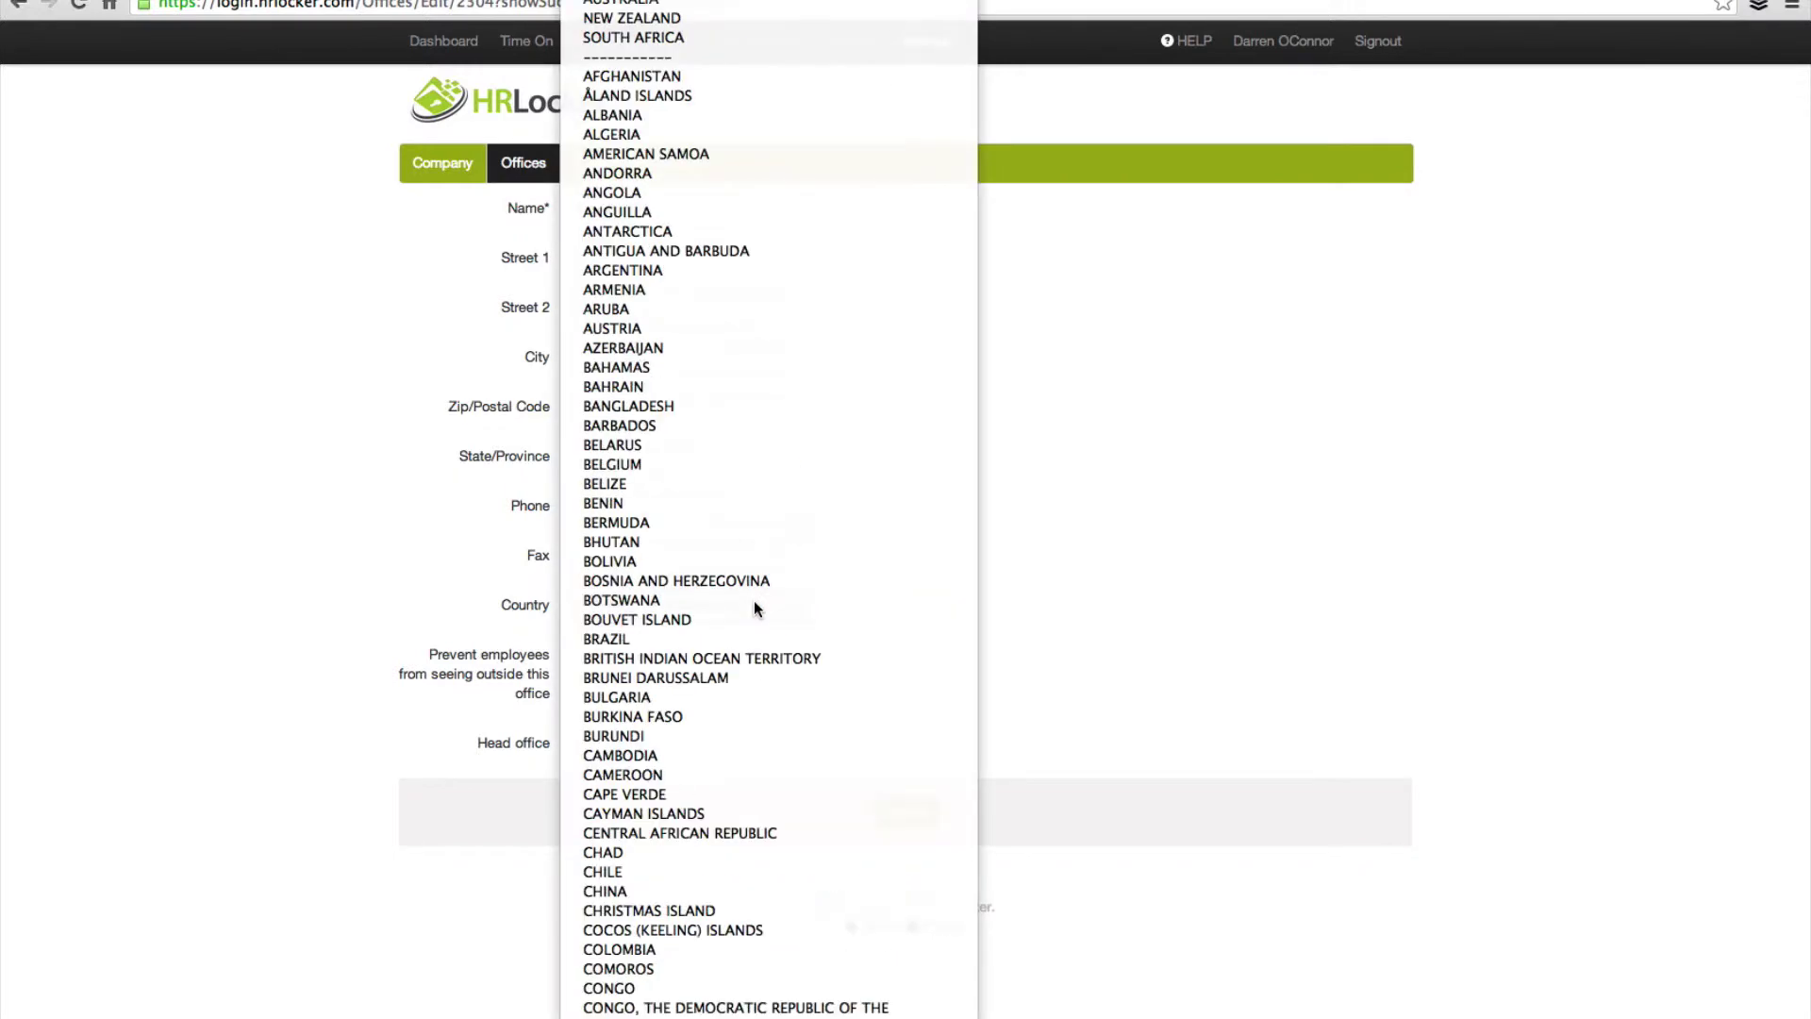
{"action": "type", "text": "ireland"}
{"action": "key", "text": "Return"}
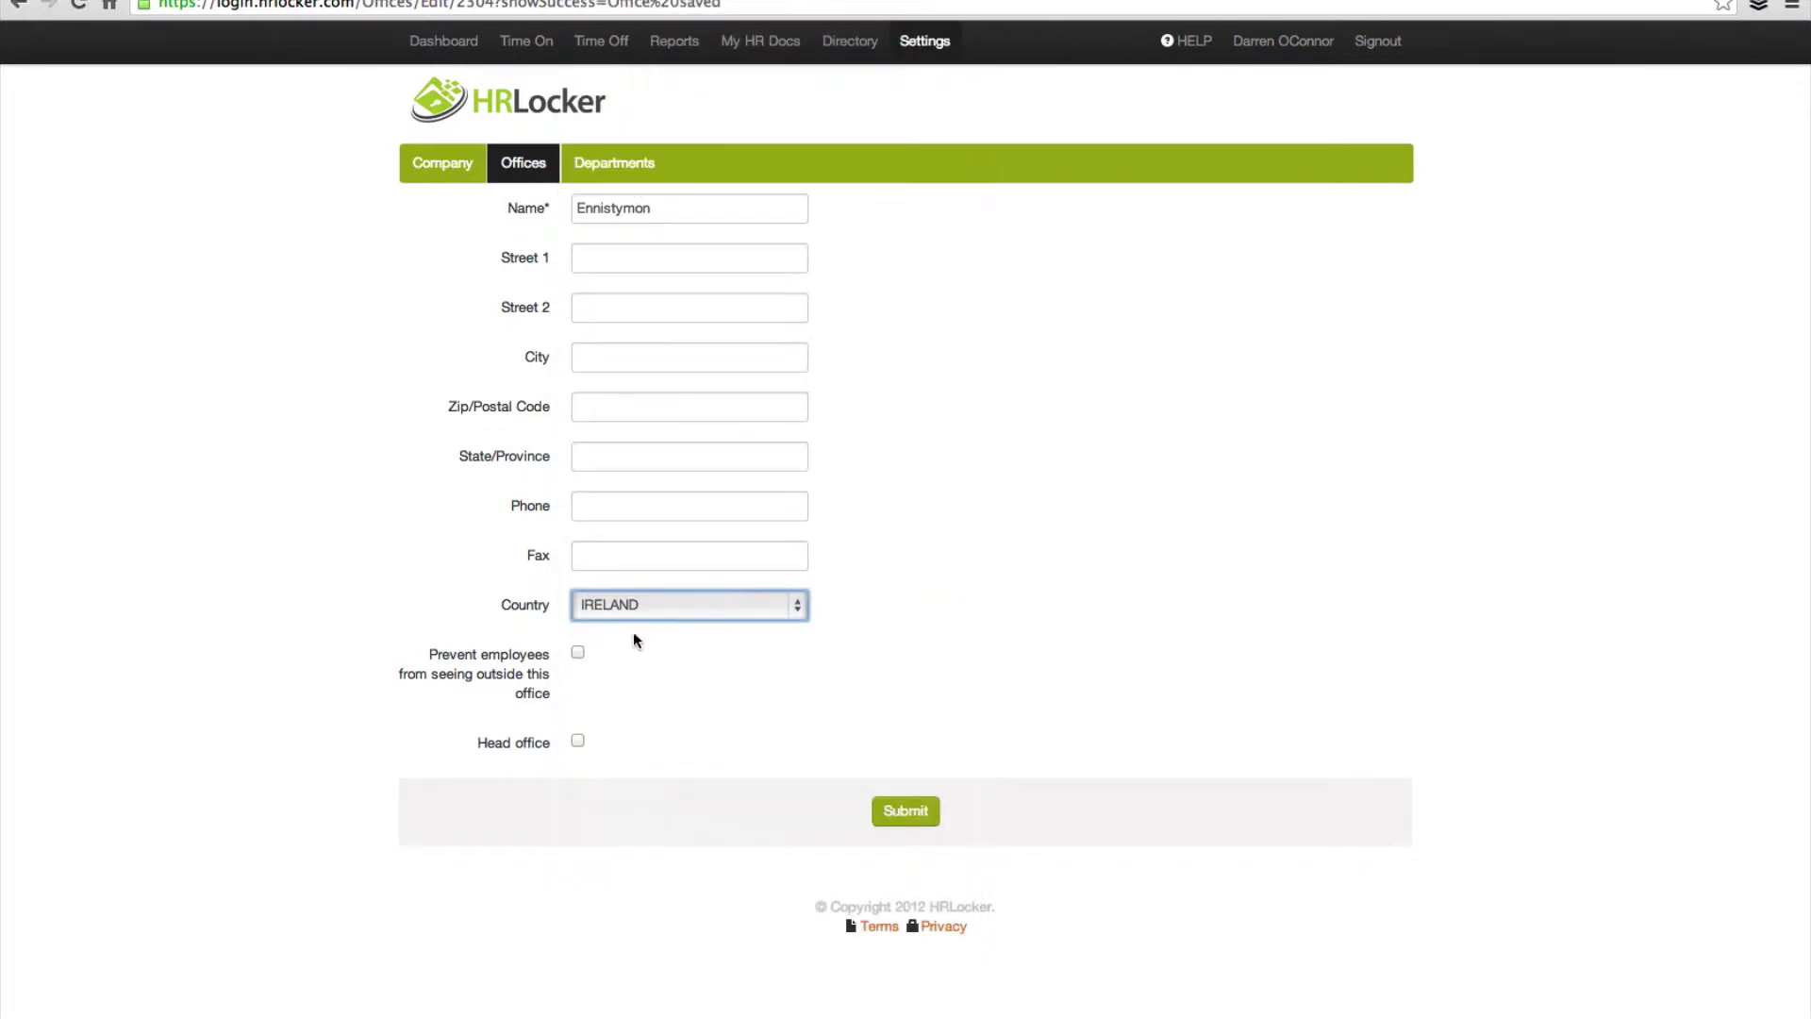
{"action": "left_click", "coordinate": [578, 654]}
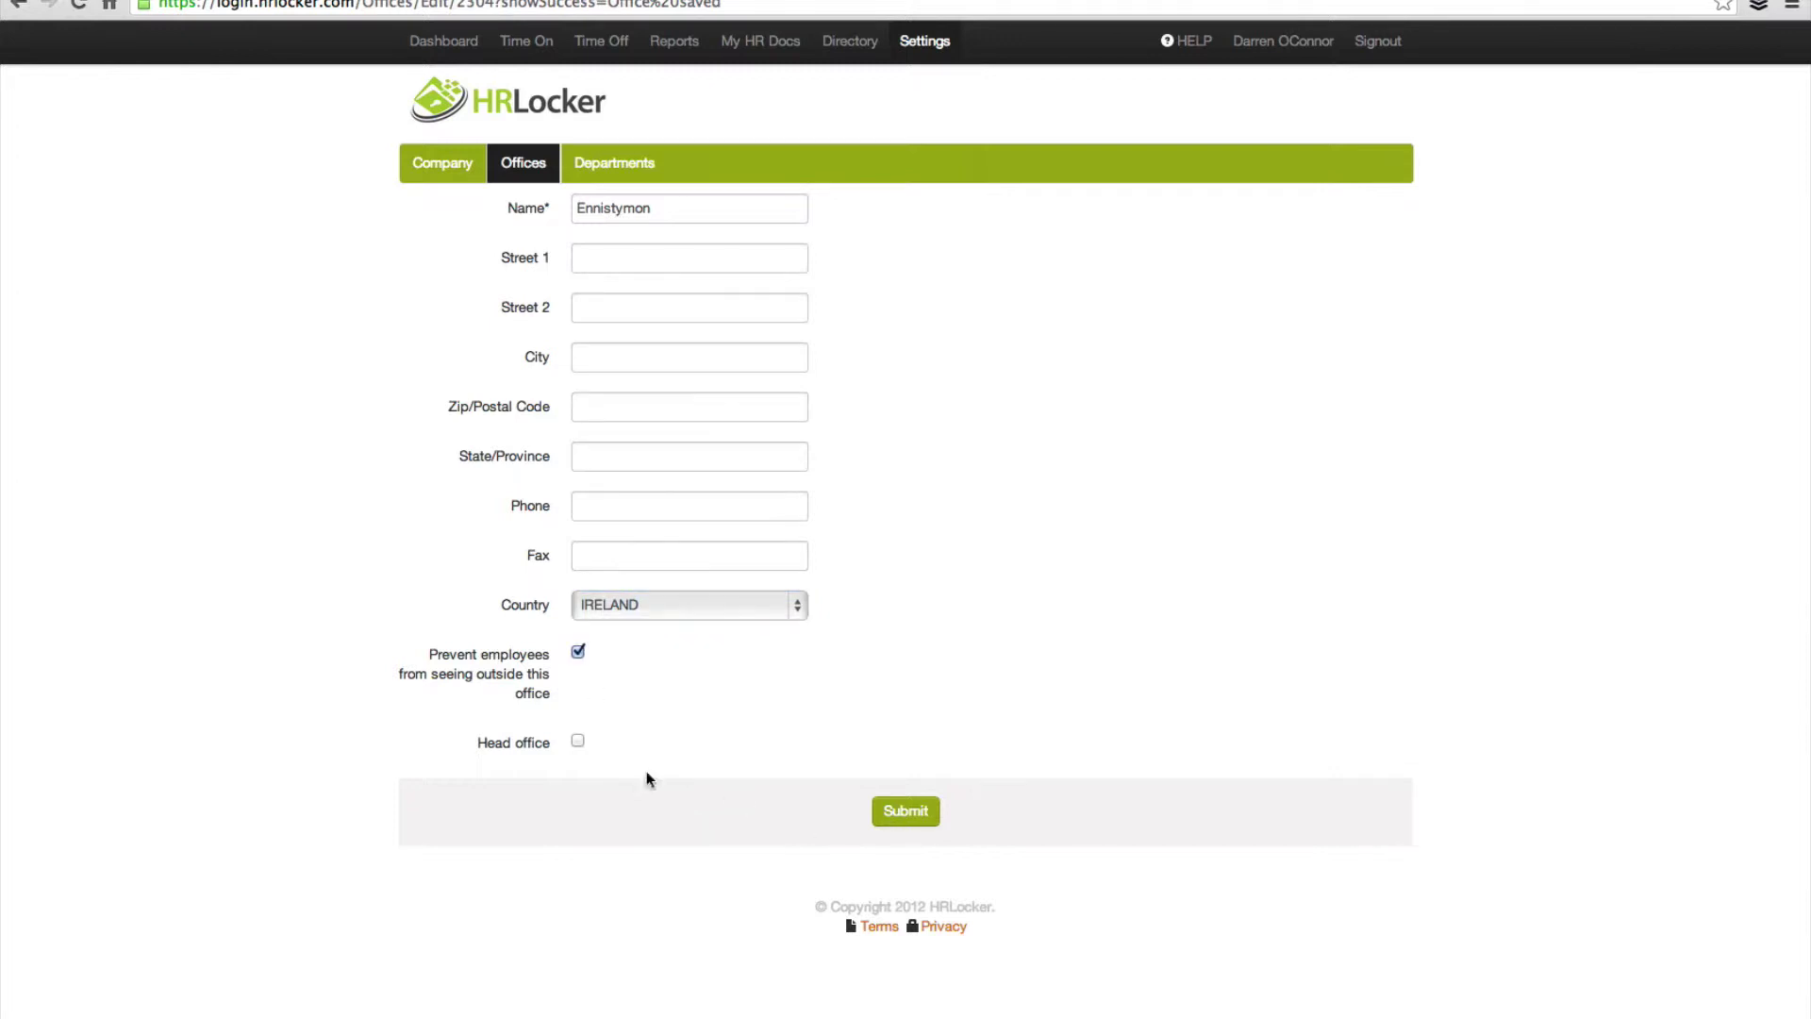
{"action": "left_click", "coordinate": [899, 817]}
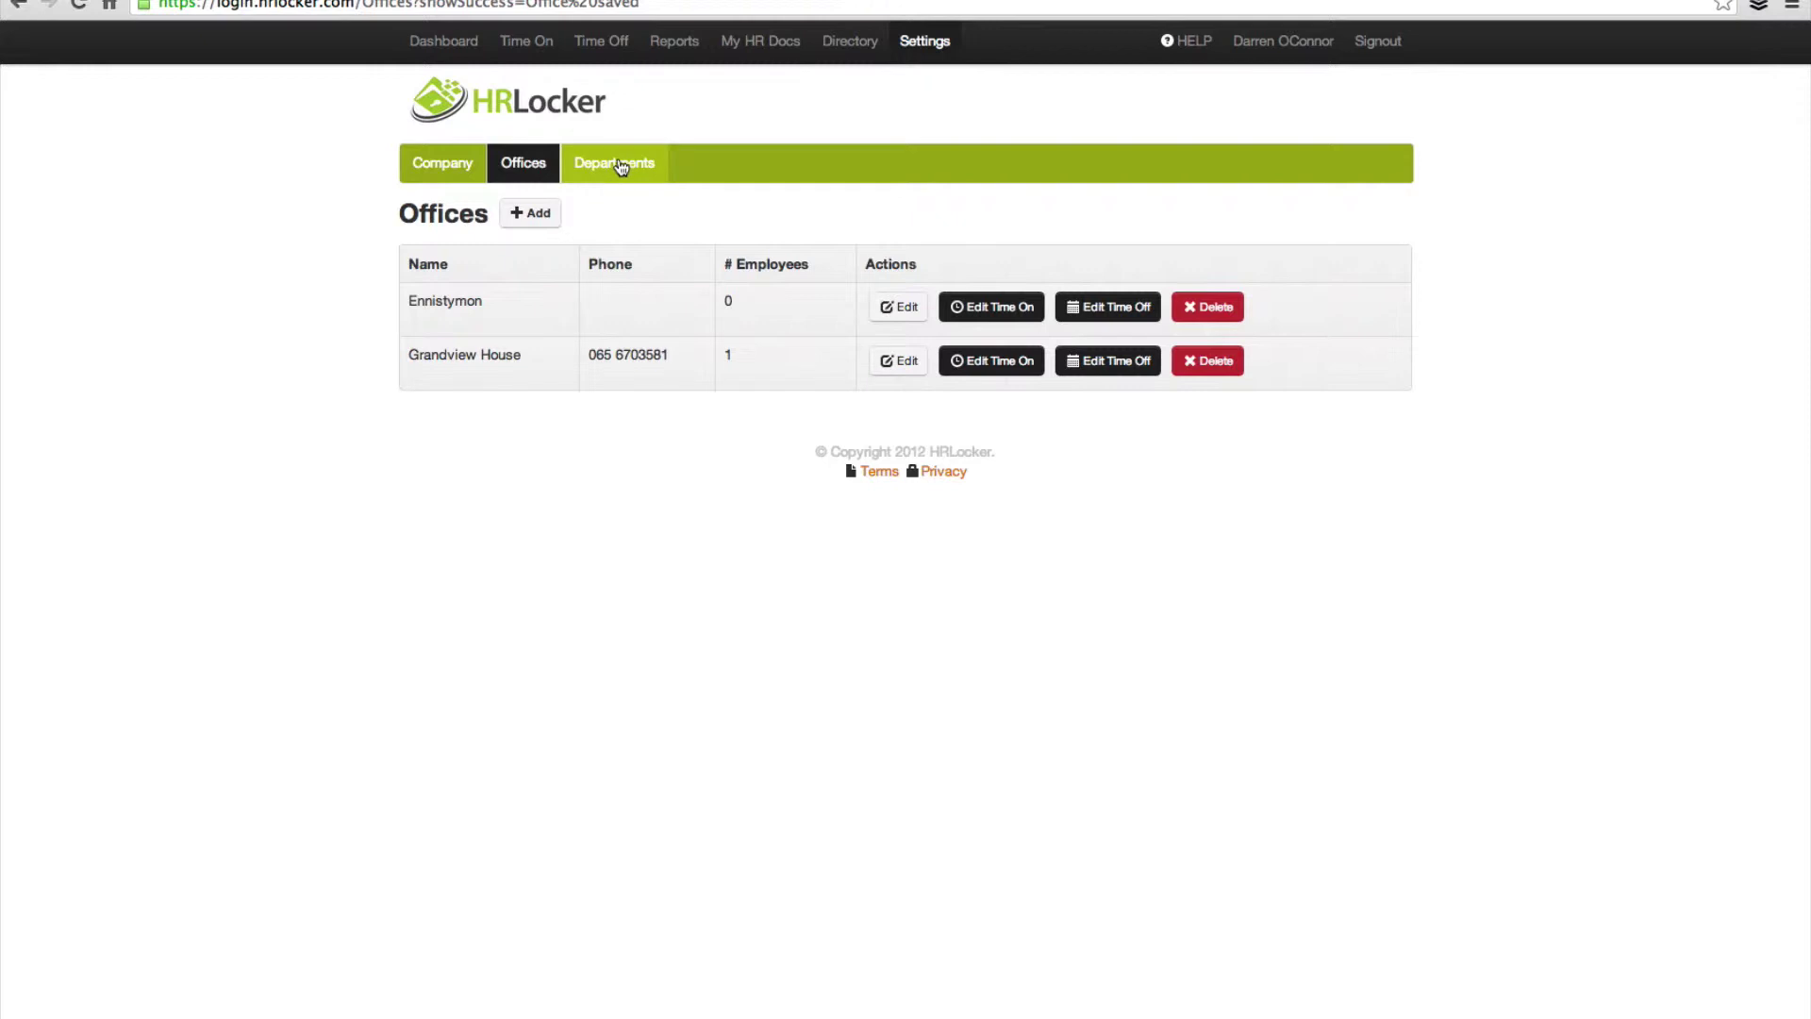
Step: Replace the General and Admin department name with 'HR Locker Sales' and submit
{"action": "left_click", "coordinate": [619, 167]}
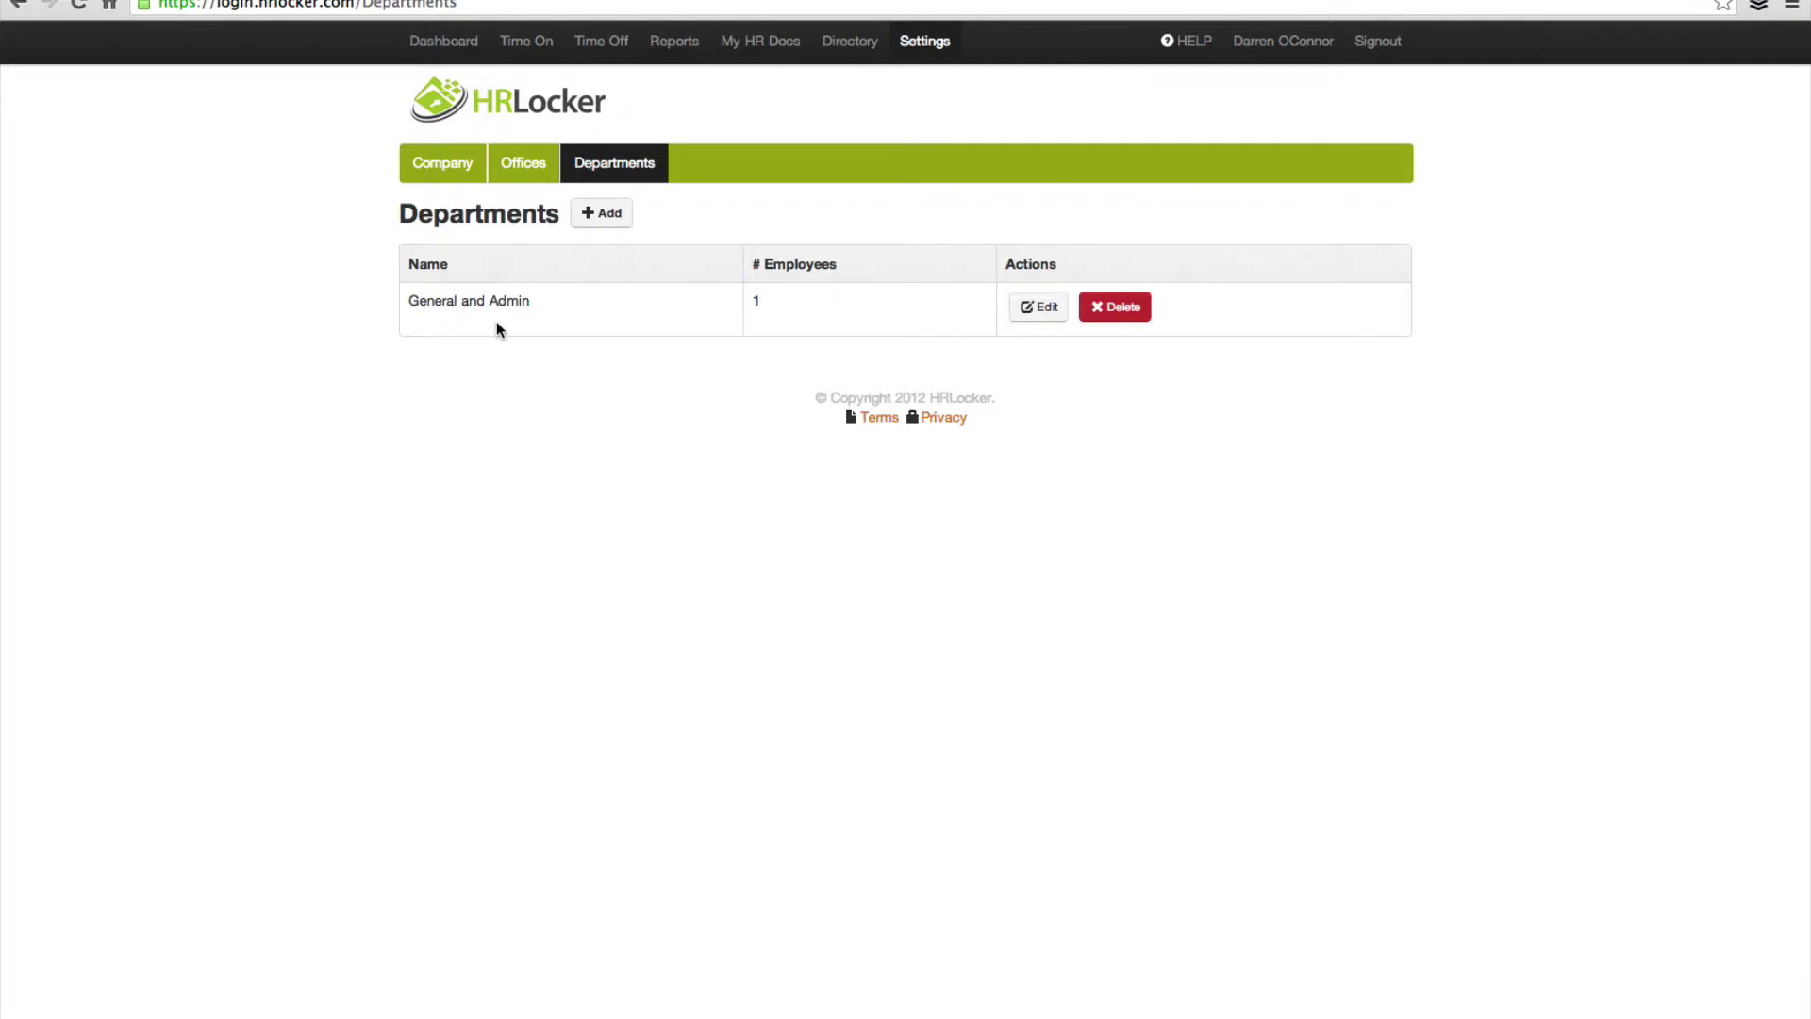
{"action": "left_click", "coordinate": [1041, 307]}
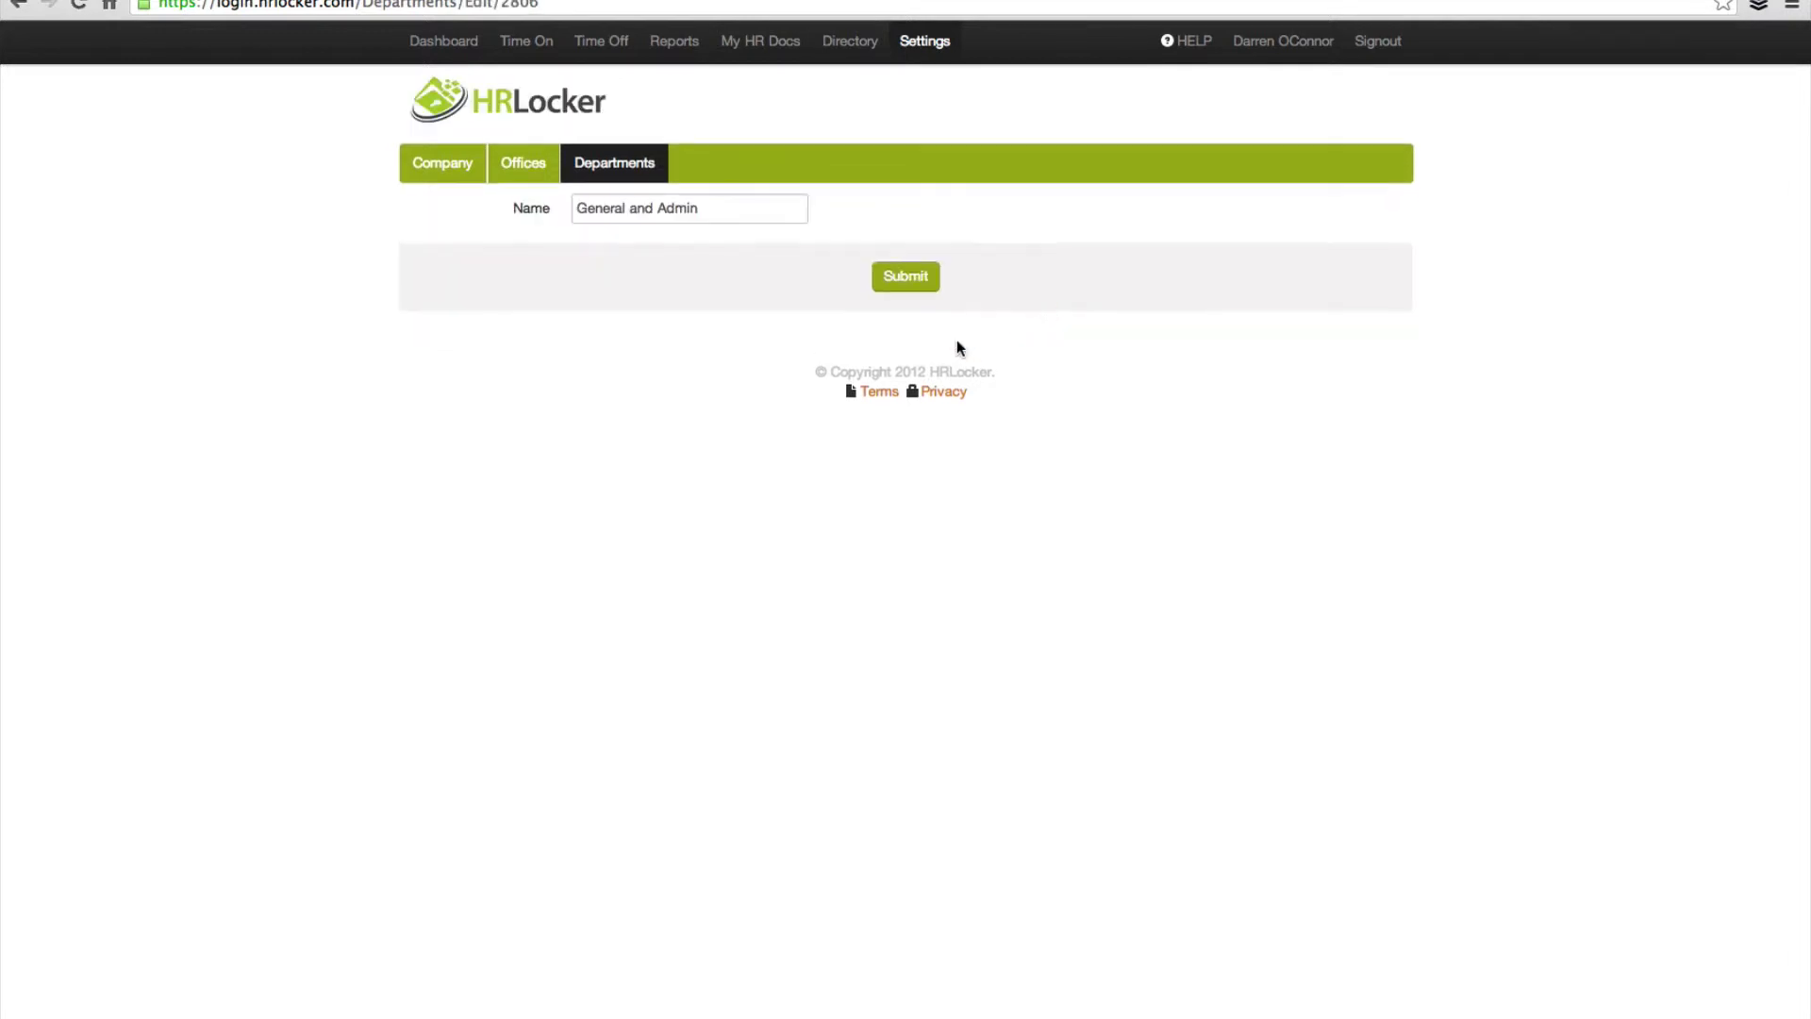
{"action": "left_click_drag", "start_coordinate": [710, 210], "coordinate": [469, 212]}
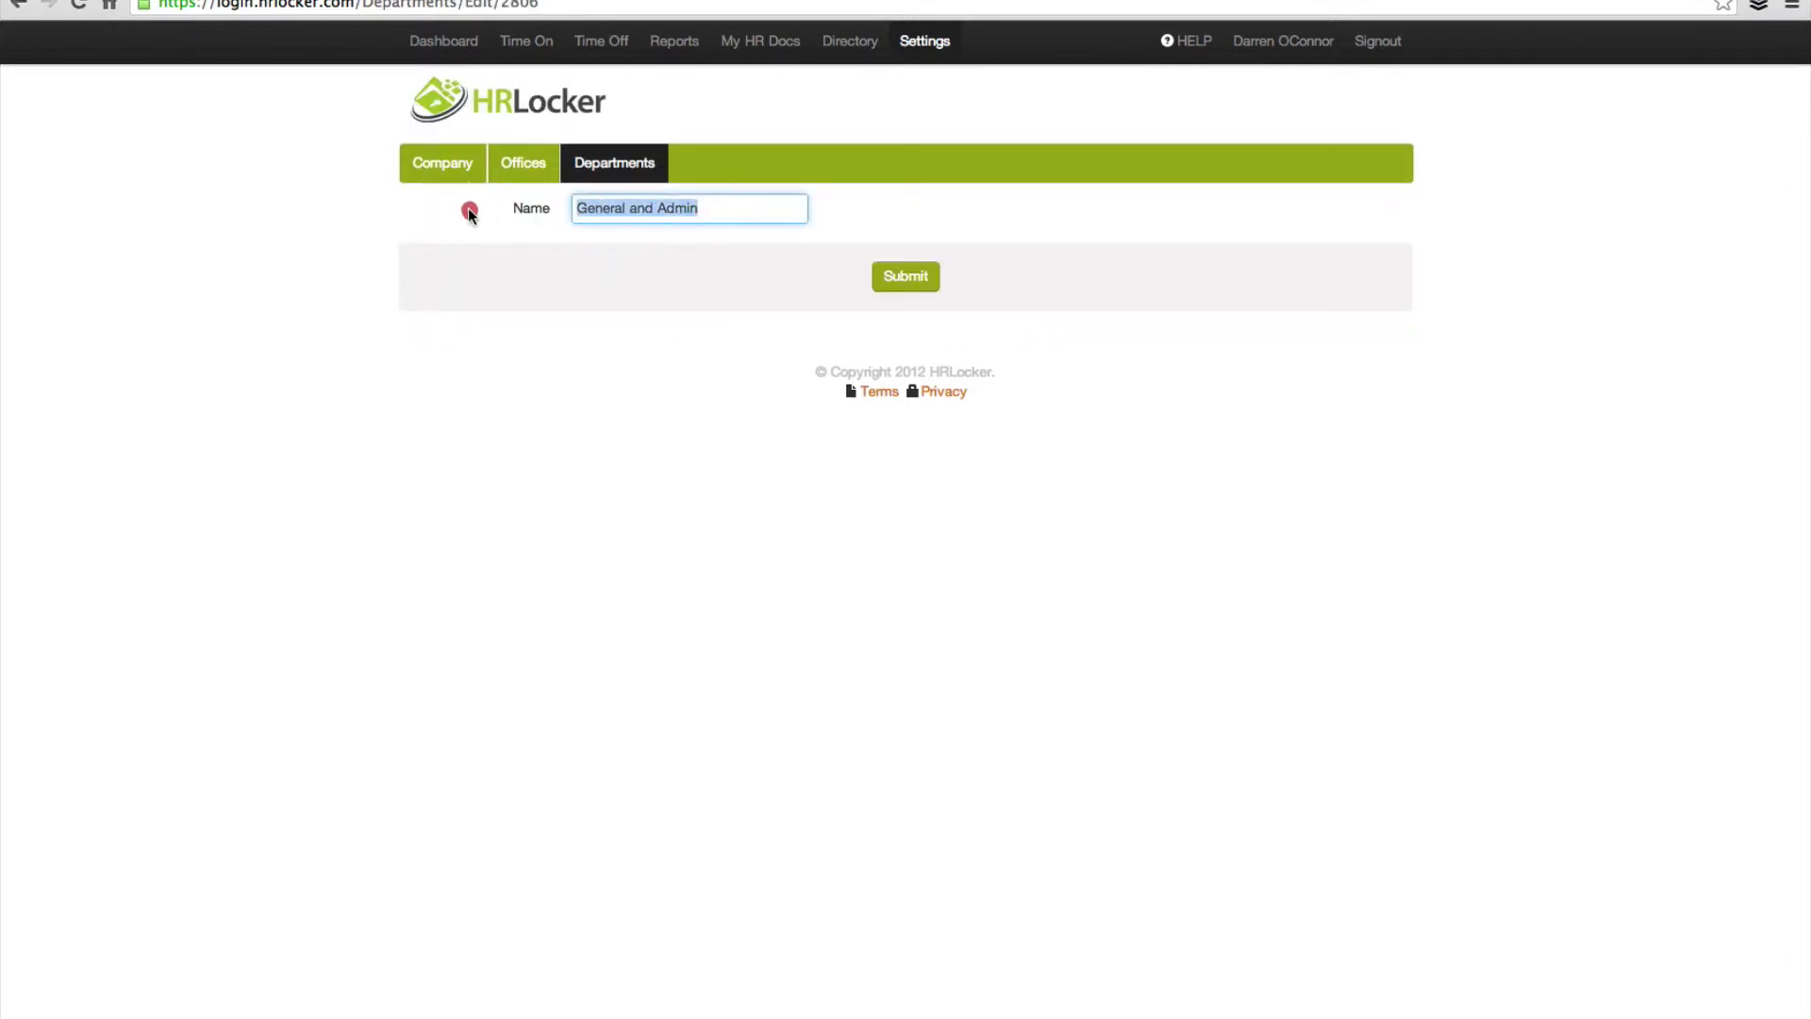
{"action": "type", "text": "HR"}
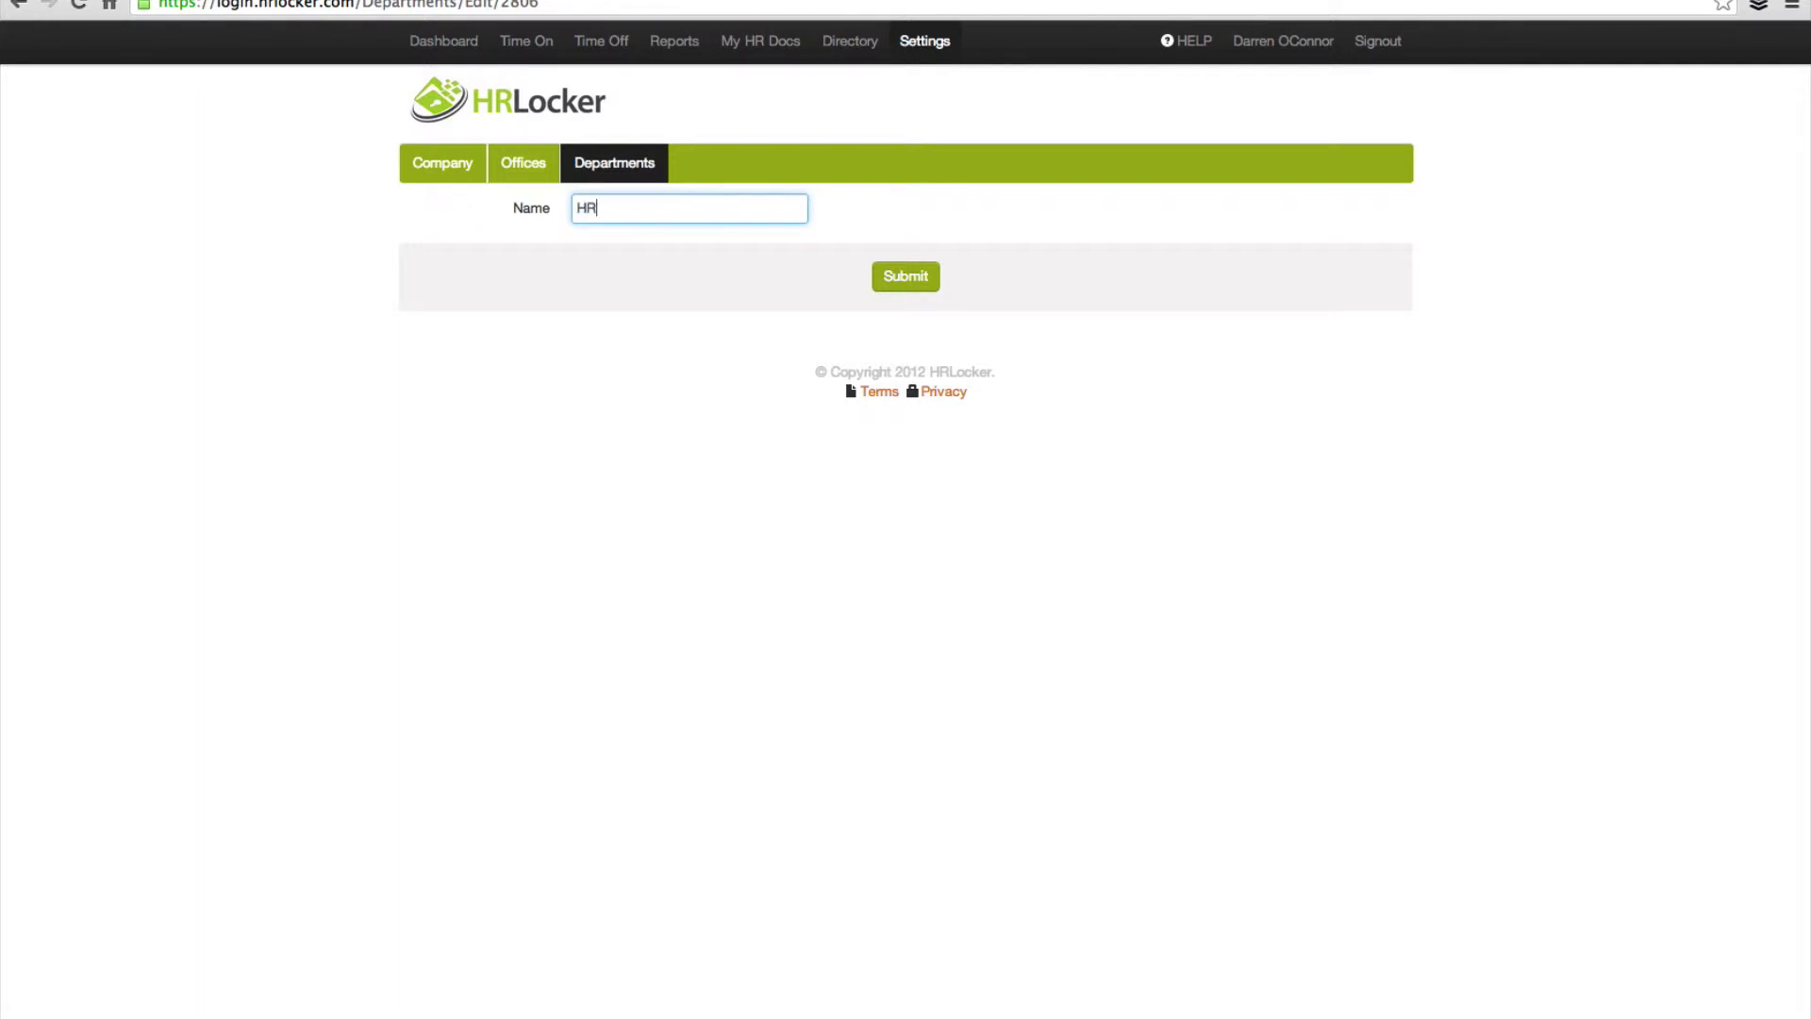
{"action": "type", "text": " Locker Admin"}
{"action": "key", "text": "BackSpace"}
{"action": "key", "text": "BackSpace"}
{"action": "key", "text": "BackSpace"}
{"action": "key", "text": "BackSpace"}
{"action": "key", "text": "BackSpace"}
{"action": "type", "text": "Sales"}
{"action": "left_click", "coordinate": [903, 286]}
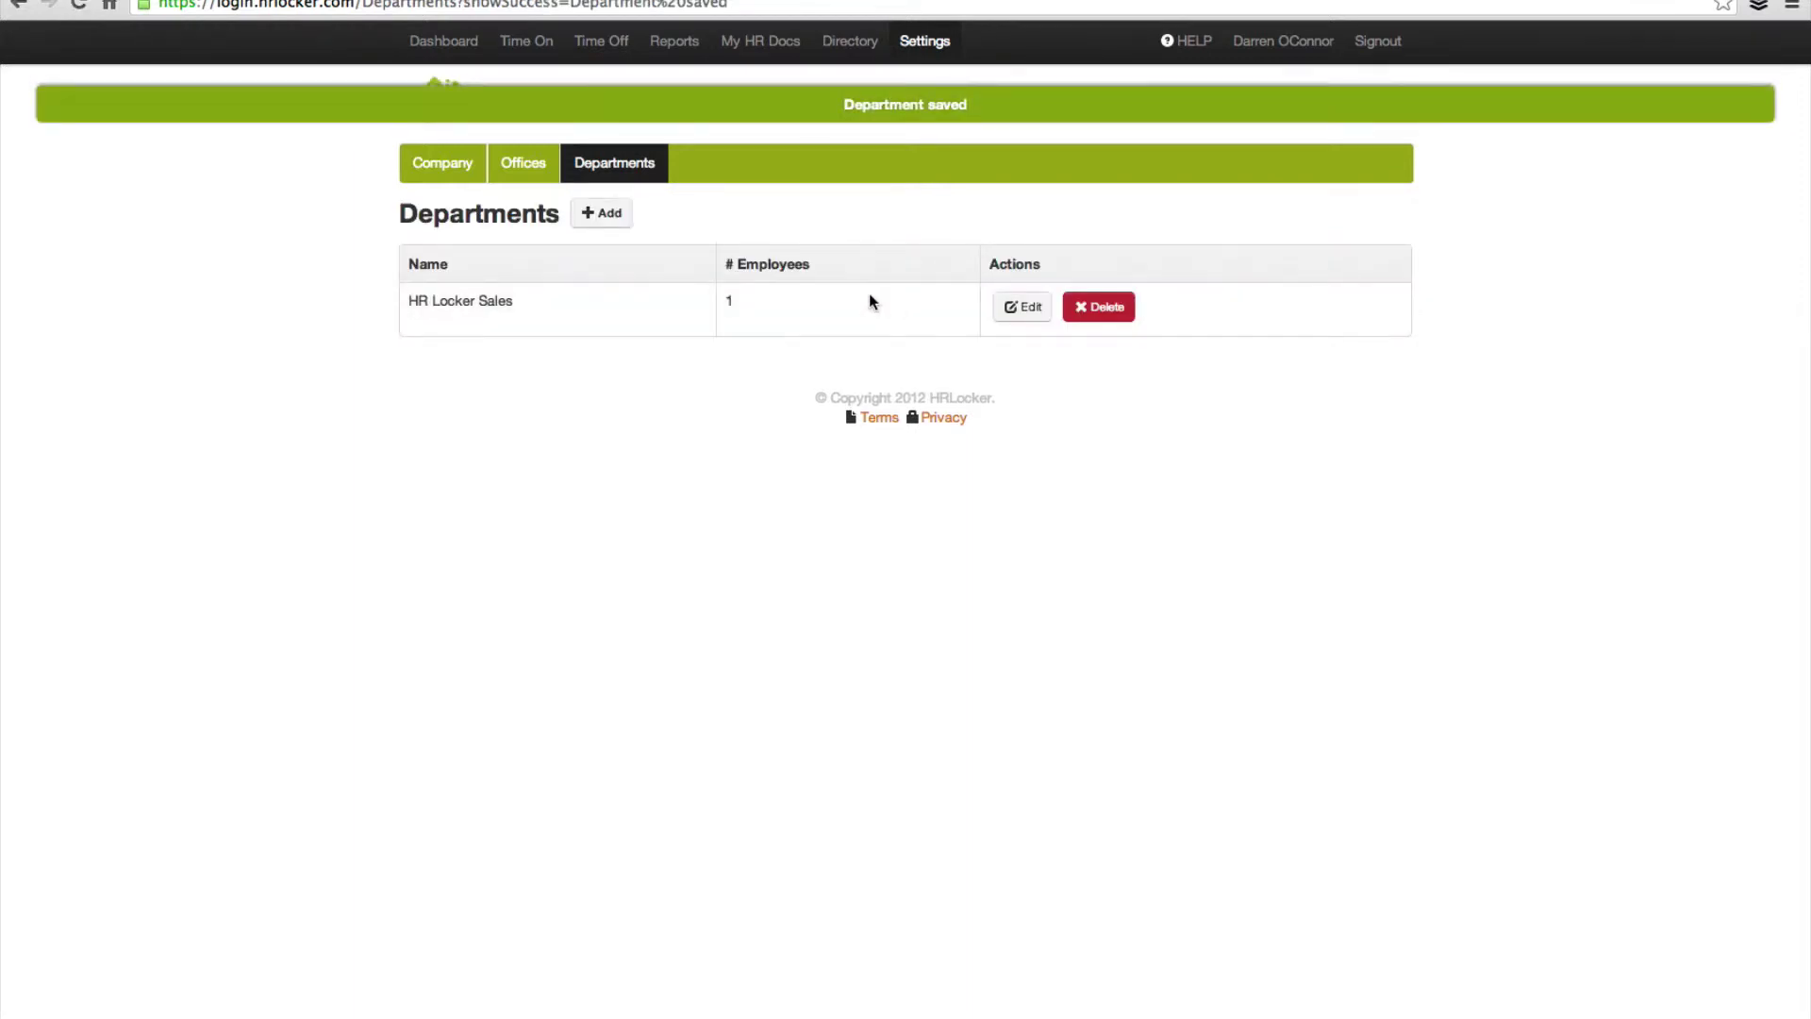
{"action": "left_click", "coordinate": [609, 215]}
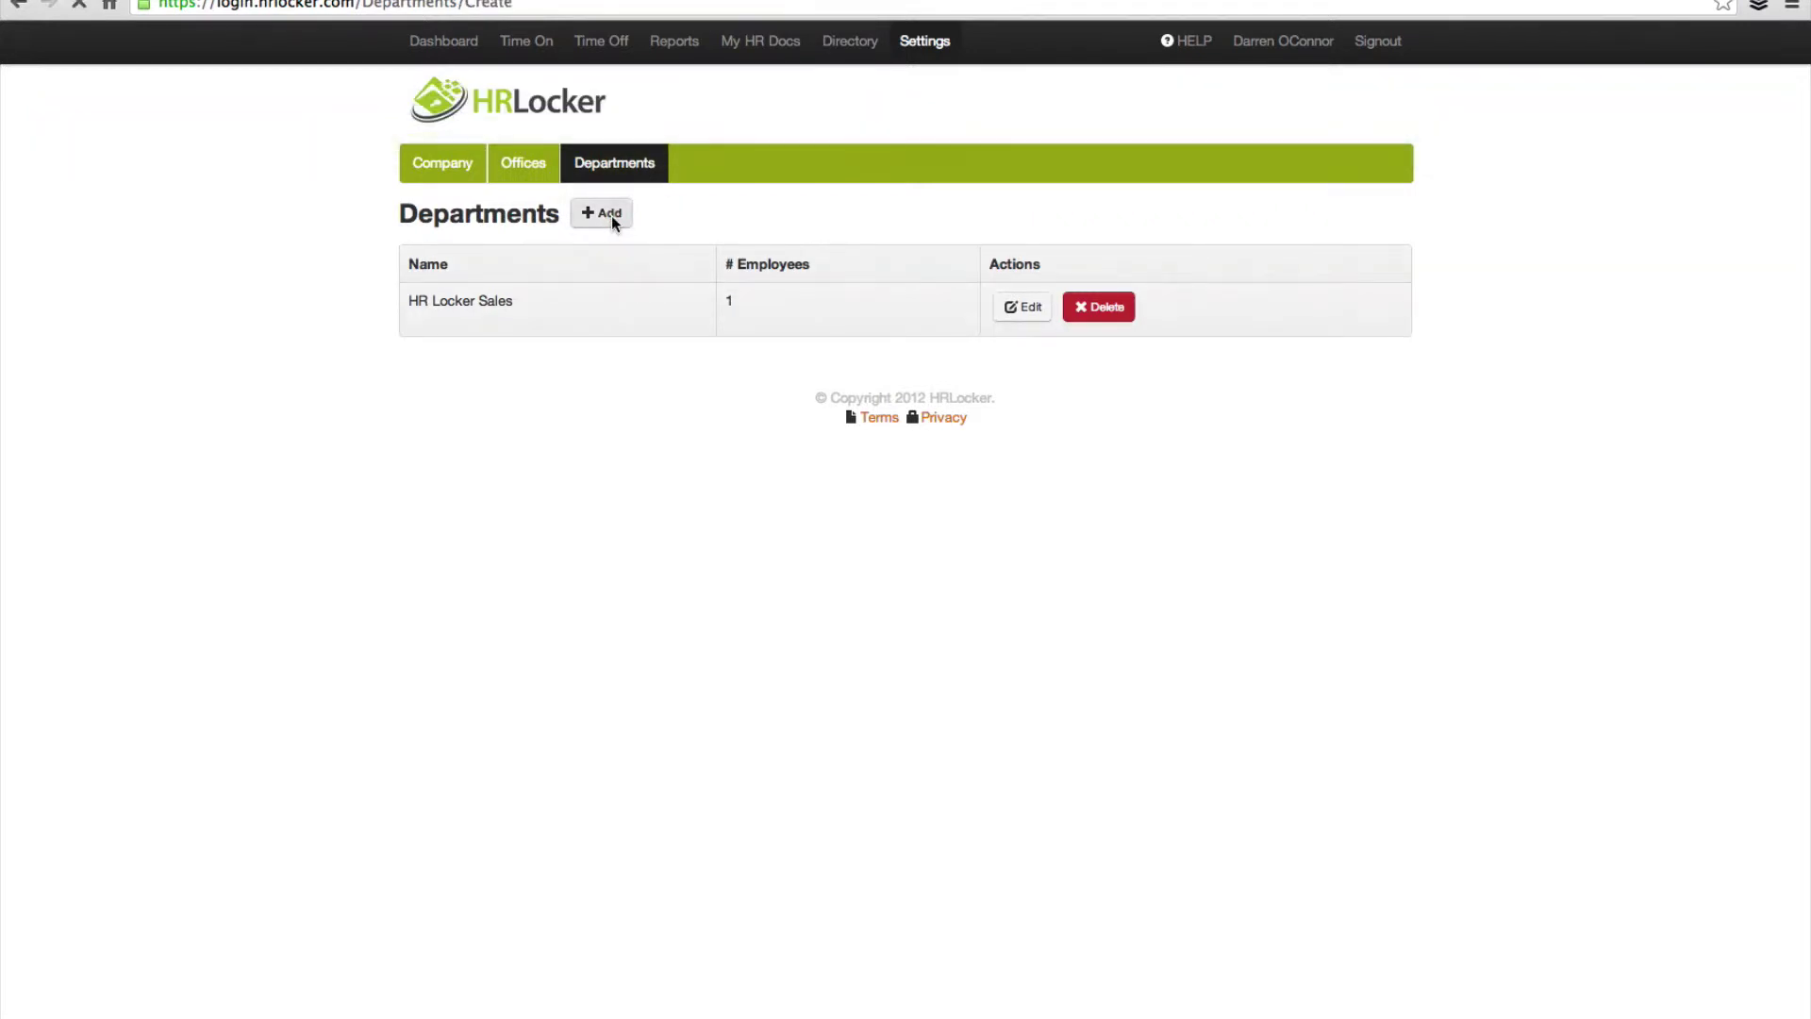
Step: Create the HR Locker Marketing department, then re-save it unchanged from its edit form
{"action": "left_click", "coordinate": [615, 209]}
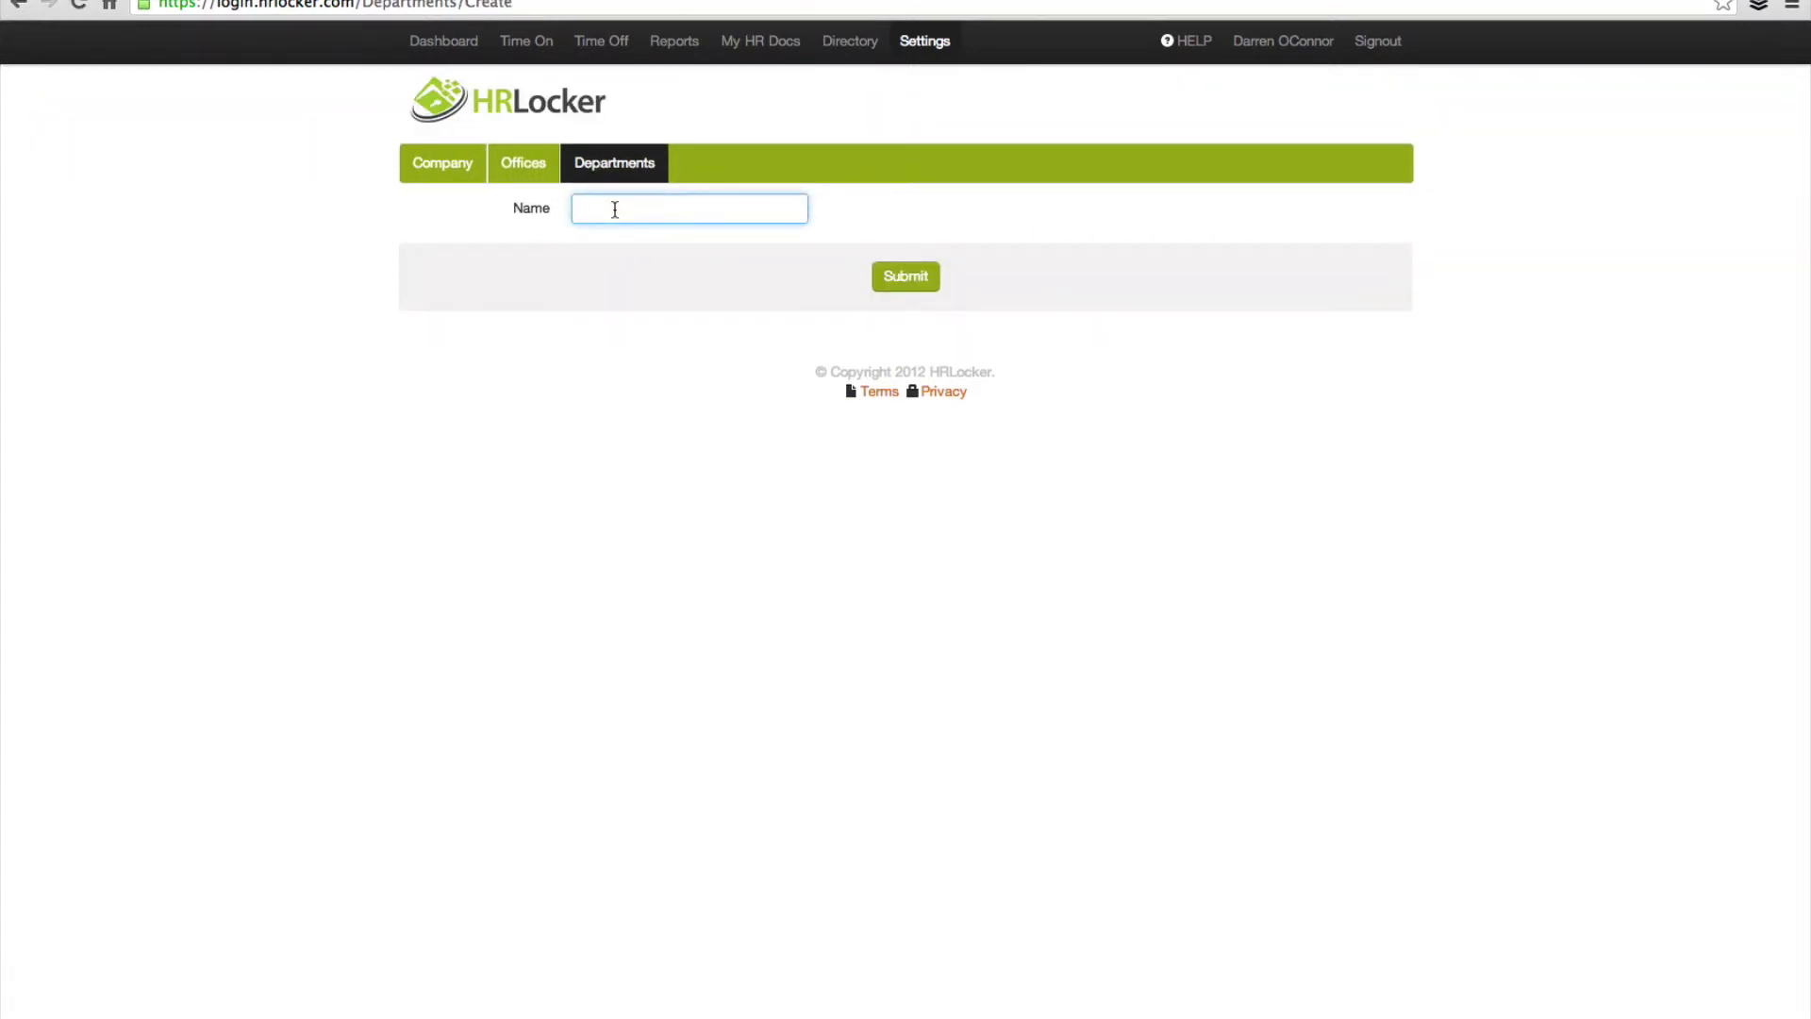
{"action": "type", "text": "HR Locjer="}
{"action": "key", "text": "BackSpace"}
{"action": "key", "text": "BackSpace"}
{"action": "key", "text": "BackSpace"}
{"action": "key", "text": "BackSpace"}
{"action": "type", "text": "ker"}
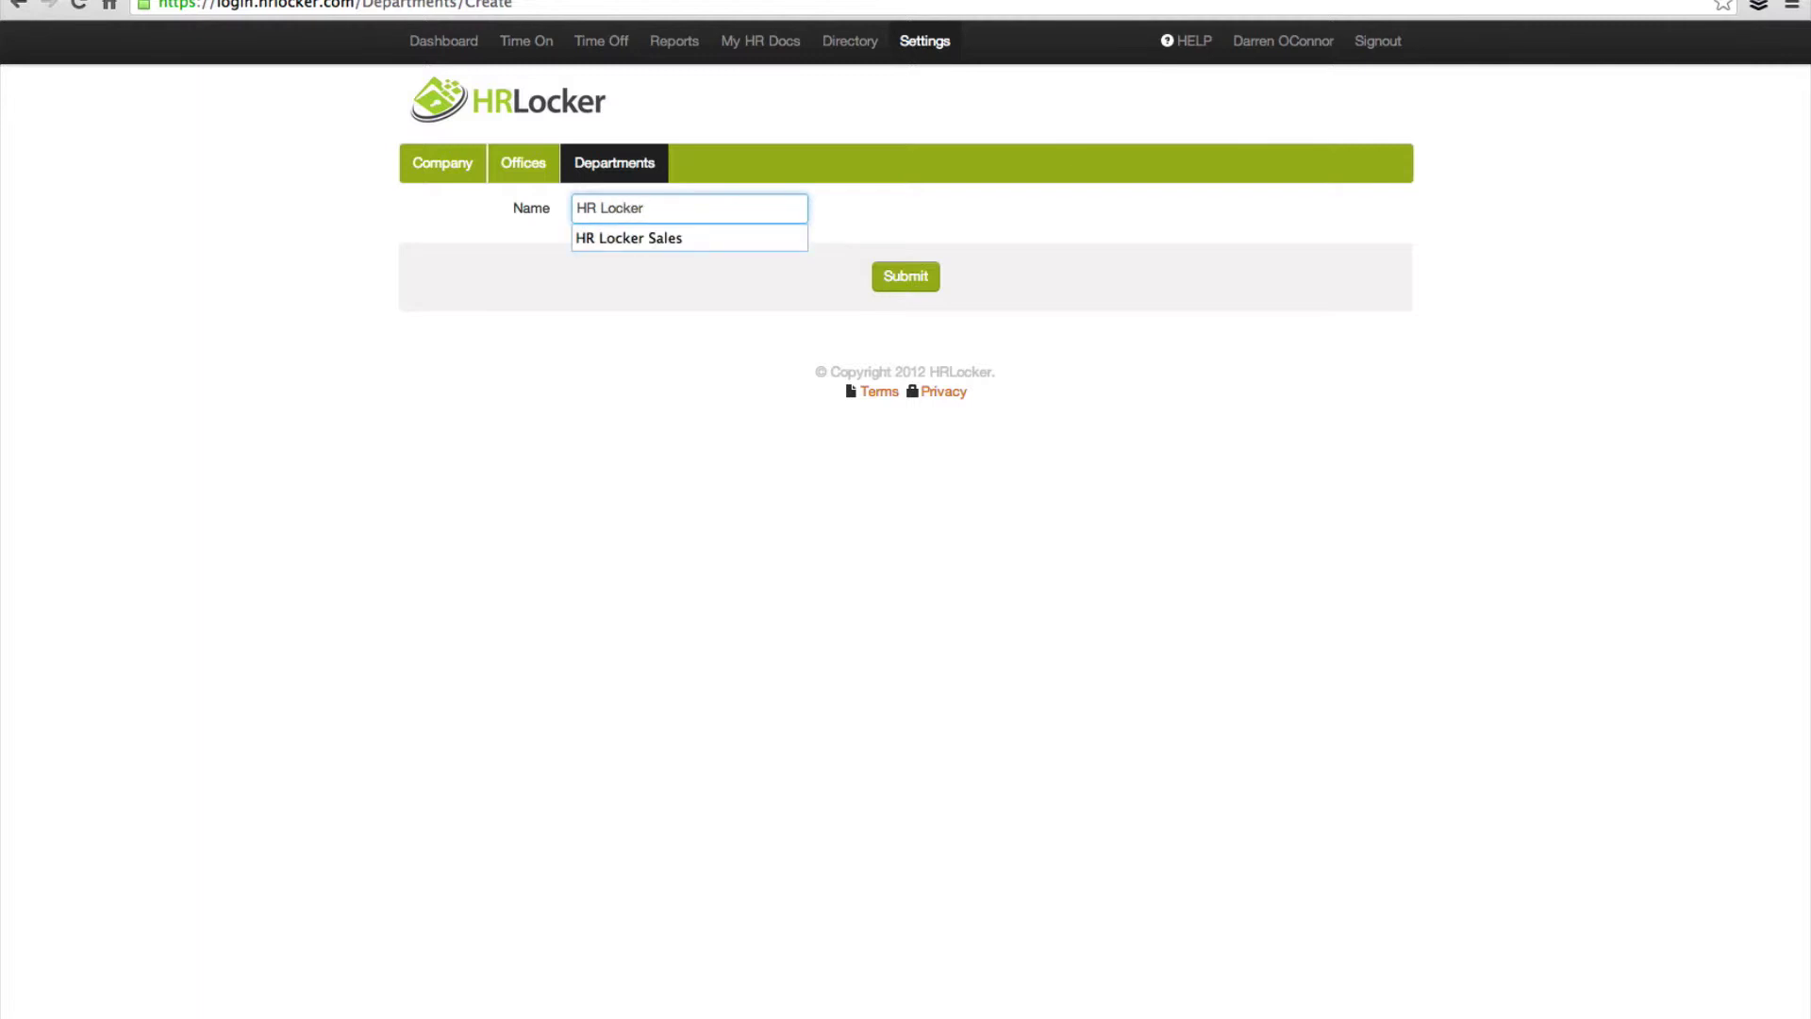
{"action": "type", "text": " Marke"}
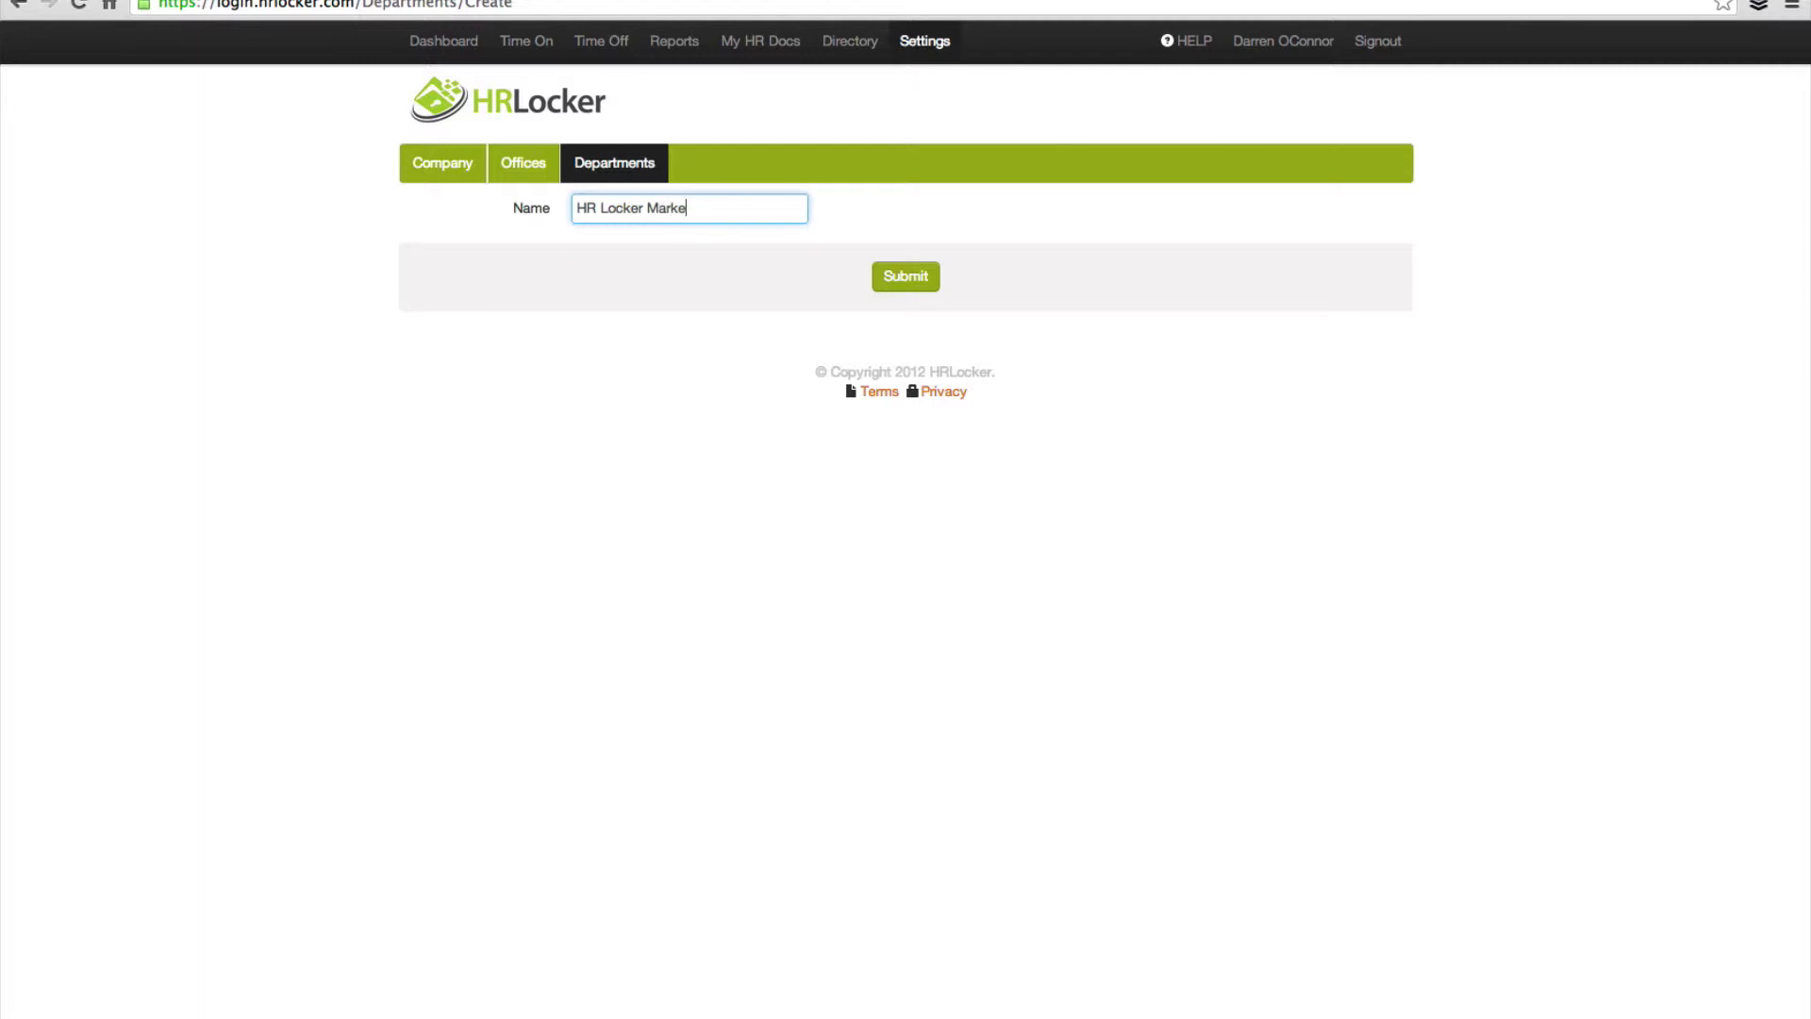
{"action": "type", "text": "ting"}
{"action": "left_click", "coordinate": [896, 273]}
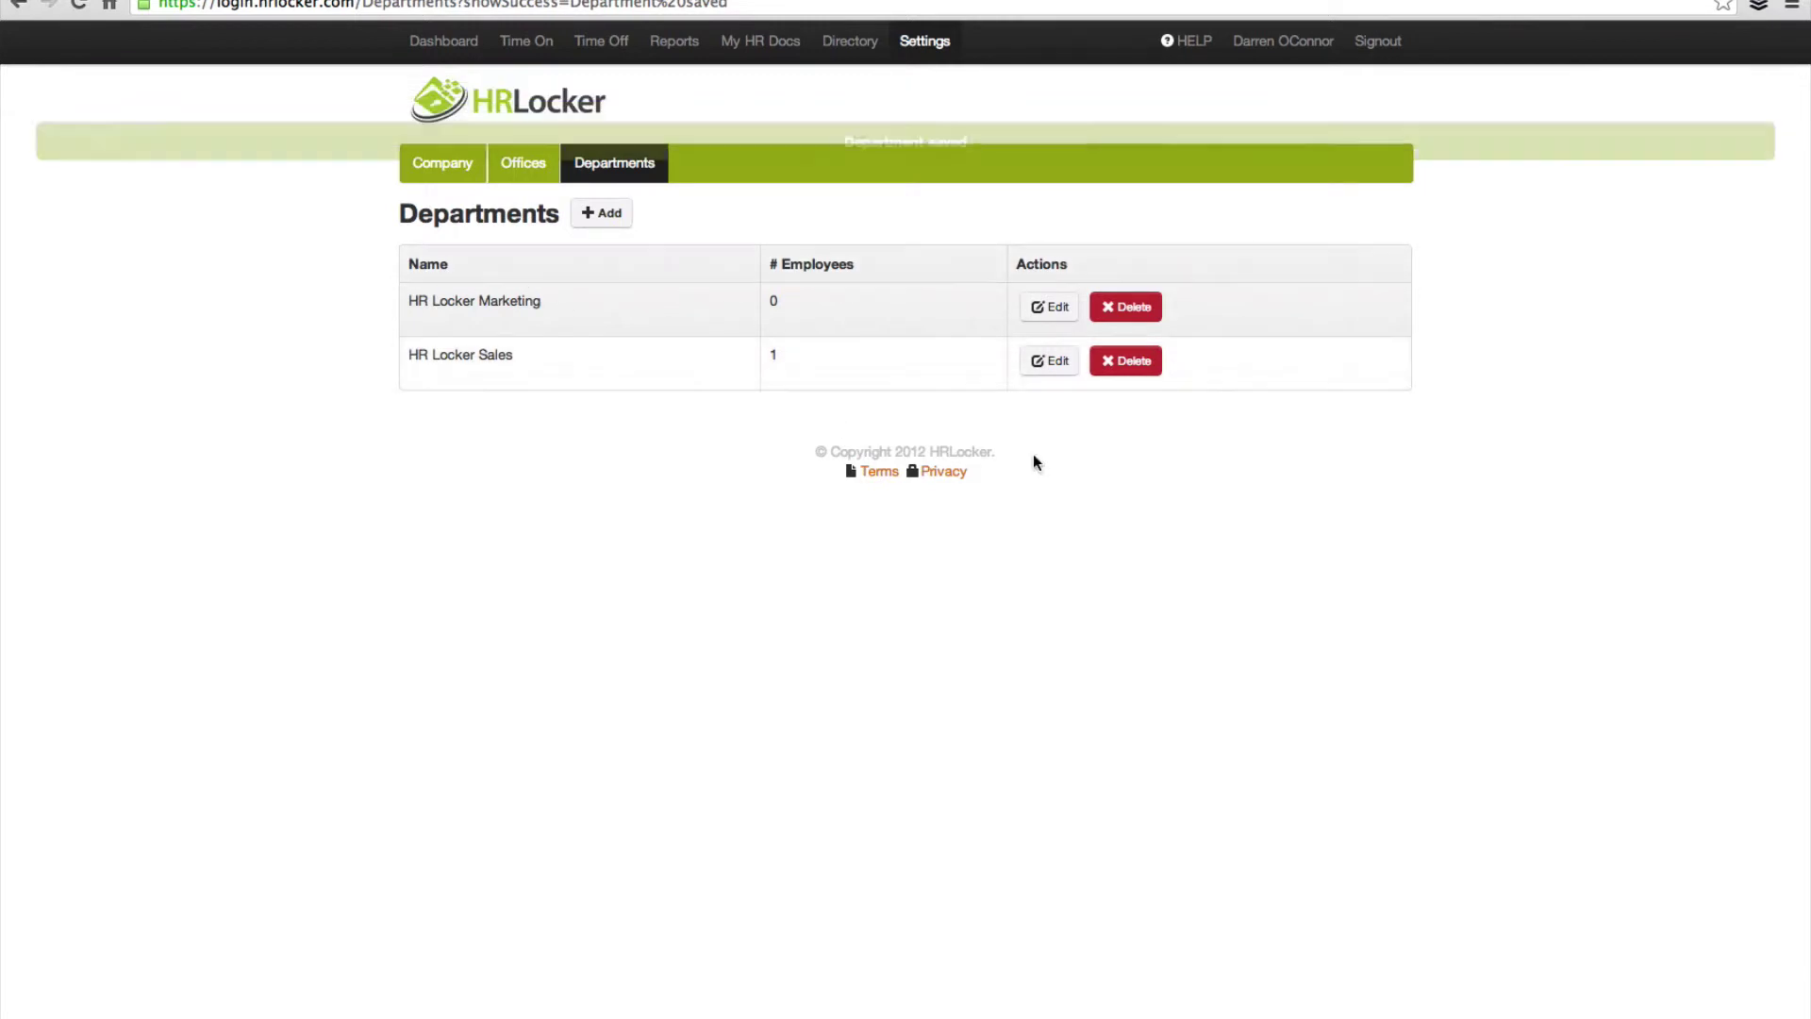
{"action": "left_click", "coordinate": [1064, 321]}
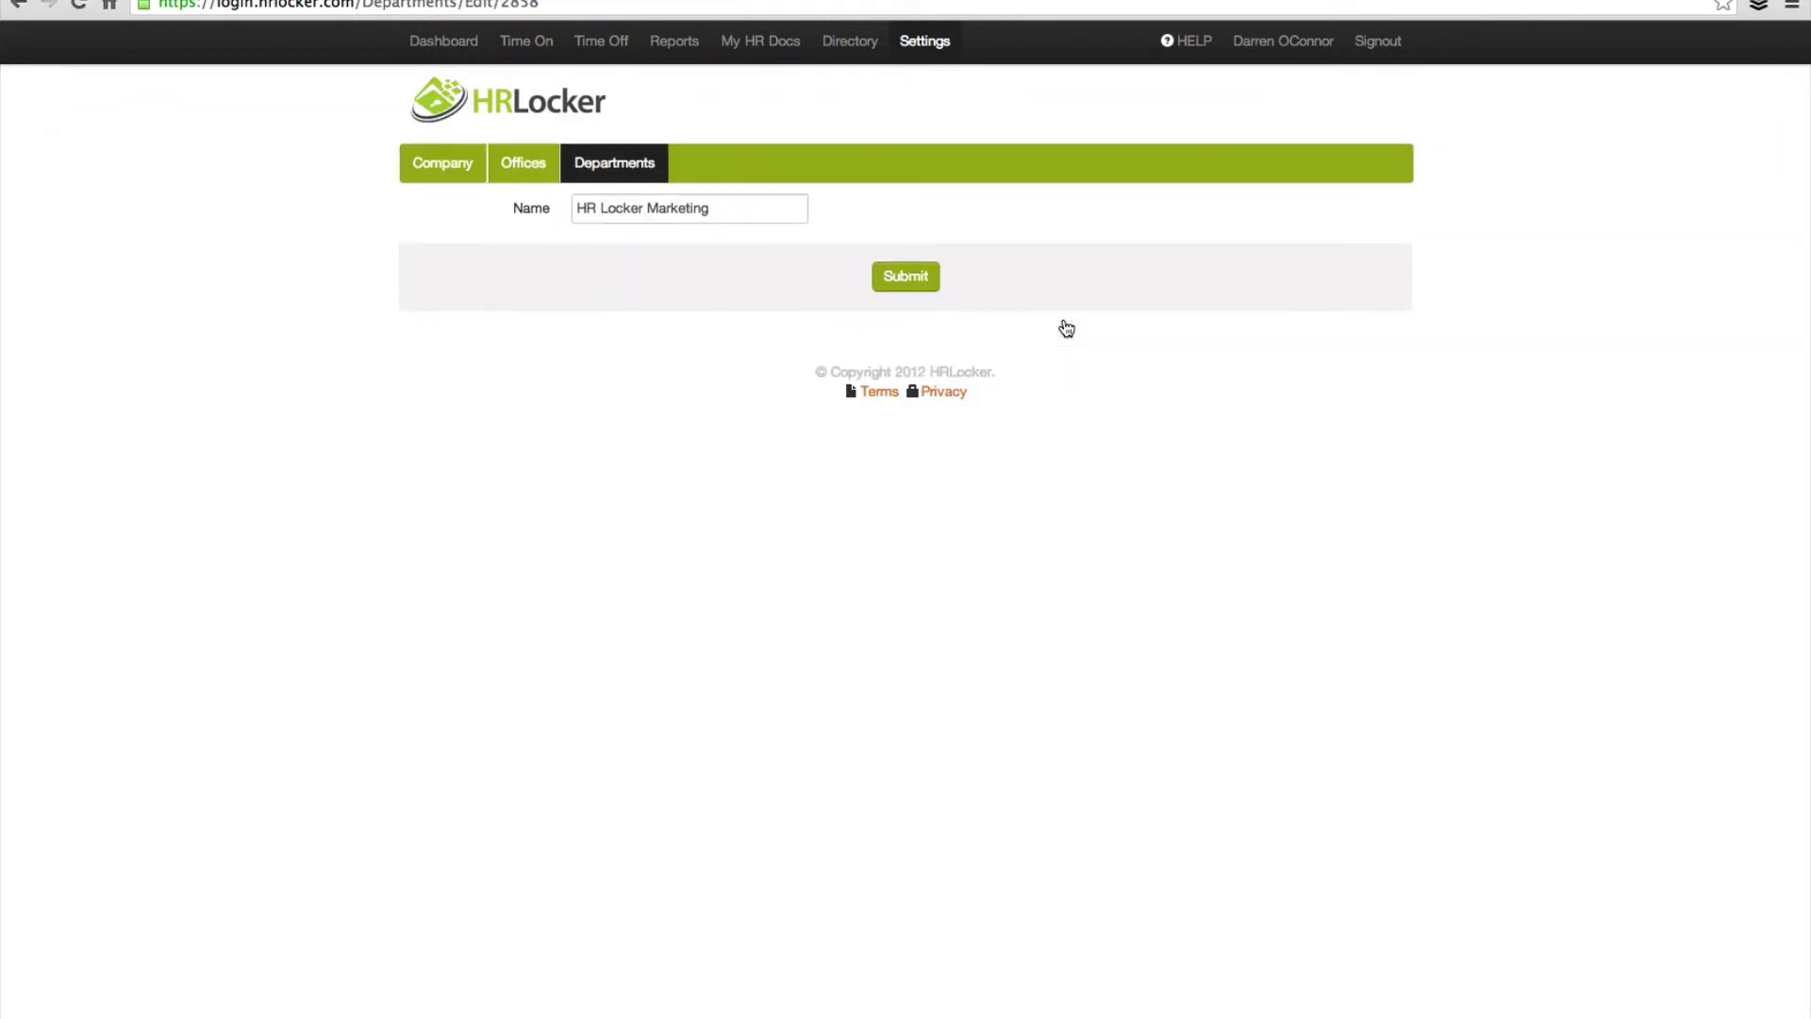
{"action": "left_click", "coordinate": [903, 283]}
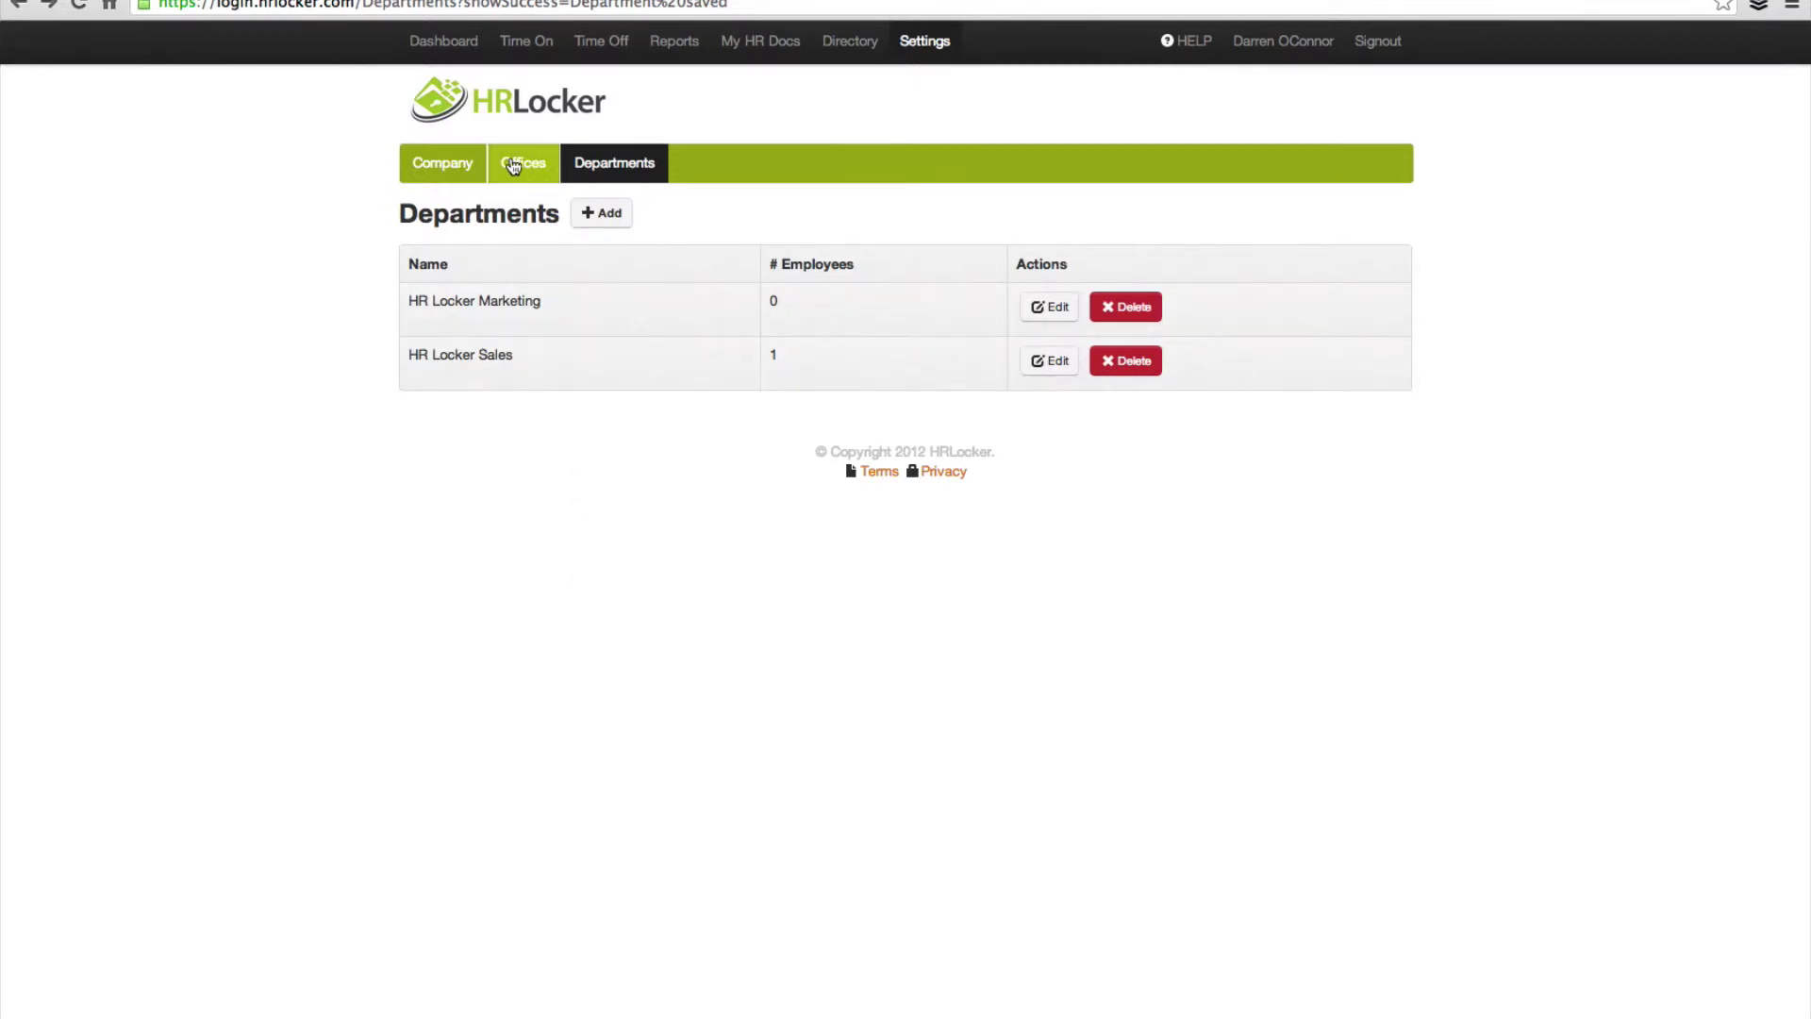
{"action": "left_click", "coordinate": [529, 167]}
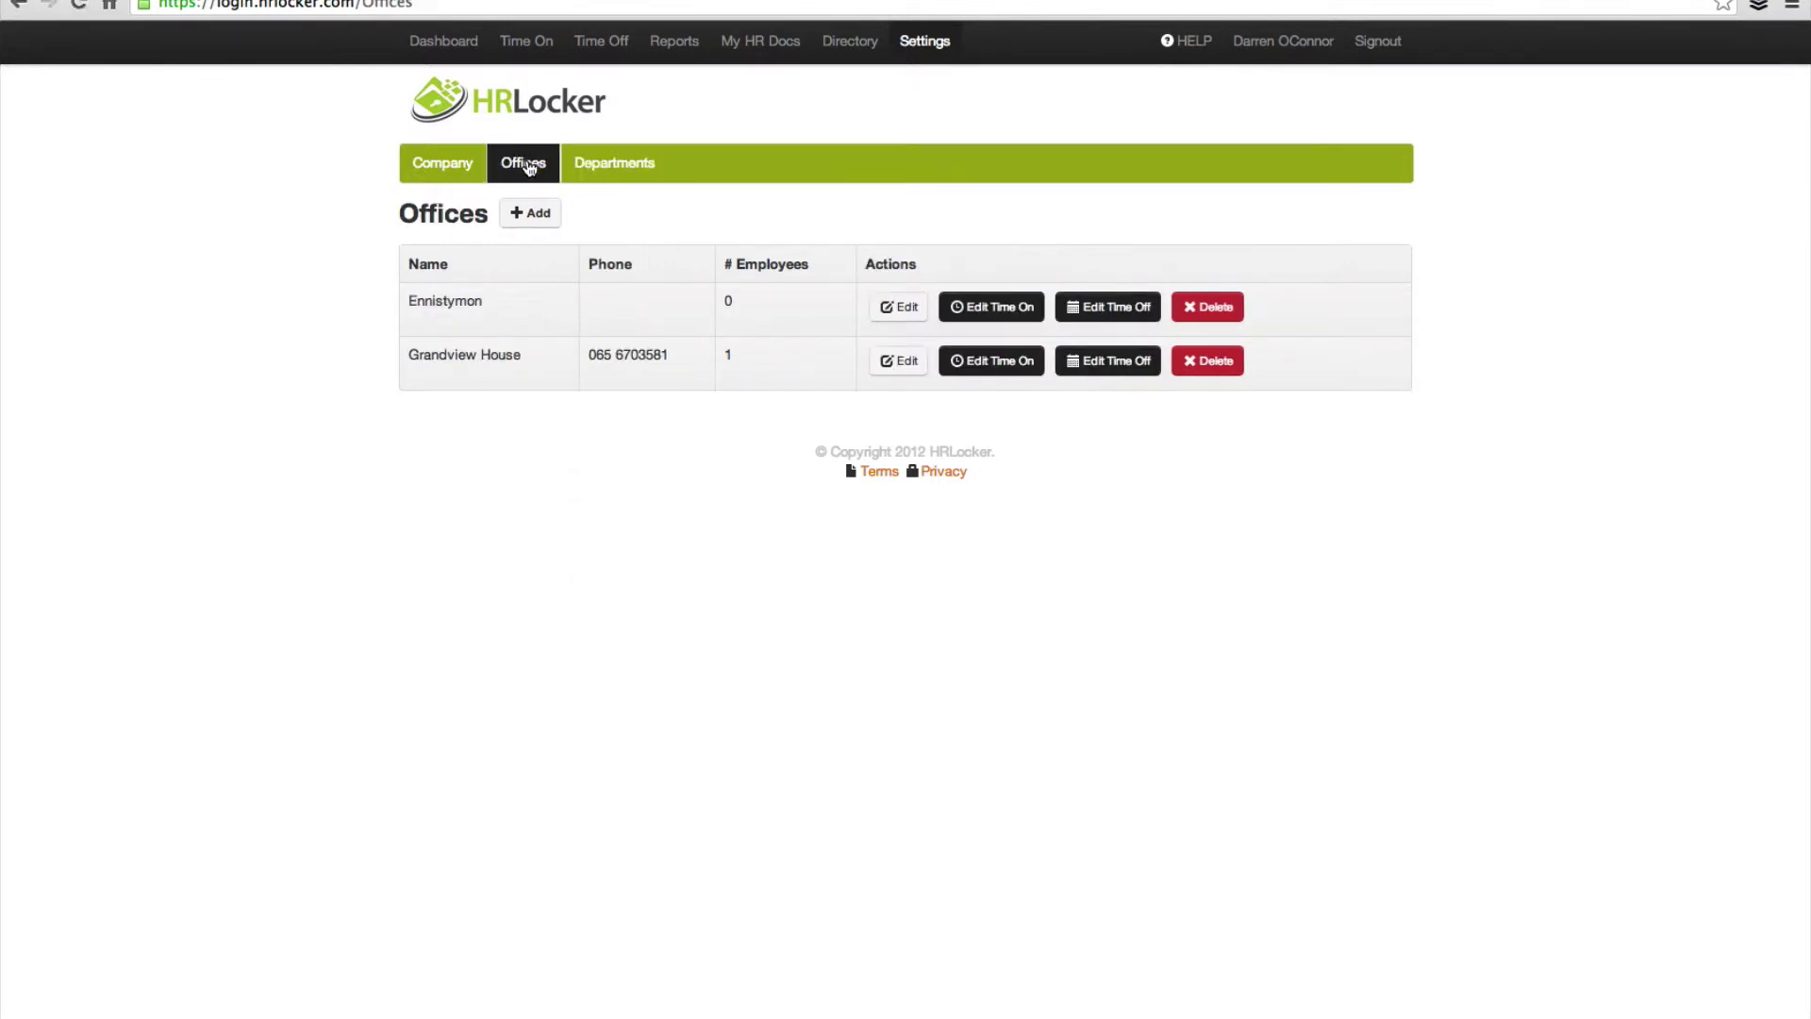
Step: Review Grandview House's Time On settings (09:00 start, Monday–Friday) and save them
{"action": "left_click", "coordinate": [1002, 361]}
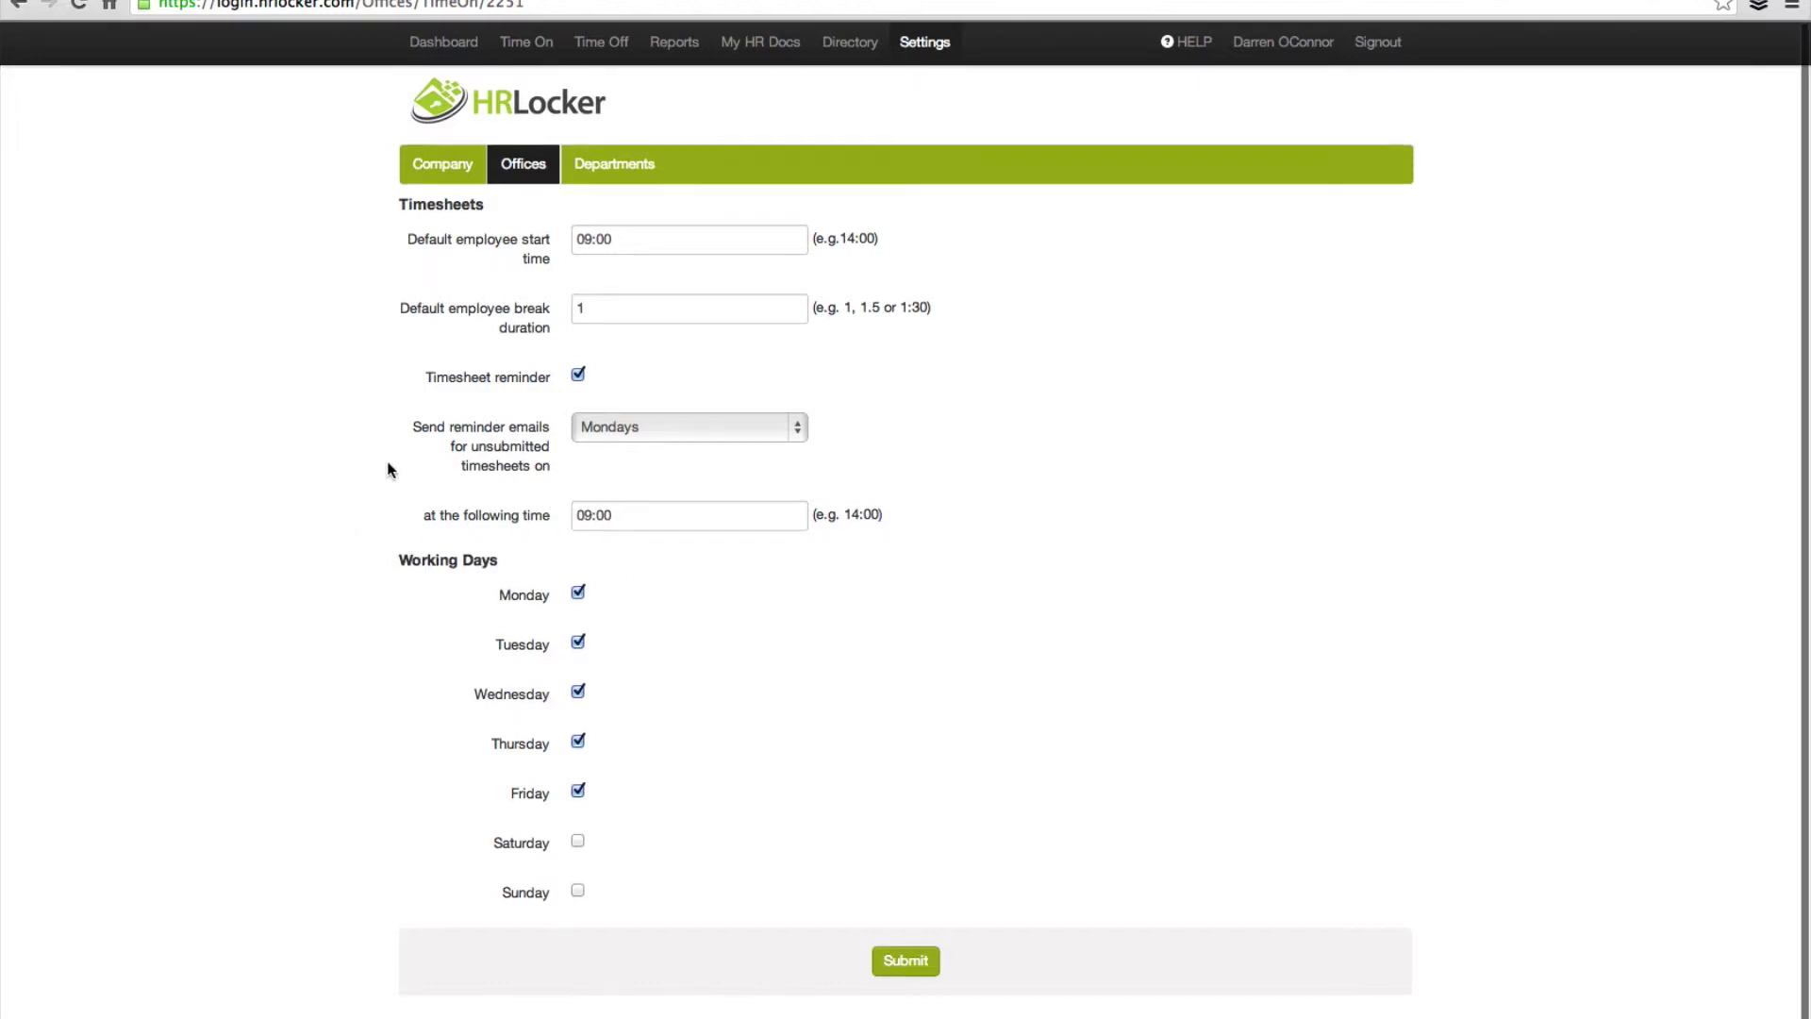
{"action": "scroll", "coordinate": [388, 468], "scroll_direction": "down", "scroll_amount": 1}
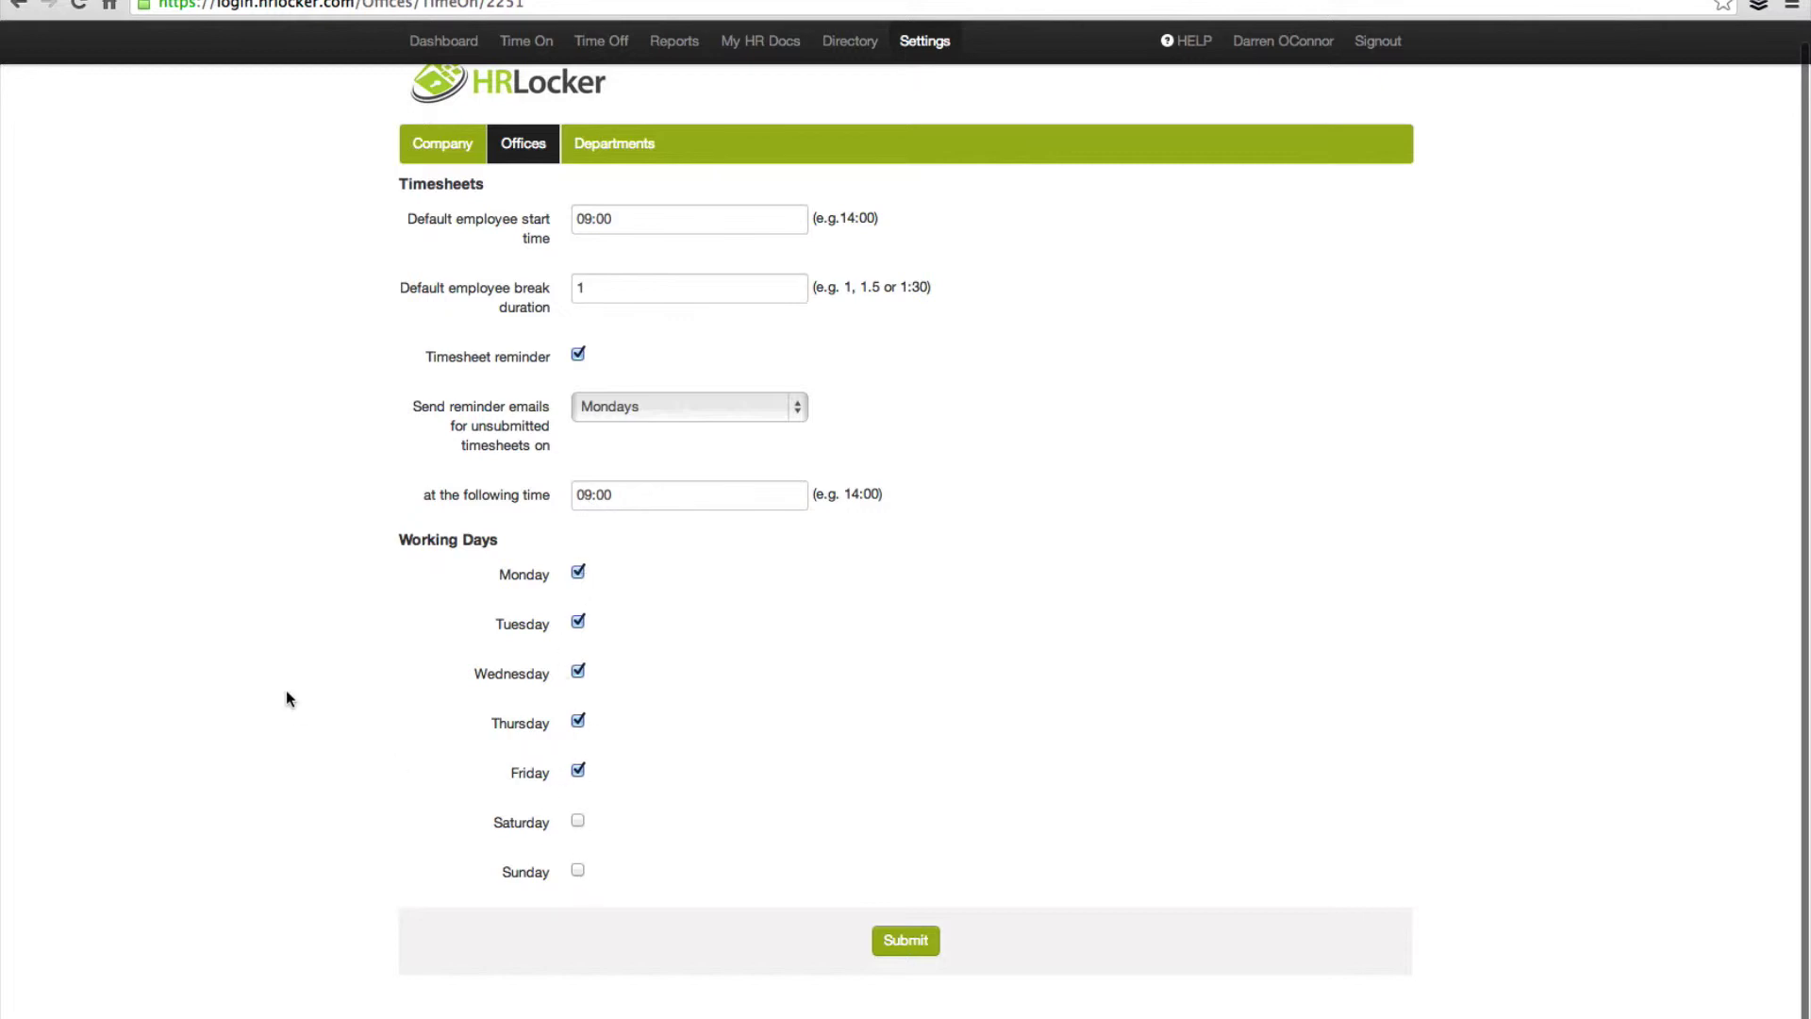
{"action": "left_click", "coordinate": [920, 941]}
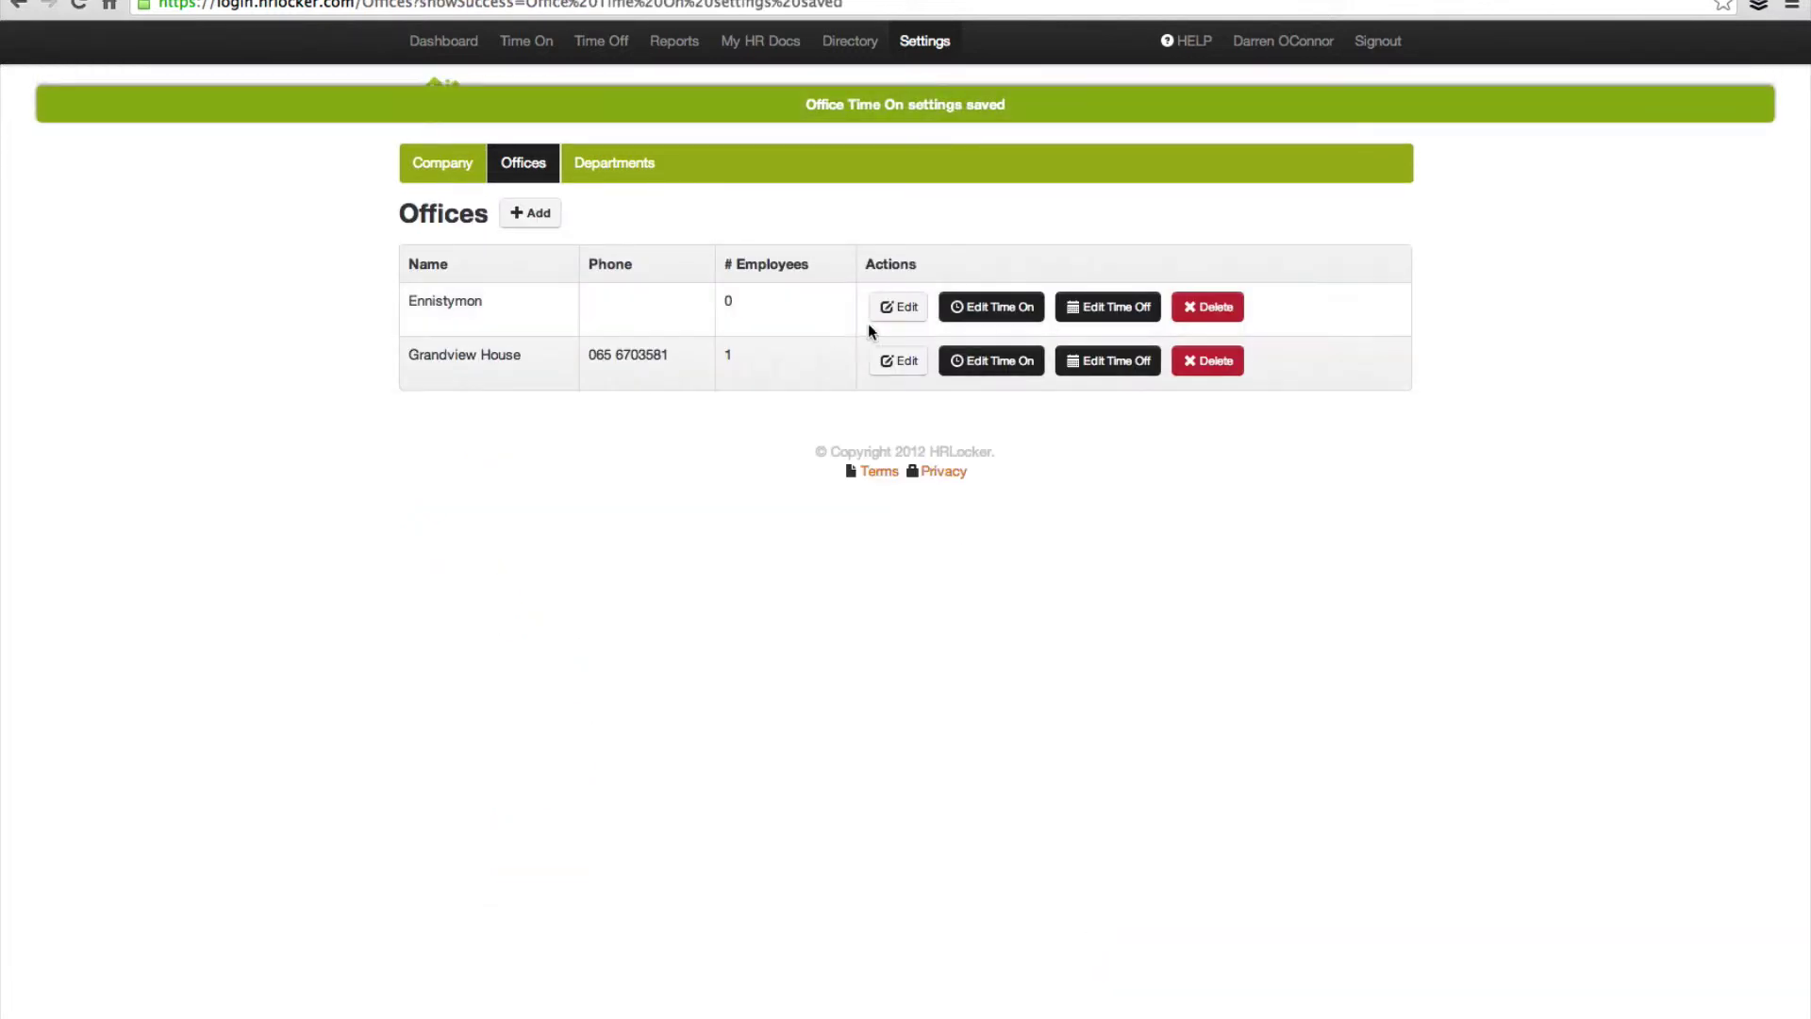
{"action": "left_click", "coordinate": [978, 318]}
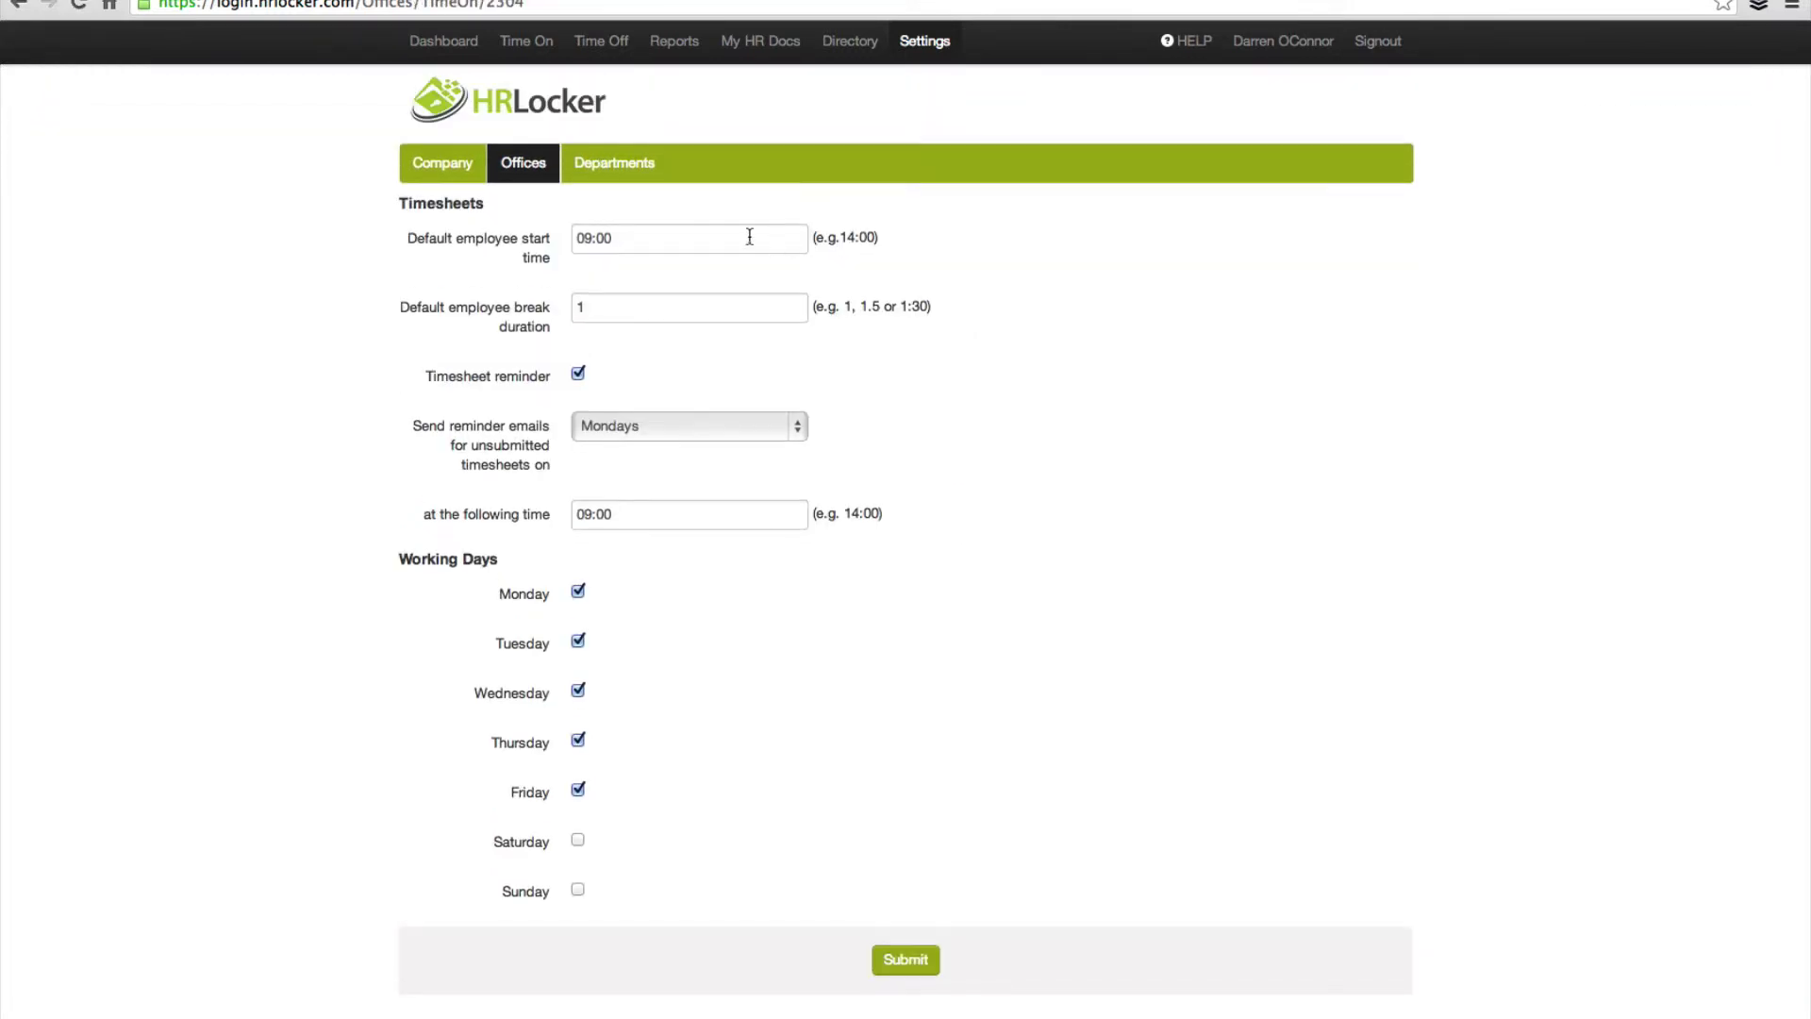
Step: Set Ennistymon's Time On to a 10:00 start, working Monday, Wednesday and Friday only, and save
{"action": "left_click_drag", "start_coordinate": [622, 242], "coordinate": [515, 240]}
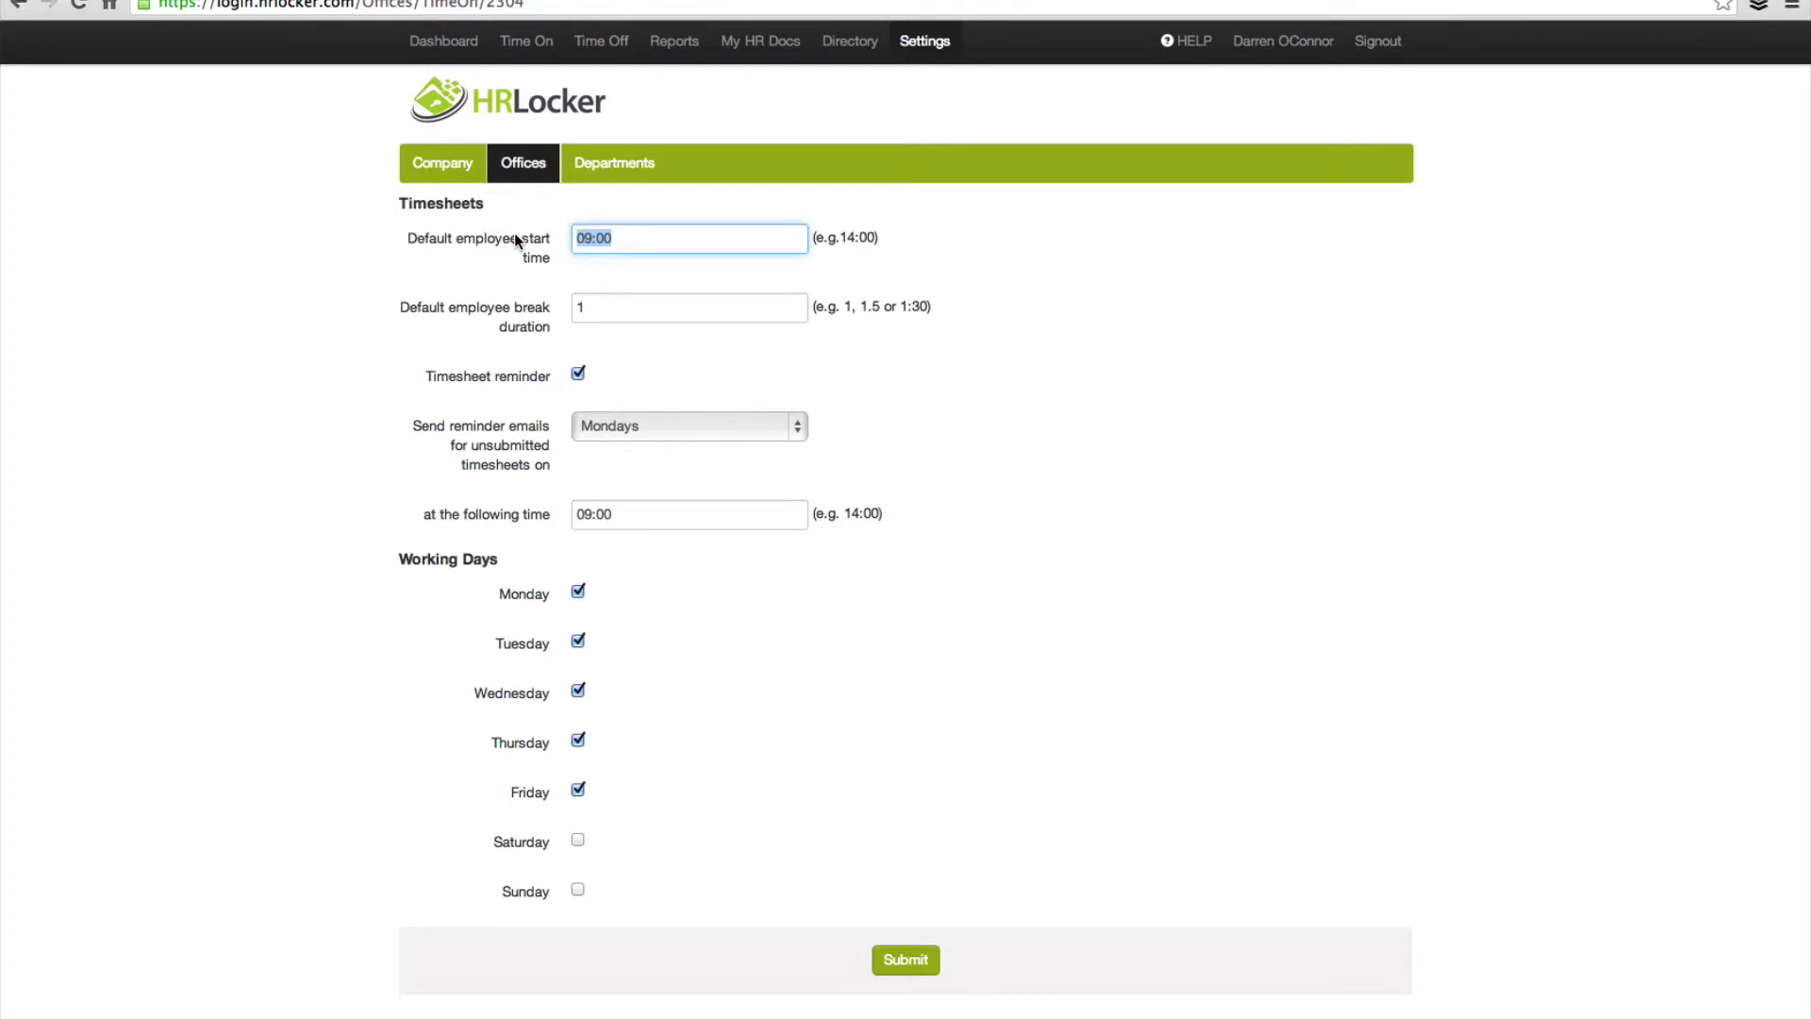
{"action": "type", "text": "10:00"}
{"action": "key", "text": "Tab"}
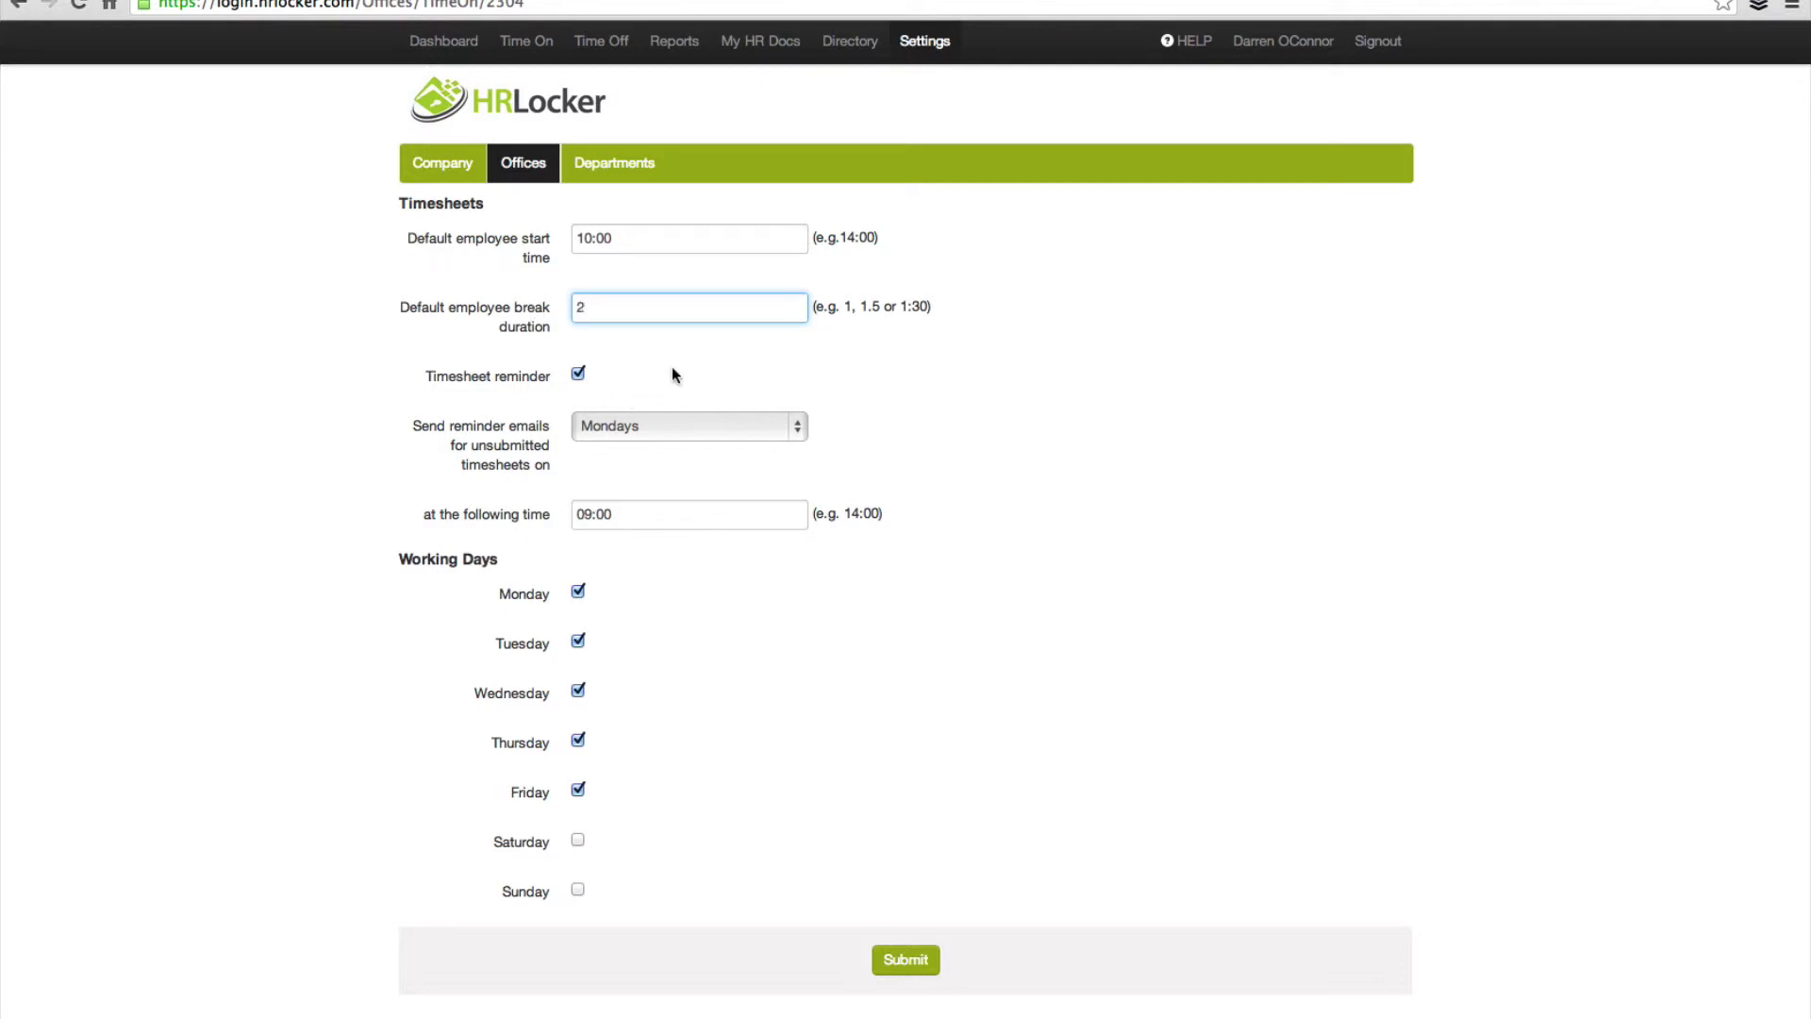
{"action": "scroll", "coordinate": [672, 366], "scroll_direction": "down", "scroll_amount": 1}
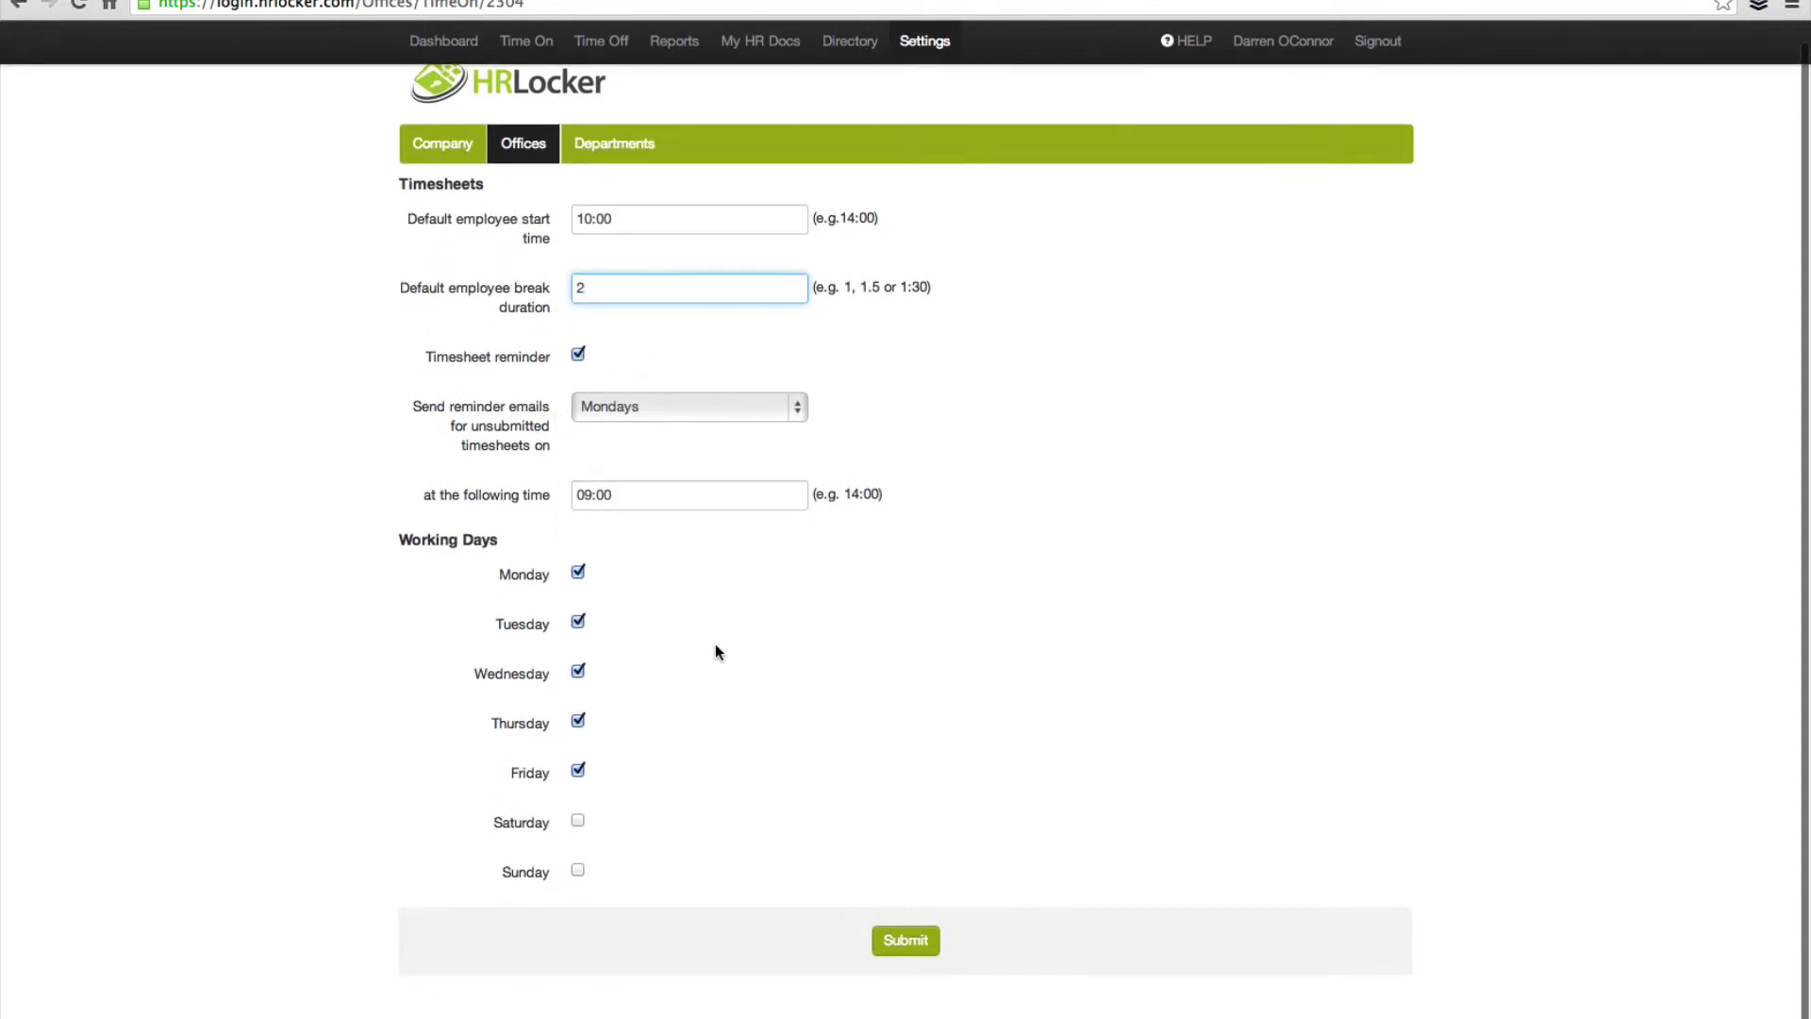
{"action": "left_click", "coordinate": [577, 621]}
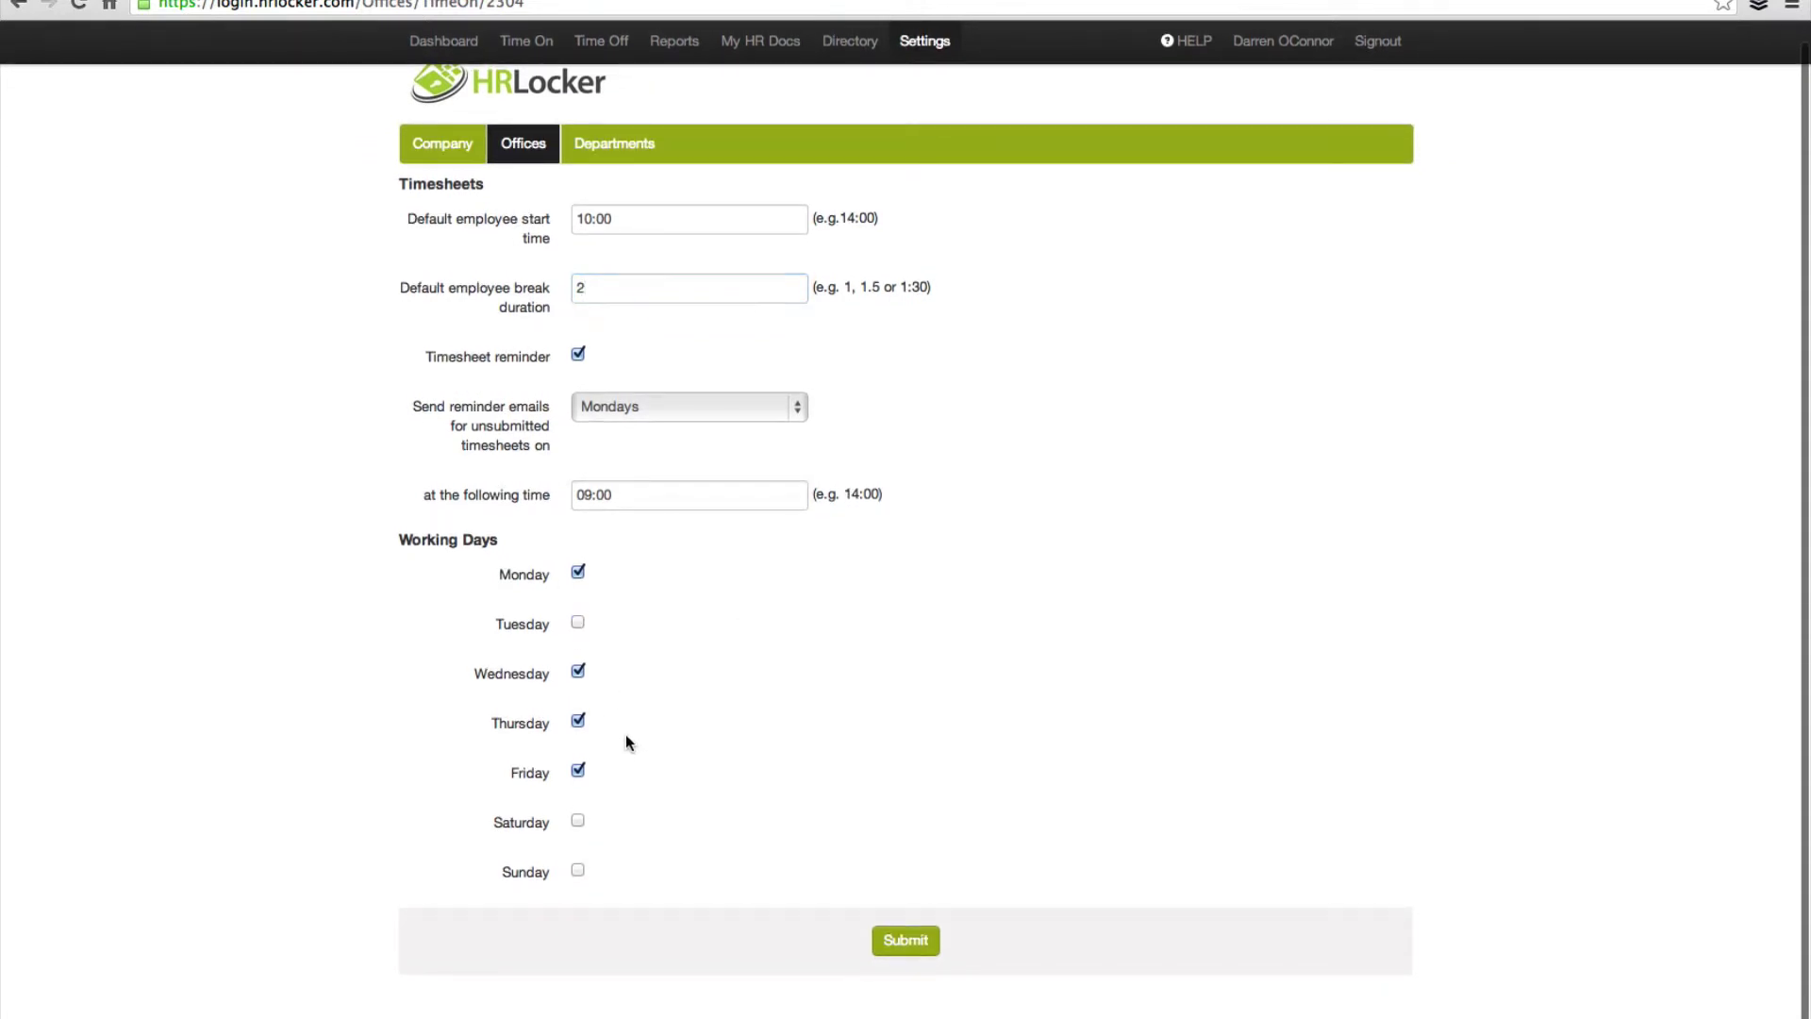
{"action": "left_click", "coordinate": [579, 722]}
{"action": "left_click", "coordinate": [904, 940]}
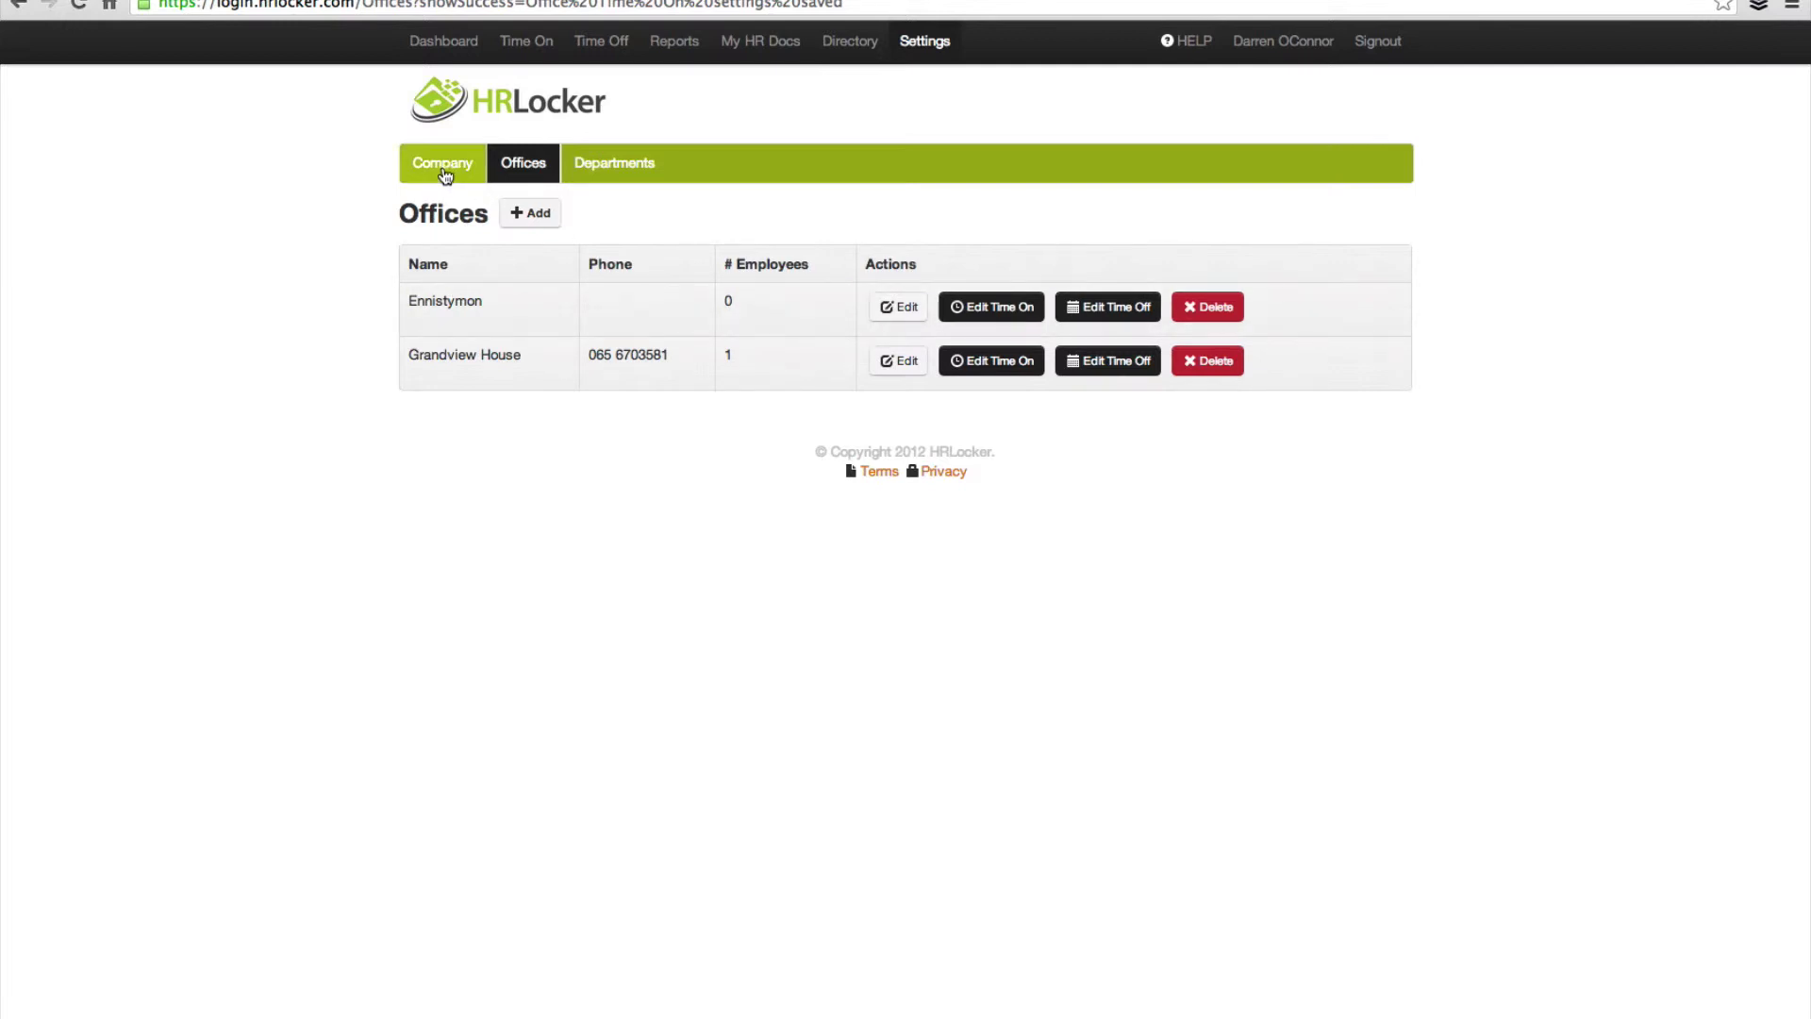
Step: Open Add Employee from the Directory and enter the employee's first name, last name and e-mail
{"action": "left_click", "coordinate": [445, 170]}
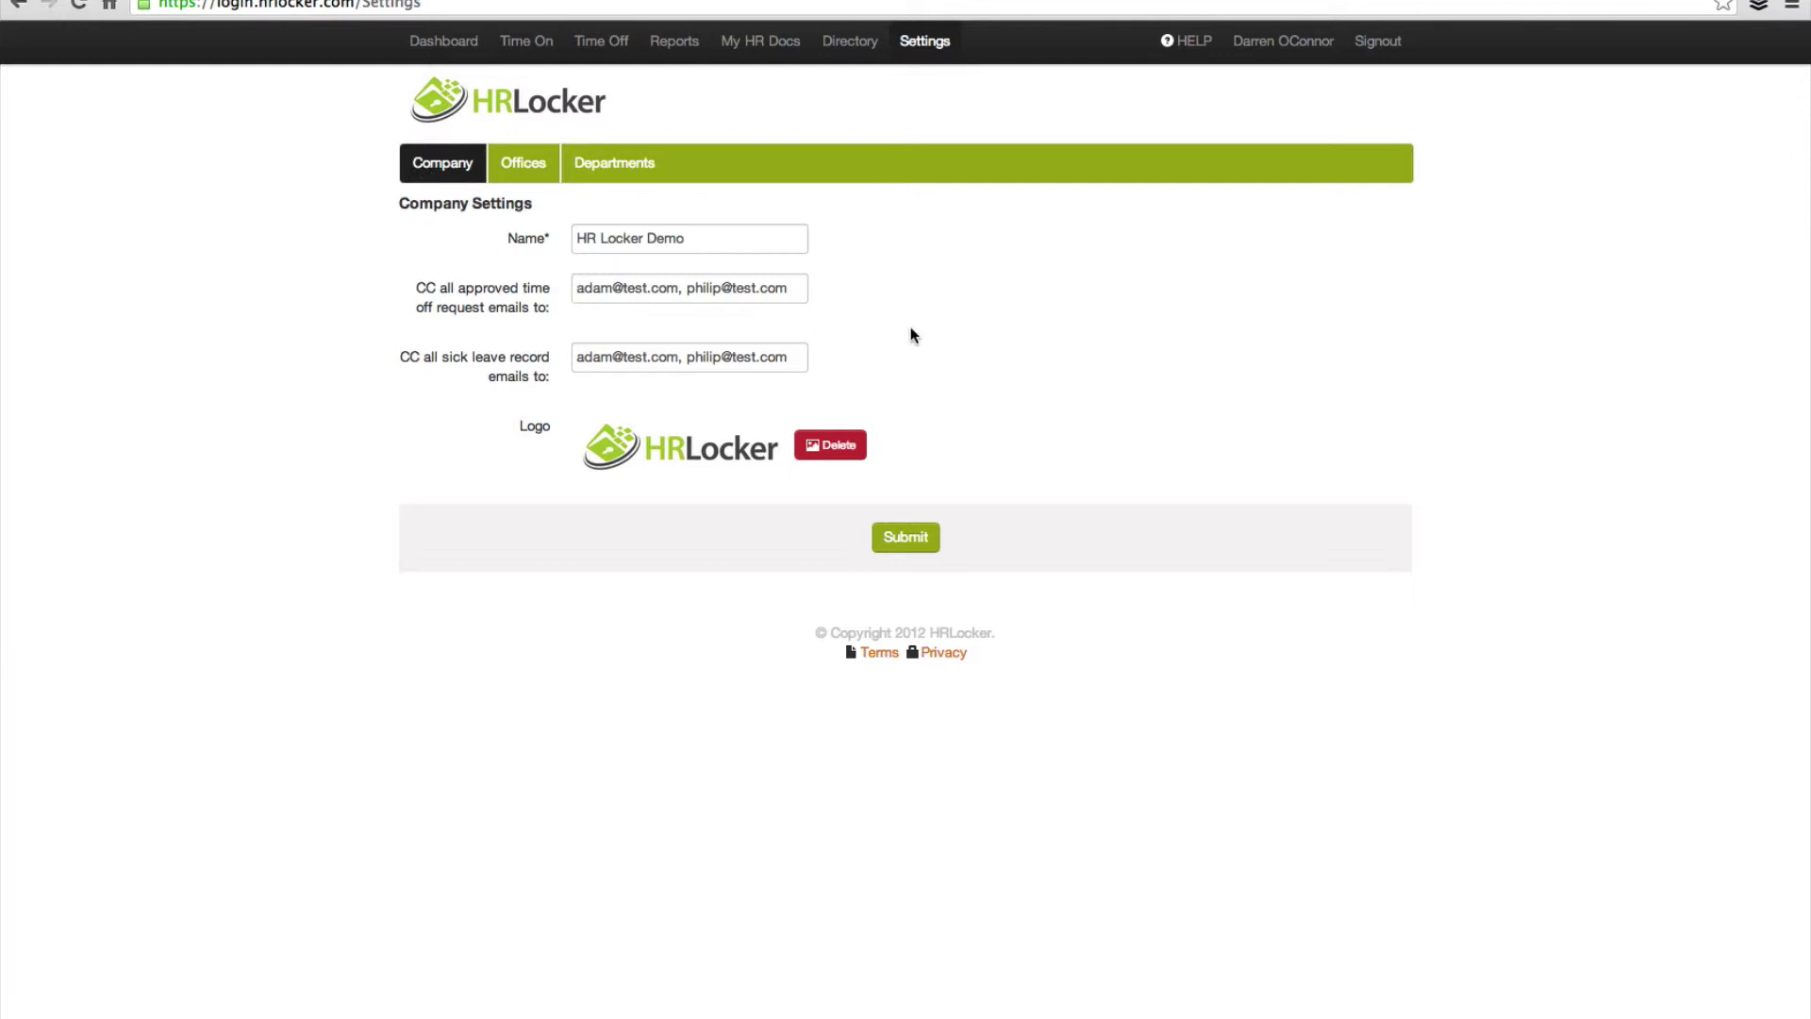
{"action": "left_click", "coordinate": [851, 44]}
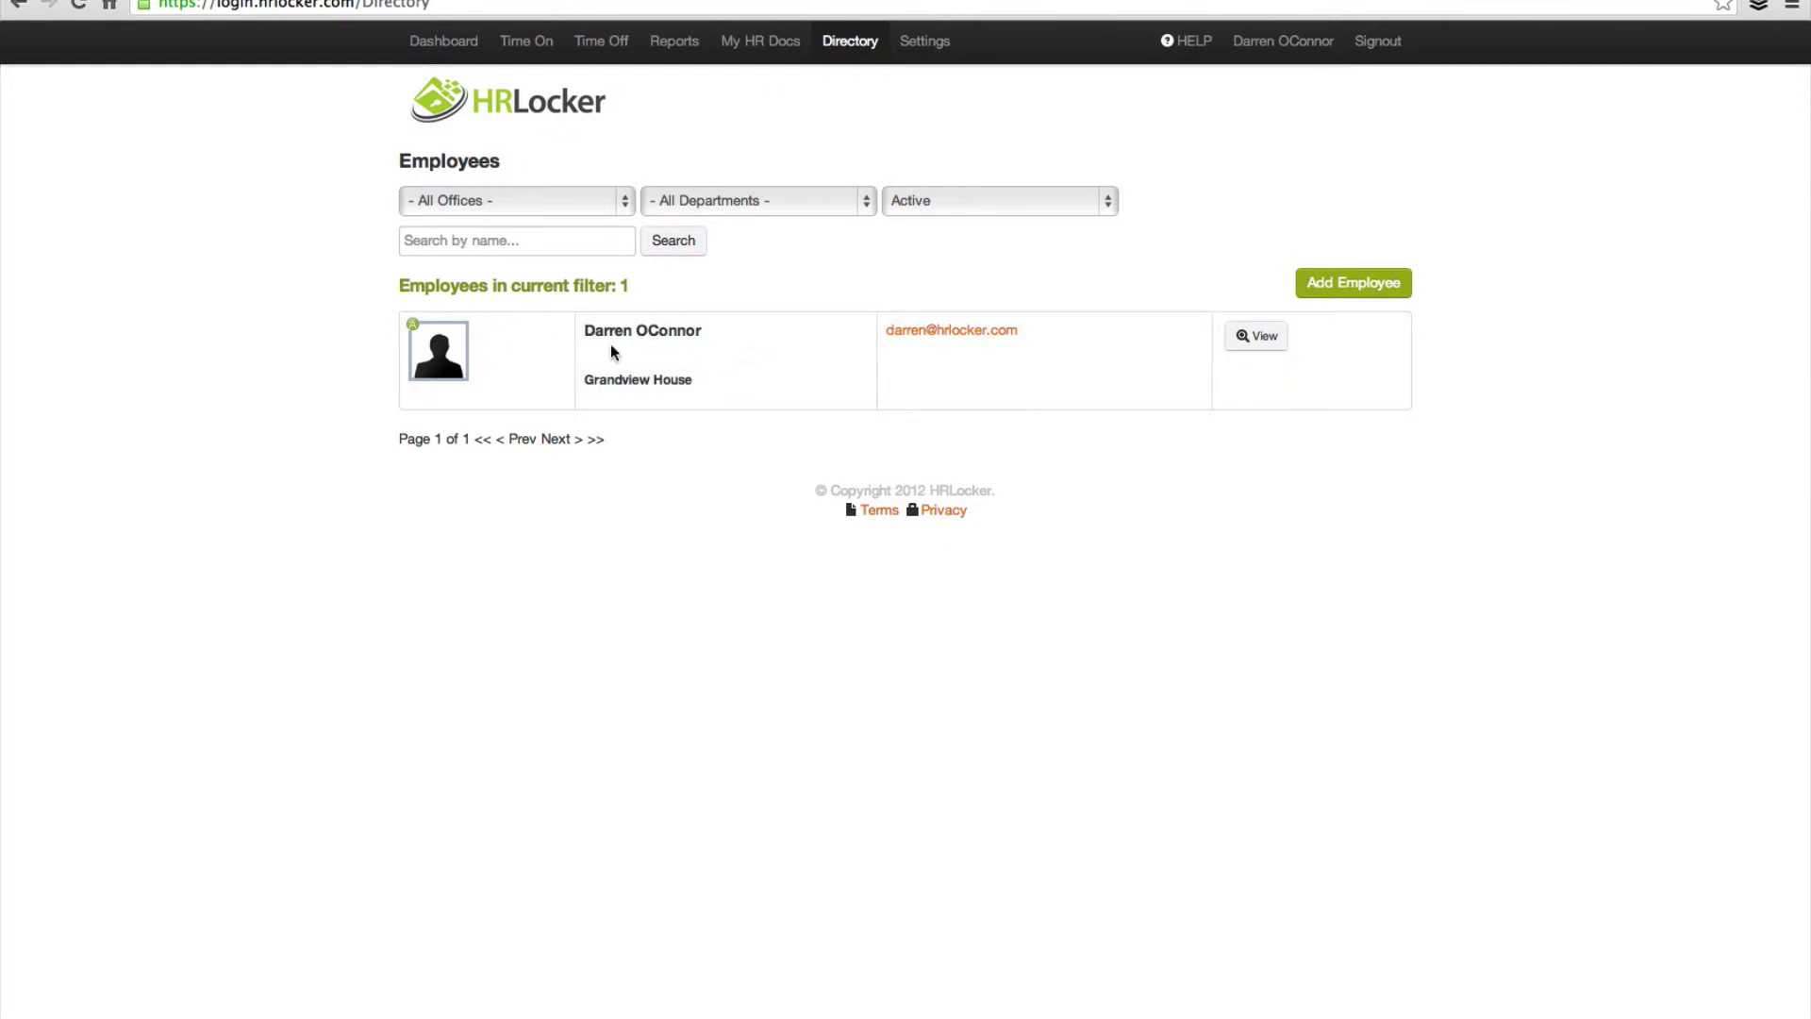
{"action": "left_click", "coordinate": [1364, 288]}
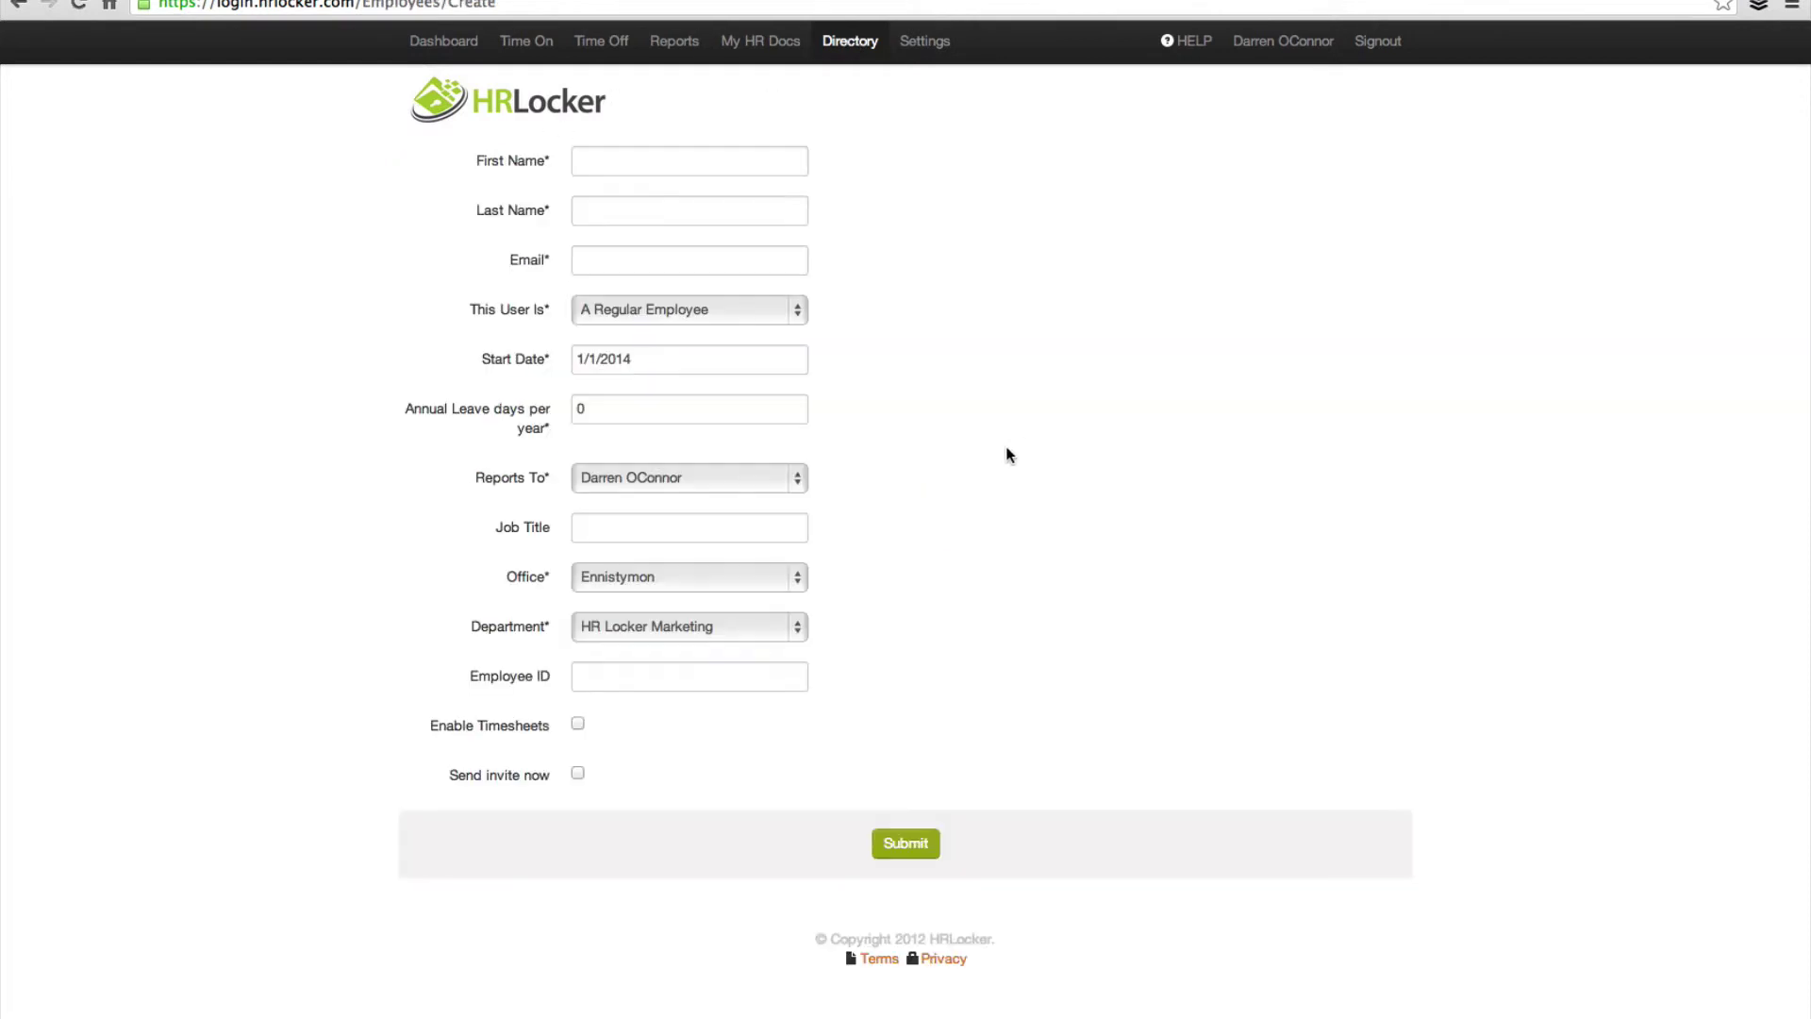
{"action": "left_click", "coordinate": [608, 163]}
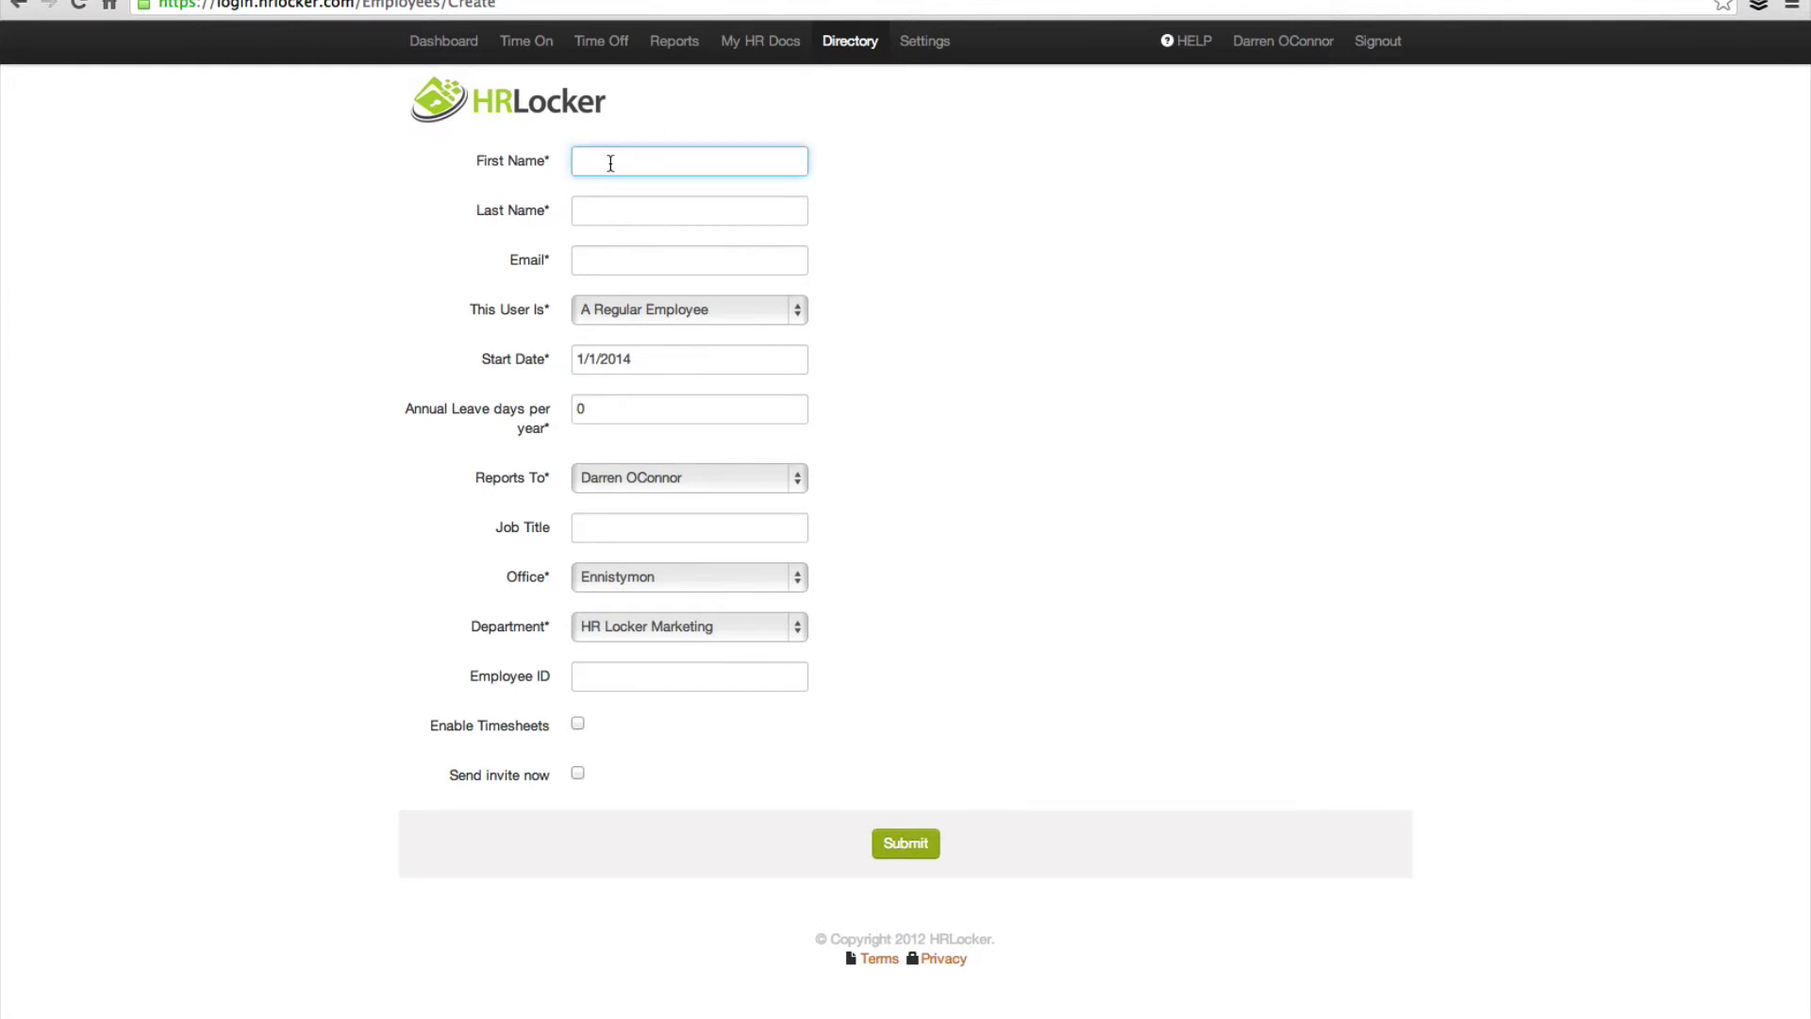
{"action": "key", "text": "Tab"}
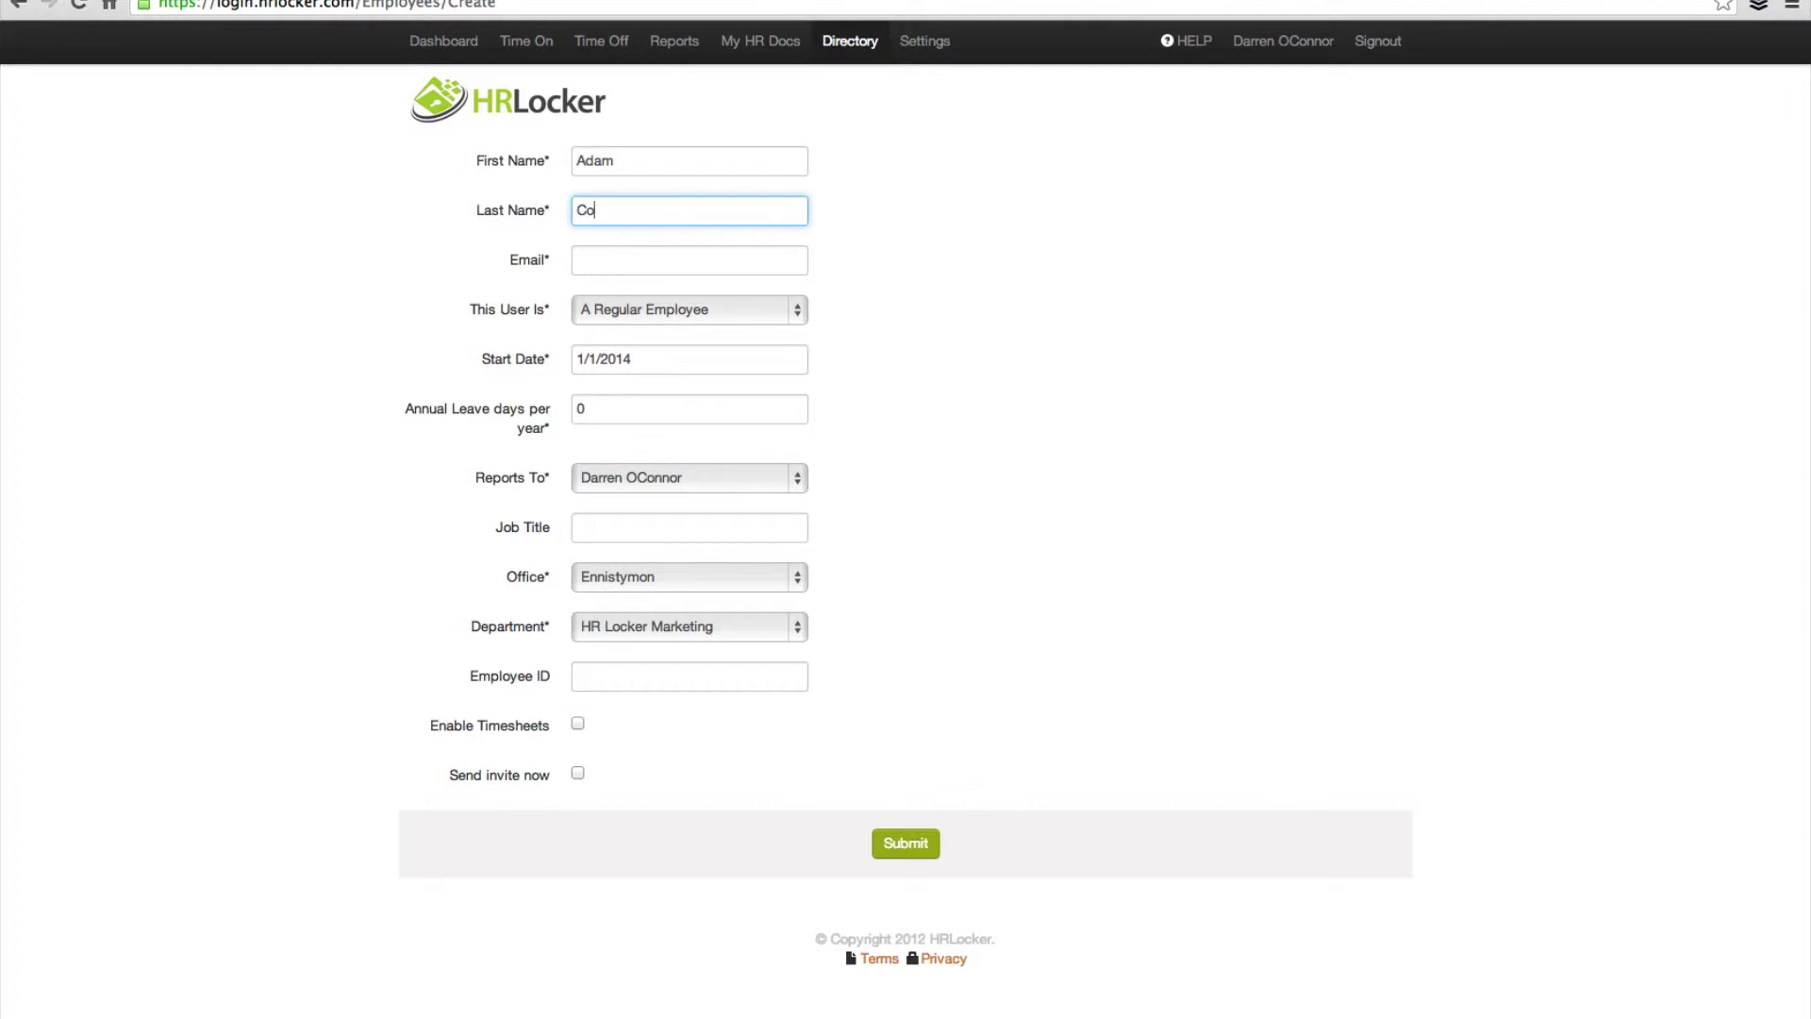
{"action": "key", "text": "Tab"}
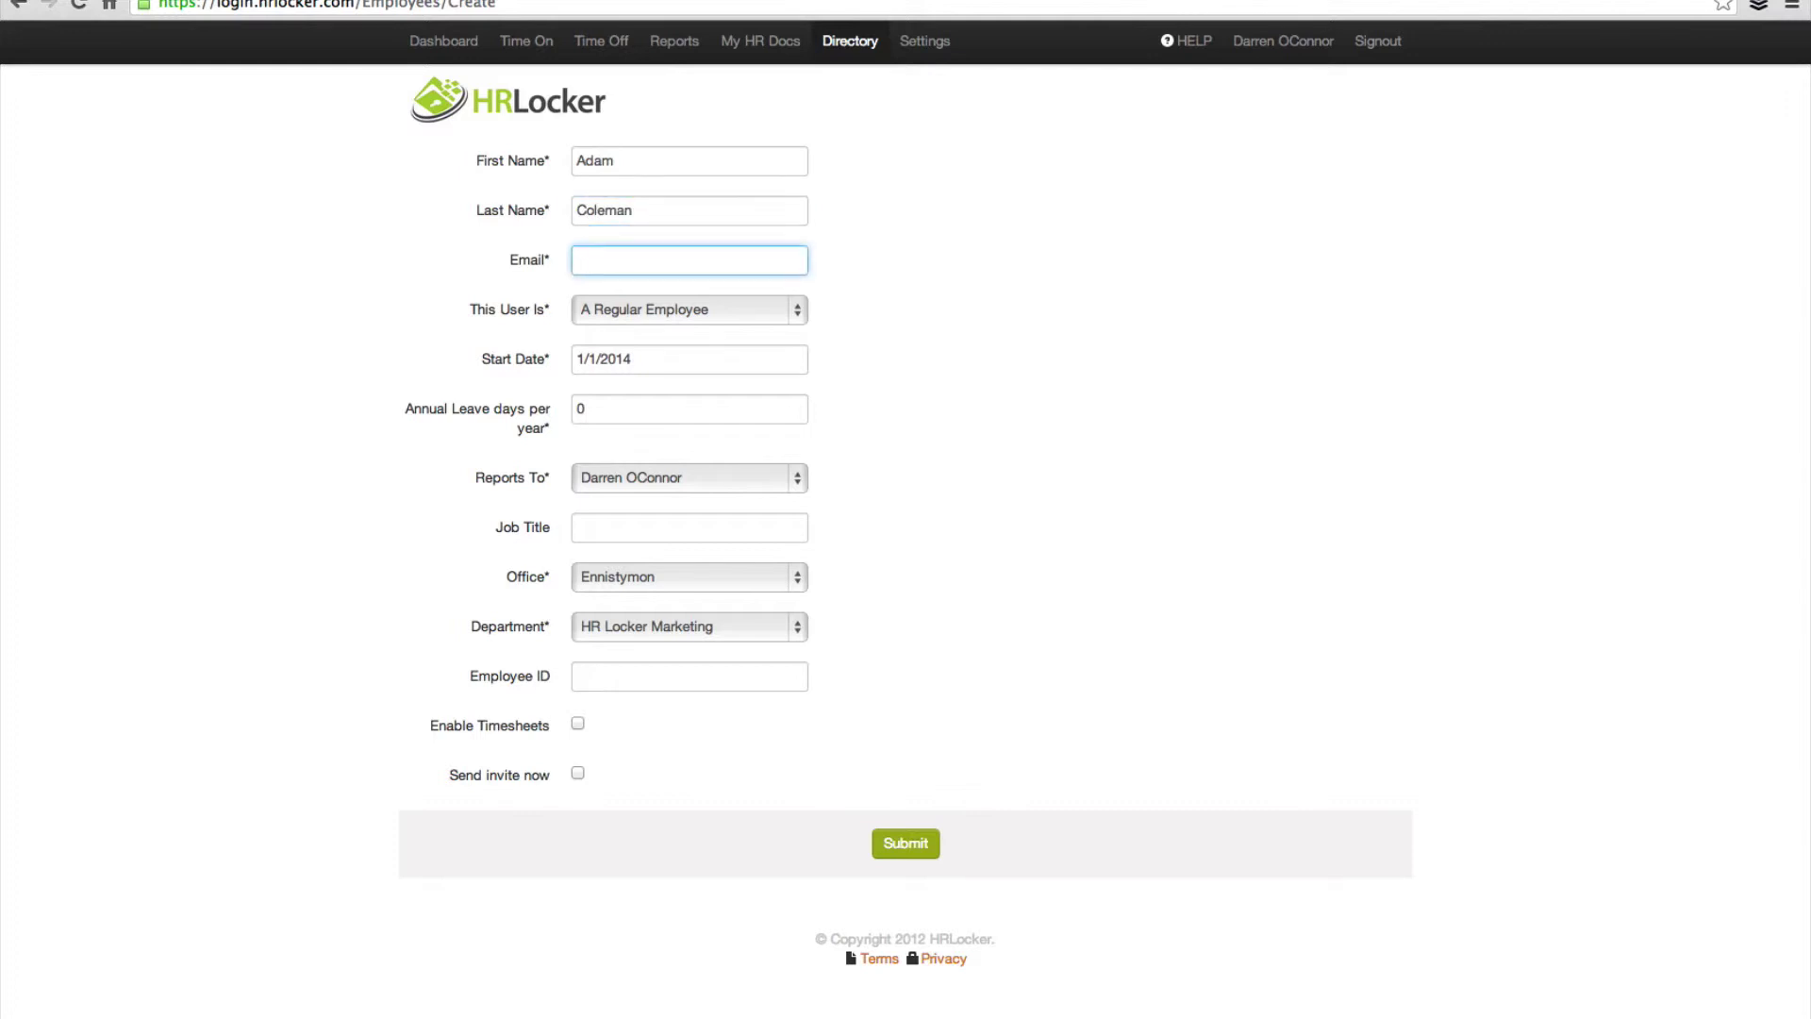
{"action": "type", "text": "adam@"}
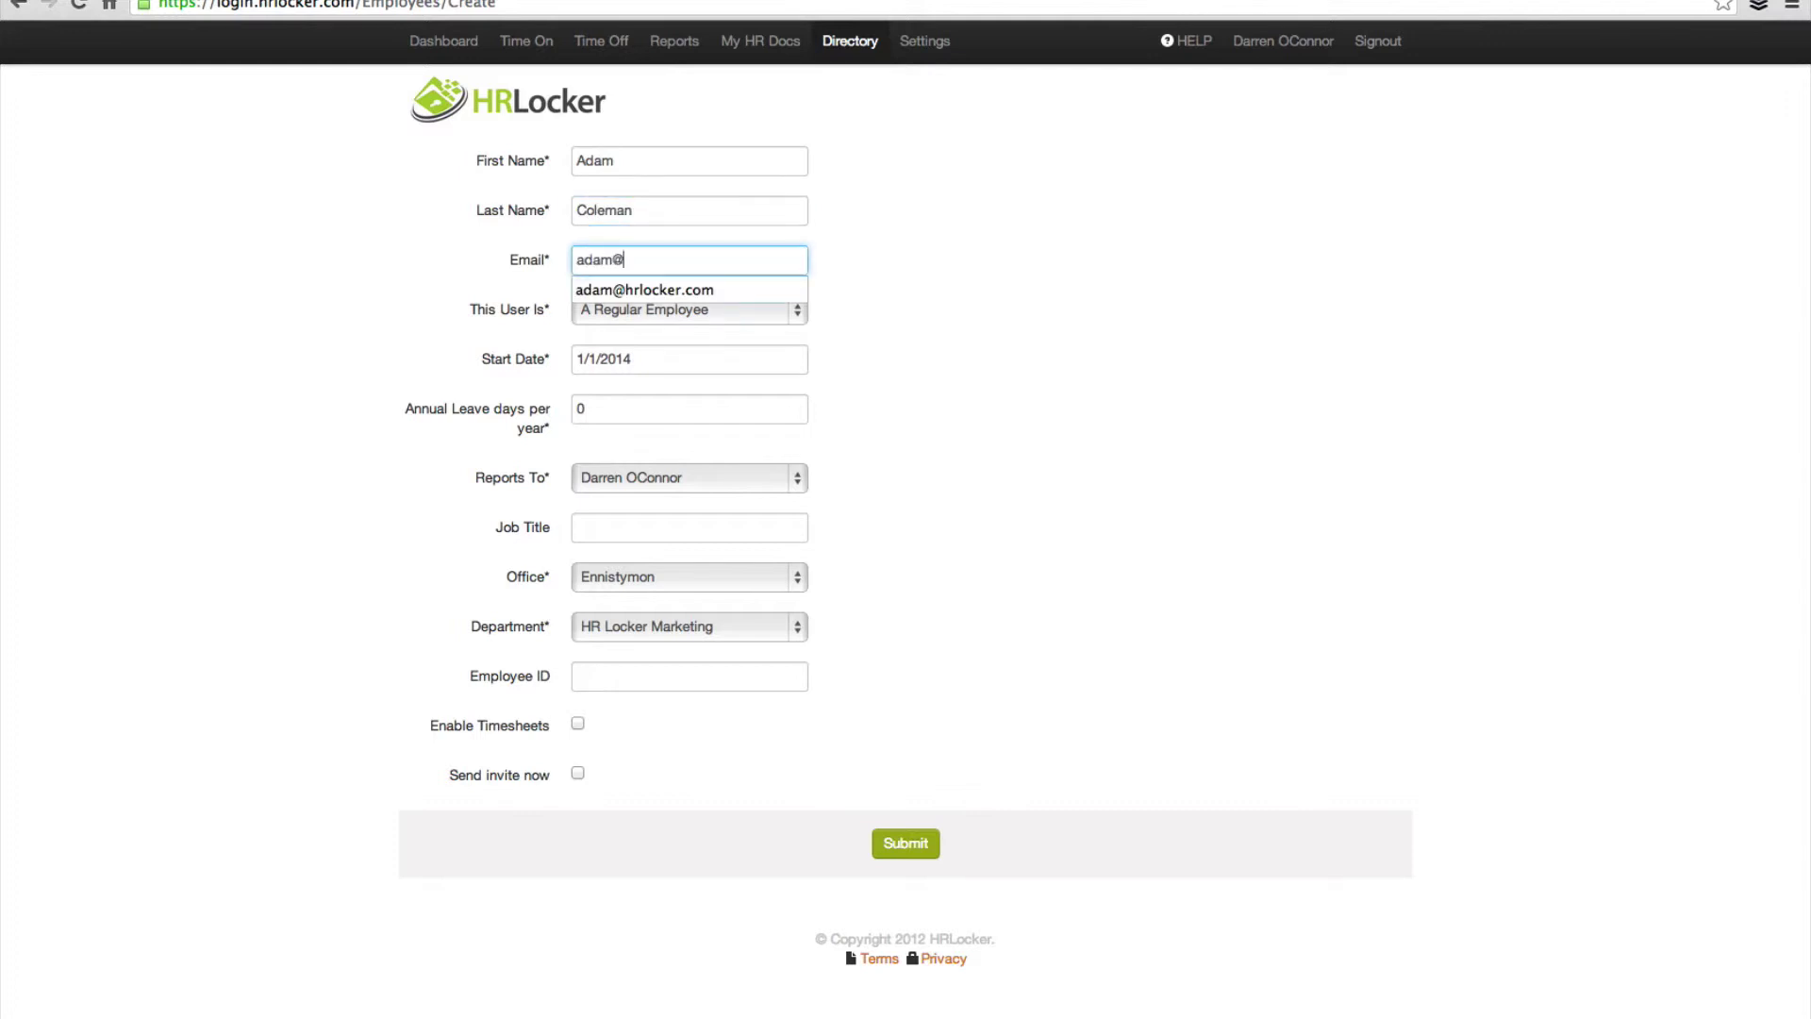
{"action": "type", "text": "test.com"}
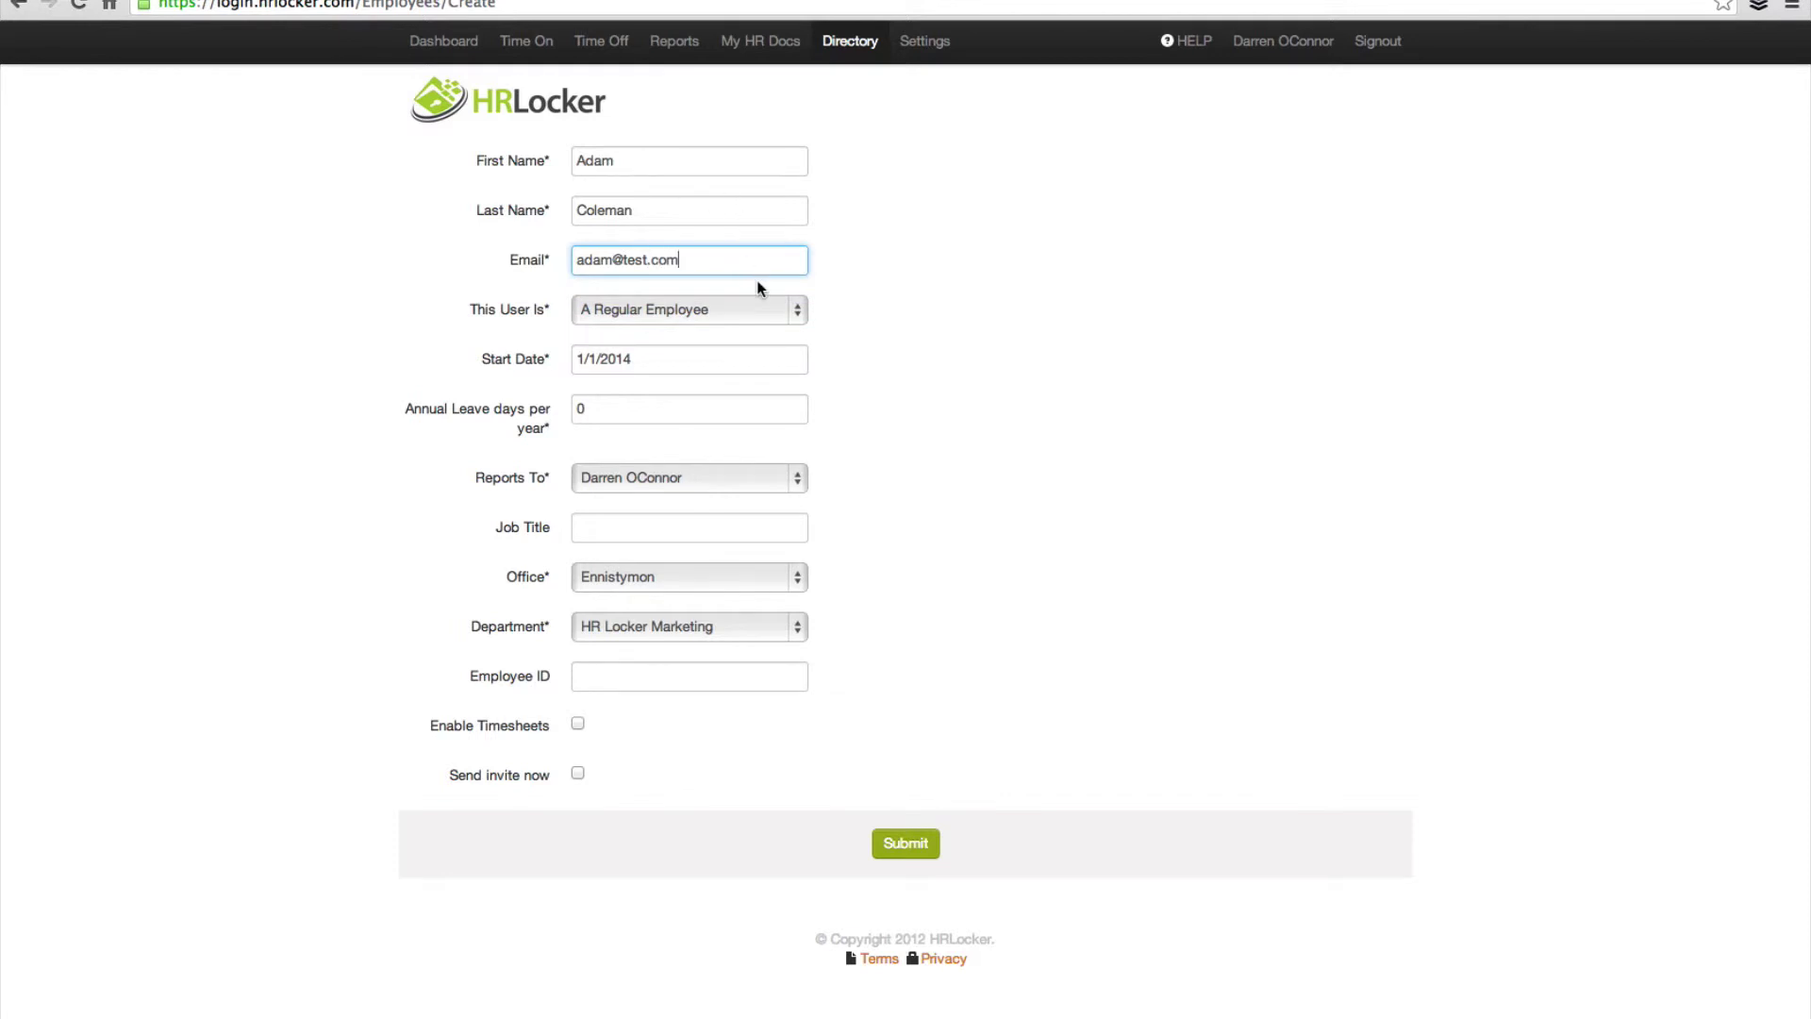
{"action": "left_click", "coordinate": [795, 307]}
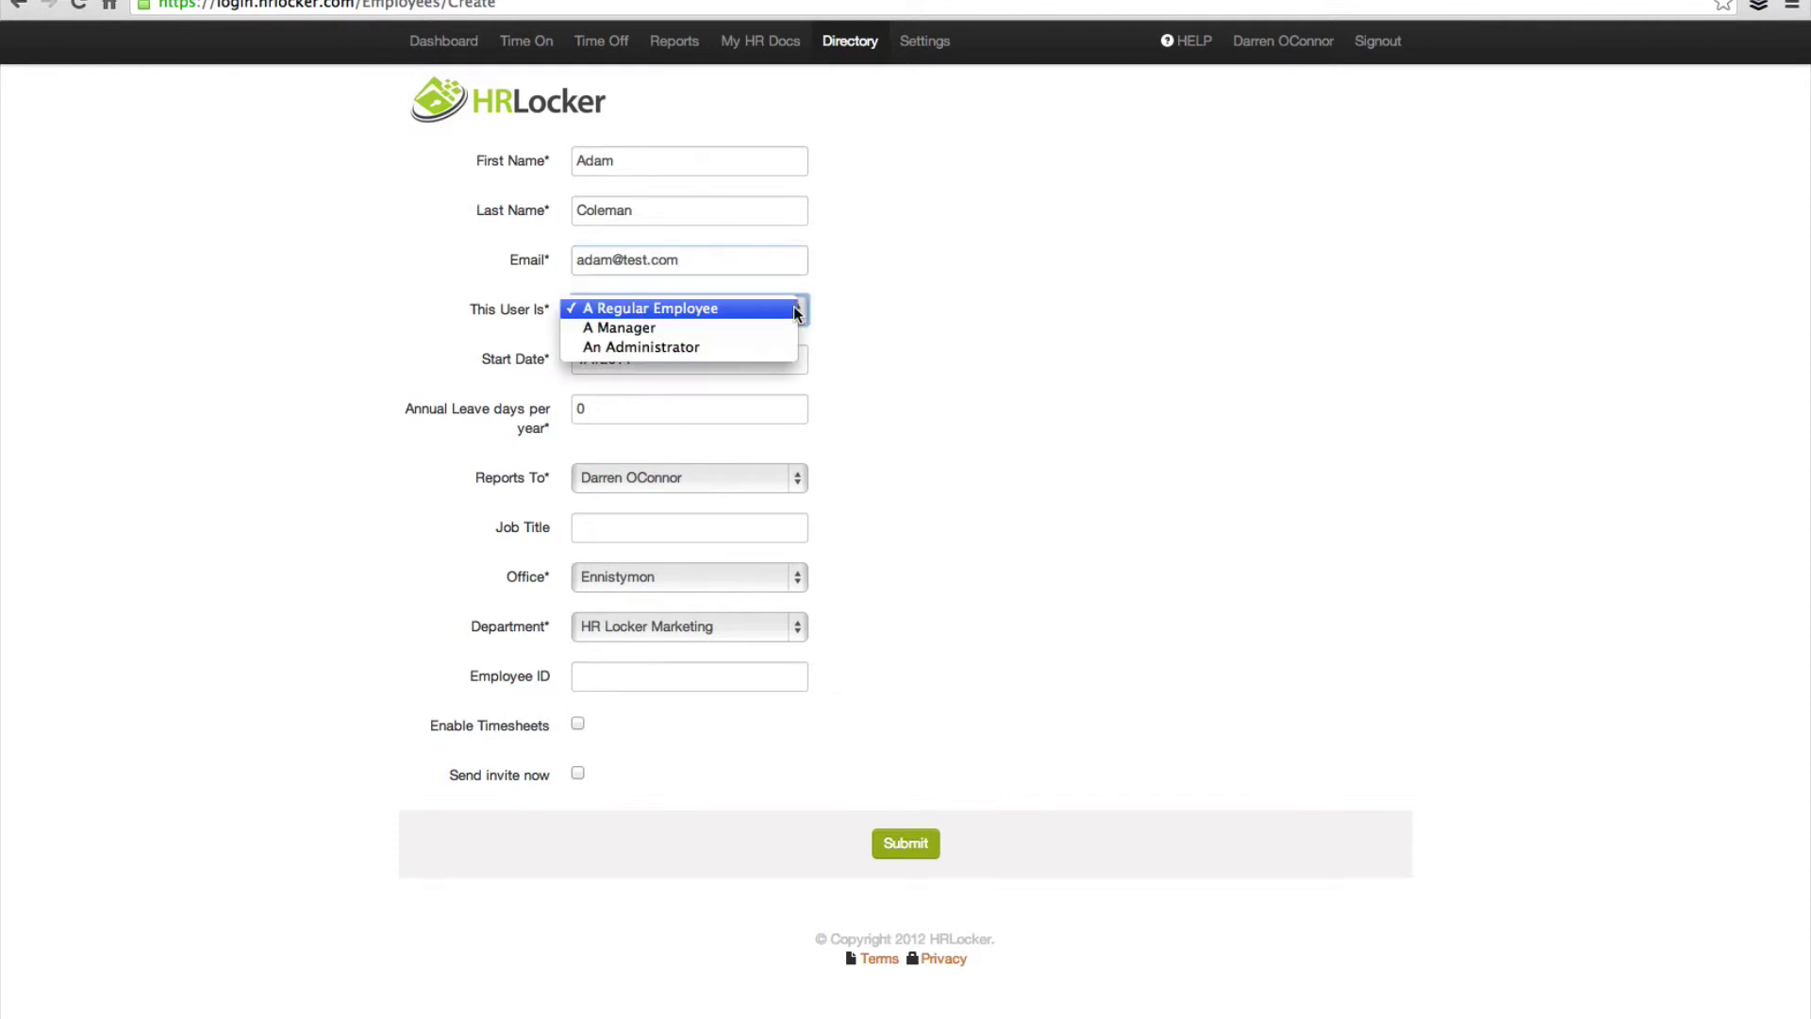
Step: Make the employee an administrator starting 1/1/2004 with 19 annual leave days and job title CEO
{"action": "left_click", "coordinate": [635, 345]}
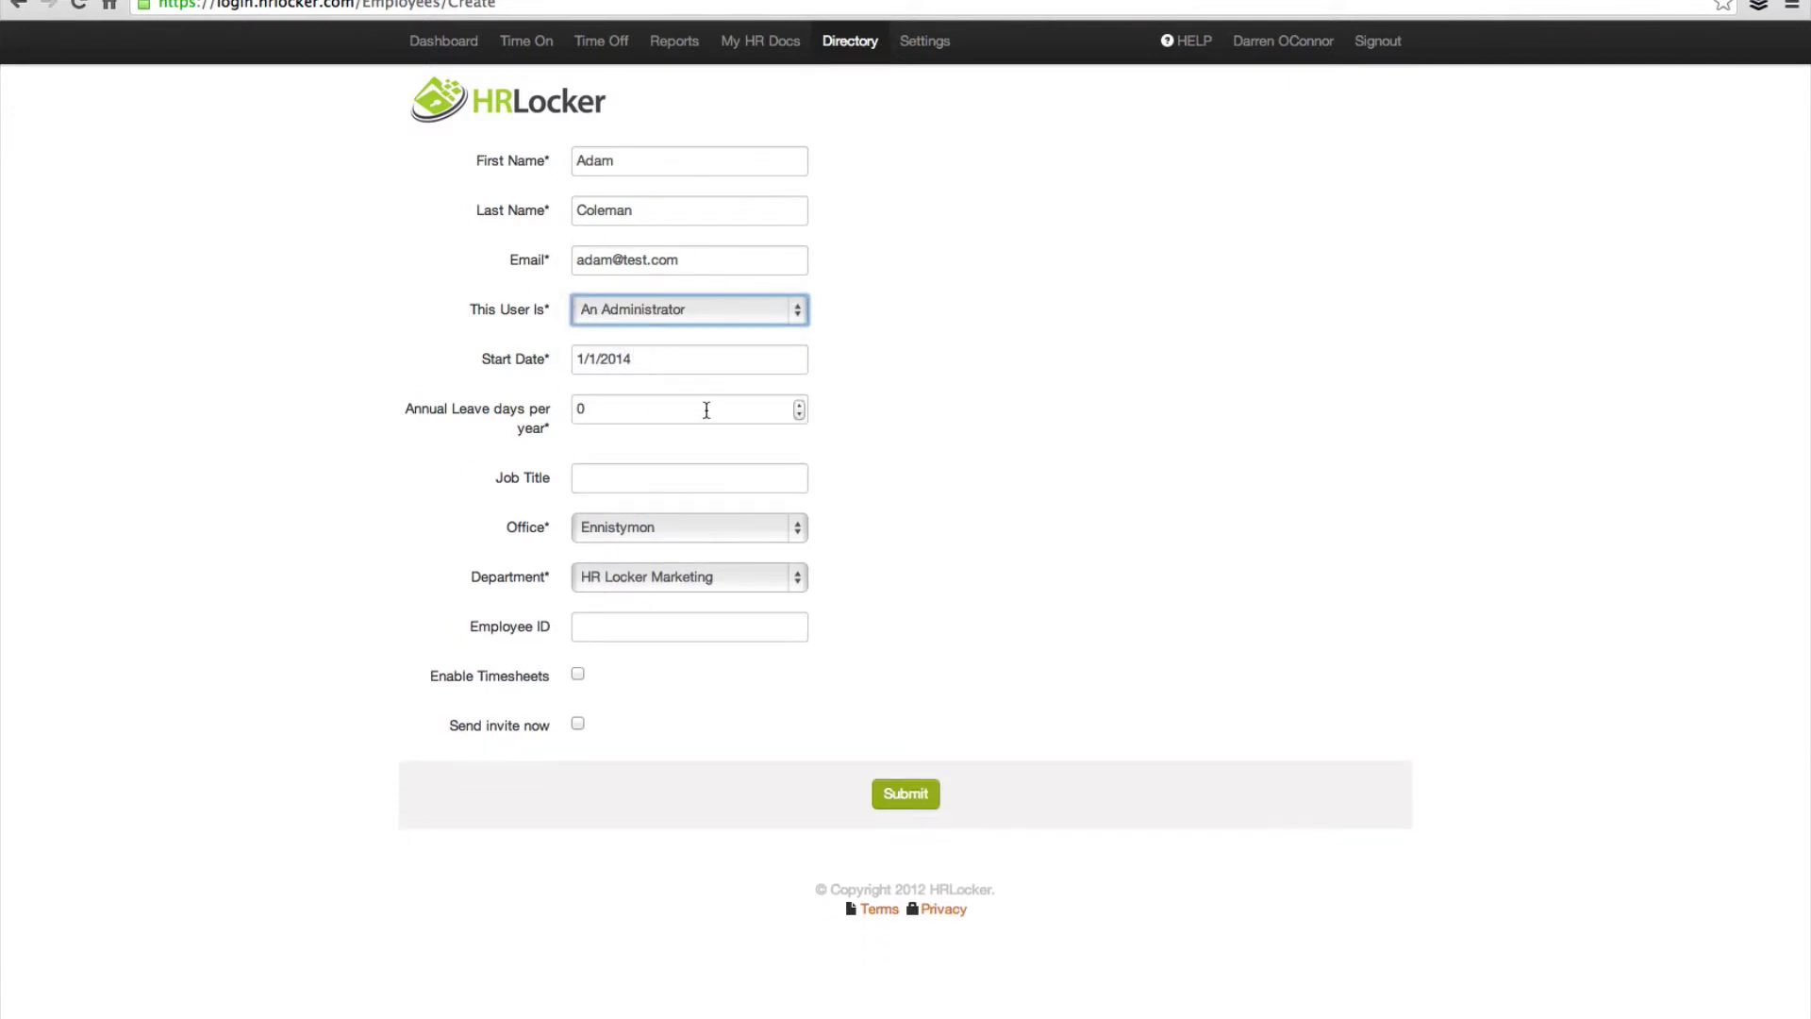
{"action": "left_click_drag", "start_coordinate": [635, 360], "coordinate": [624, 359]}
{"action": "key", "text": "BackSpace"}
{"action": "key", "text": "BackSpace"}
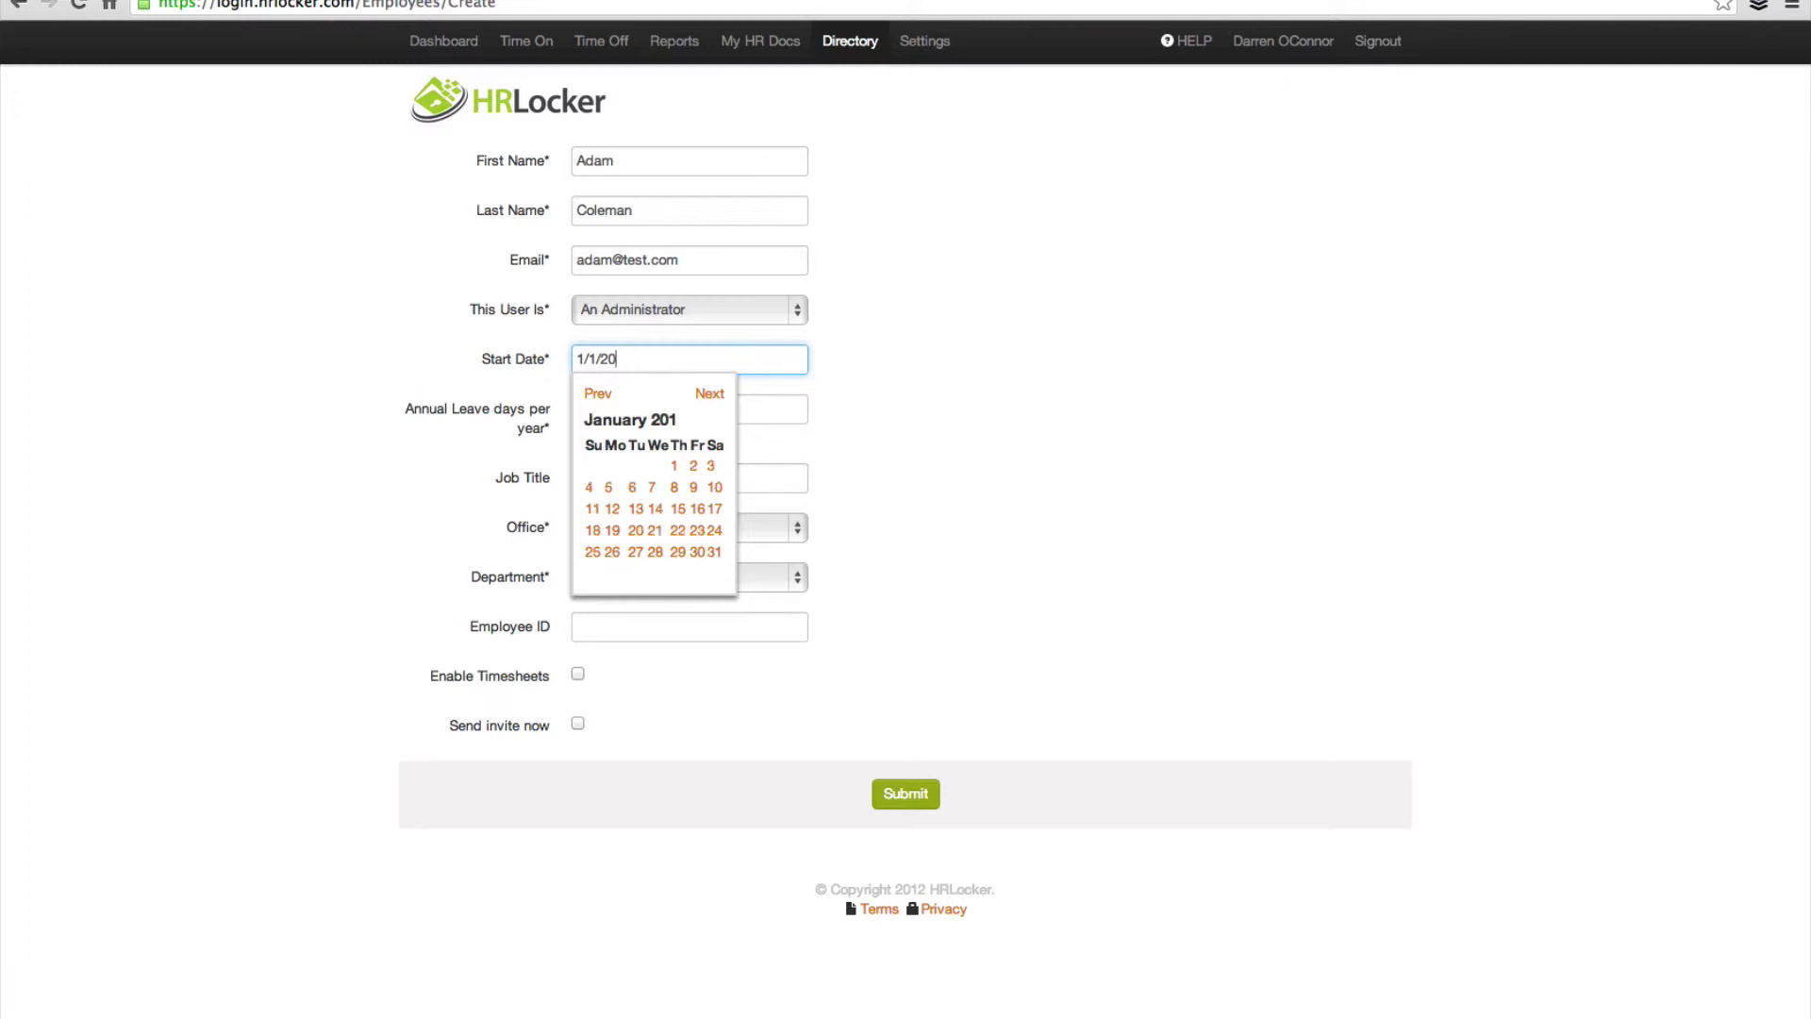
{"action": "type", "text": "04"}
{"action": "left_click", "coordinate": [449, 377]}
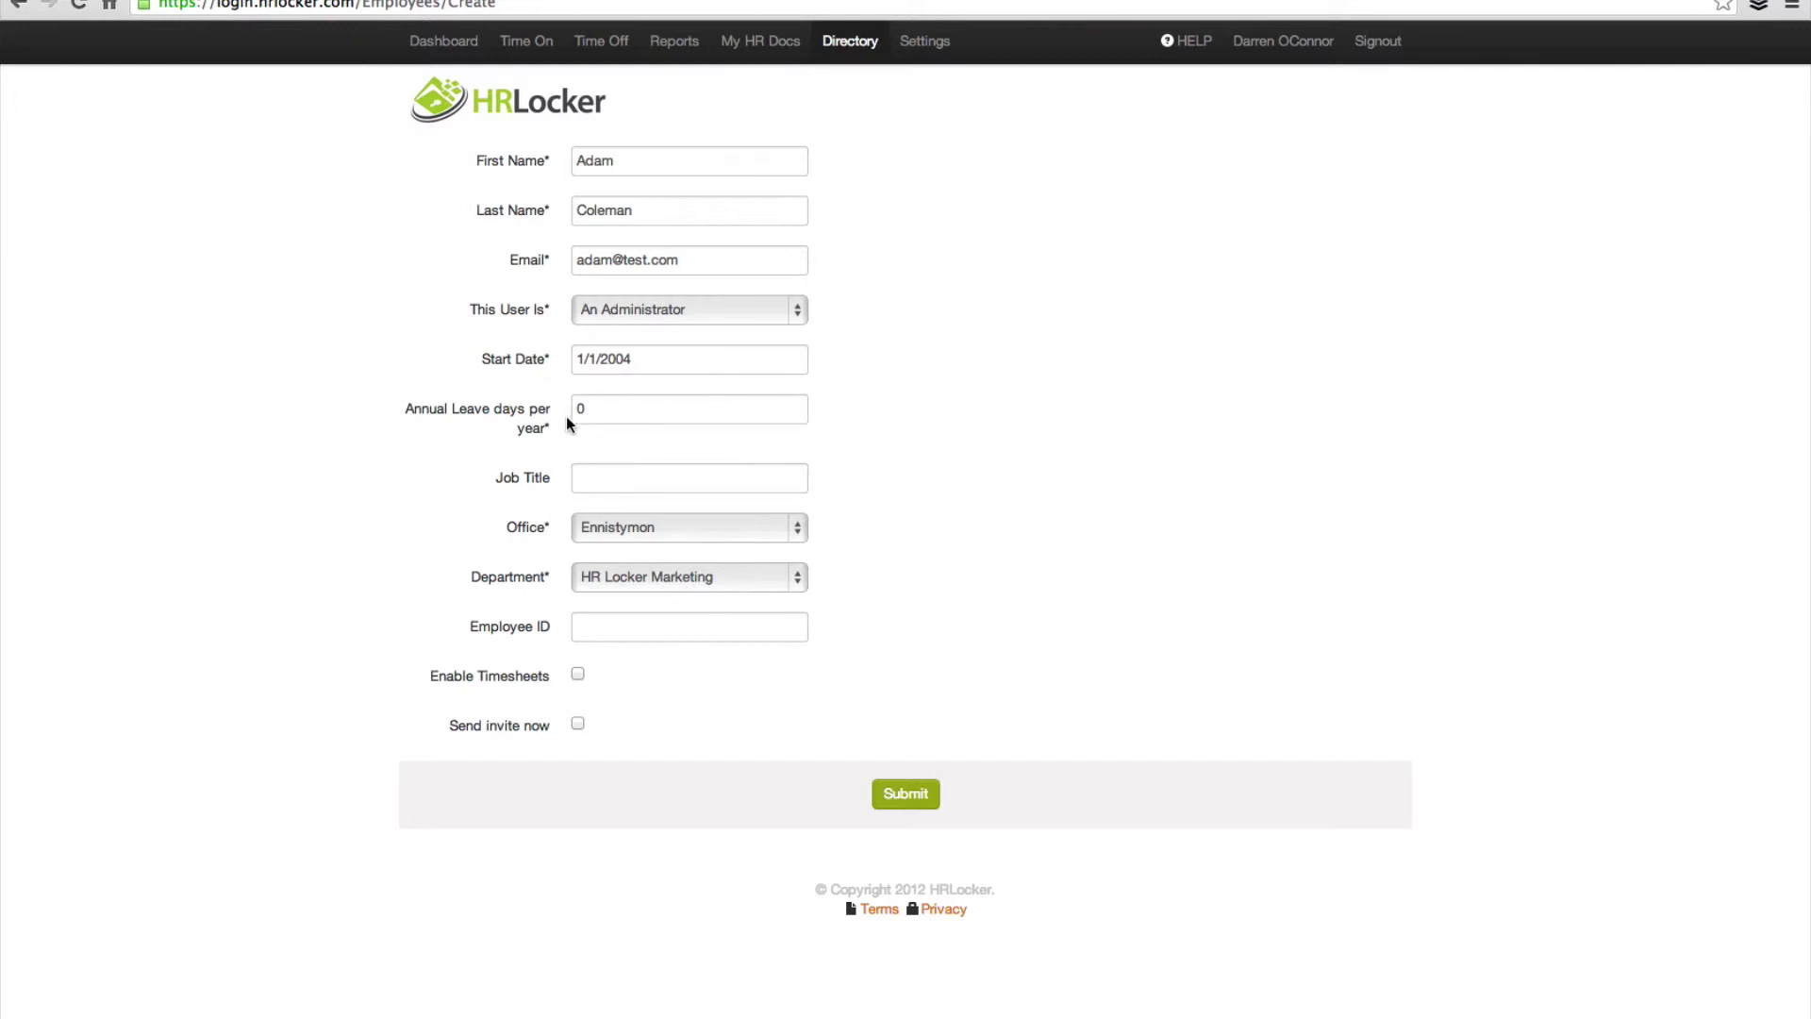
{"action": "left_click", "coordinate": [594, 411]}
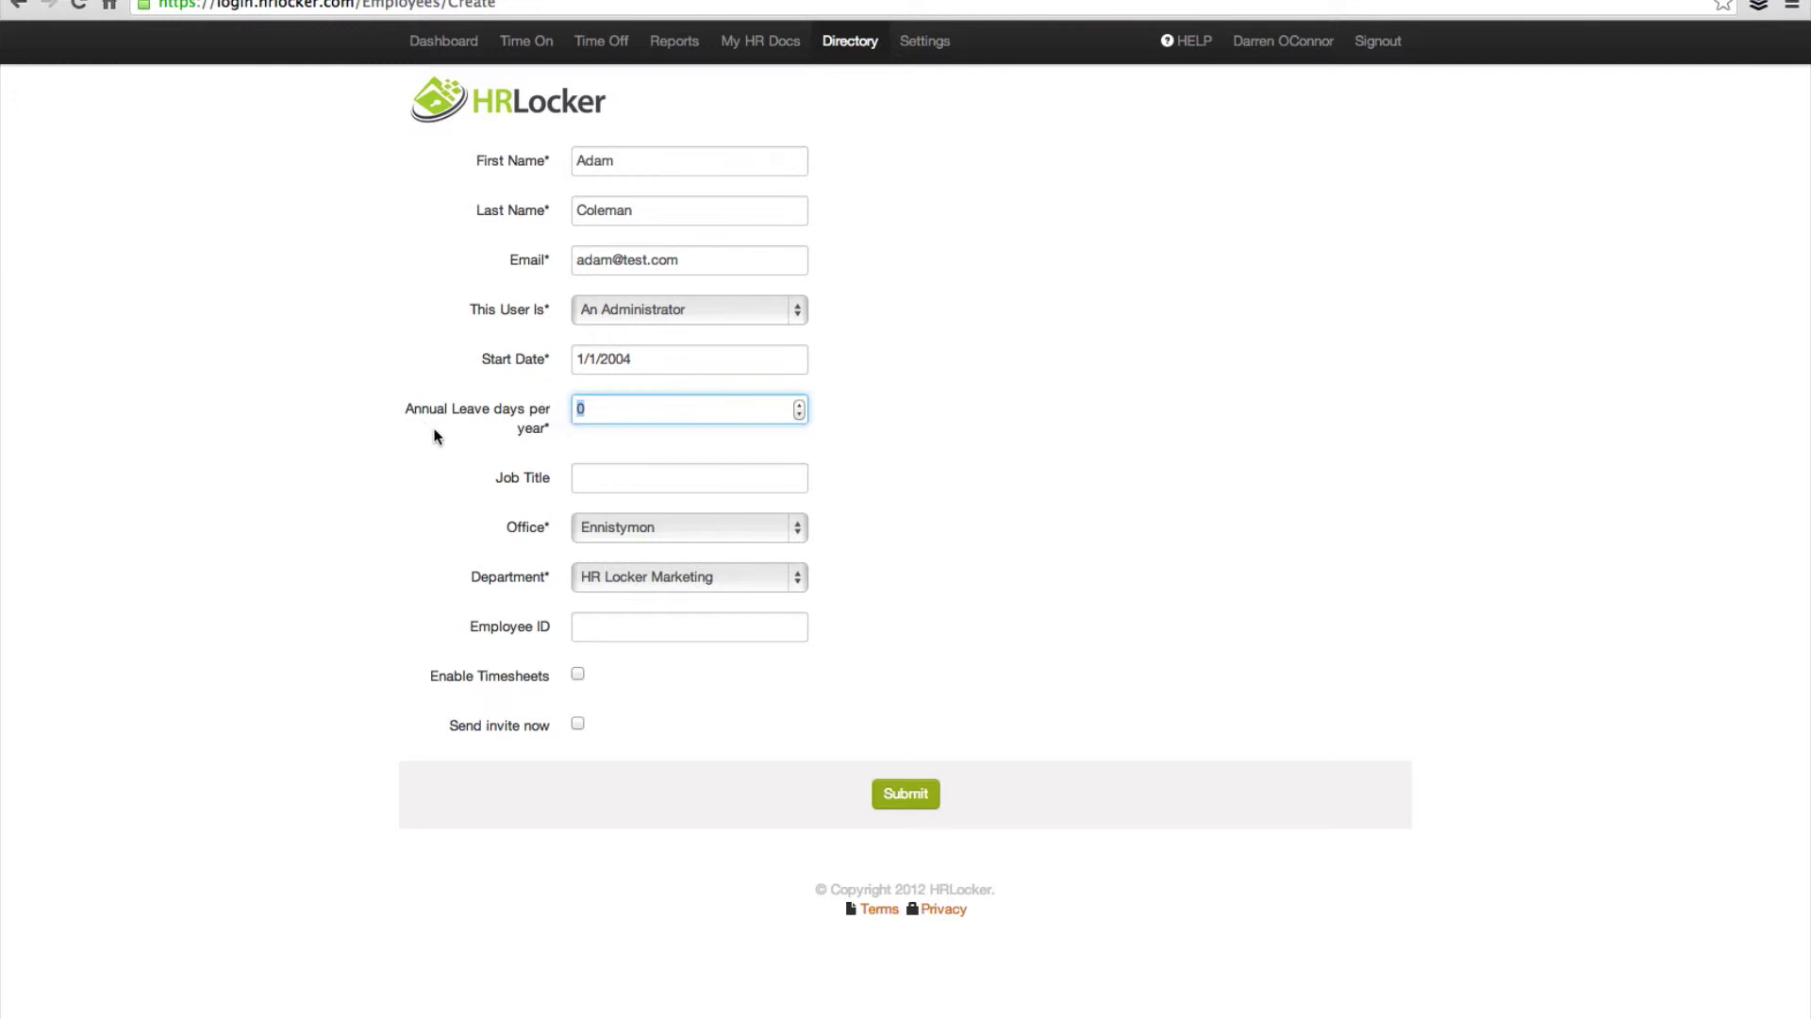
{"action": "type", "text": "19"}
{"action": "left_click", "coordinate": [607, 478]}
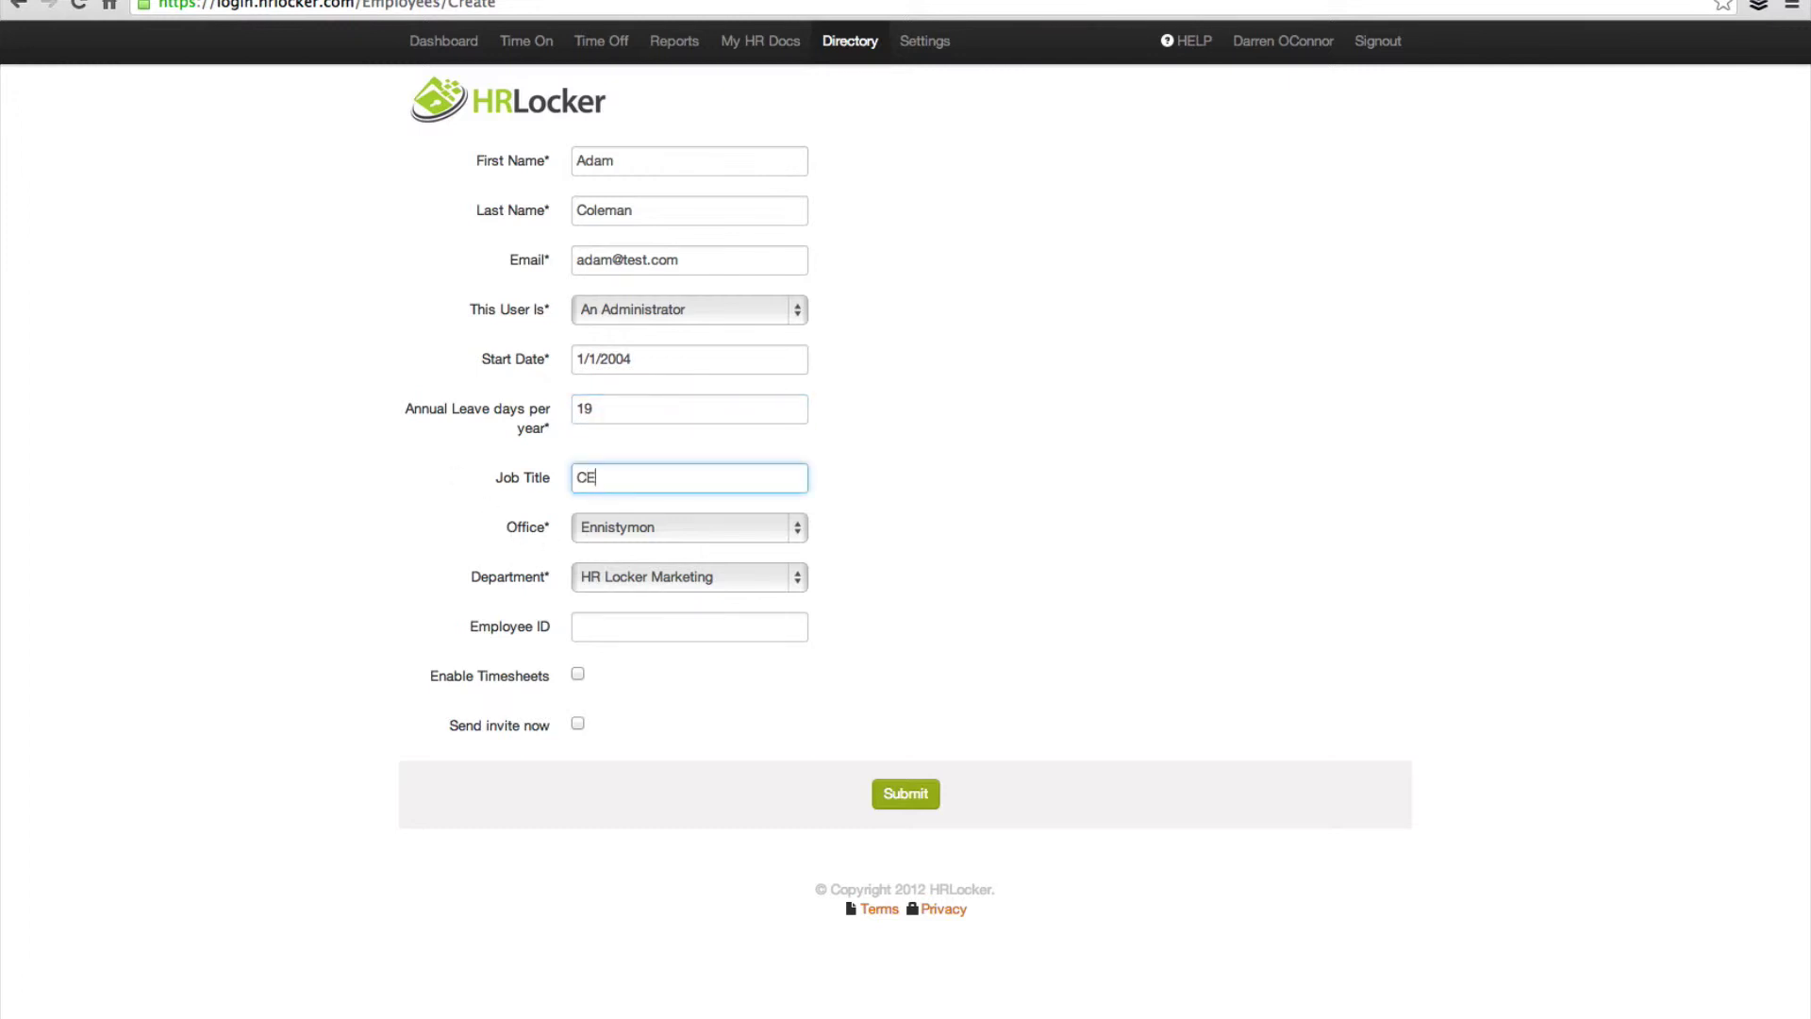
Step: Assign Grandview House and HR Locker Sales, ID 001, enable timesheets and invite, then submit
{"action": "left_click", "coordinate": [798, 528]}
{"action": "left_click", "coordinate": [667, 547]}
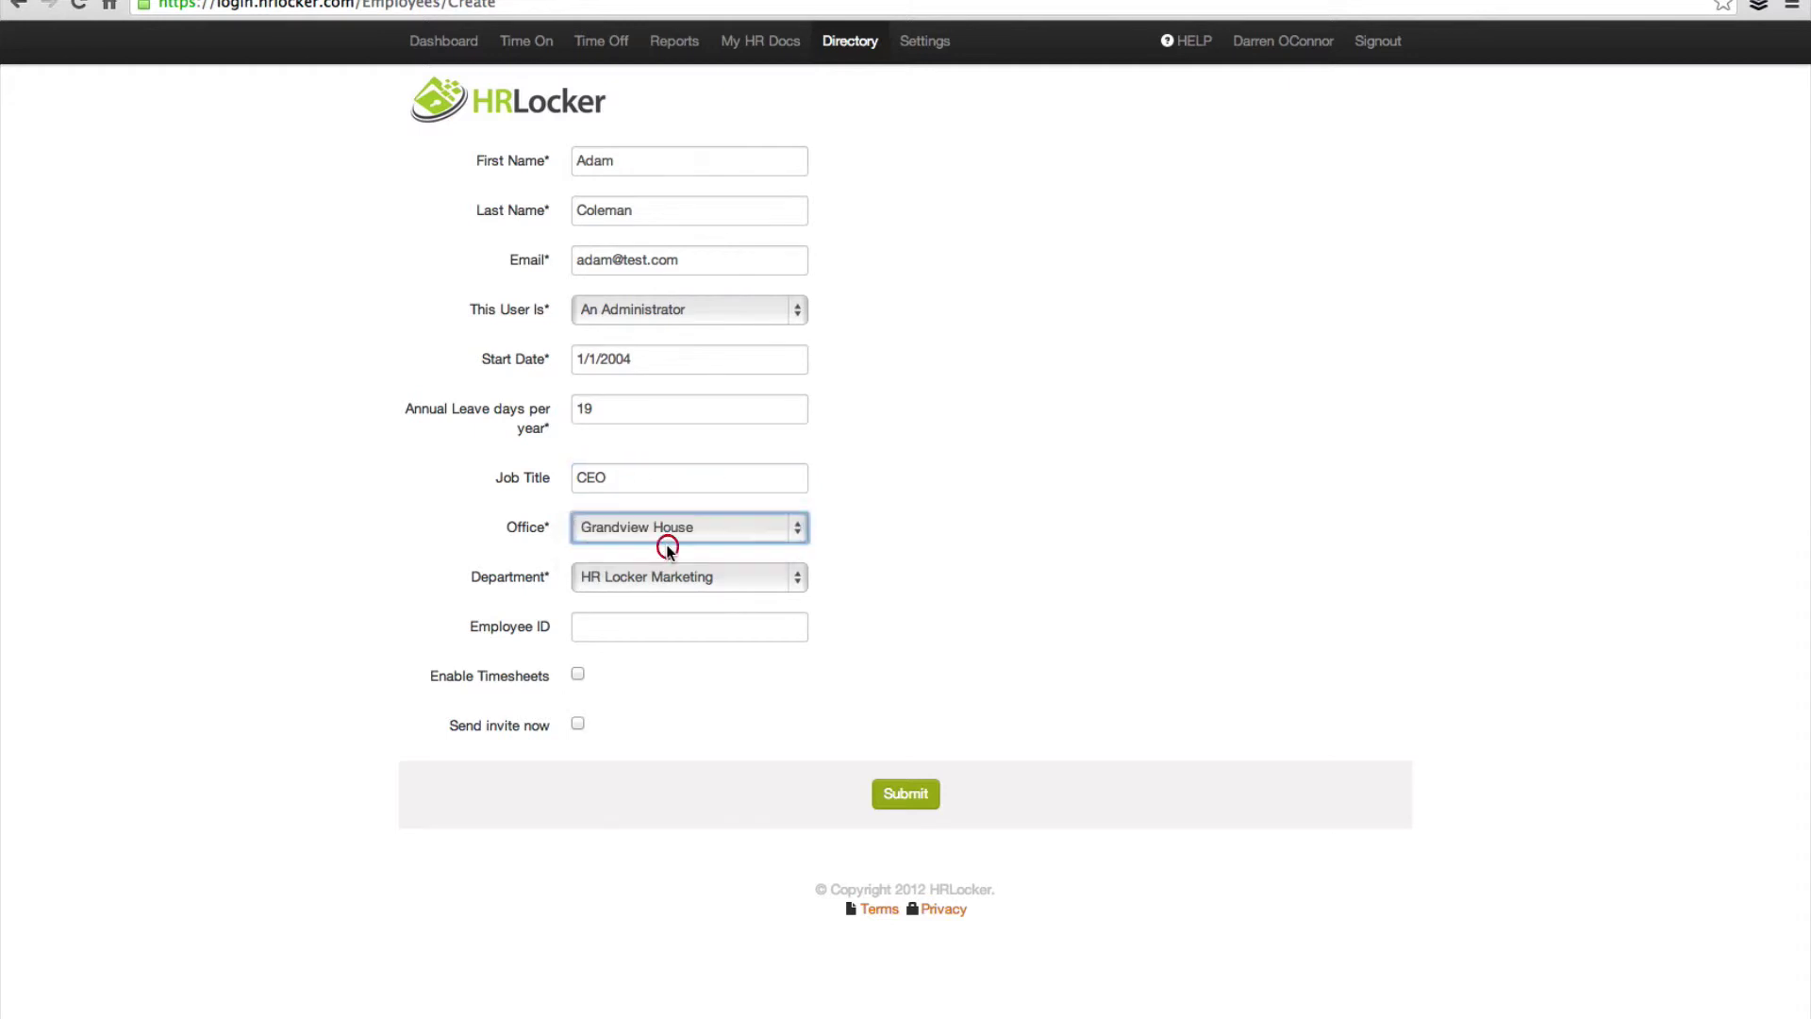
{"action": "left_click", "coordinate": [799, 577]}
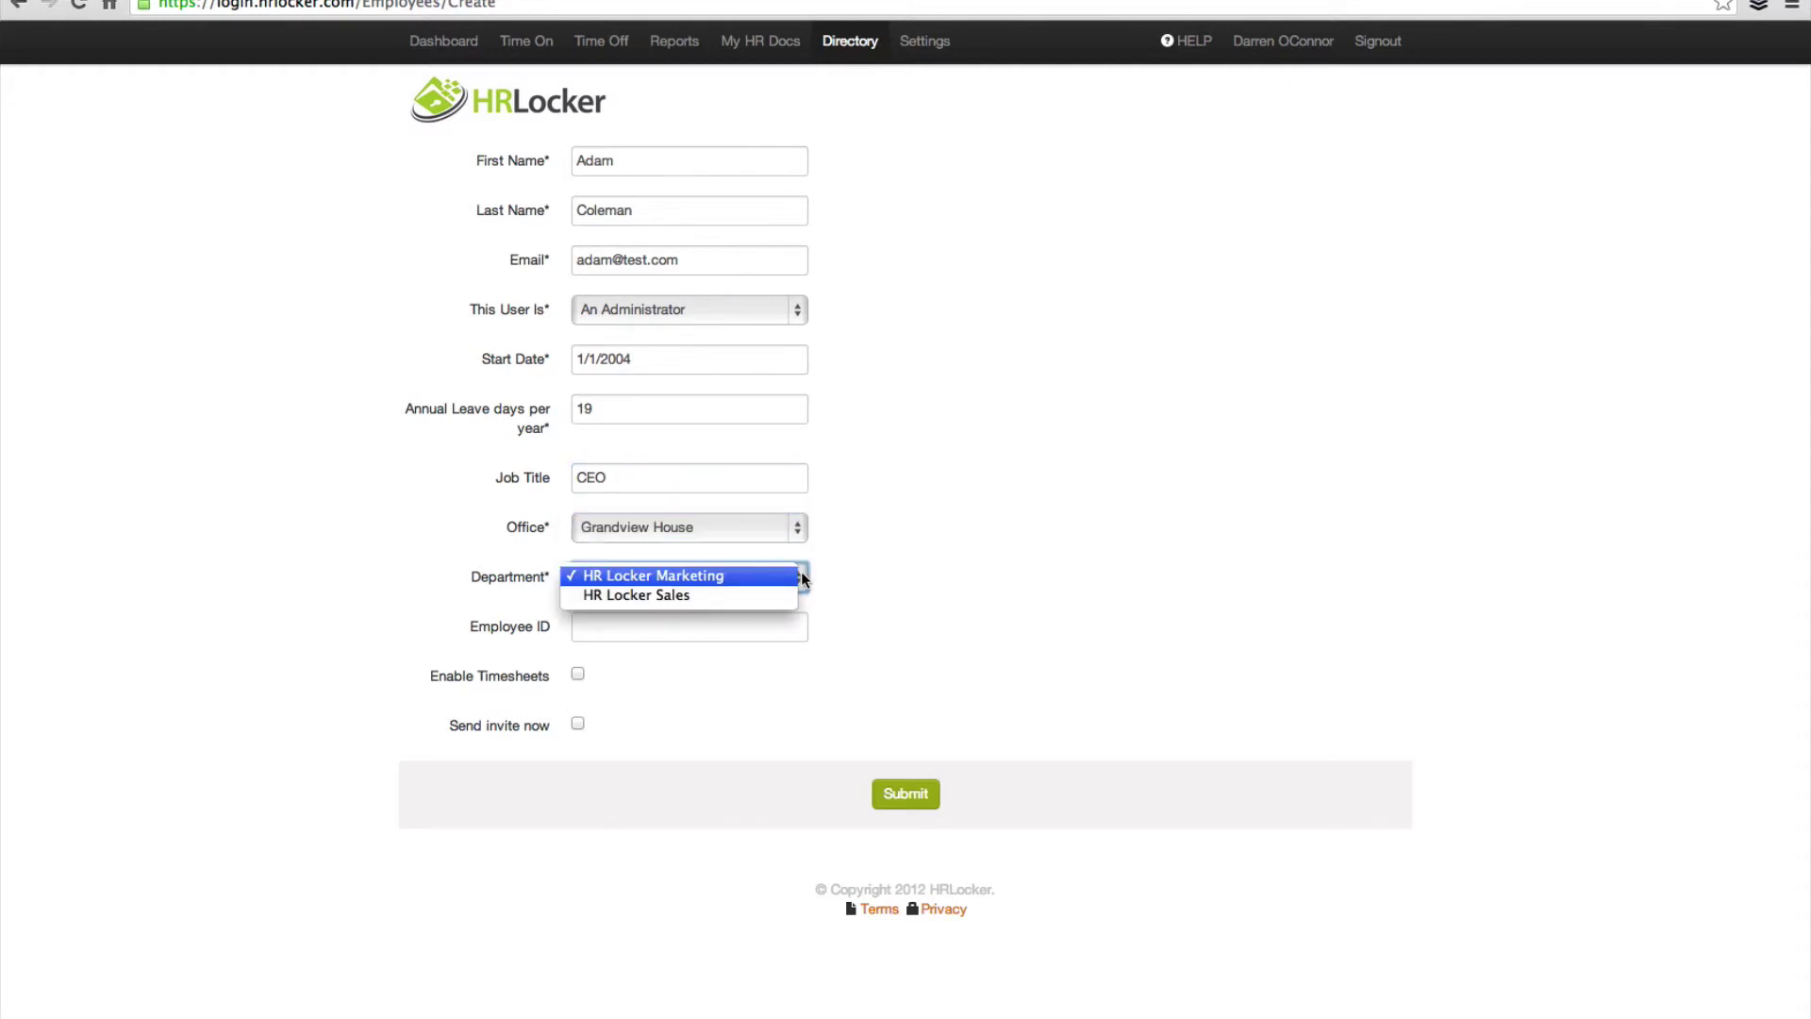
{"action": "left_click", "coordinate": [671, 598]}
{"action": "left_click", "coordinate": [598, 629]}
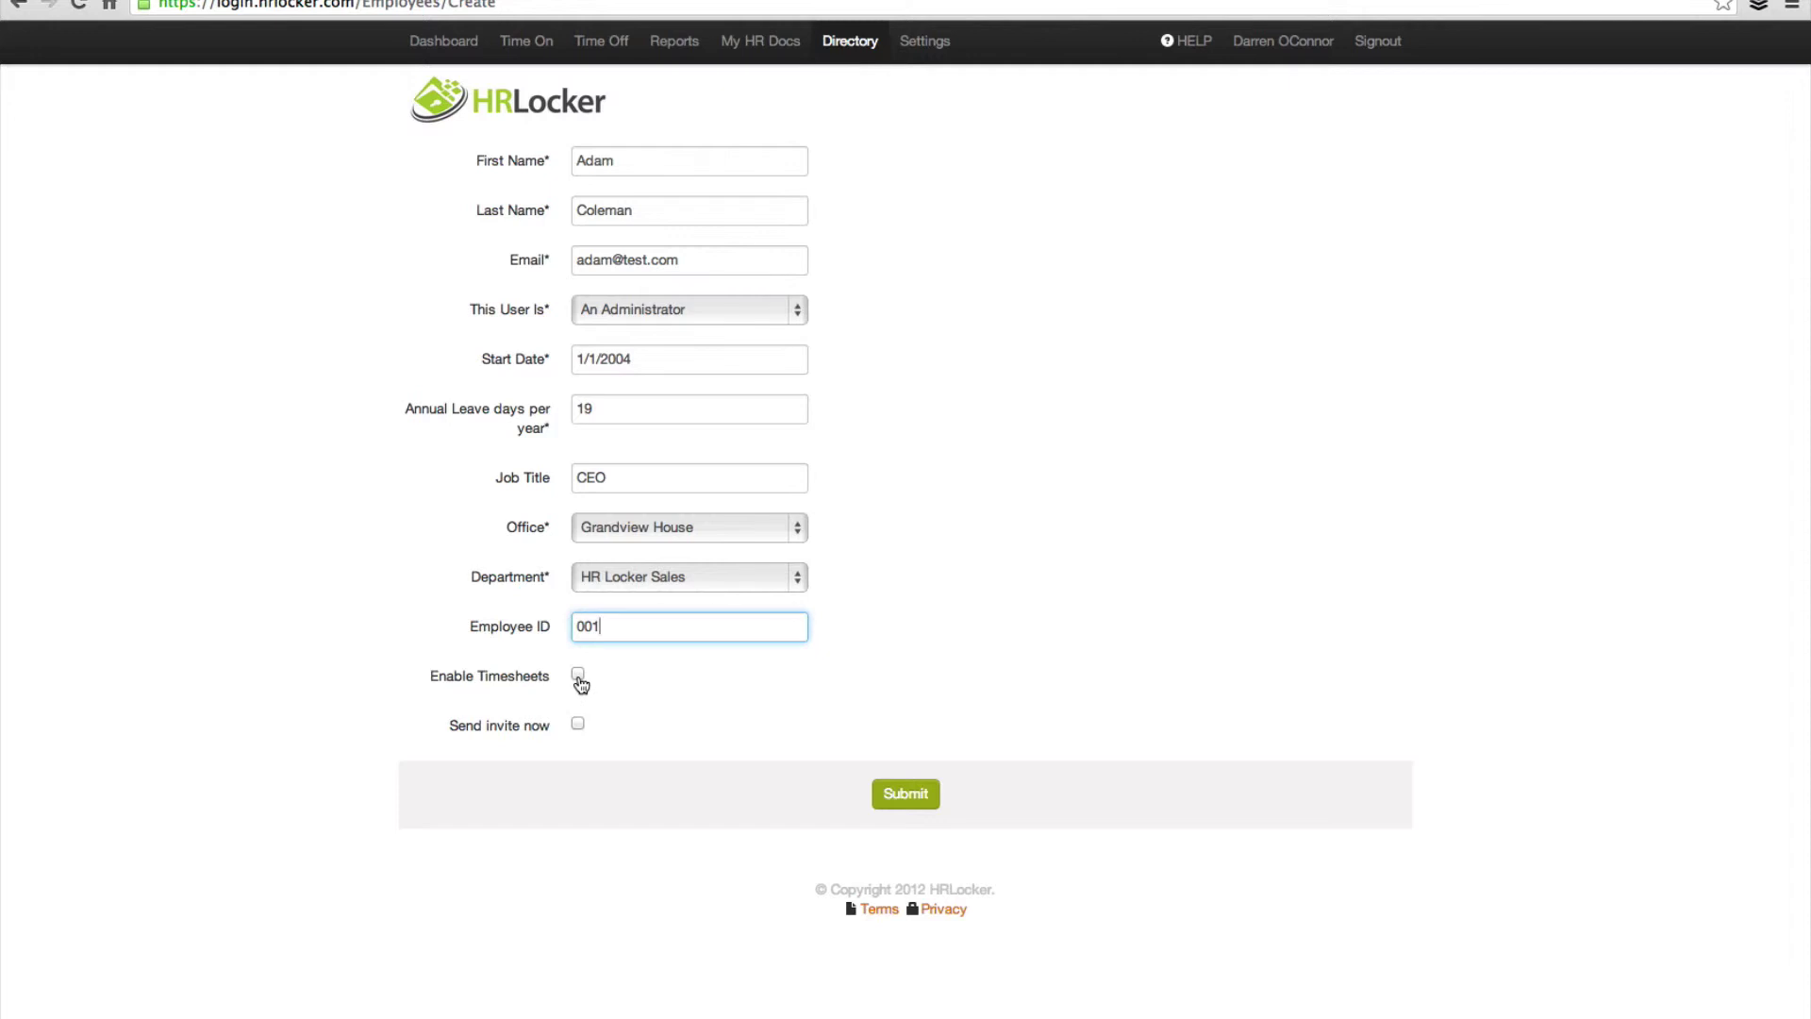
{"action": "left_click", "coordinate": [578, 676]}
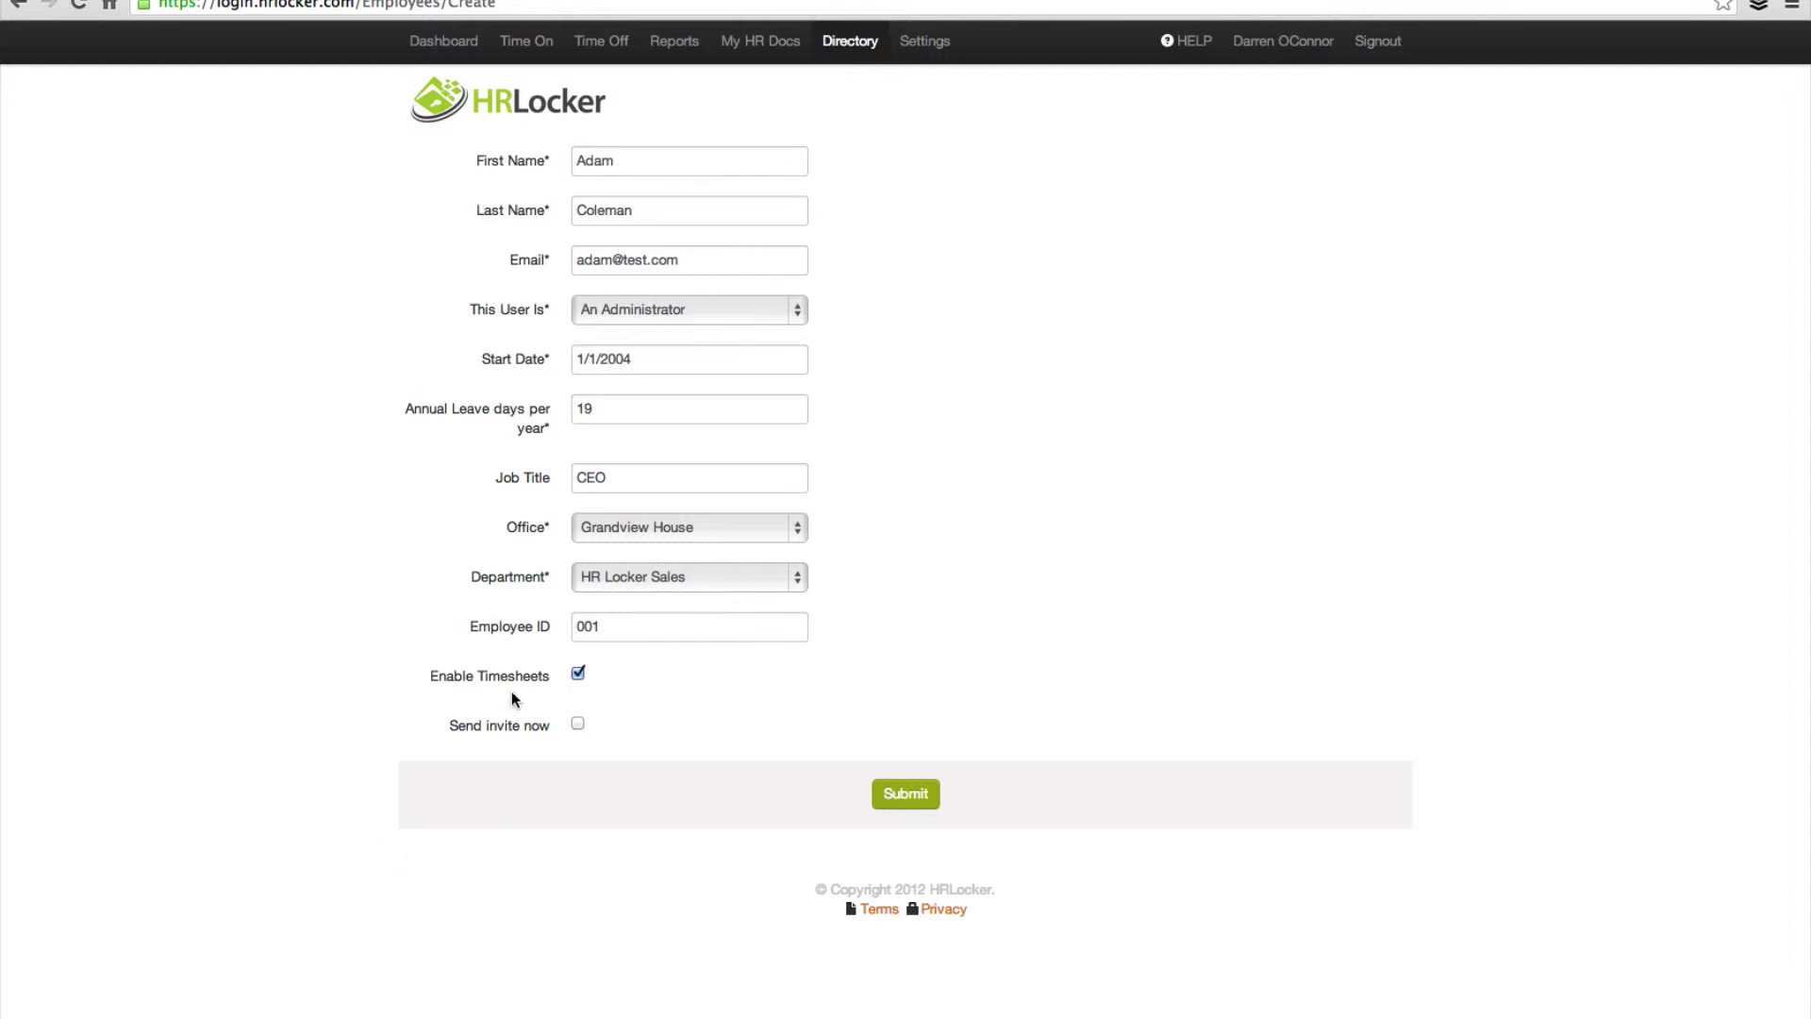
{"action": "left_click", "coordinate": [579, 726]}
{"action": "left_click", "coordinate": [906, 795]}
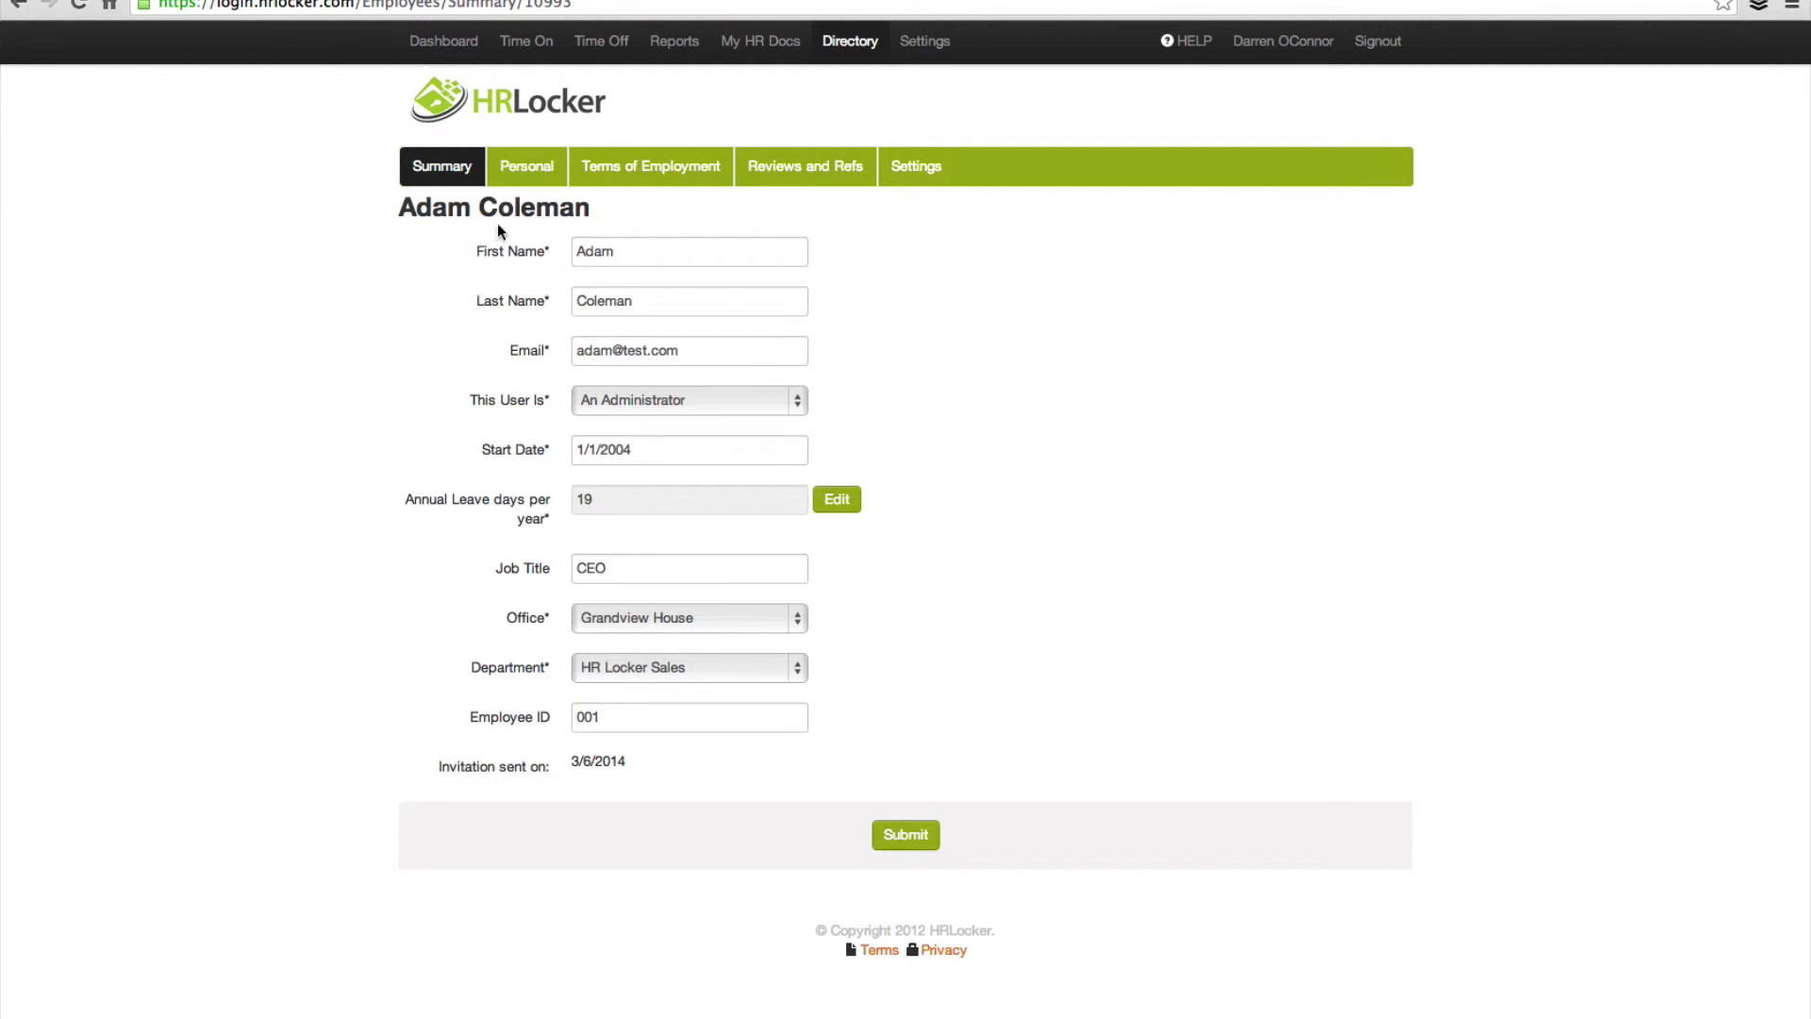
Step: Scroll through the employee's Personal details, then switch to Terms of Employment
{"action": "left_click", "coordinate": [534, 170]}
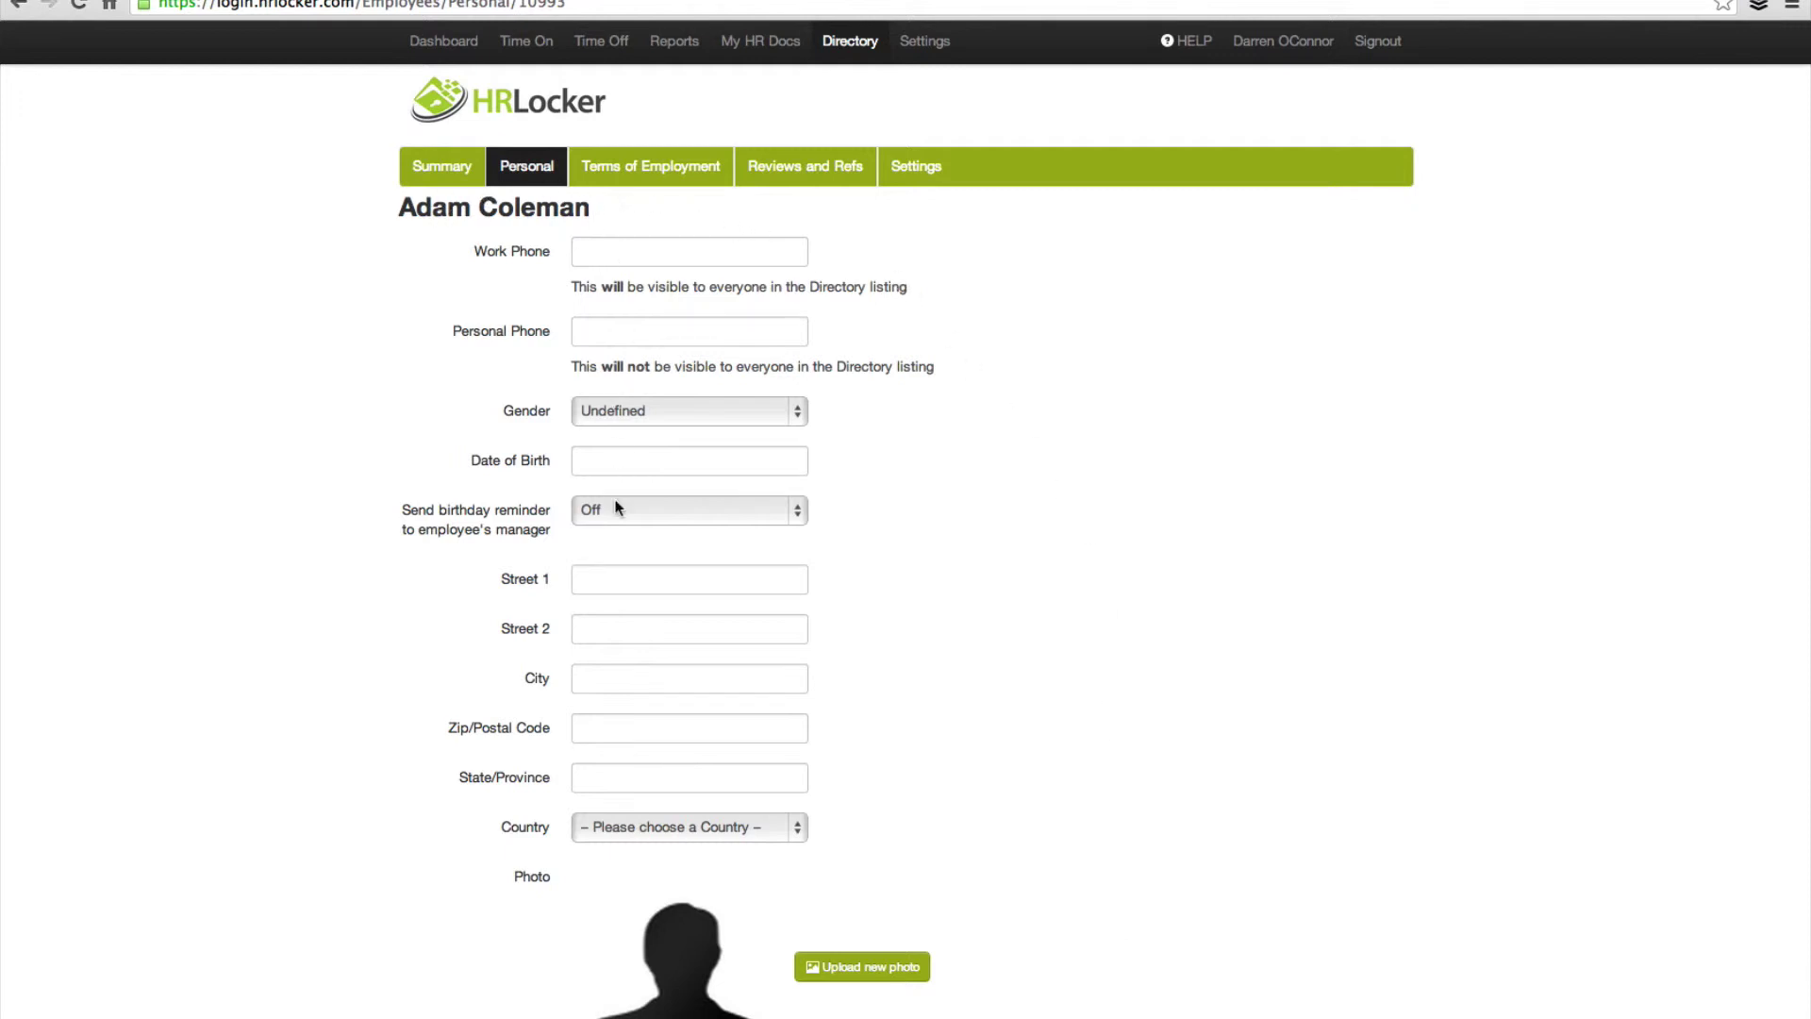
{"action": "scroll", "coordinate": [398, 657], "scroll_direction": "down", "scroll_amount": 5}
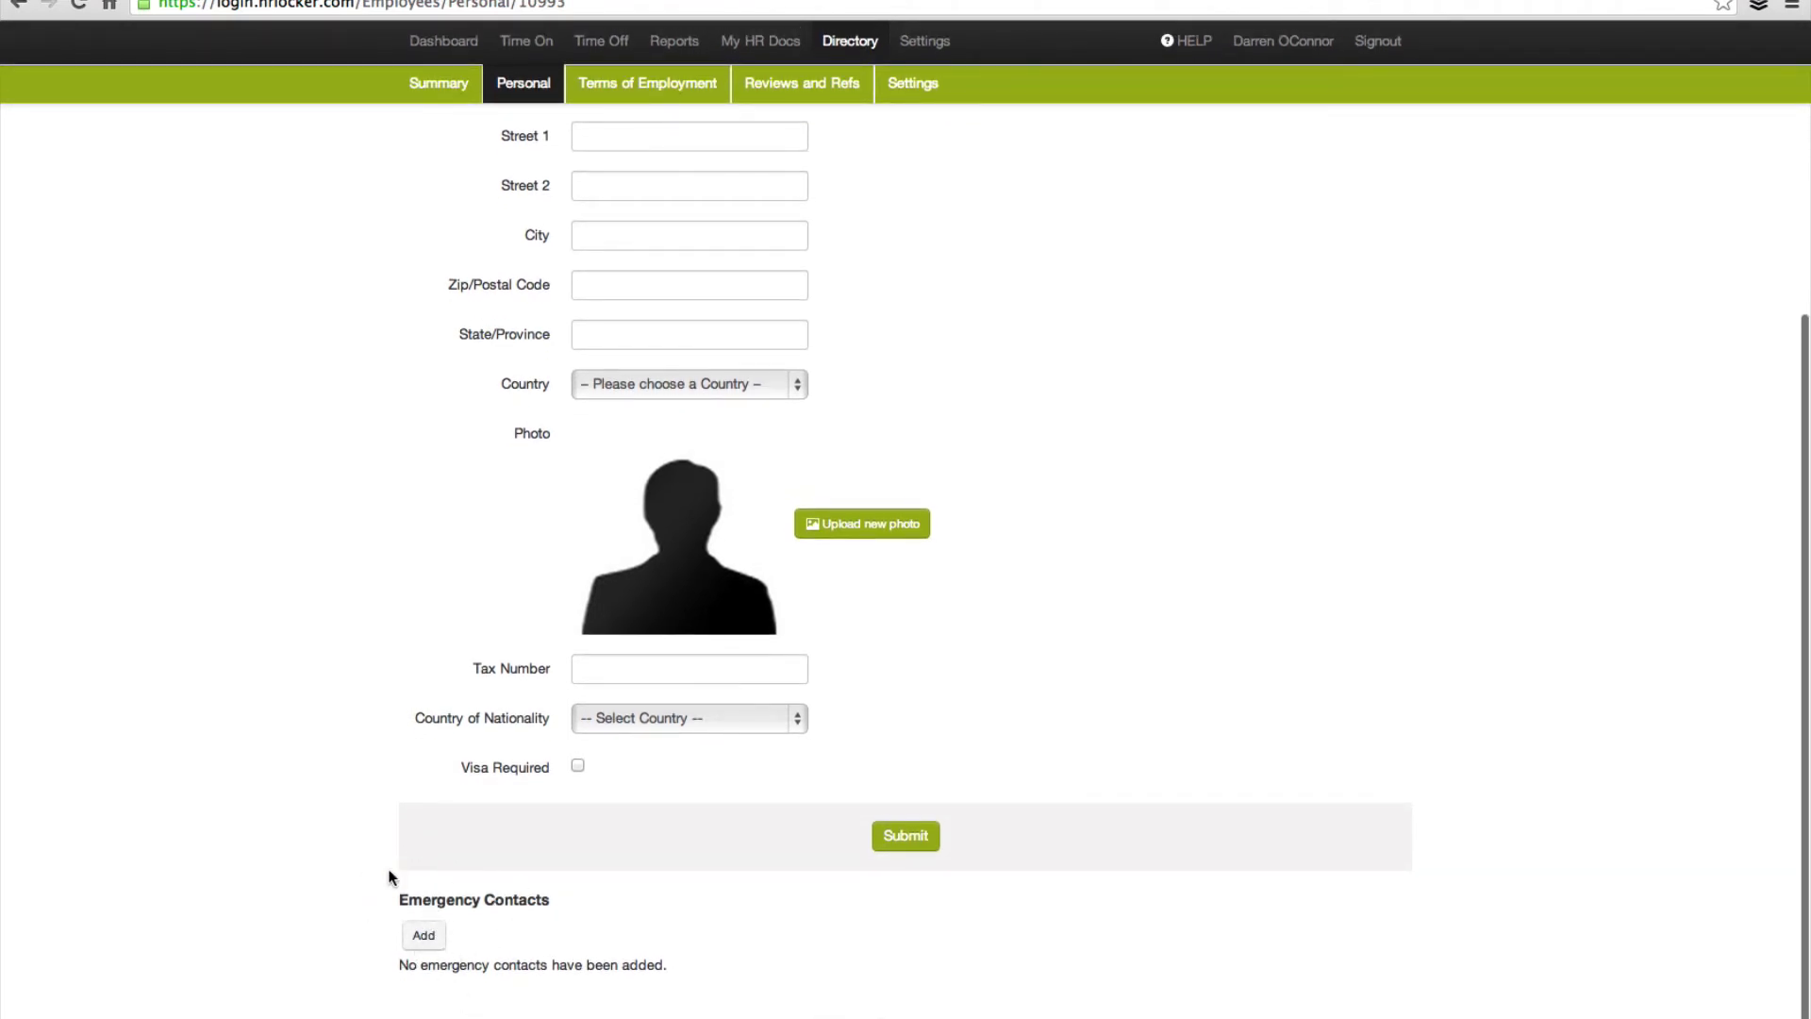
{"action": "scroll", "coordinate": [528, 528], "scroll_direction": "up", "scroll_amount": 6}
{"action": "left_click", "coordinate": [645, 166]}
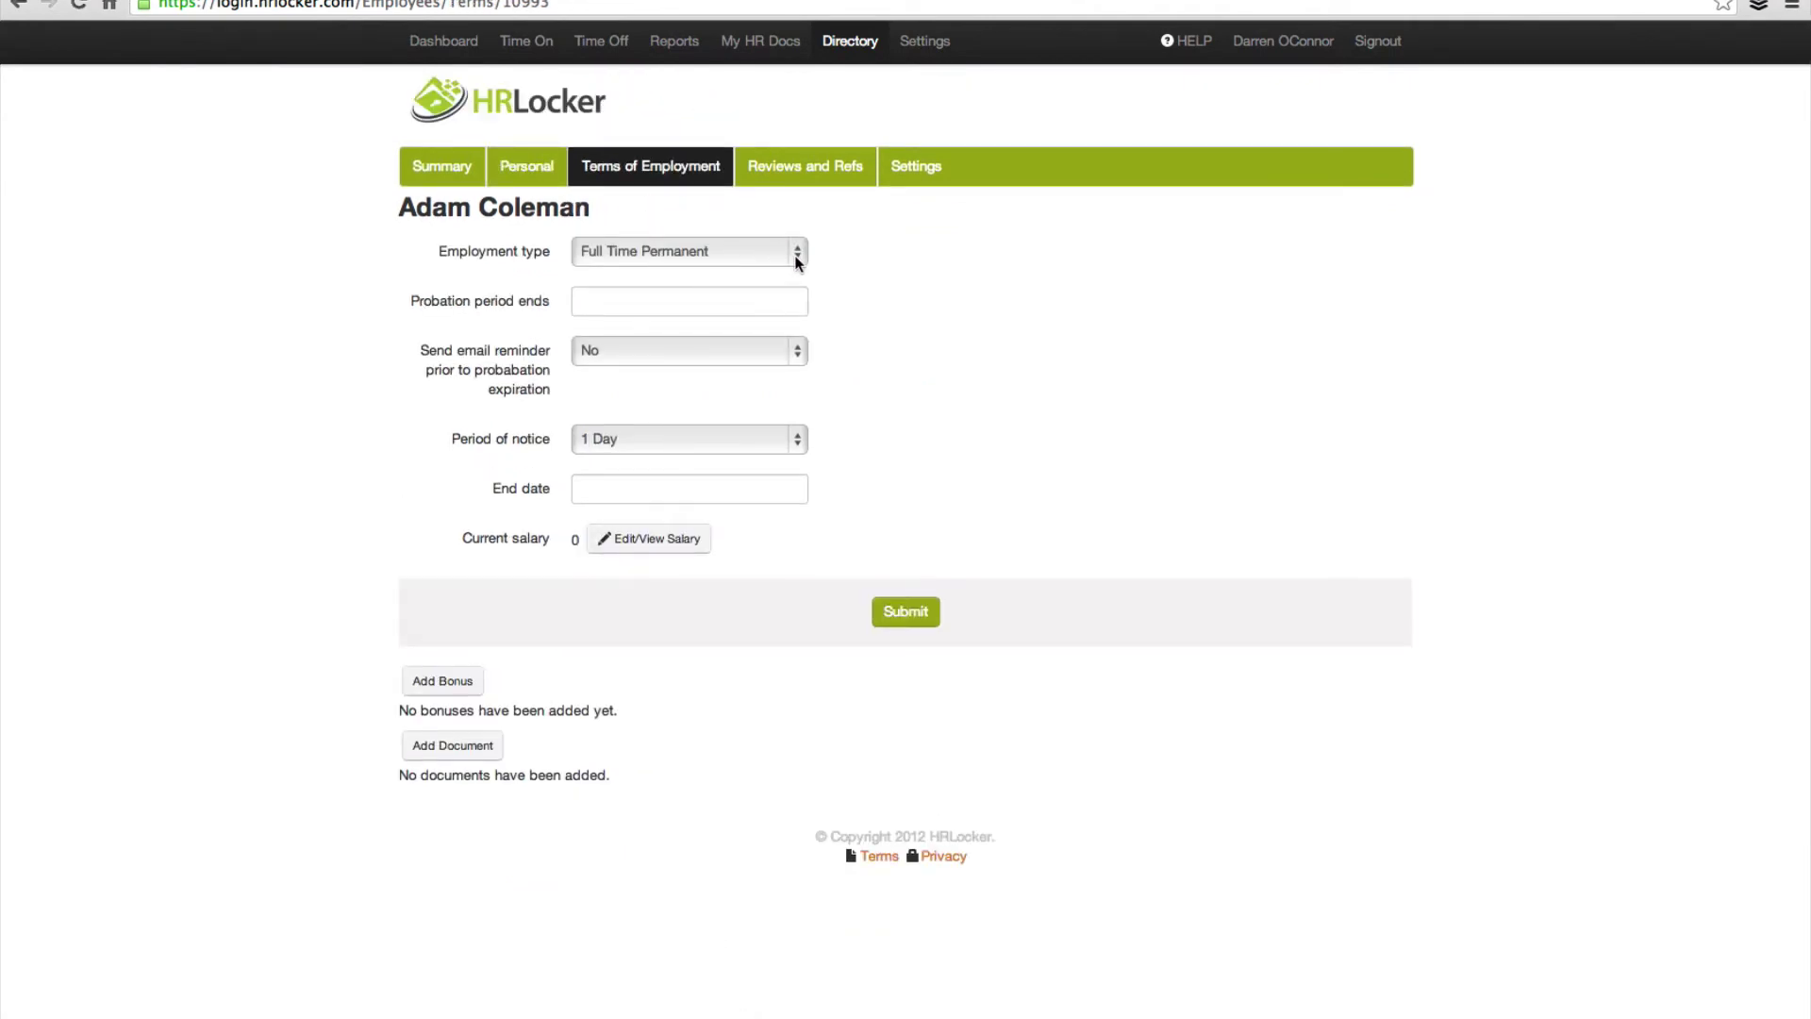
Step: Set the period of notice to 2 Months and bring up the Edit/View Salary form
{"action": "left_click", "coordinate": [648, 303]}
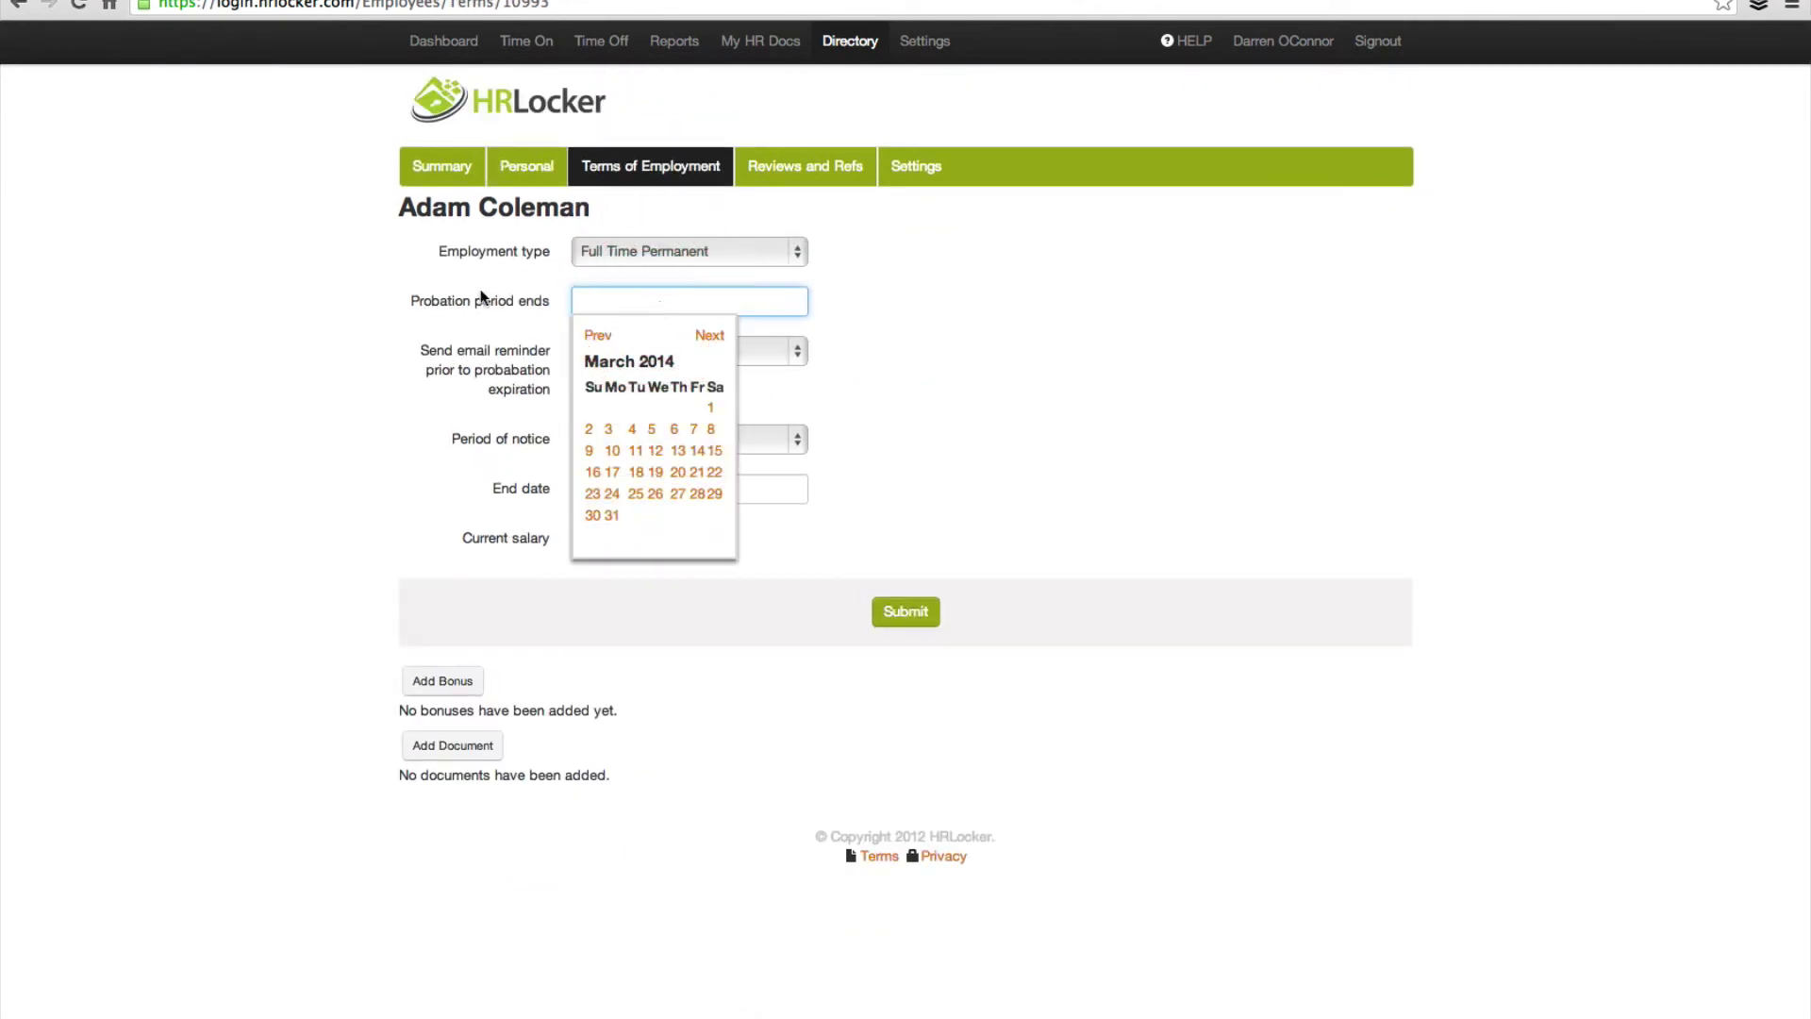
{"action": "left_click", "coordinate": [396, 304]}
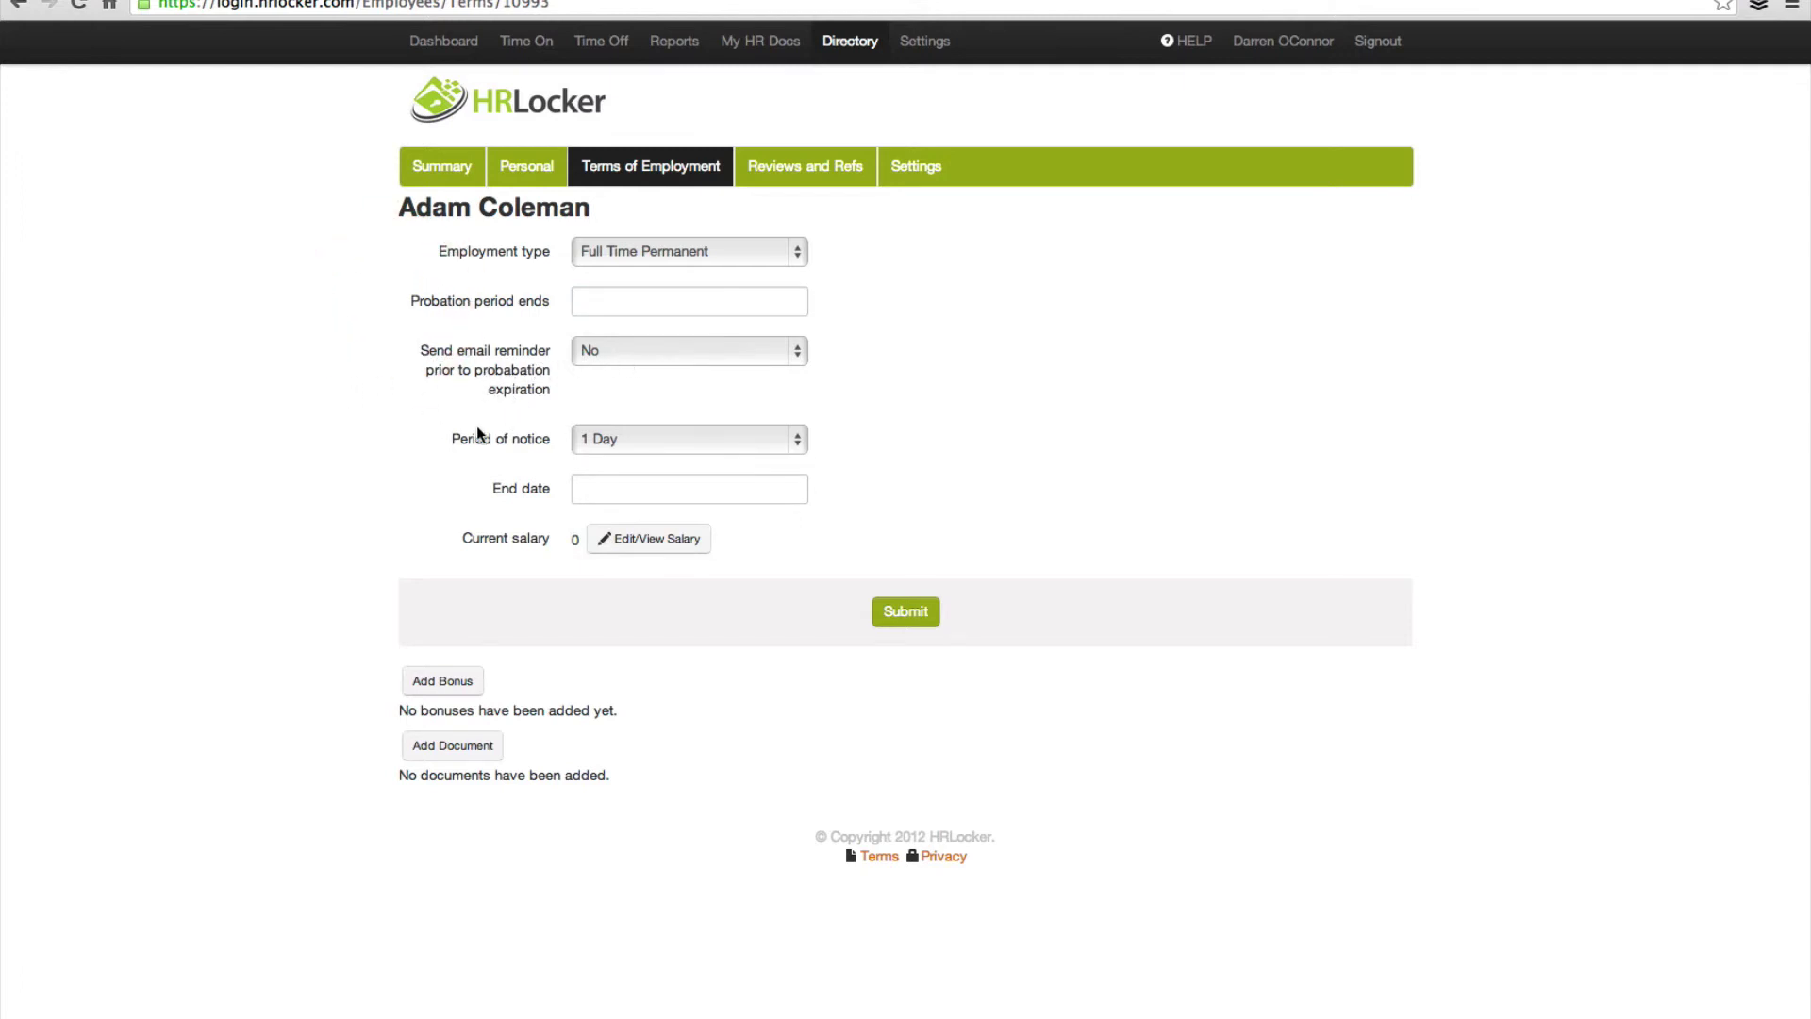
{"action": "left_click", "coordinate": [645, 442]}
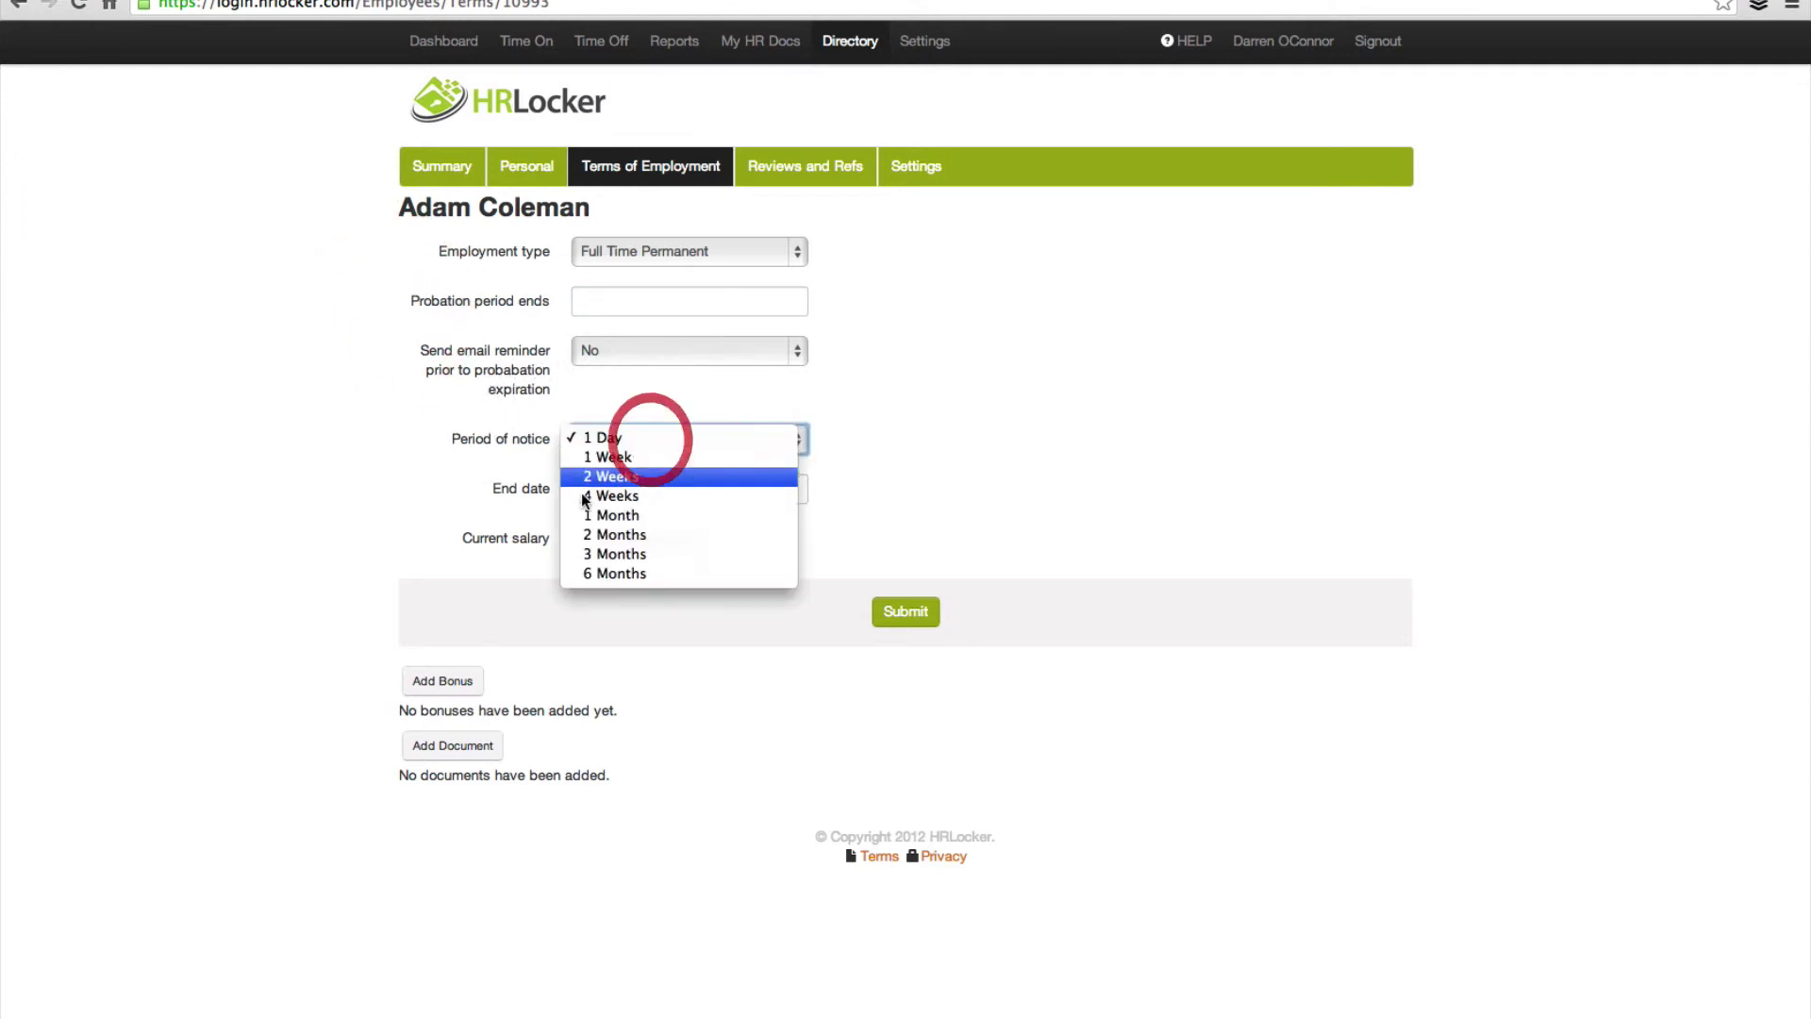
{"action": "left_click", "coordinate": [627, 529]}
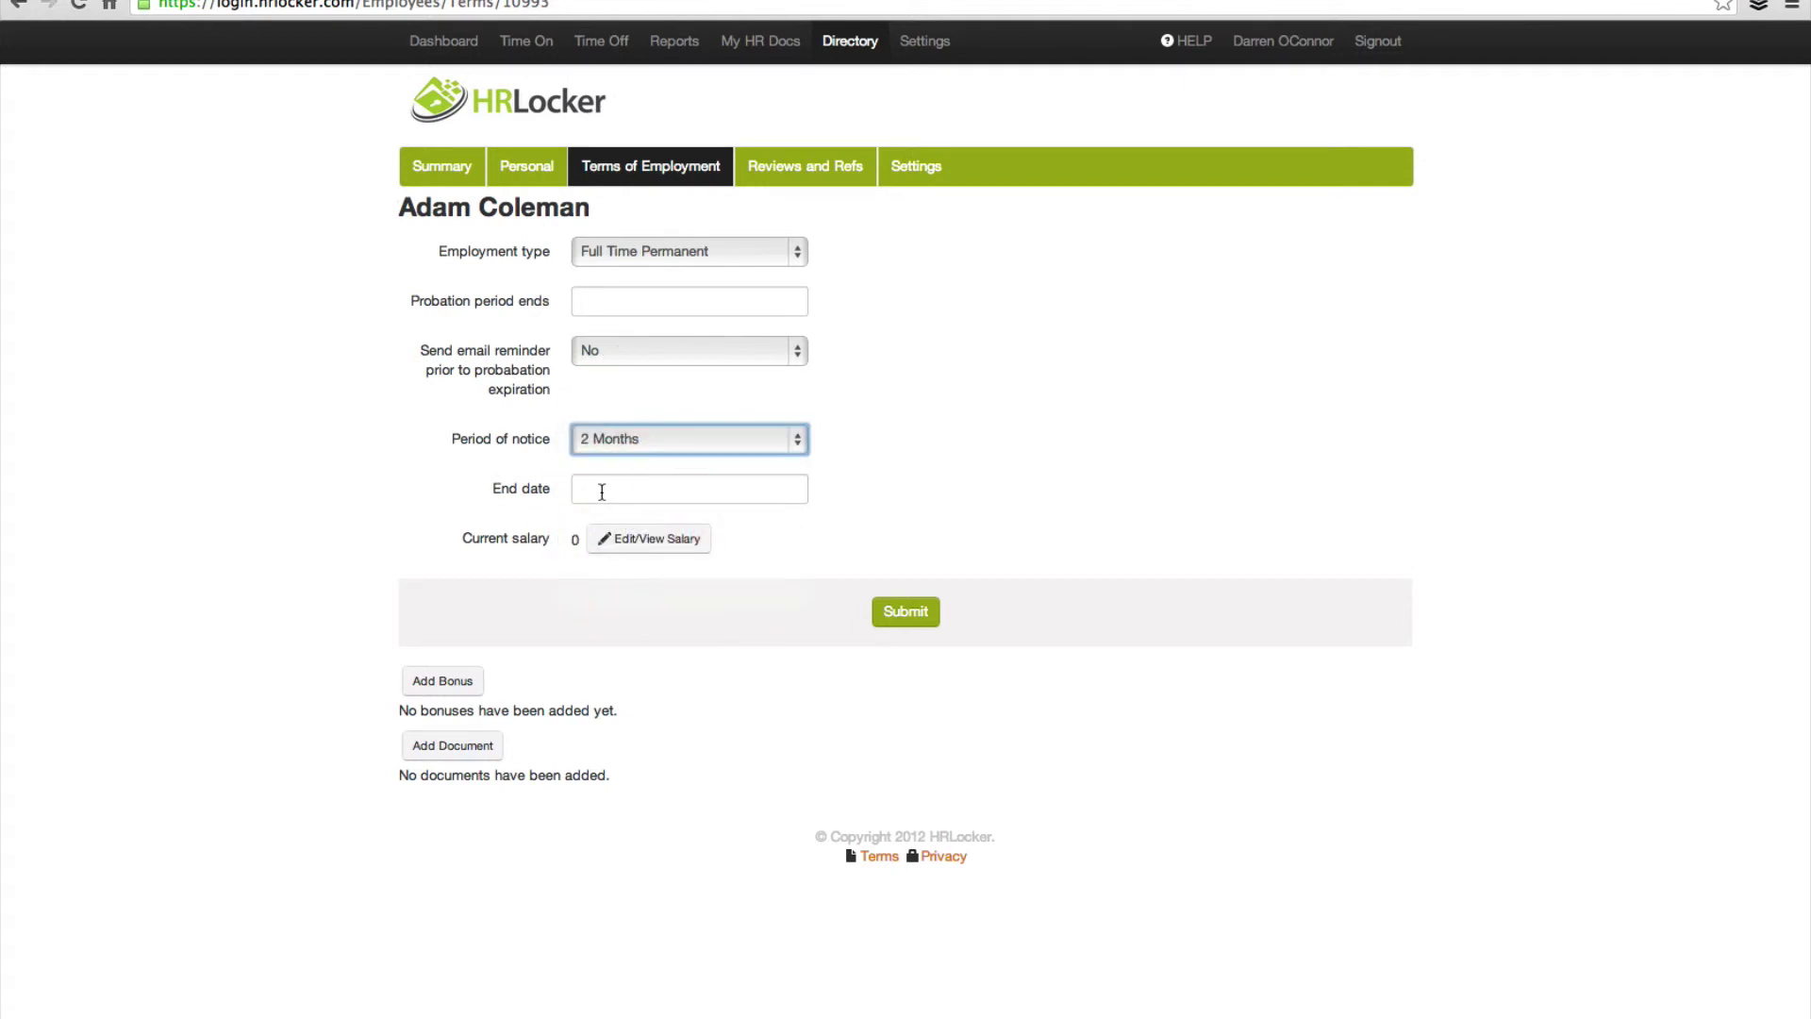
{"action": "left_click", "coordinate": [602, 491]}
{"action": "left_click", "coordinate": [536, 500]}
{"action": "left_click", "coordinate": [687, 552]}
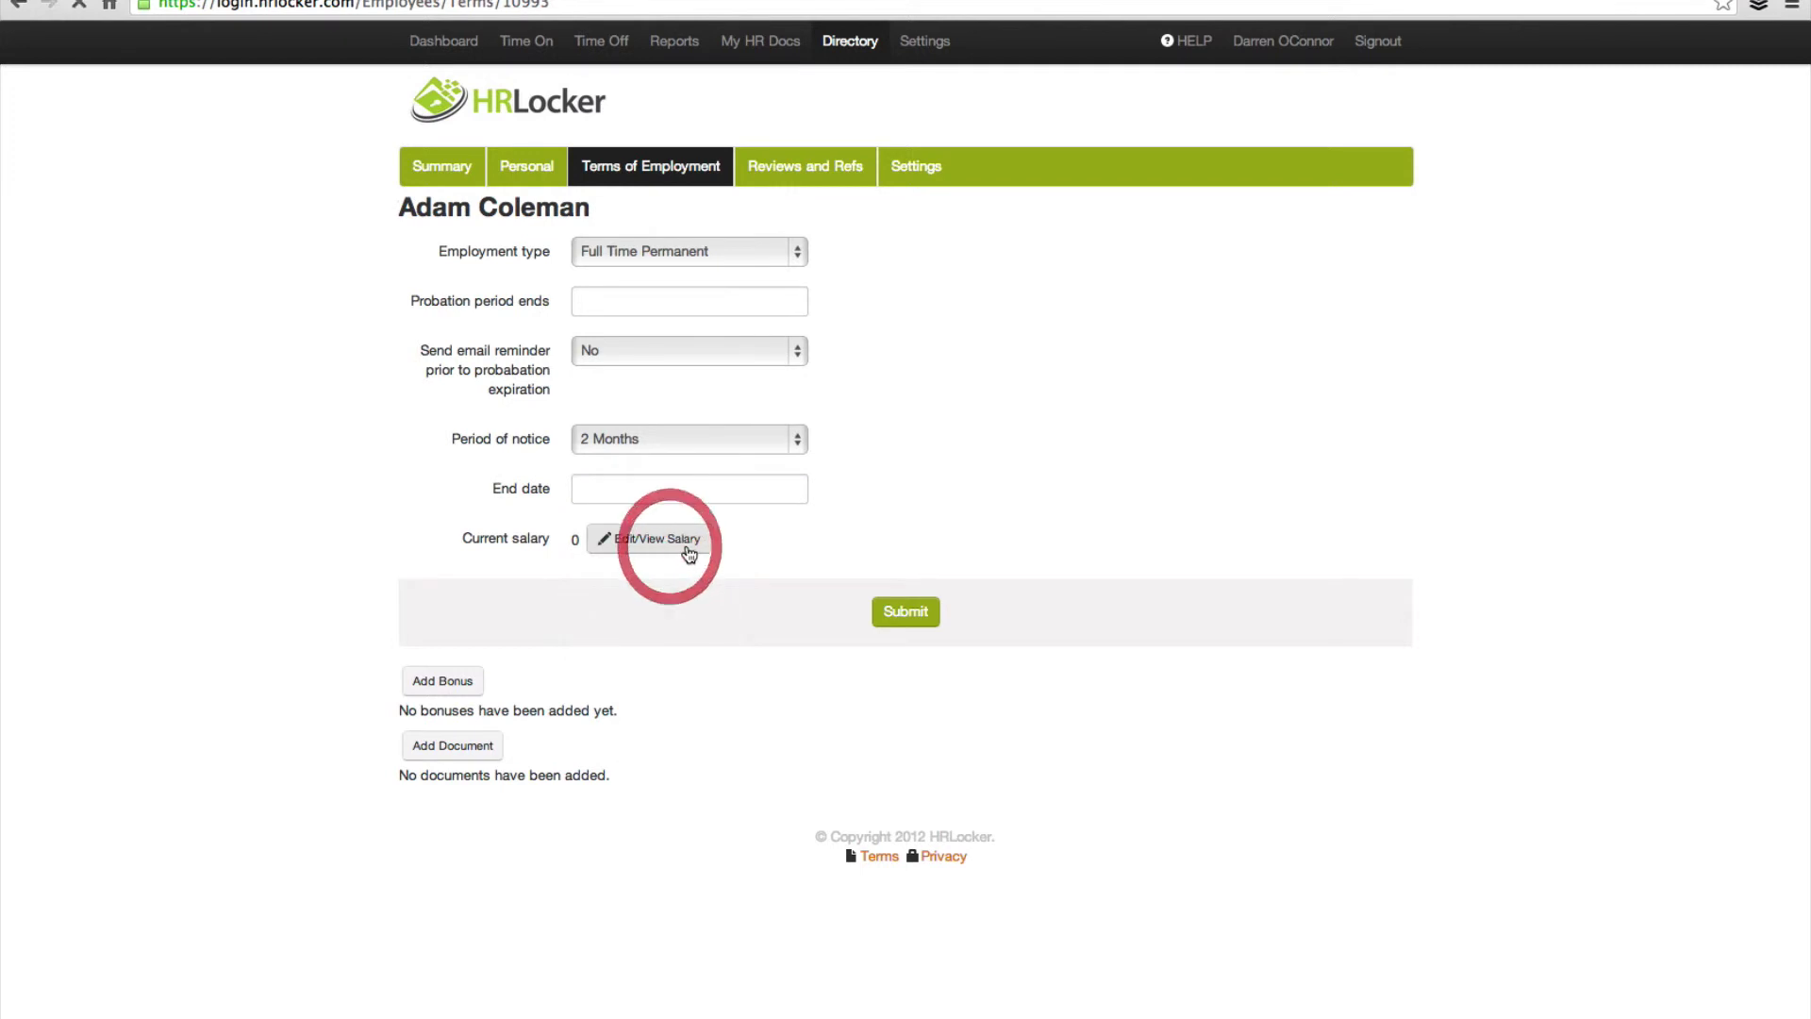
Step: Enter a salary of 90000 Euro per year, paid monthly
{"action": "left_click", "coordinate": [769, 253]}
{"action": "left_click", "coordinate": [366, 289]}
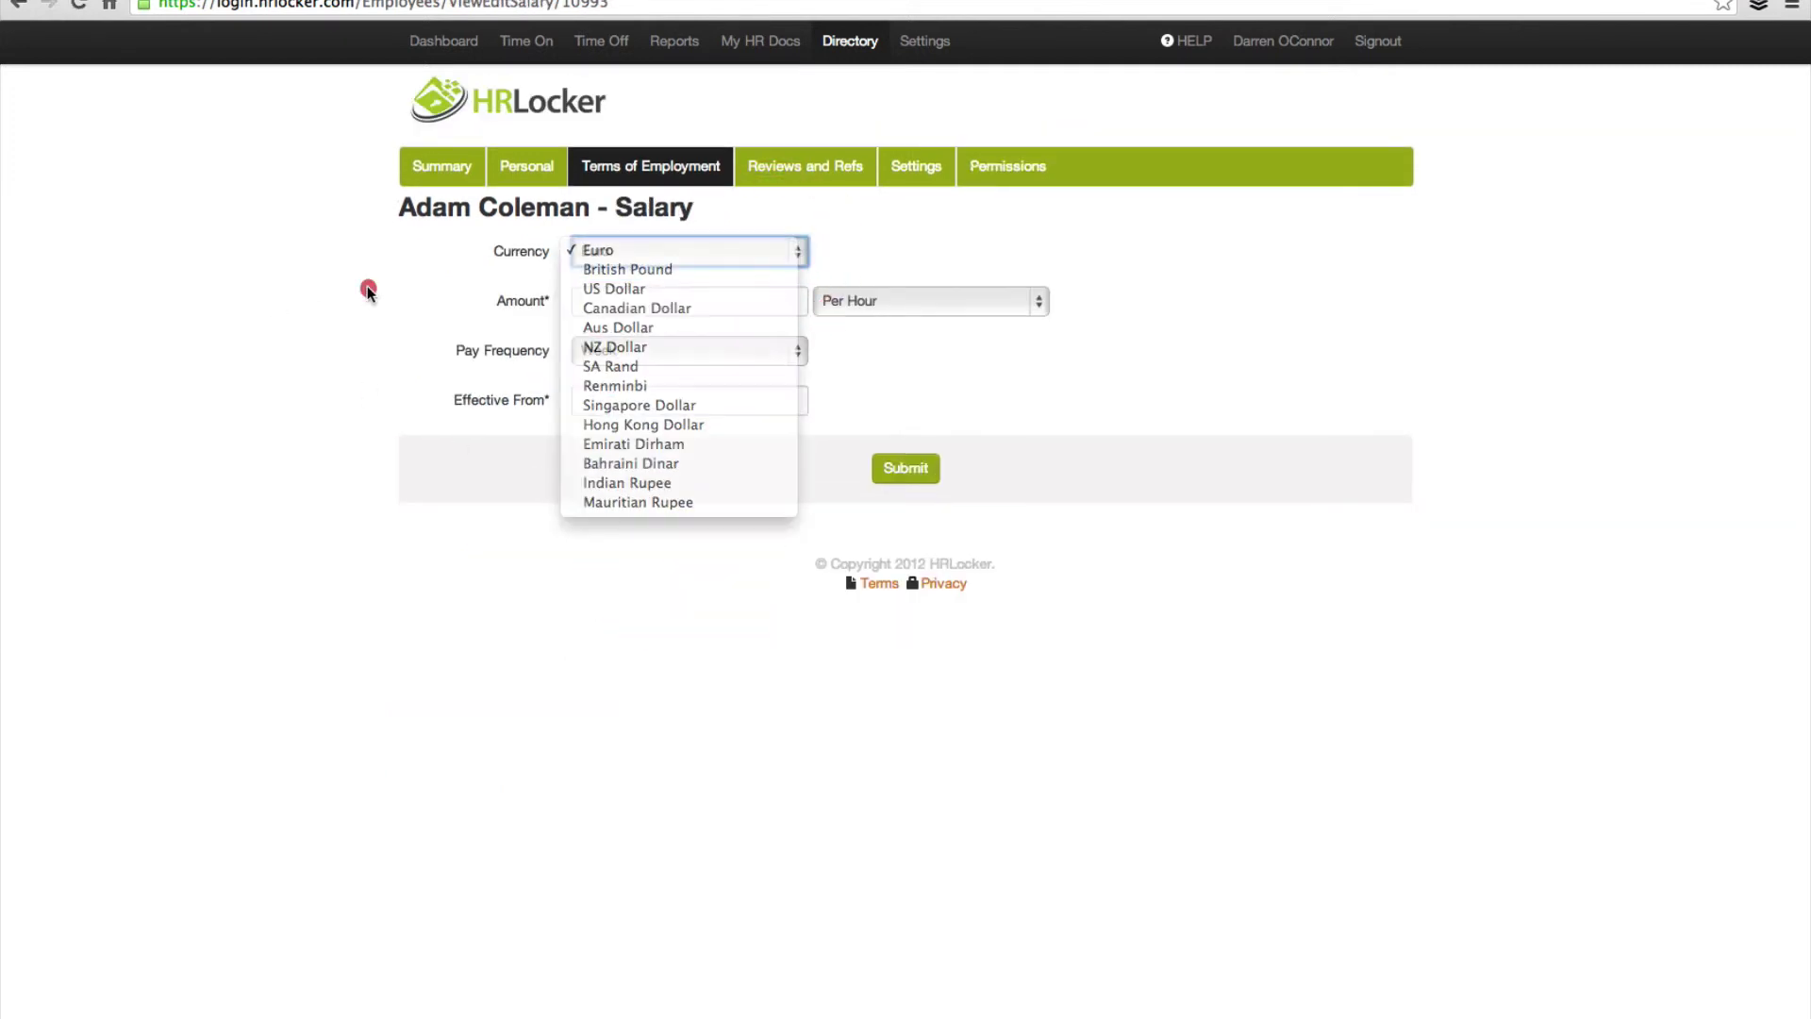
{"action": "left_click", "coordinate": [604, 301]}
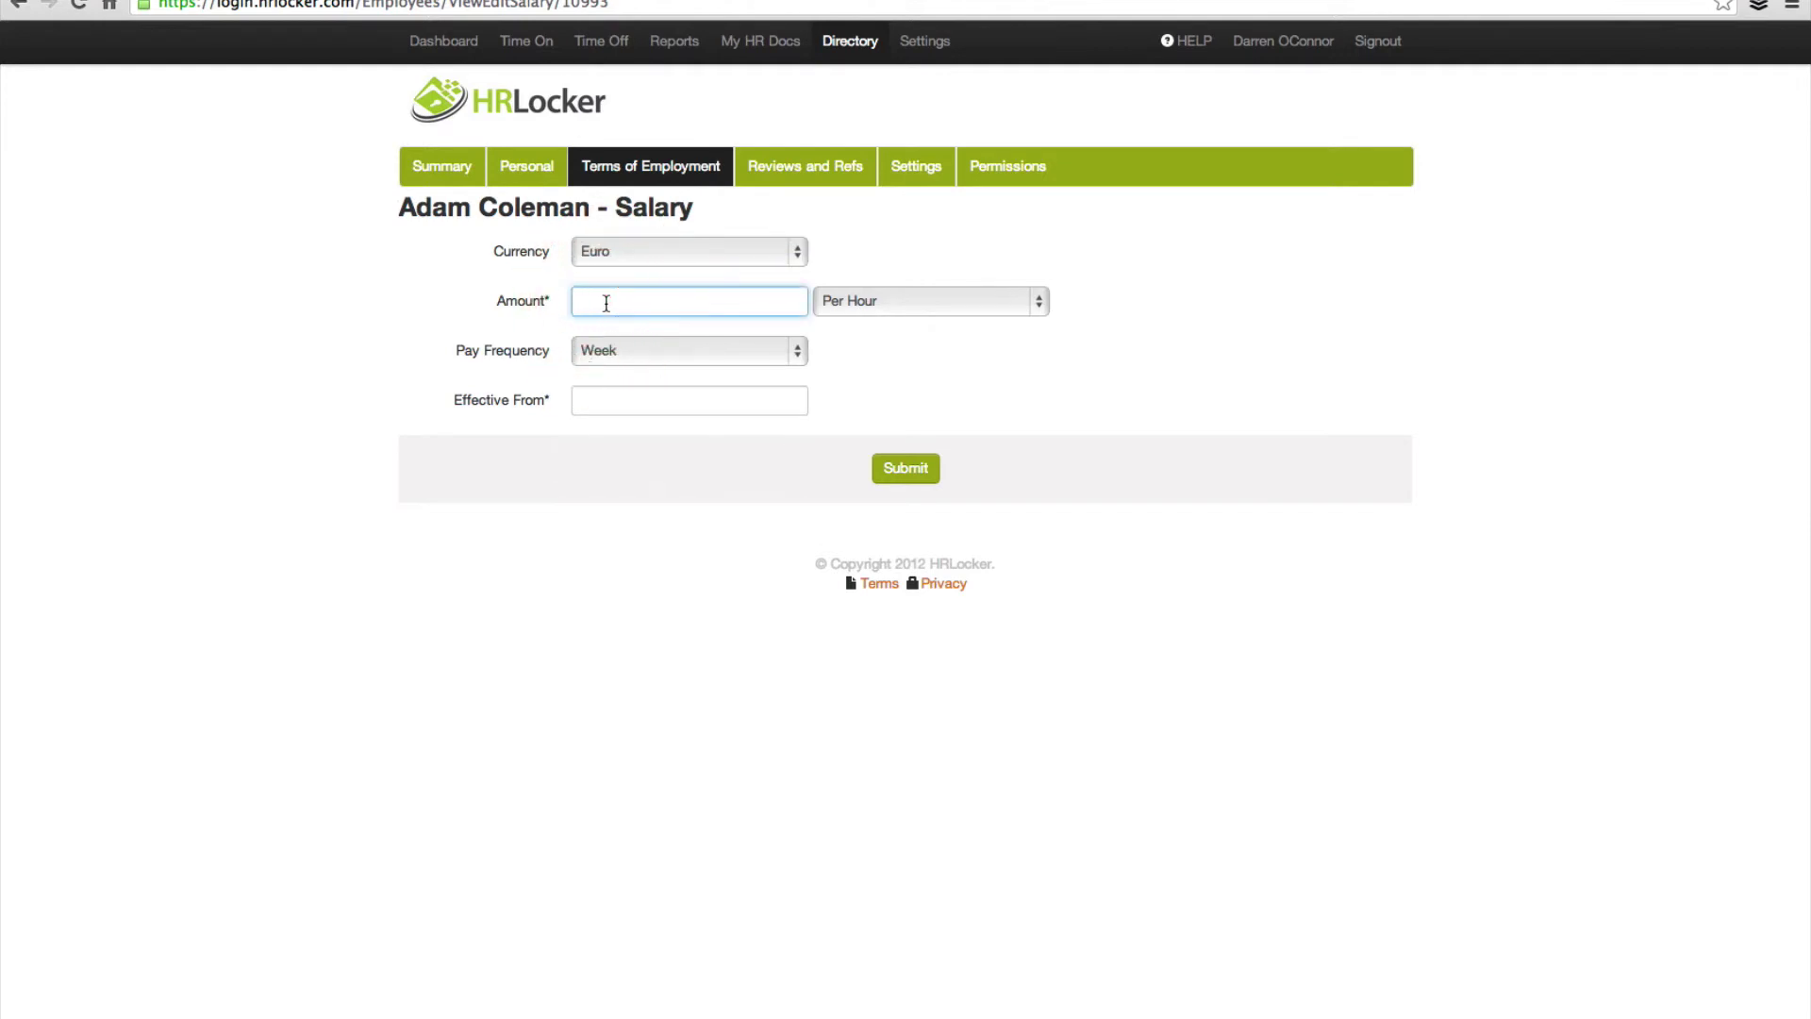
{"action": "type", "text": "90"}
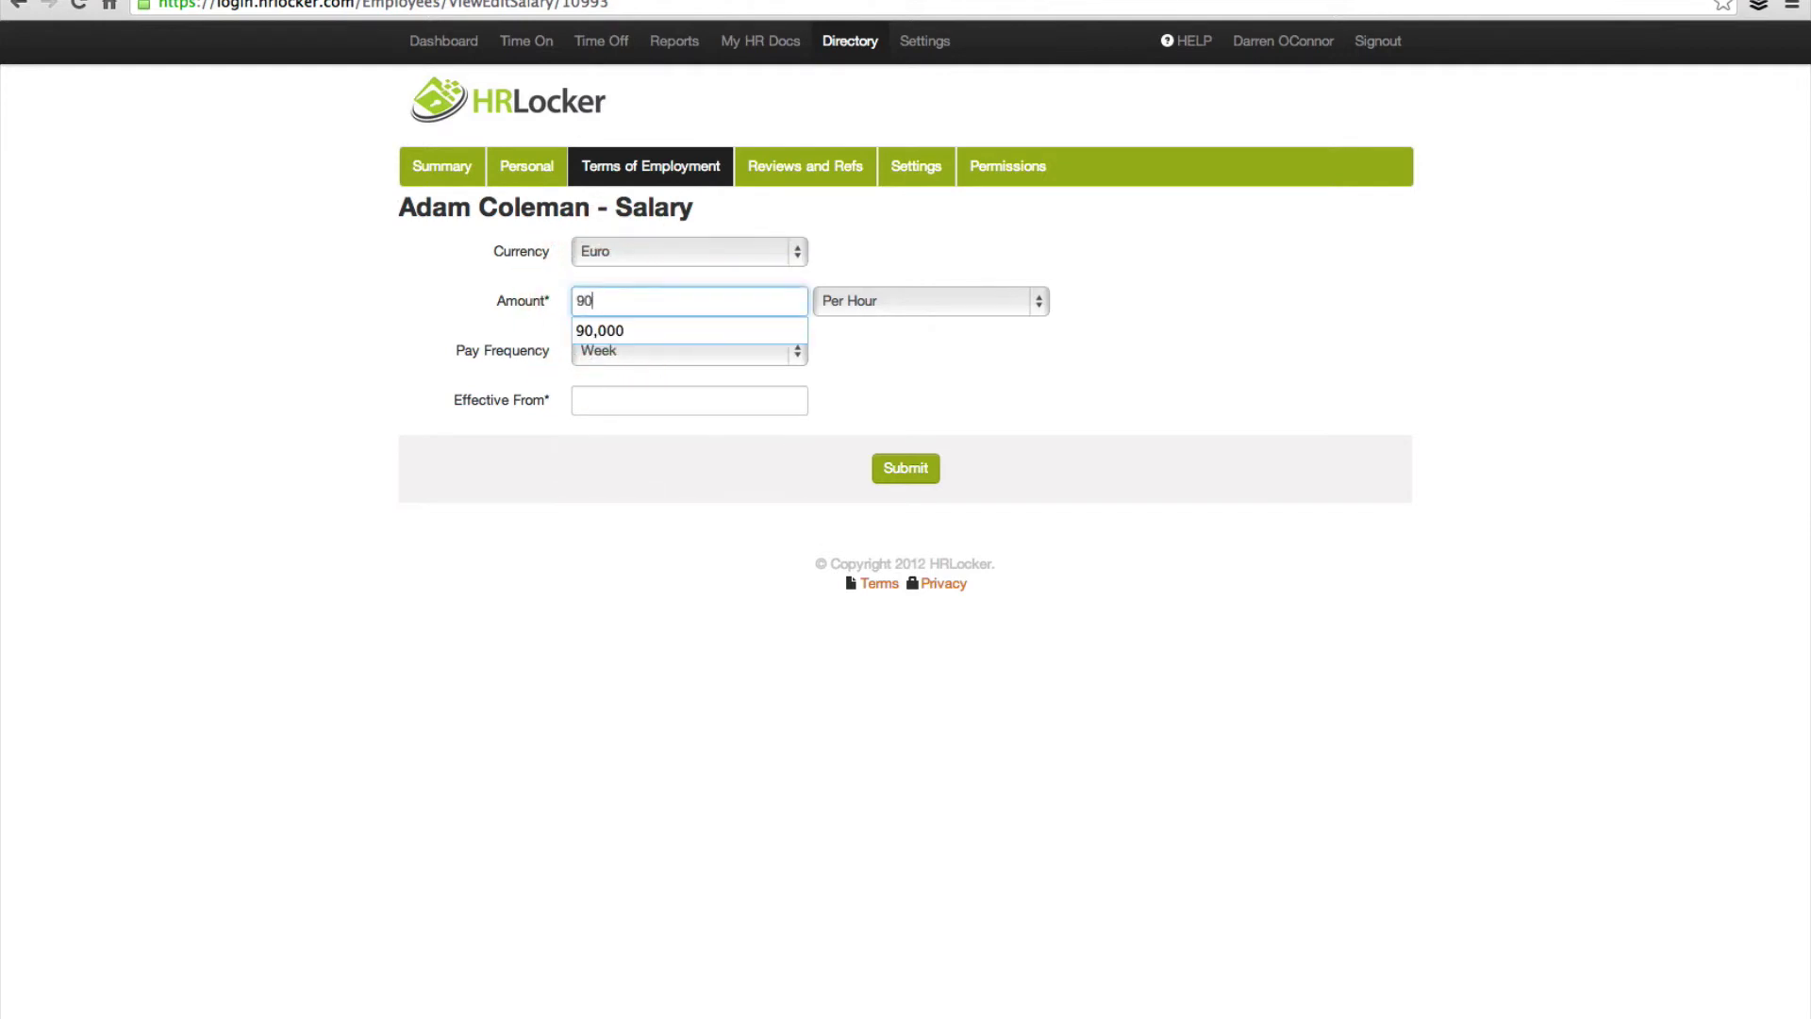
{"action": "type", "text": "000"}
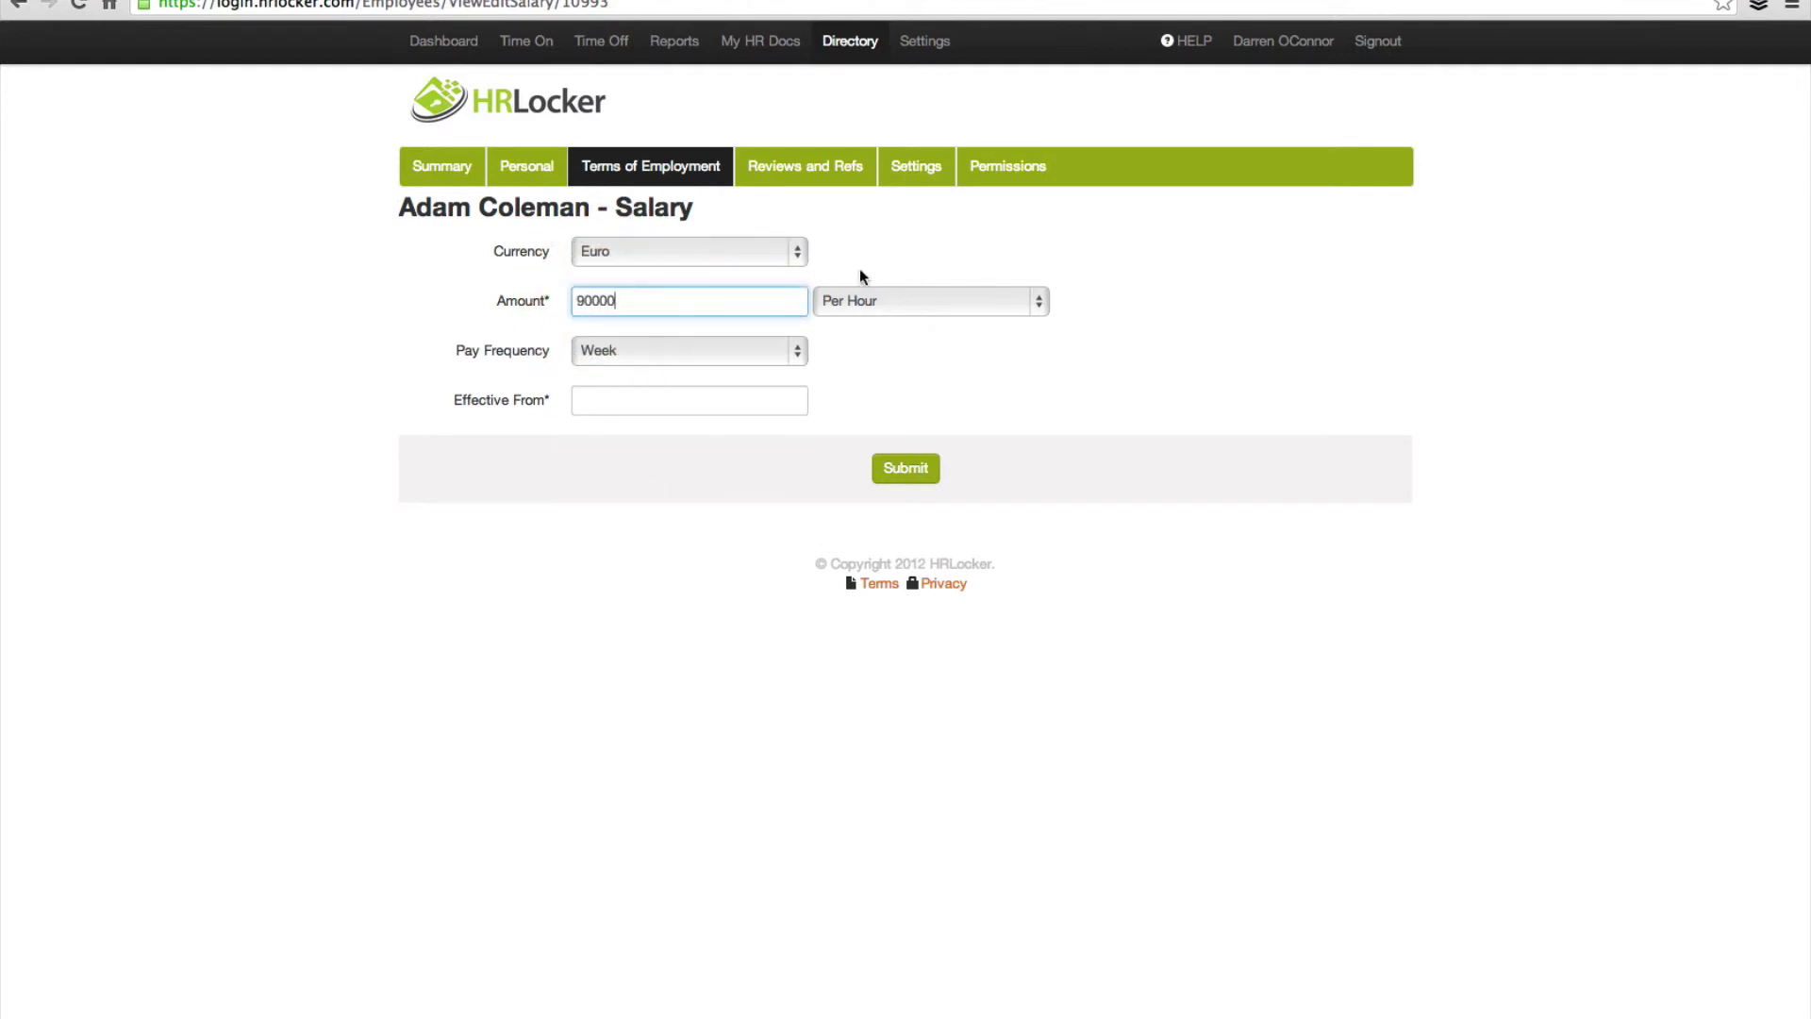
{"action": "left_click", "coordinate": [861, 298]}
{"action": "left_click", "coordinate": [849, 378]}
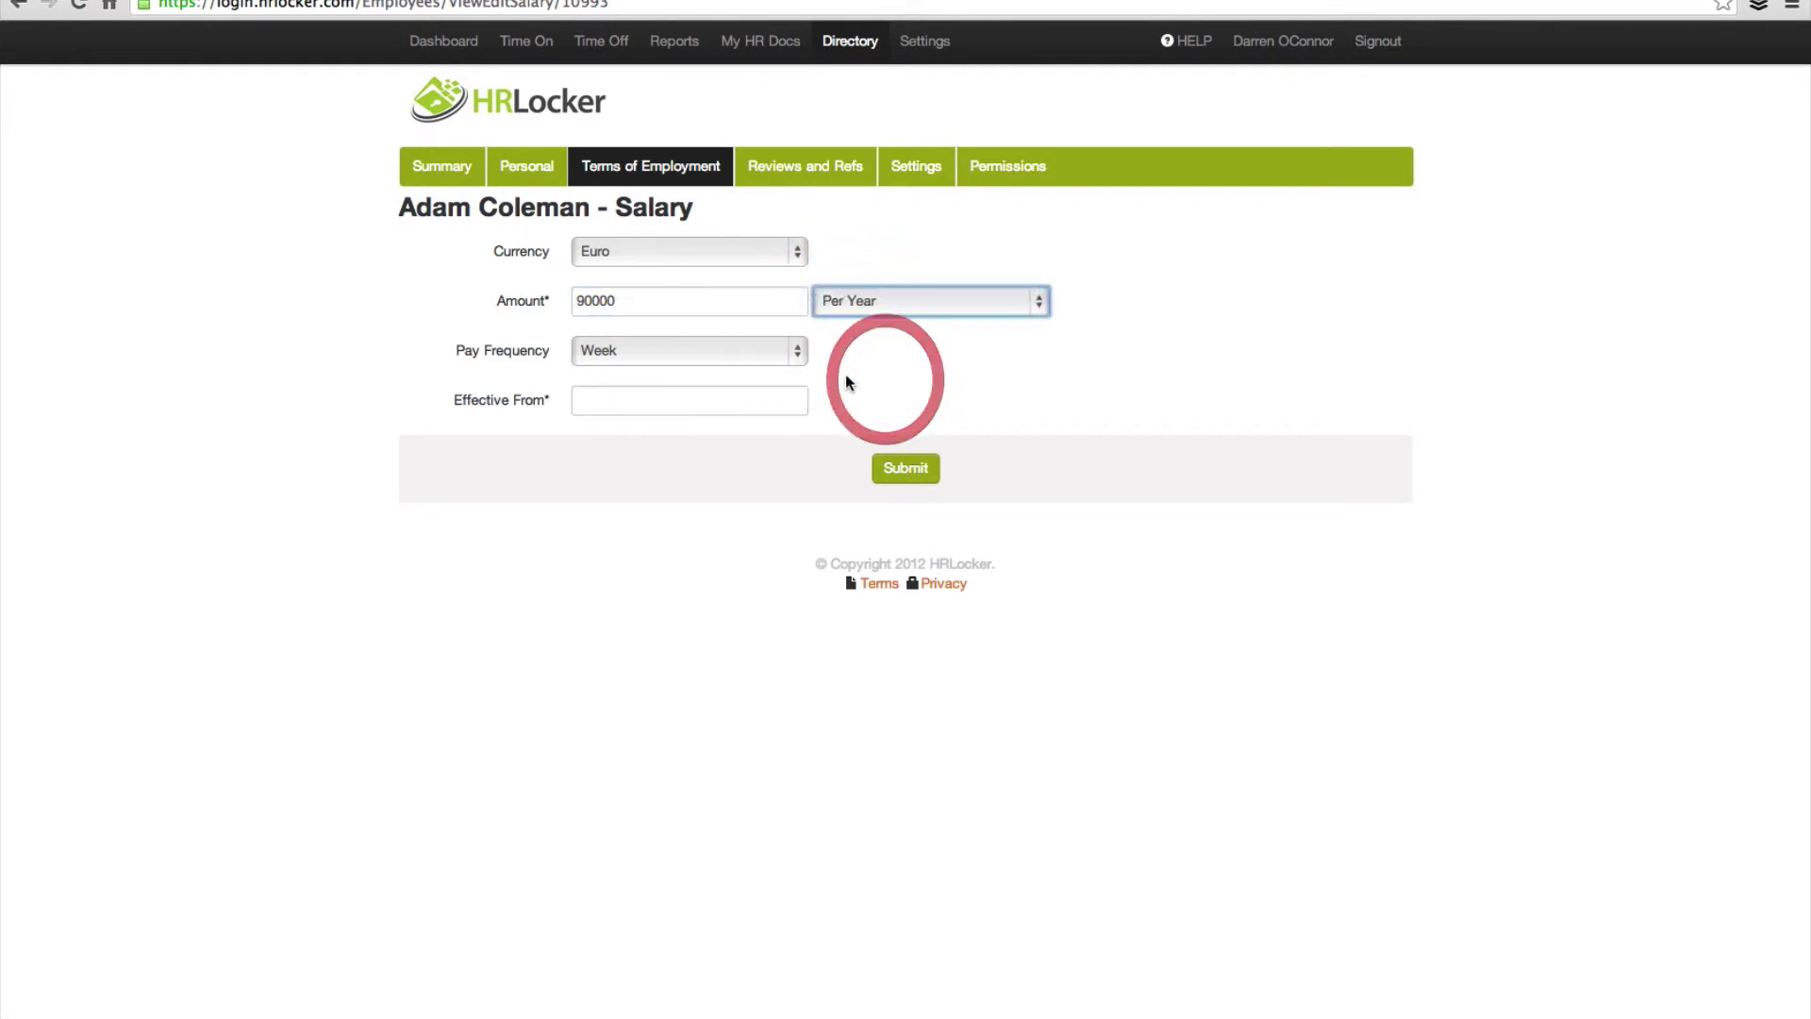
{"action": "left_click", "coordinate": [792, 351]}
{"action": "left_click", "coordinate": [630, 386]}
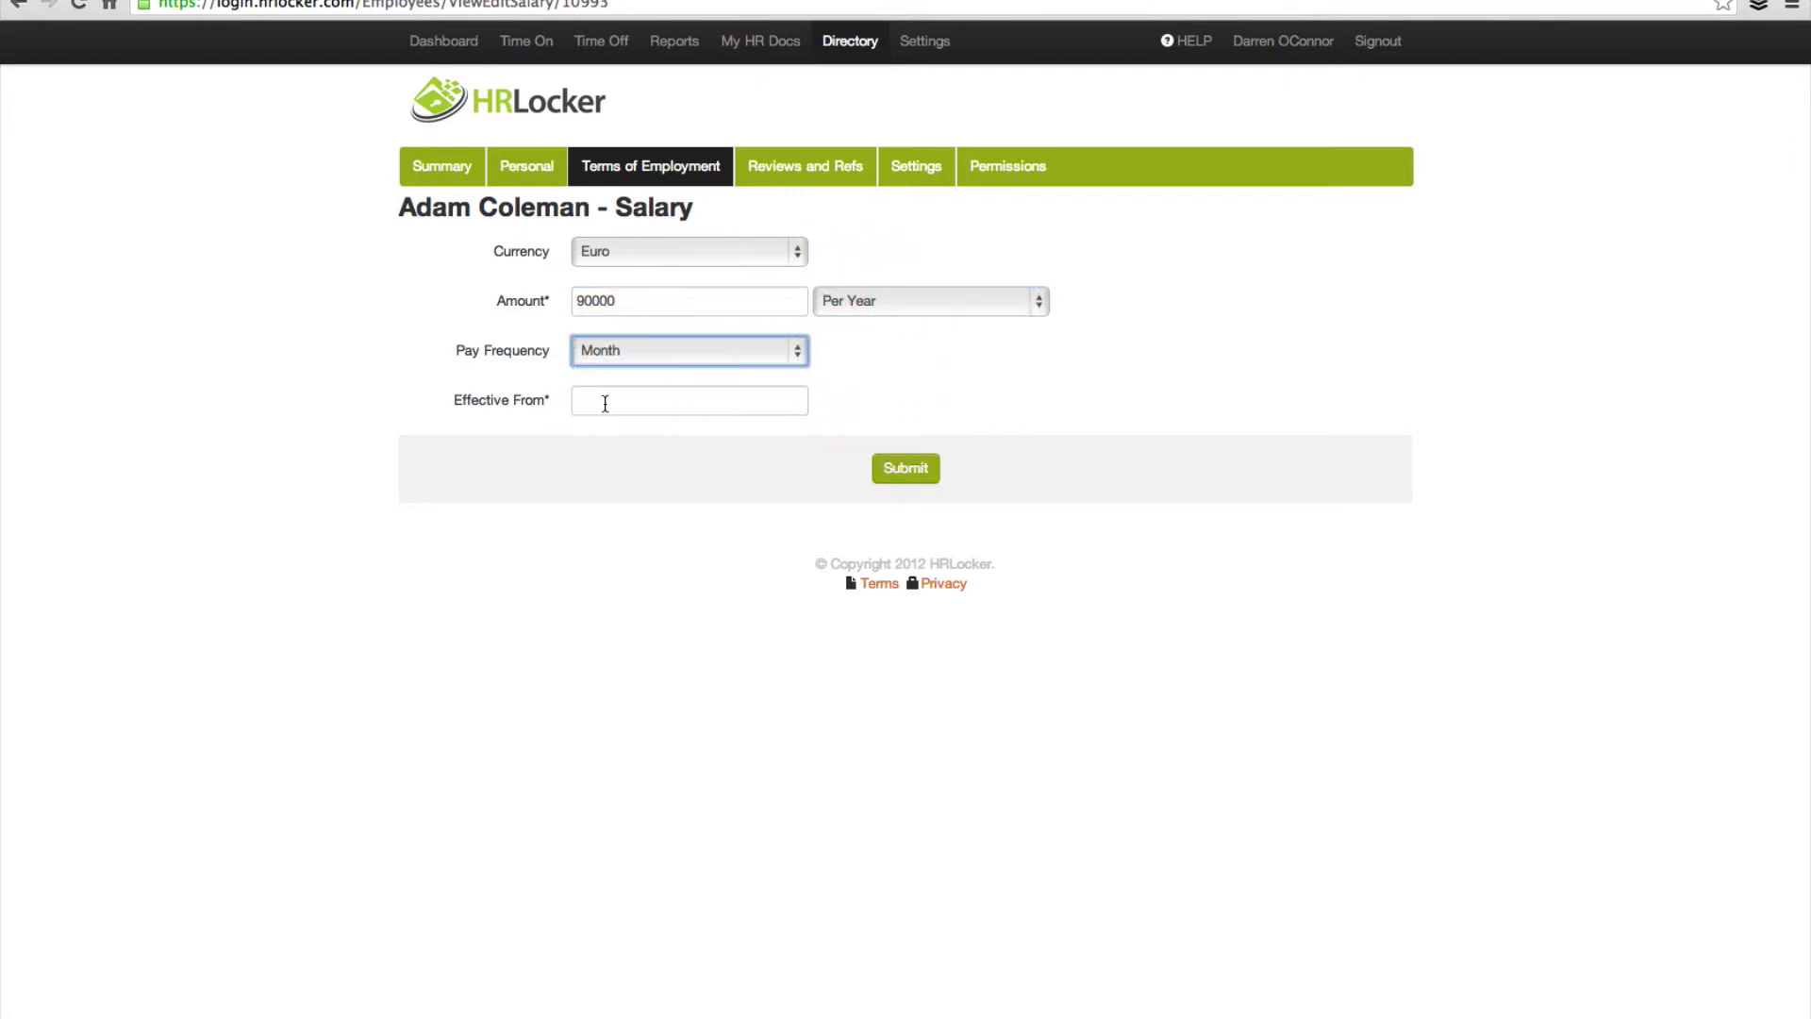
Step: Make the salary effective from 1/1/2014, submit it, and go to Reviews and Refs
{"action": "left_click", "coordinate": [607, 403]}
{"action": "left_click", "coordinate": [597, 434]}
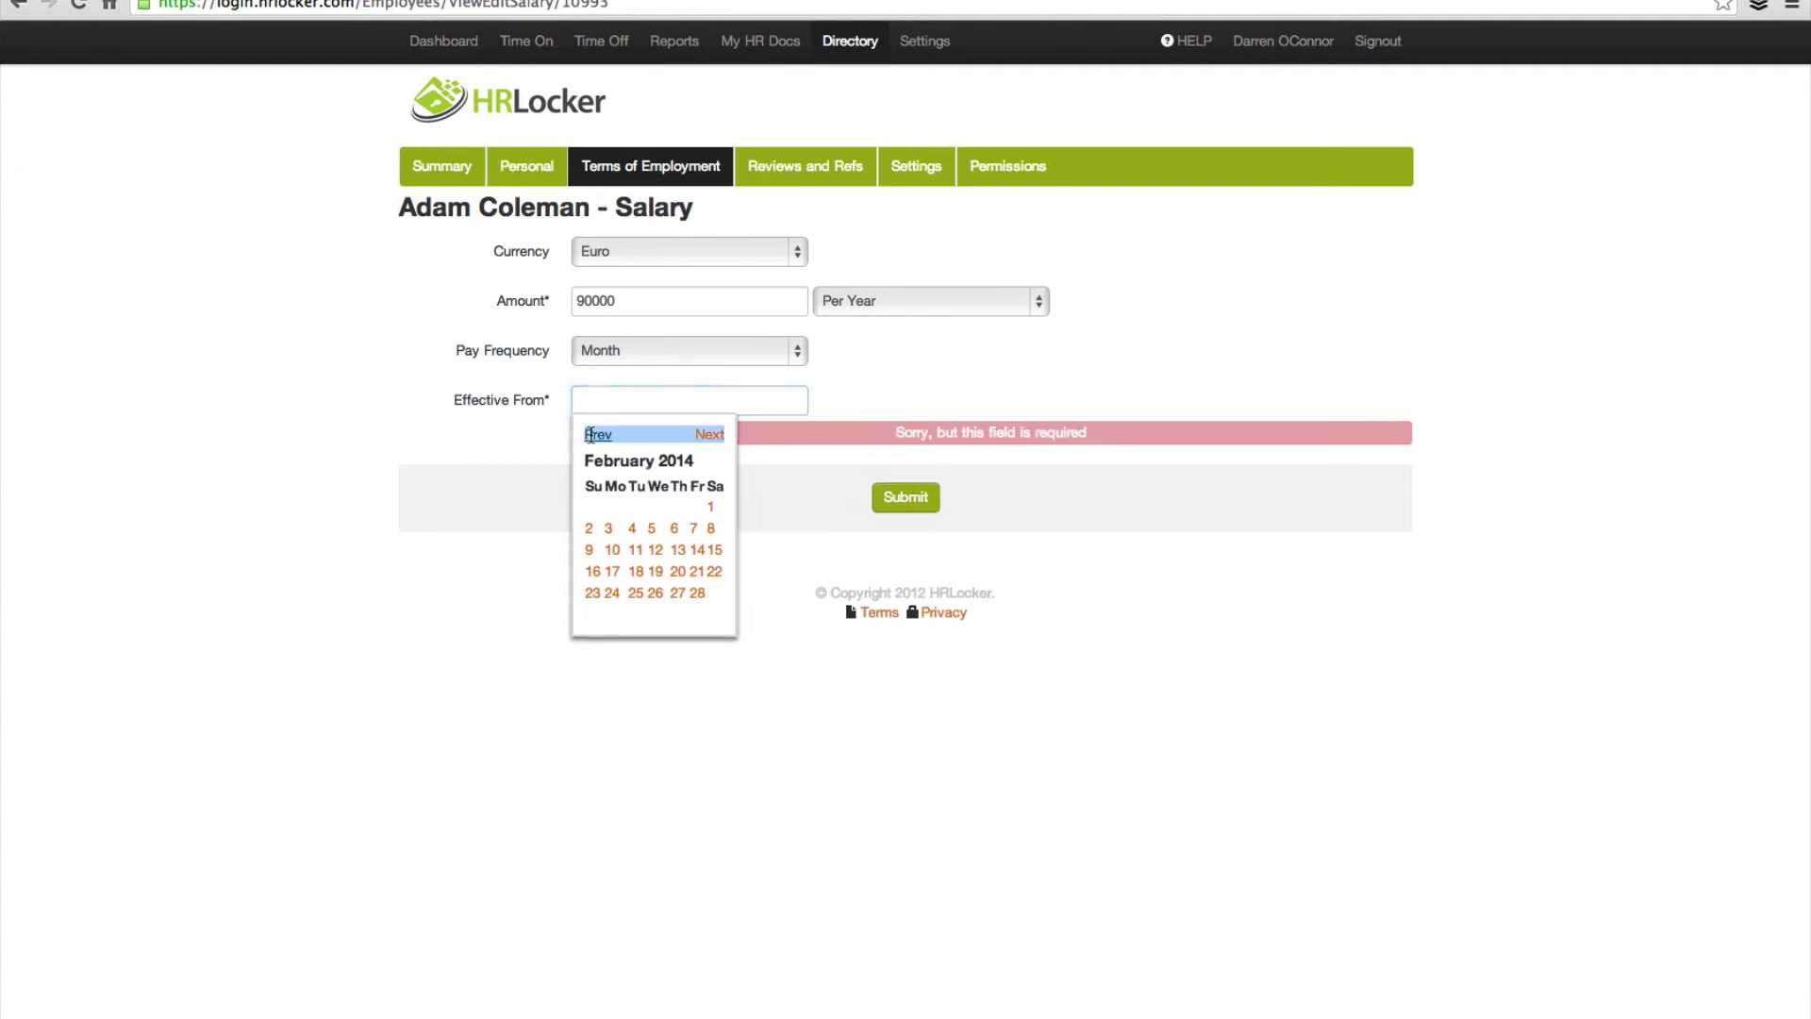
{"action": "left_click", "coordinate": [597, 434]}
{"action": "left_click", "coordinate": [651, 508]}
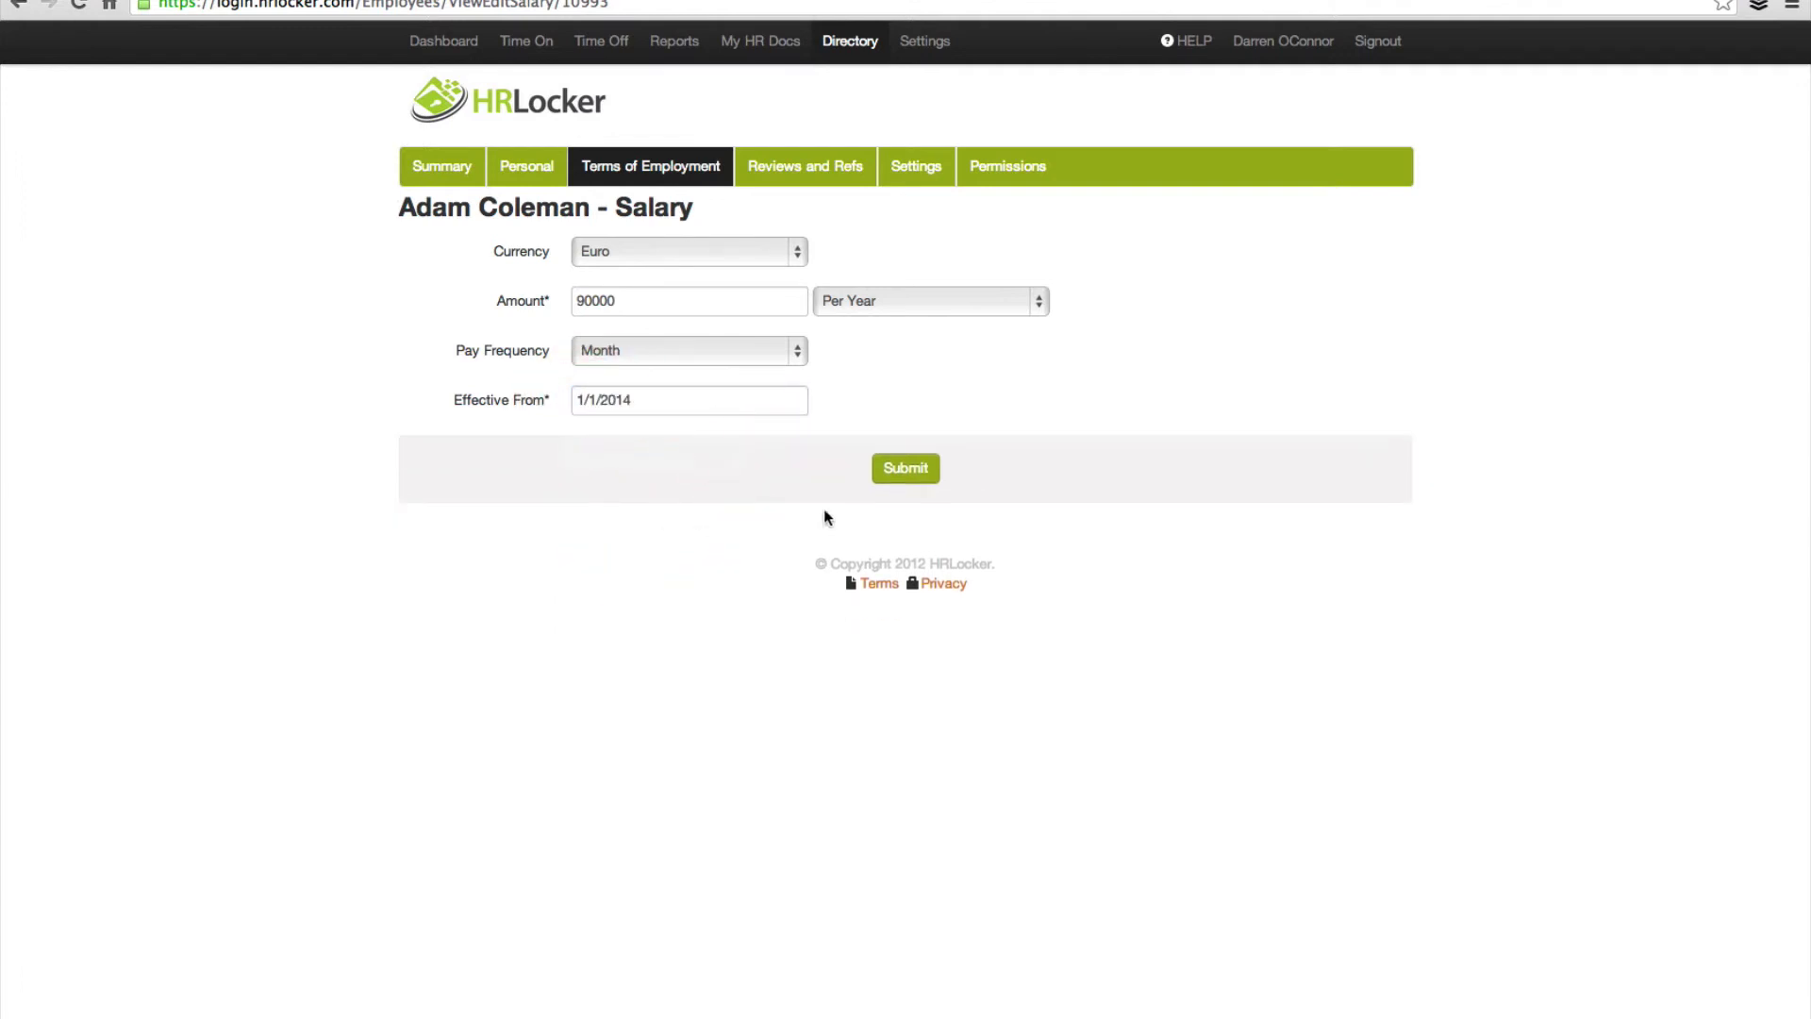
{"action": "left_click", "coordinate": [917, 481]}
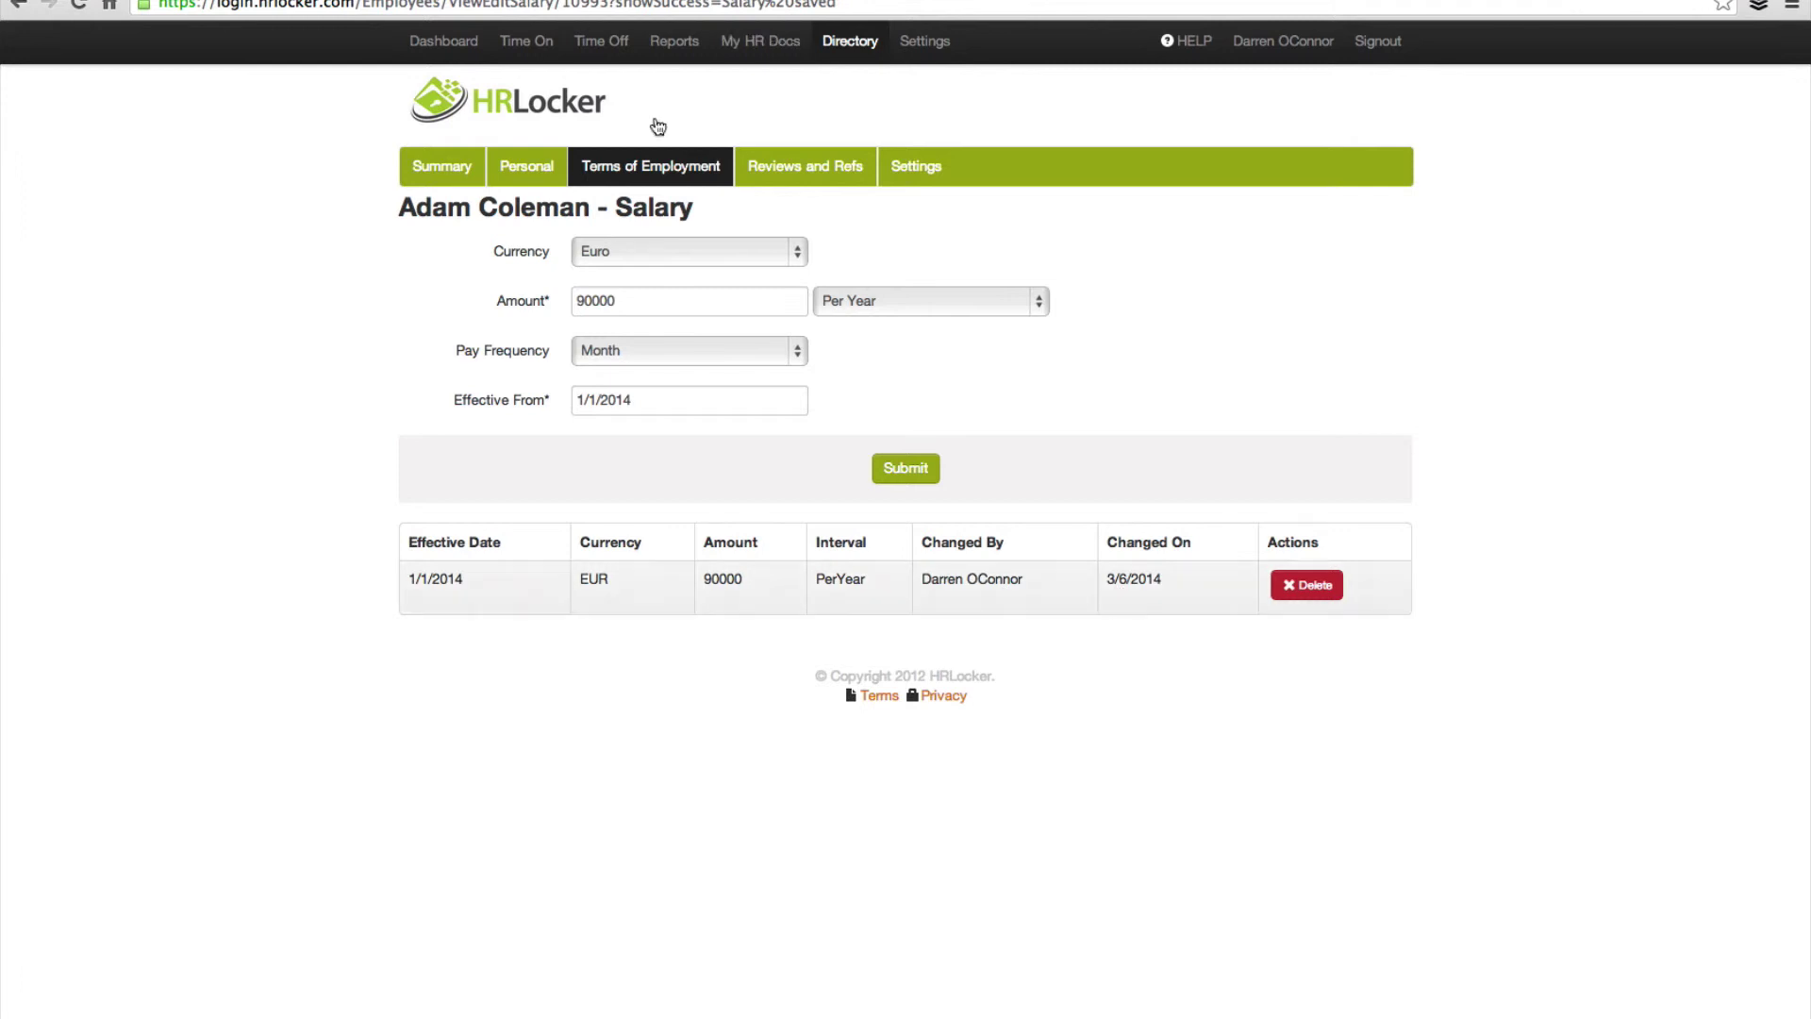
{"action": "left_click", "coordinate": [770, 158]}
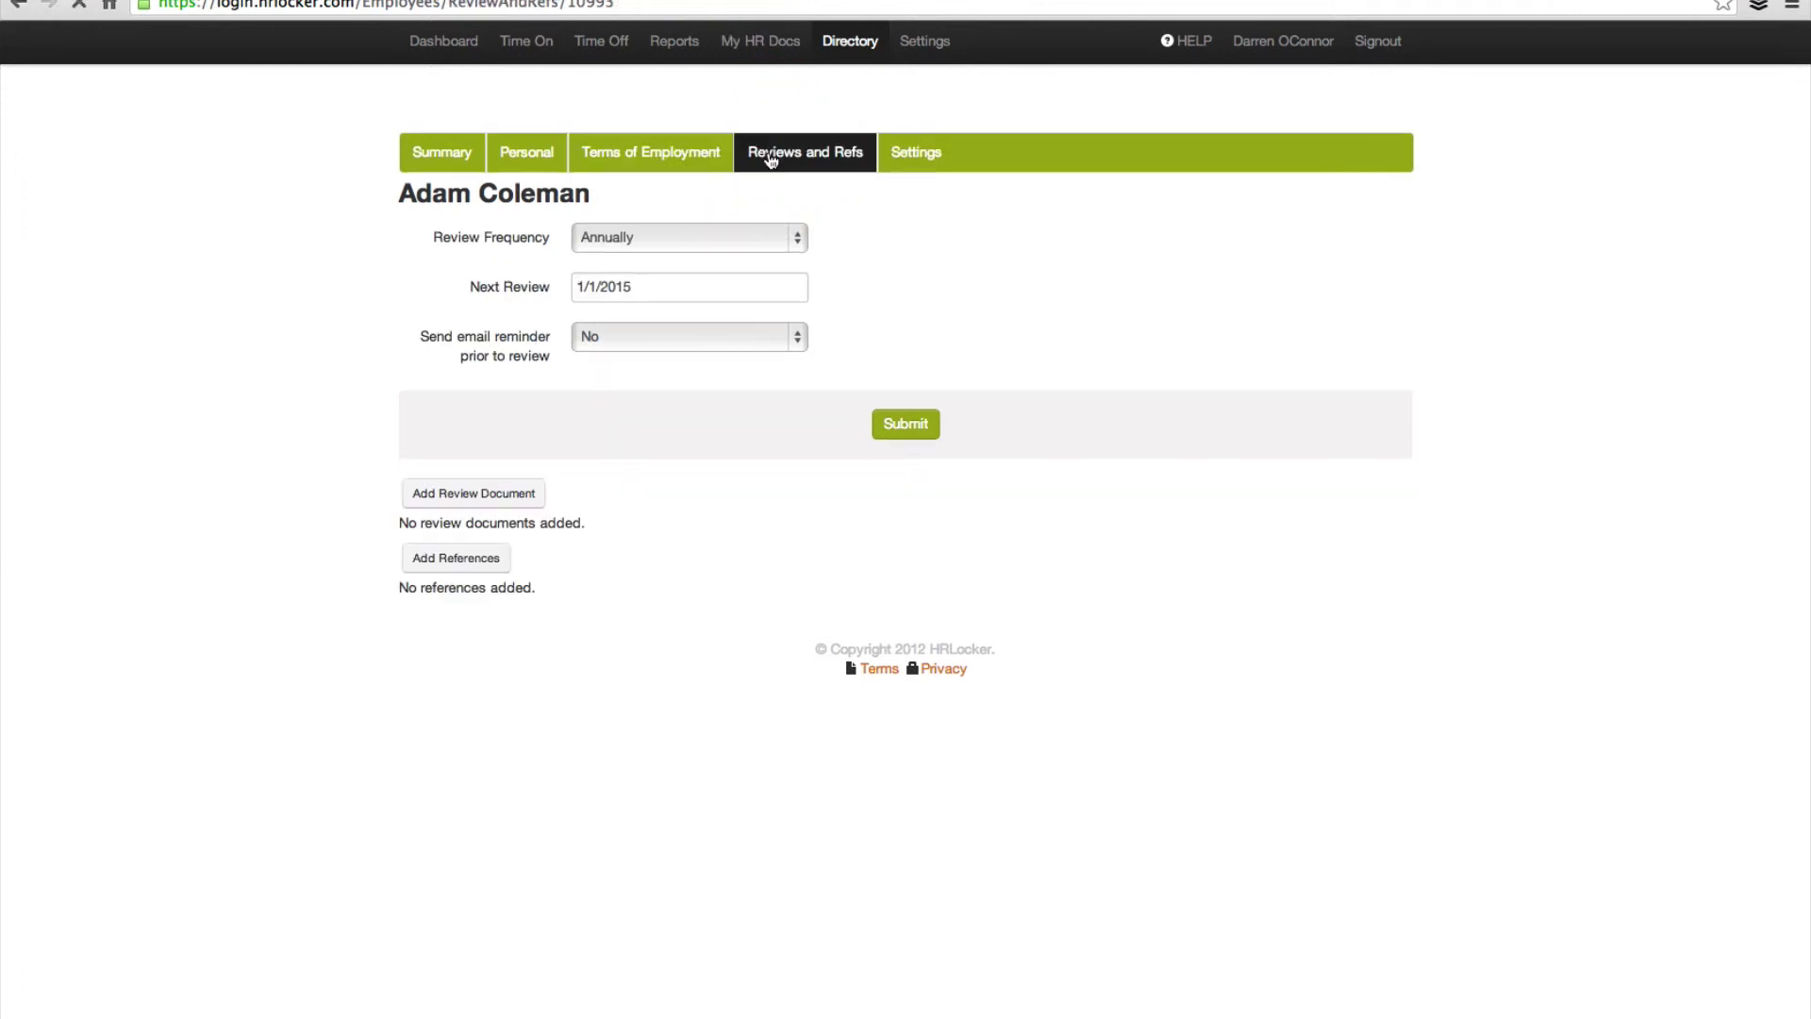
Step: Keep reviews annual, set next review to 1/5/2015 with a reminder 1 month prior, and submit
{"action": "left_click", "coordinate": [794, 253]}
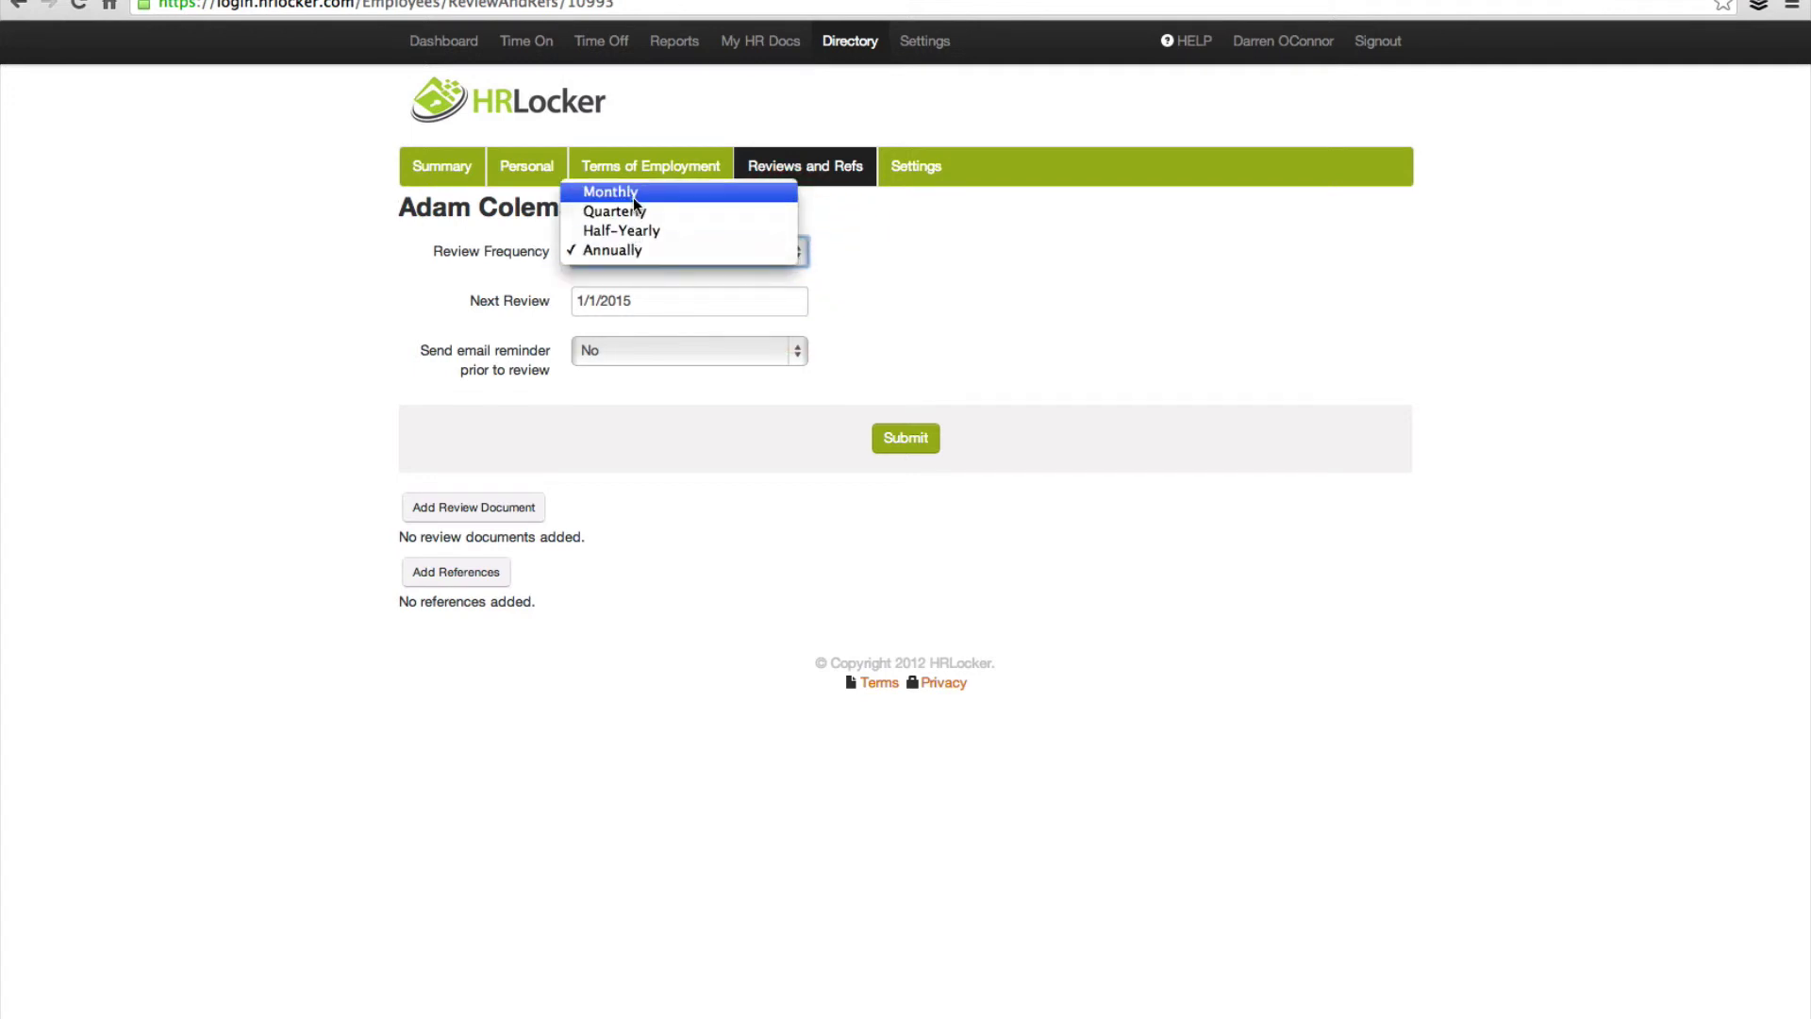
{"action": "left_click", "coordinate": [376, 247]}
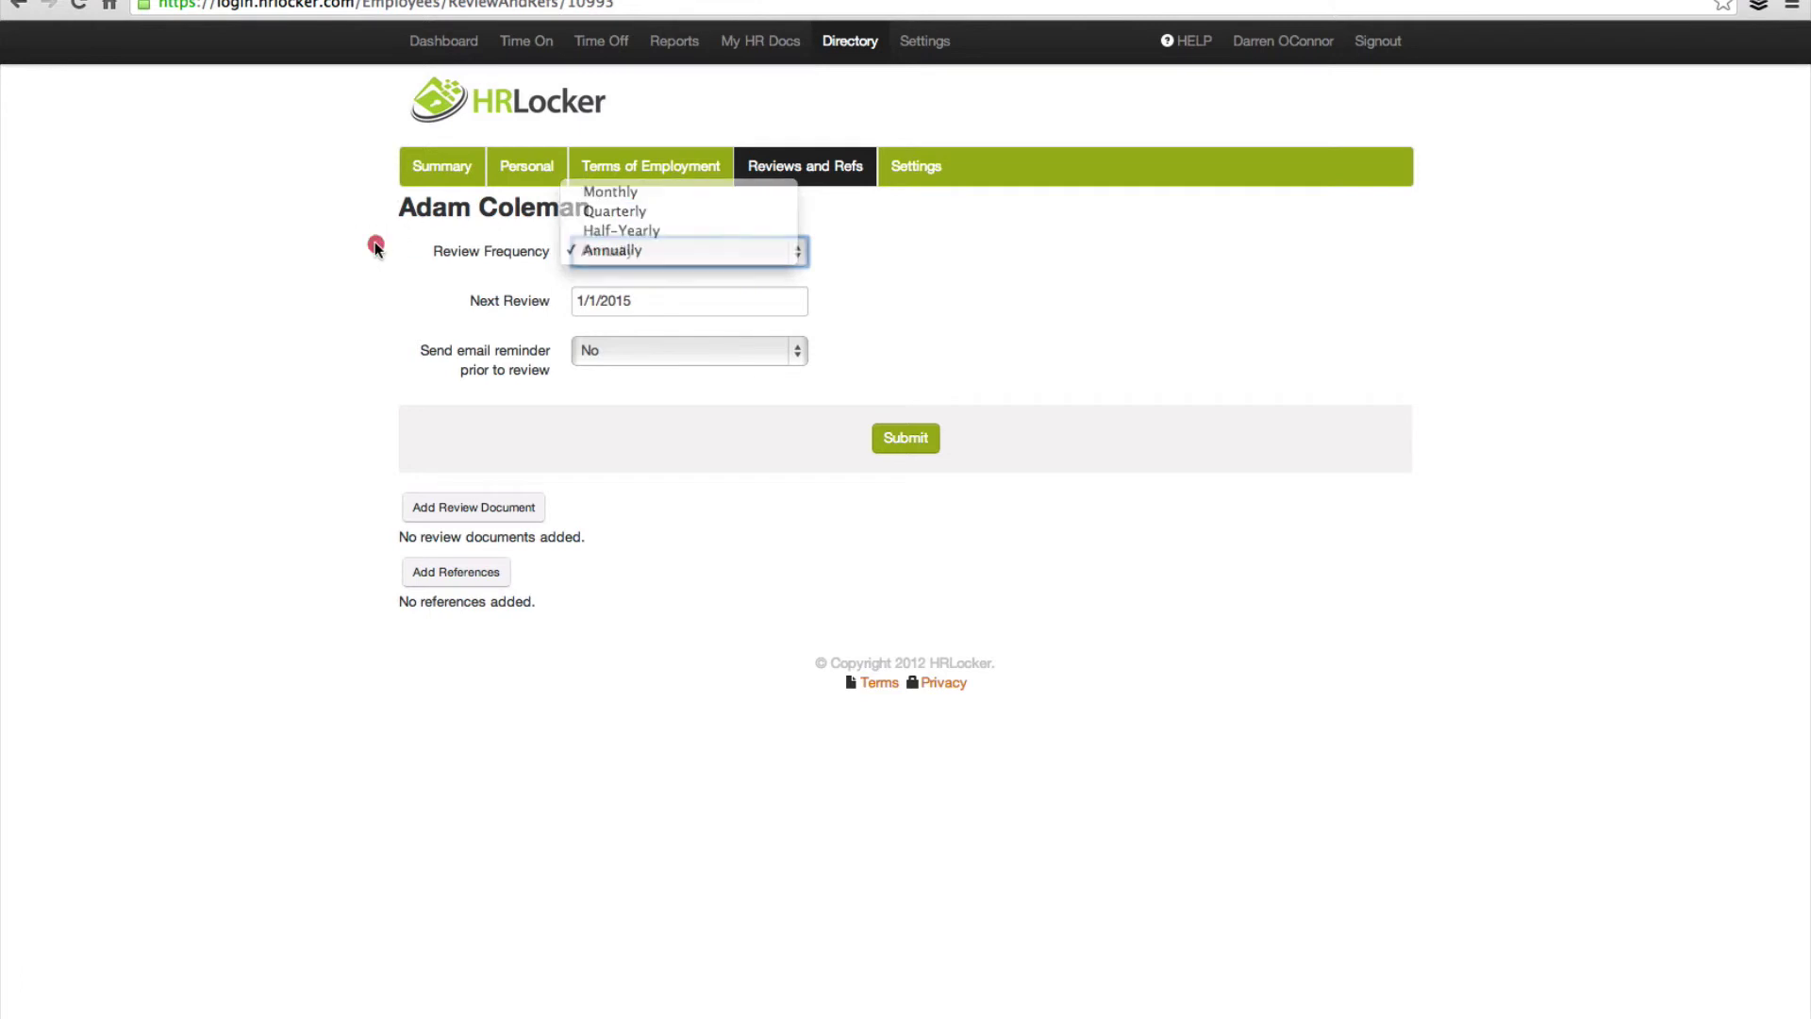
{"action": "left_click", "coordinate": [614, 250]}
{"action": "left_click", "coordinate": [411, 253]}
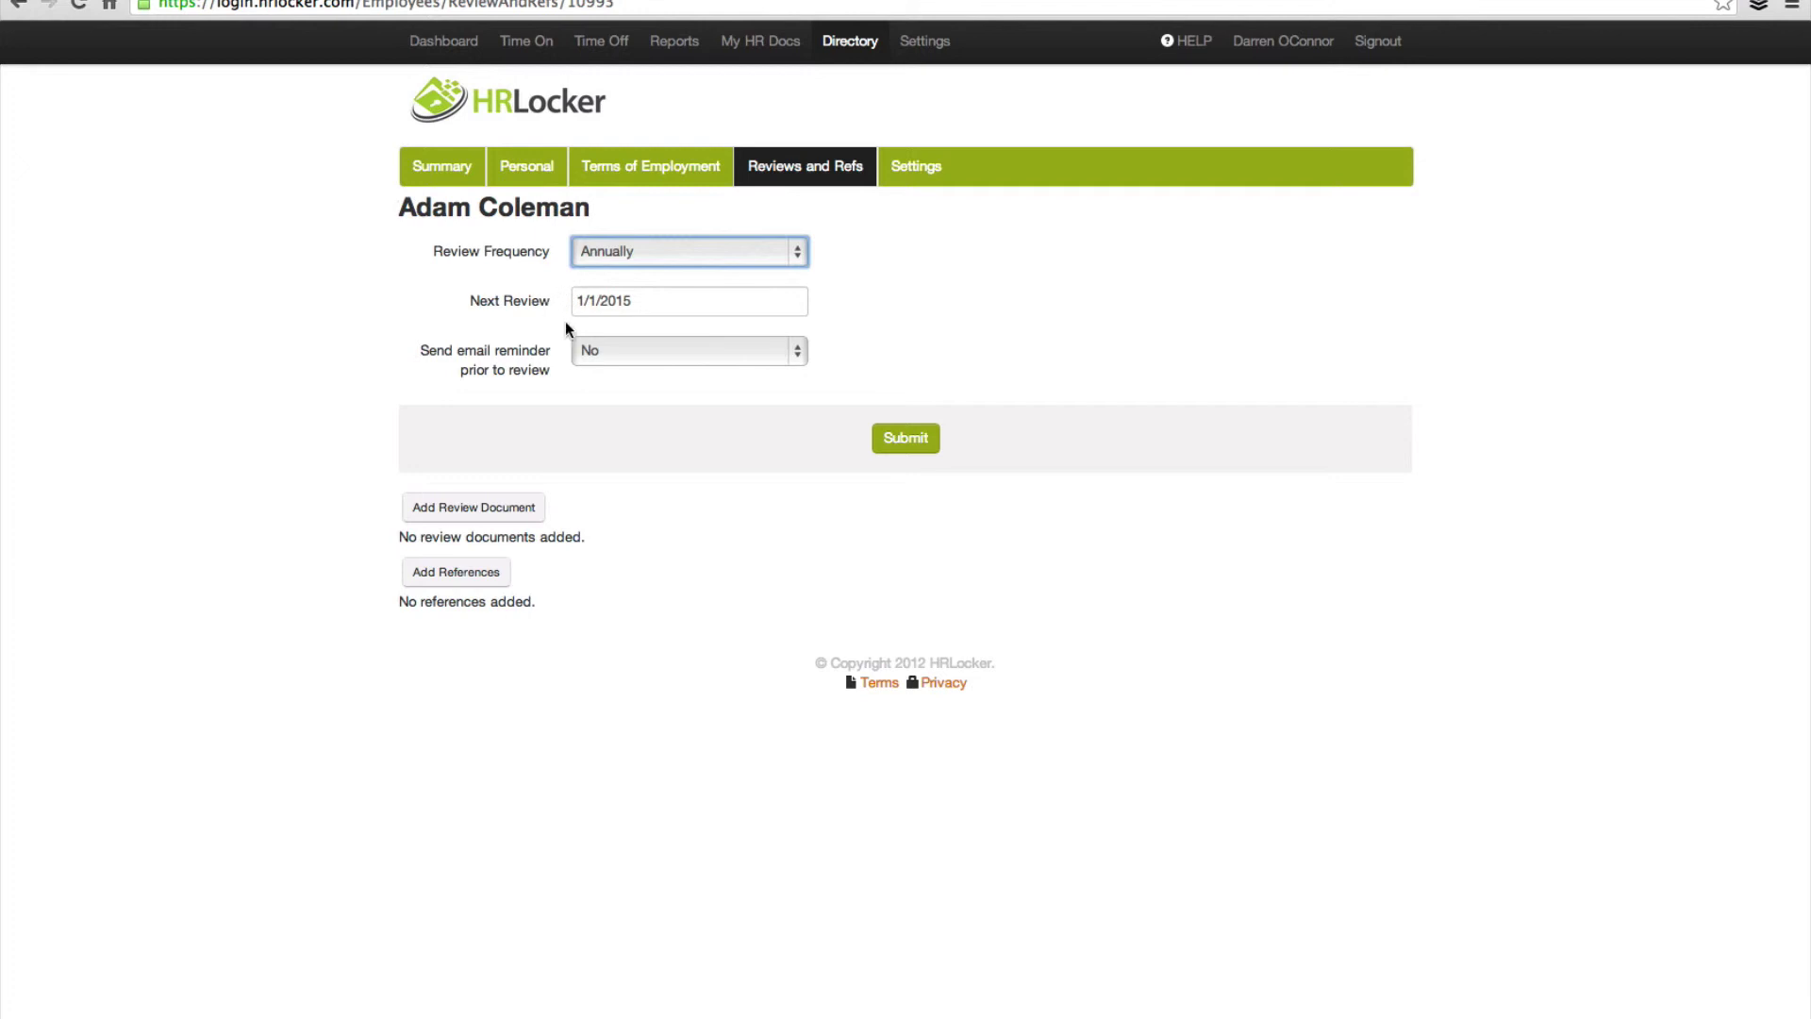
{"action": "left_click", "coordinate": [634, 302]}
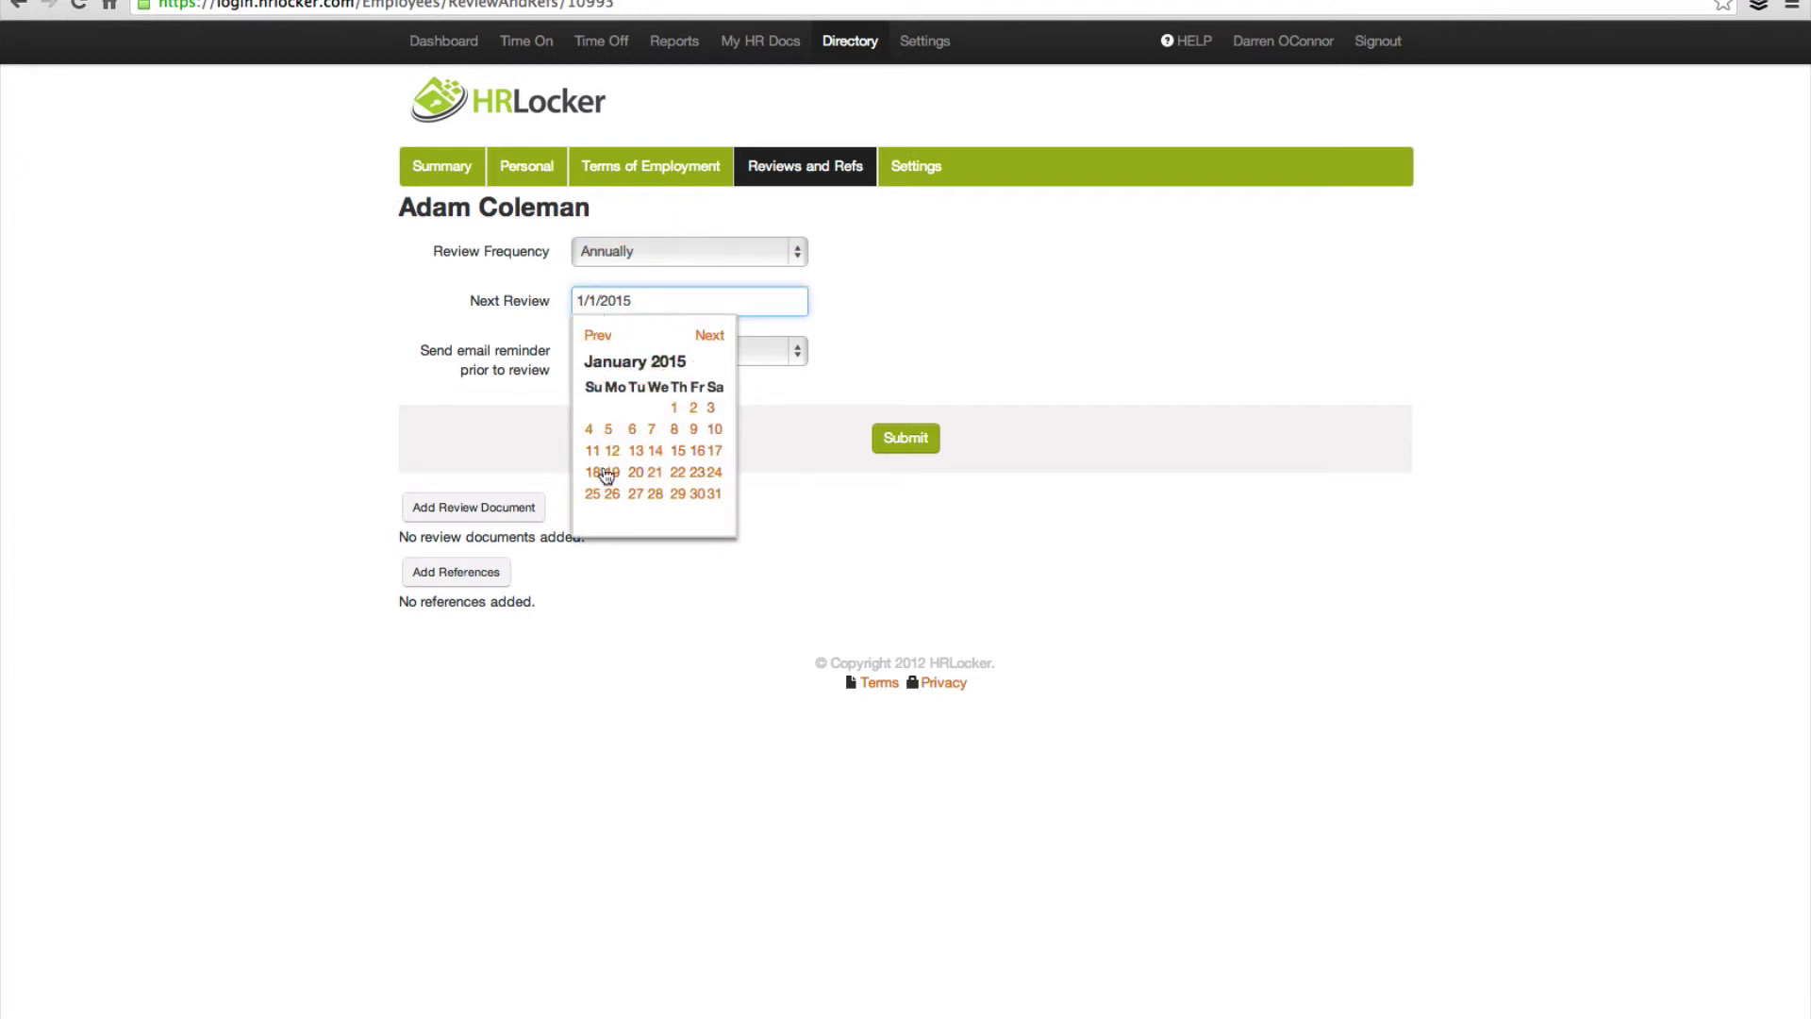
{"action": "left_click", "coordinate": [608, 431]}
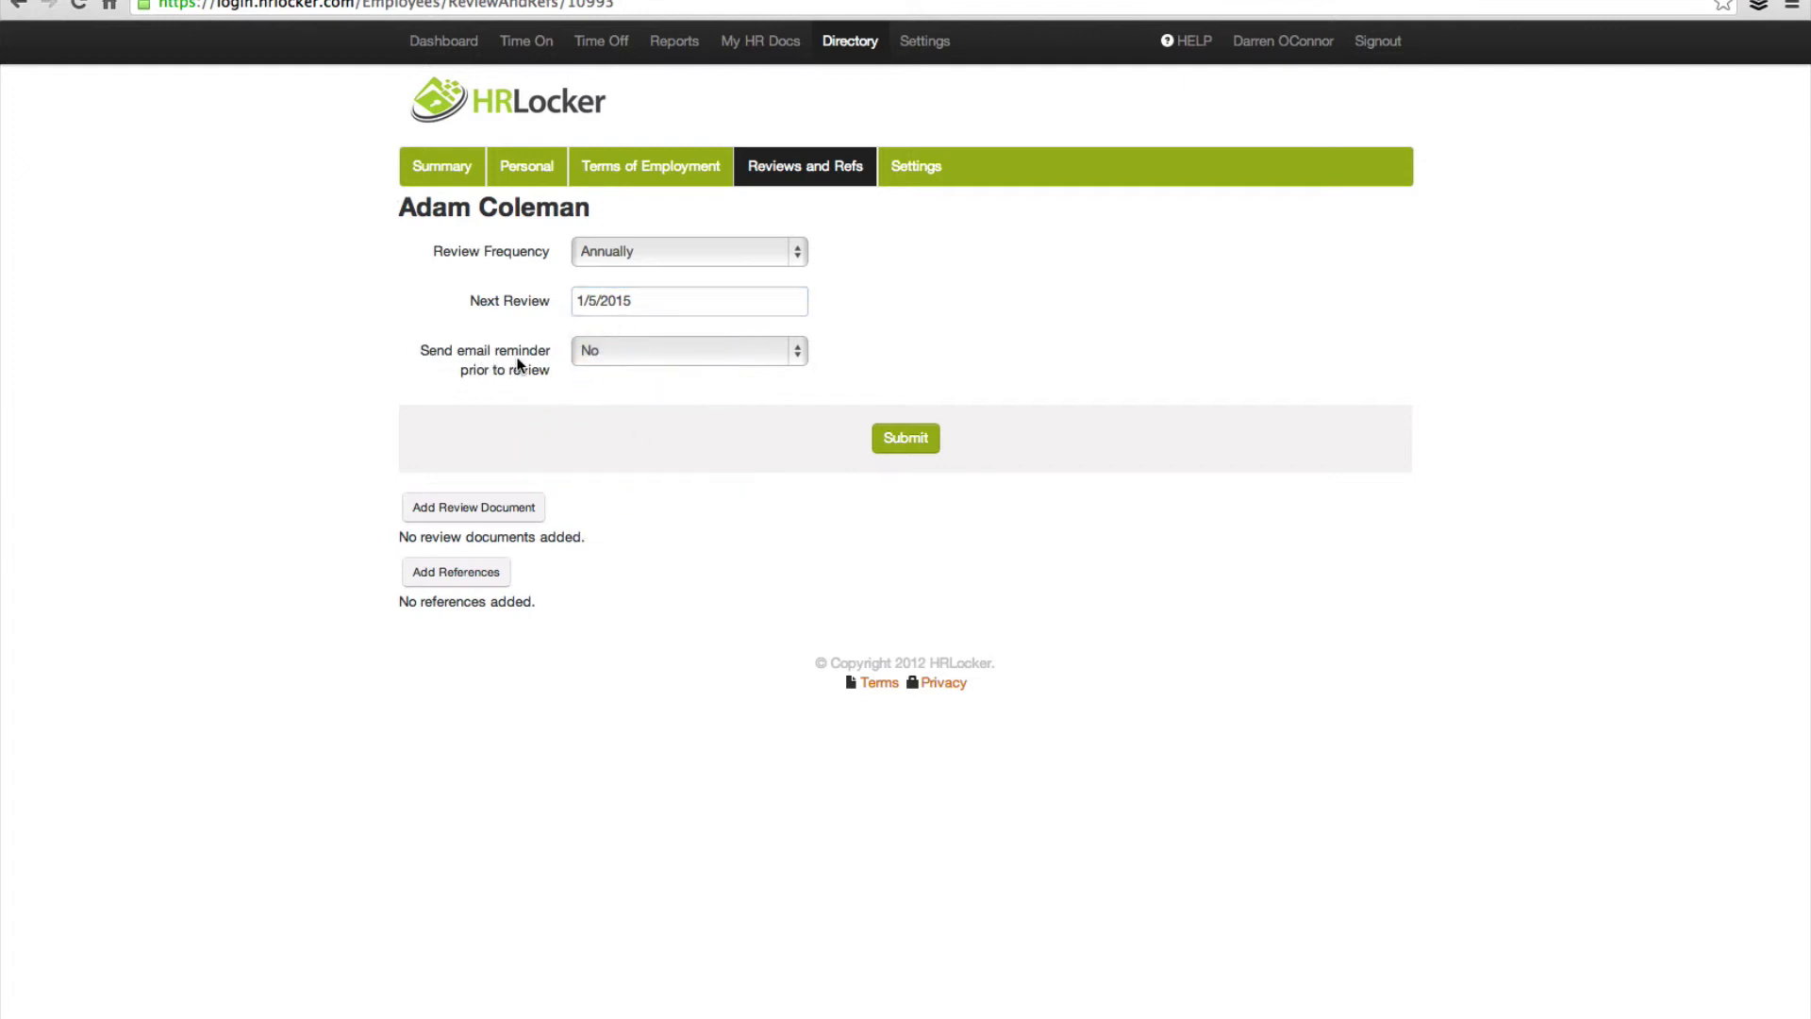
{"action": "left_click", "coordinate": [623, 357]}
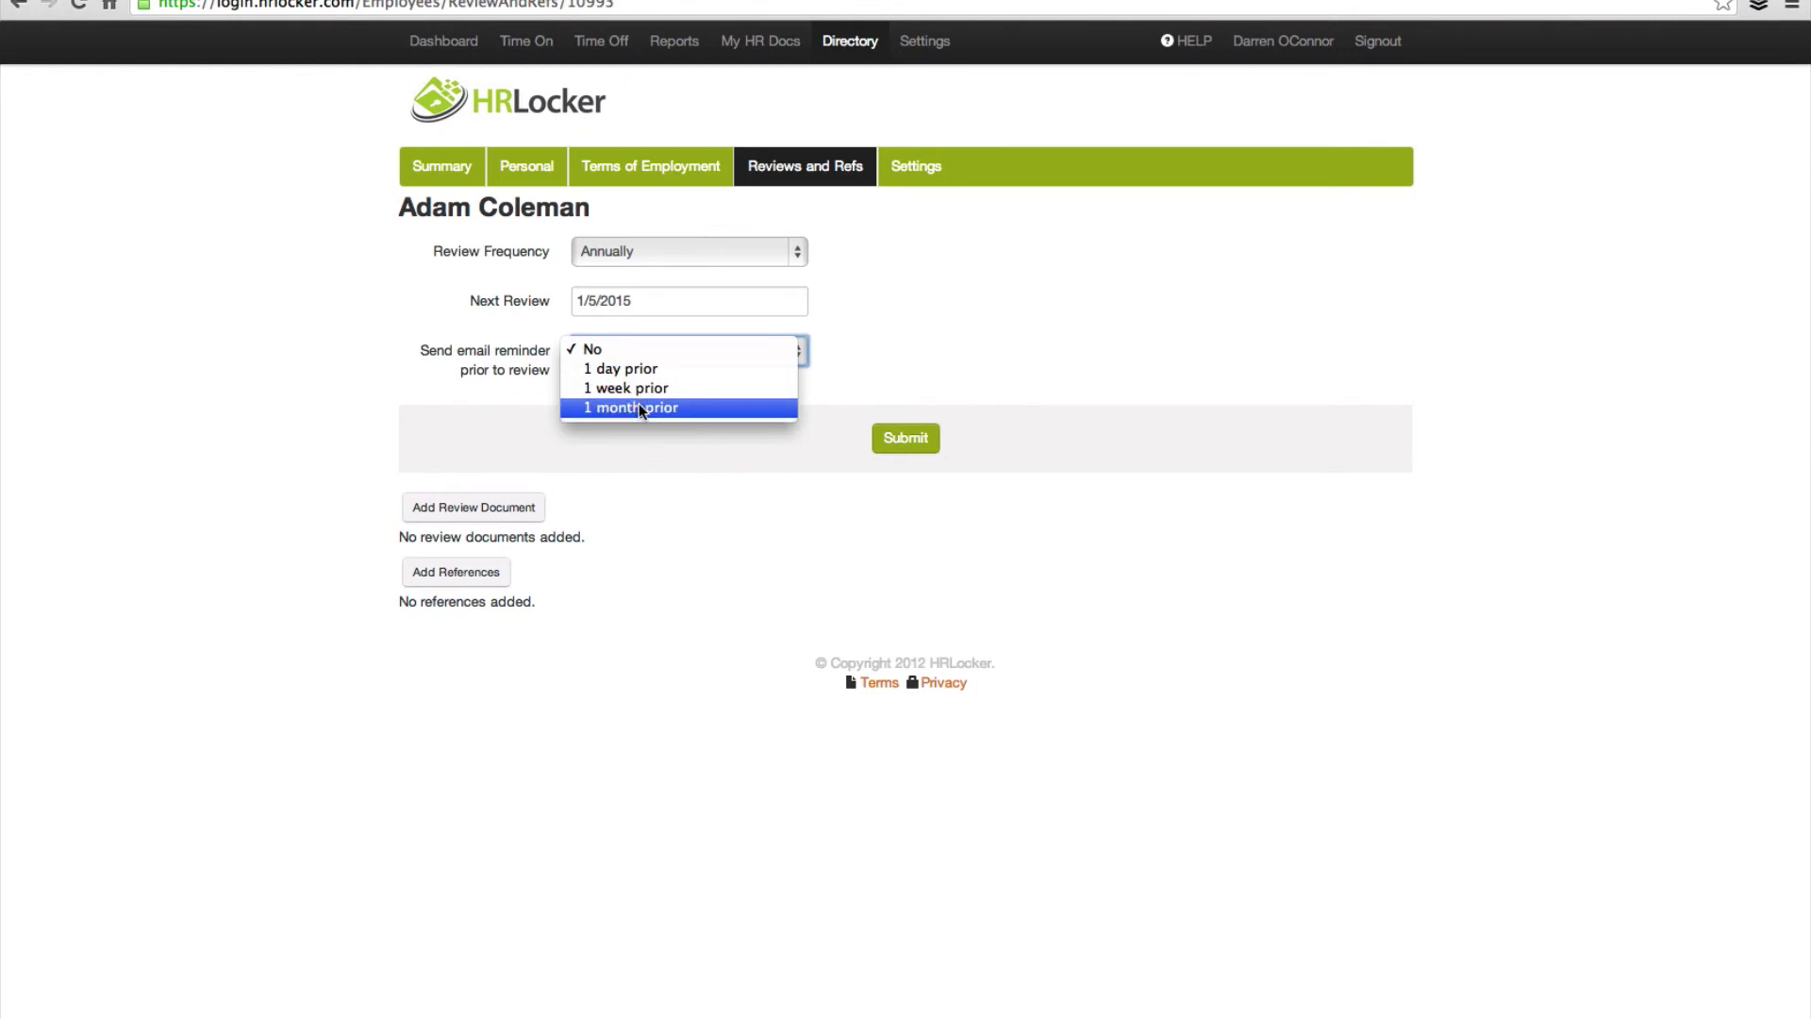
{"action": "left_click", "coordinate": [639, 409]}
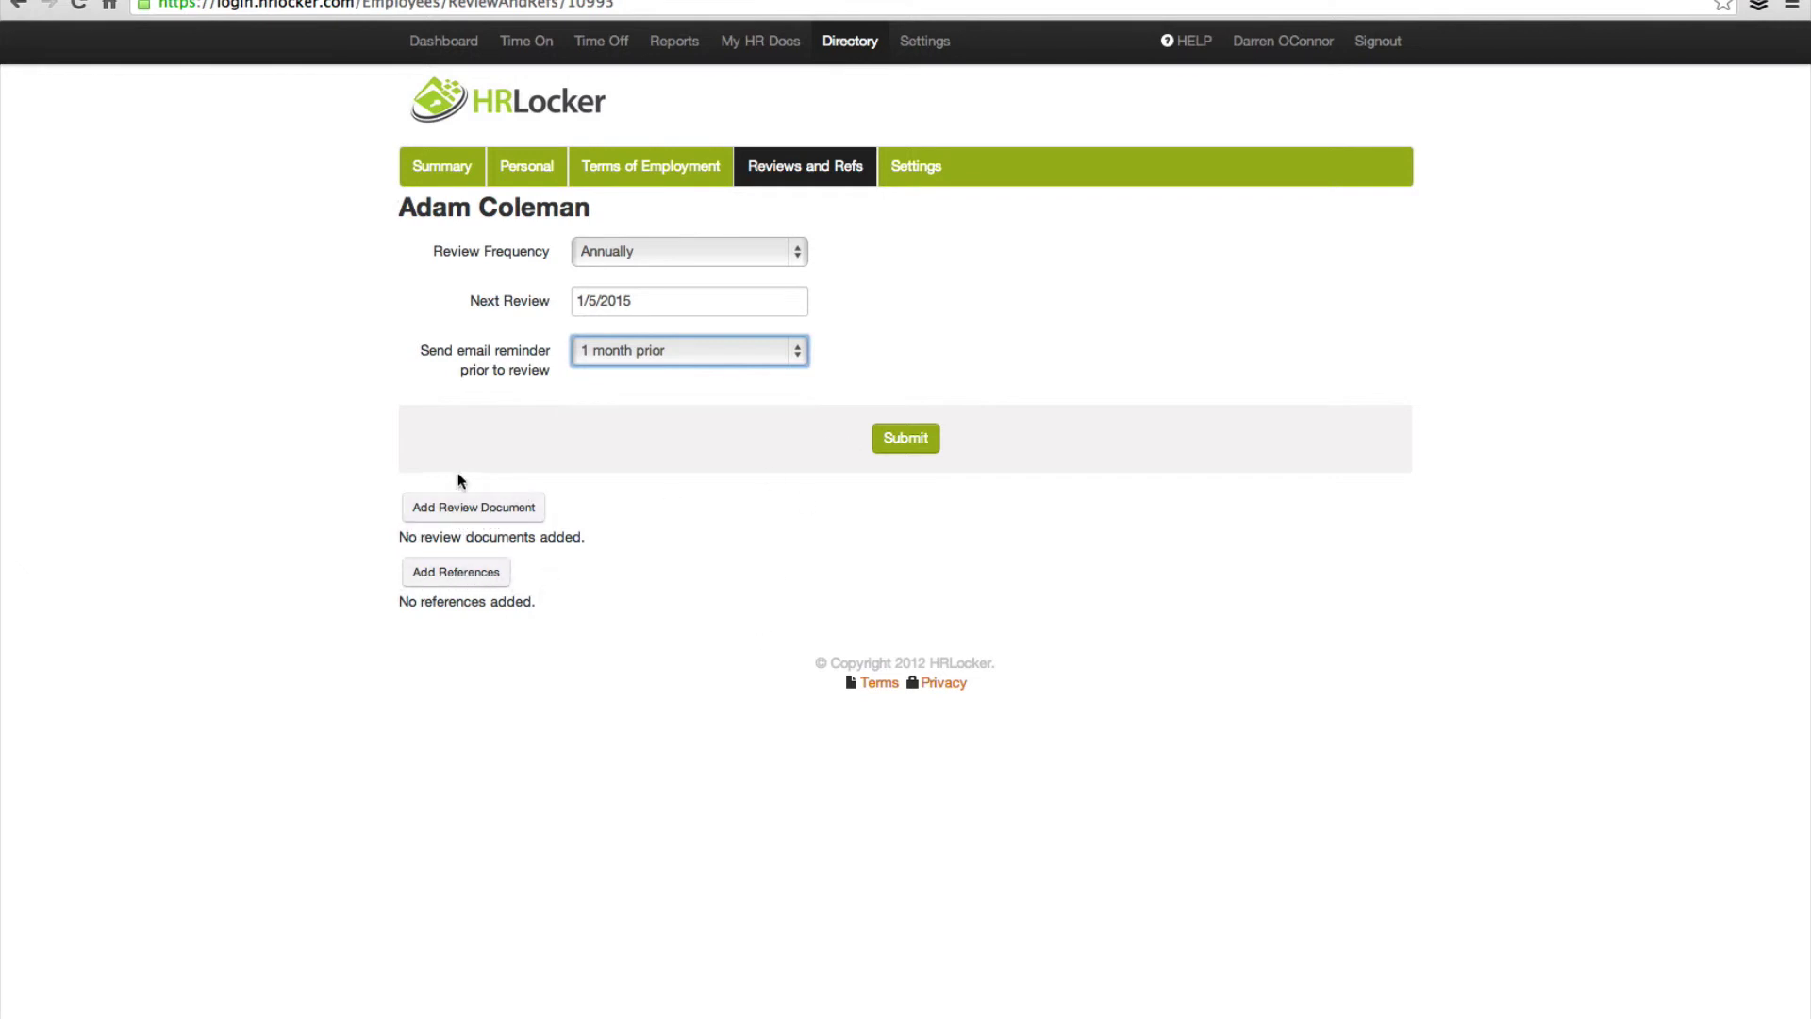
{"action": "left_click", "coordinate": [908, 445]}
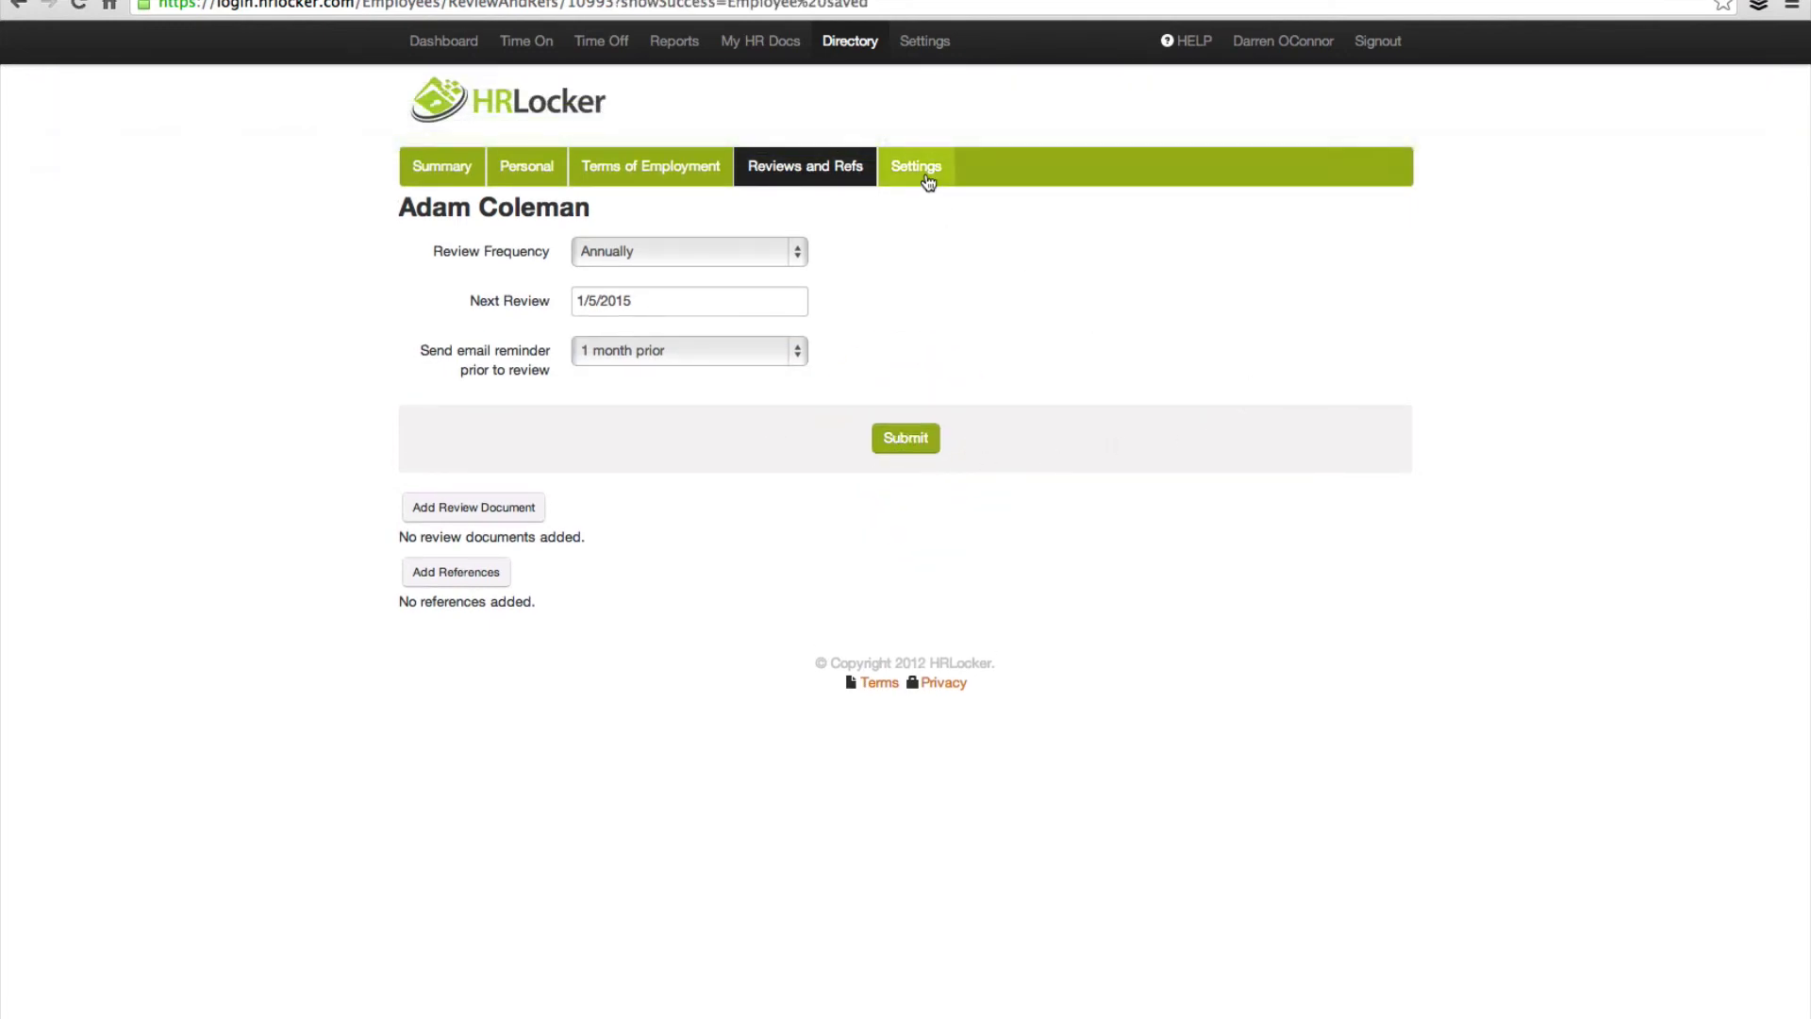
Step: Save the employee's Settings with working days reviewed and account status Active, then return to Directory
{"action": "left_click", "coordinate": [927, 172]}
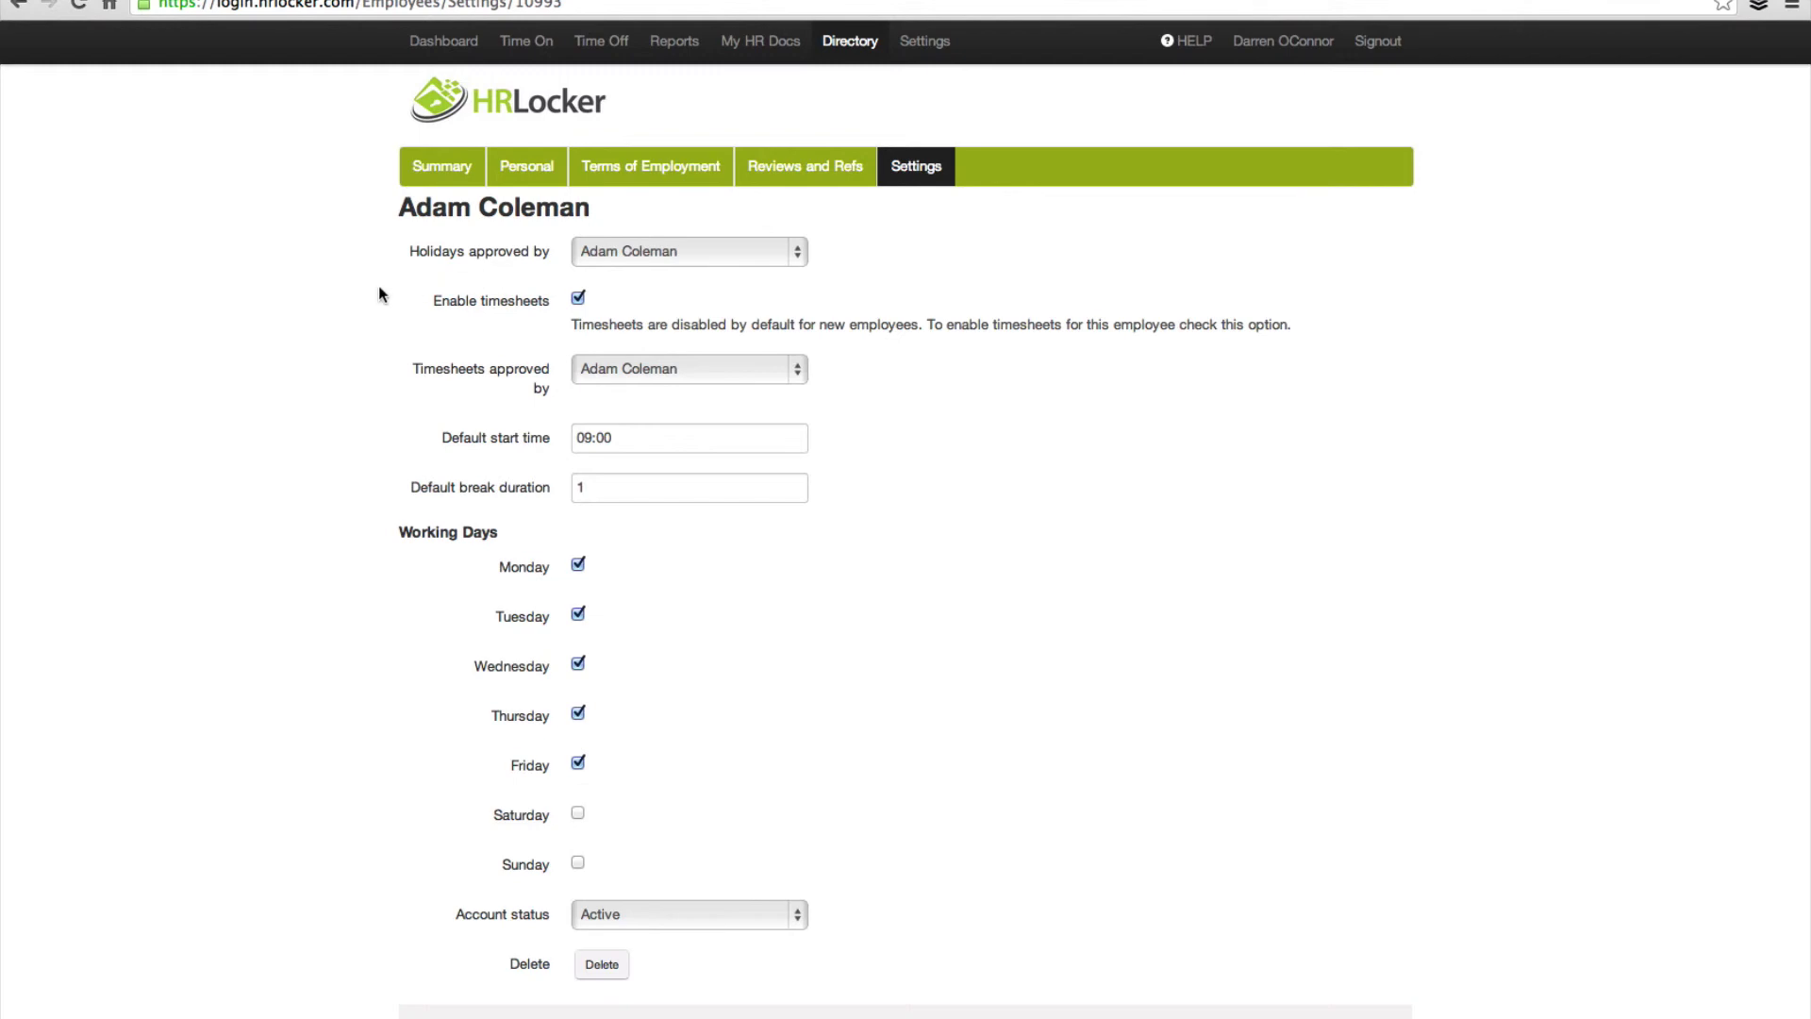
{"action": "left_click", "coordinate": [578, 564]}
{"action": "left_click", "coordinate": [687, 913]}
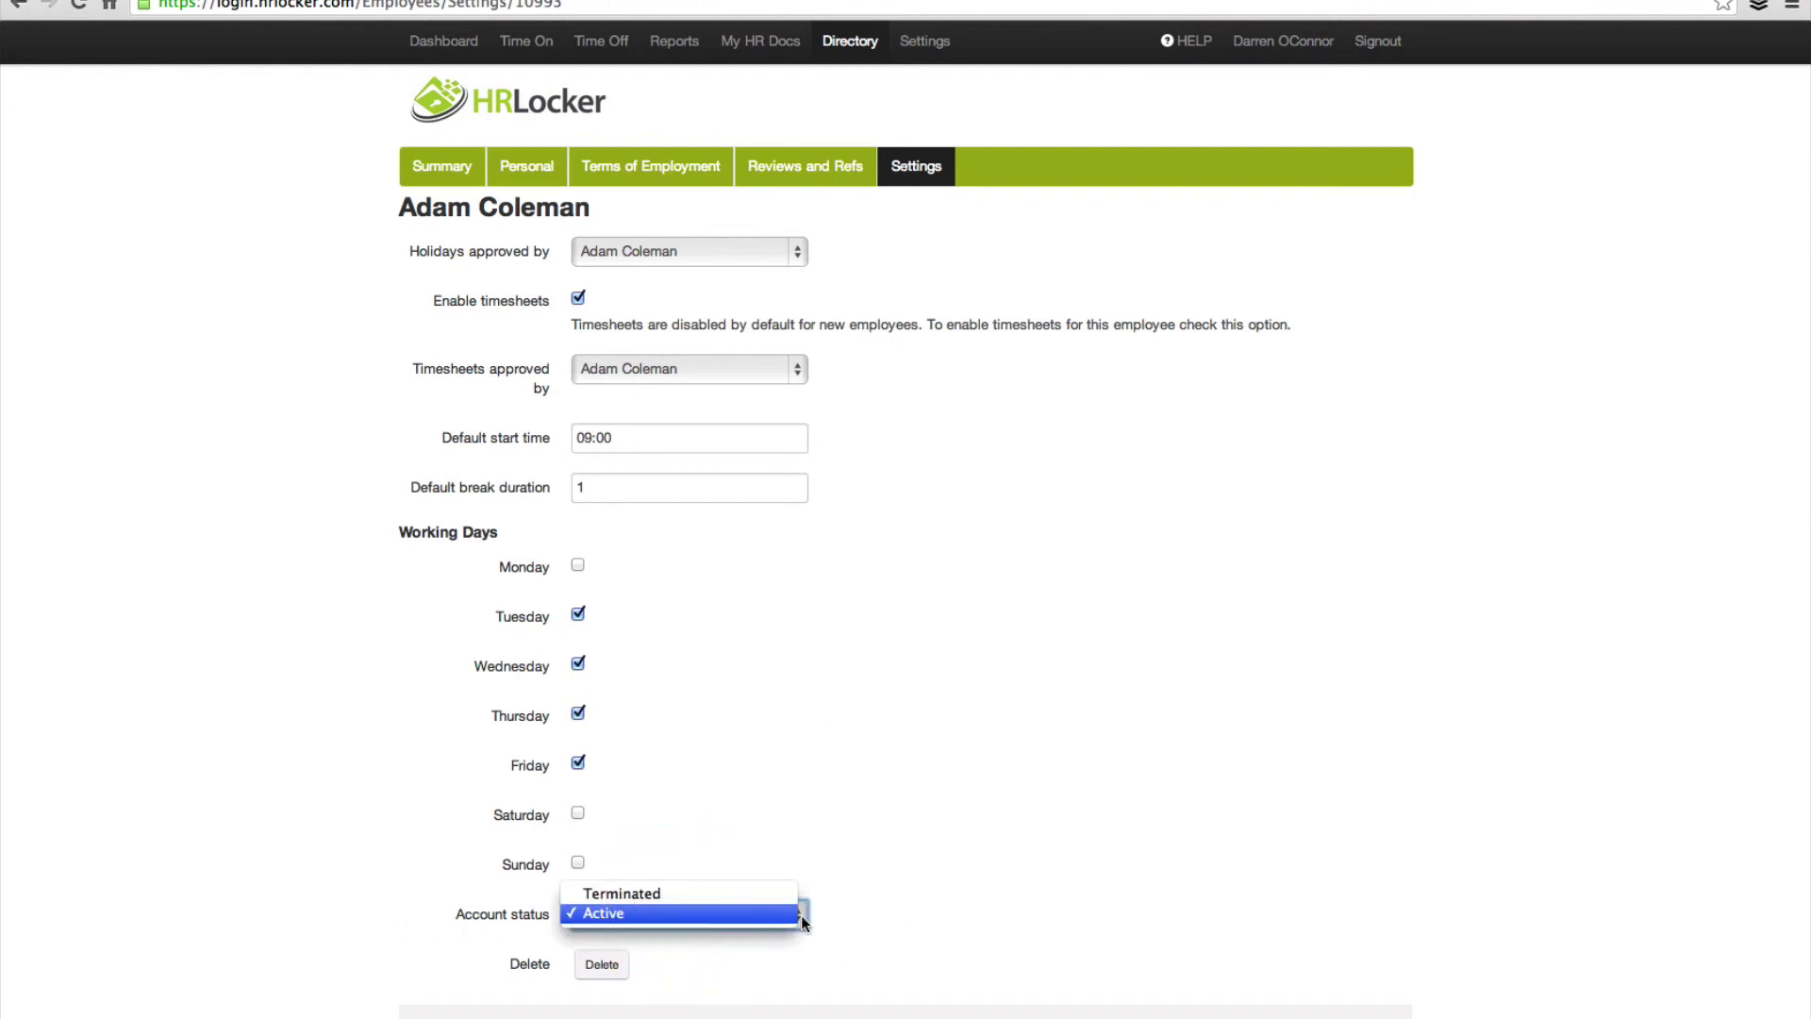
{"action": "left_click", "coordinate": [889, 914]}
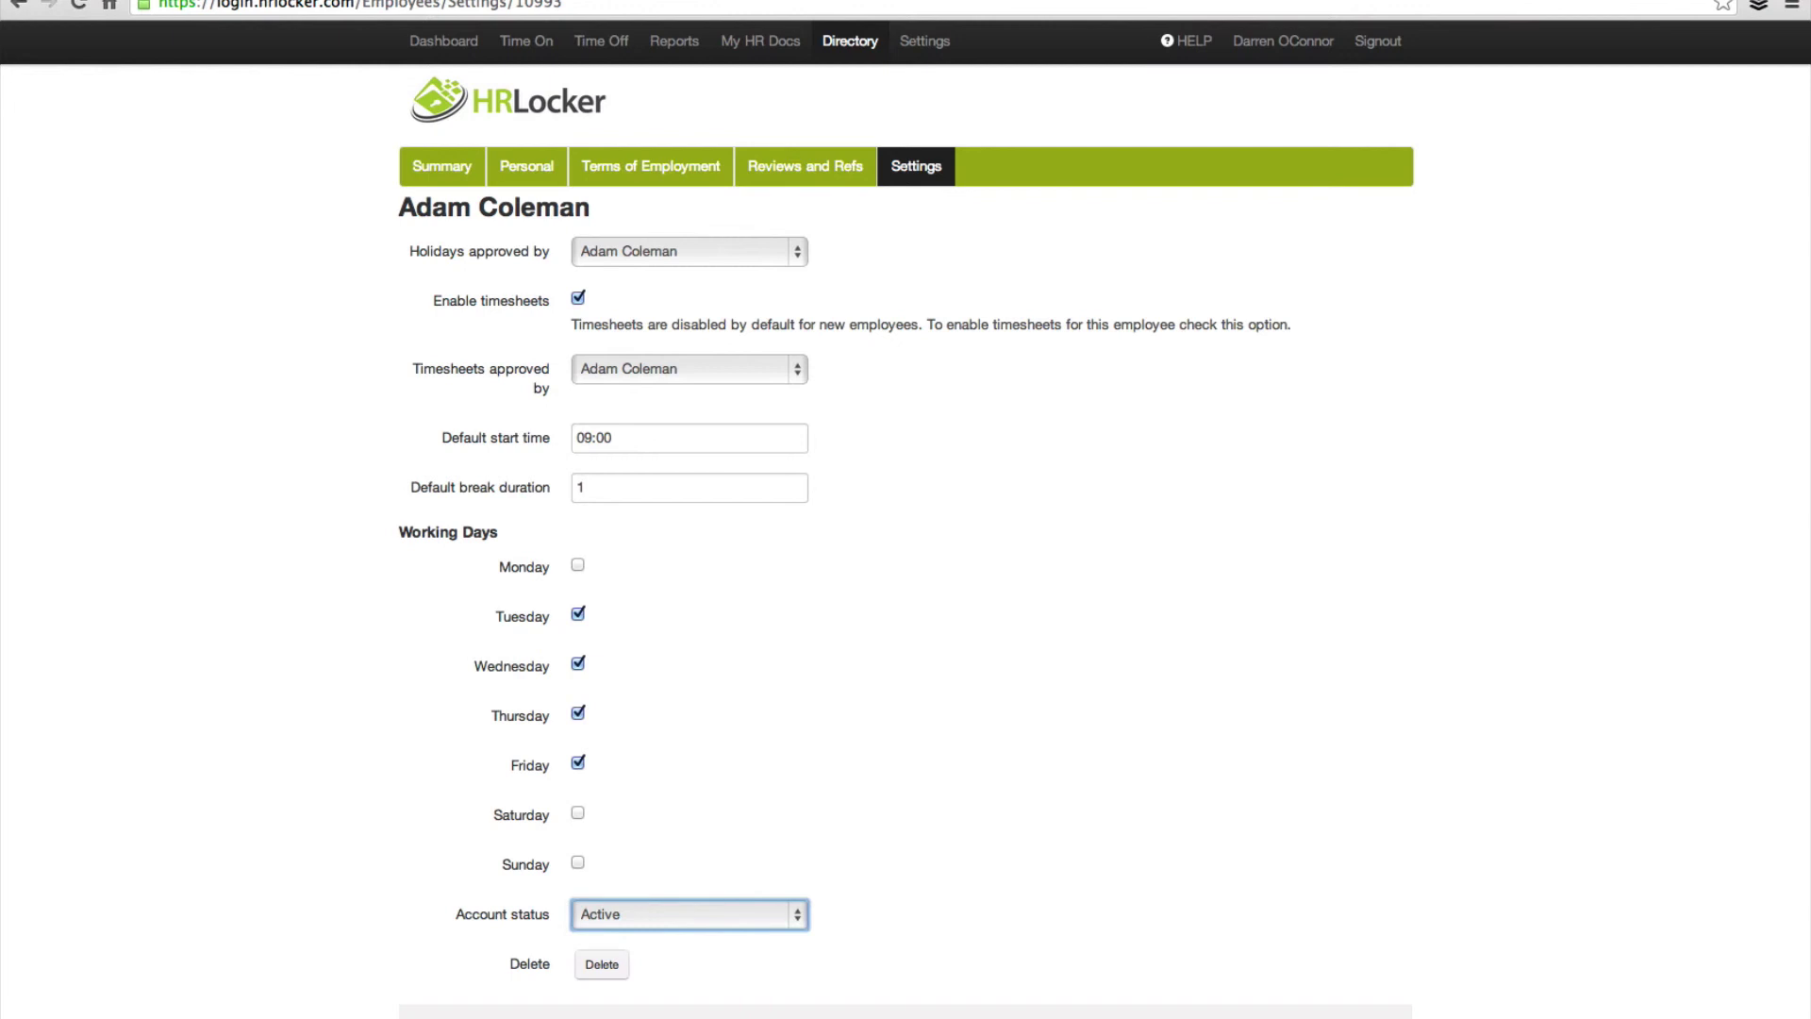
{"action": "left_click", "coordinate": [910, 1011]}
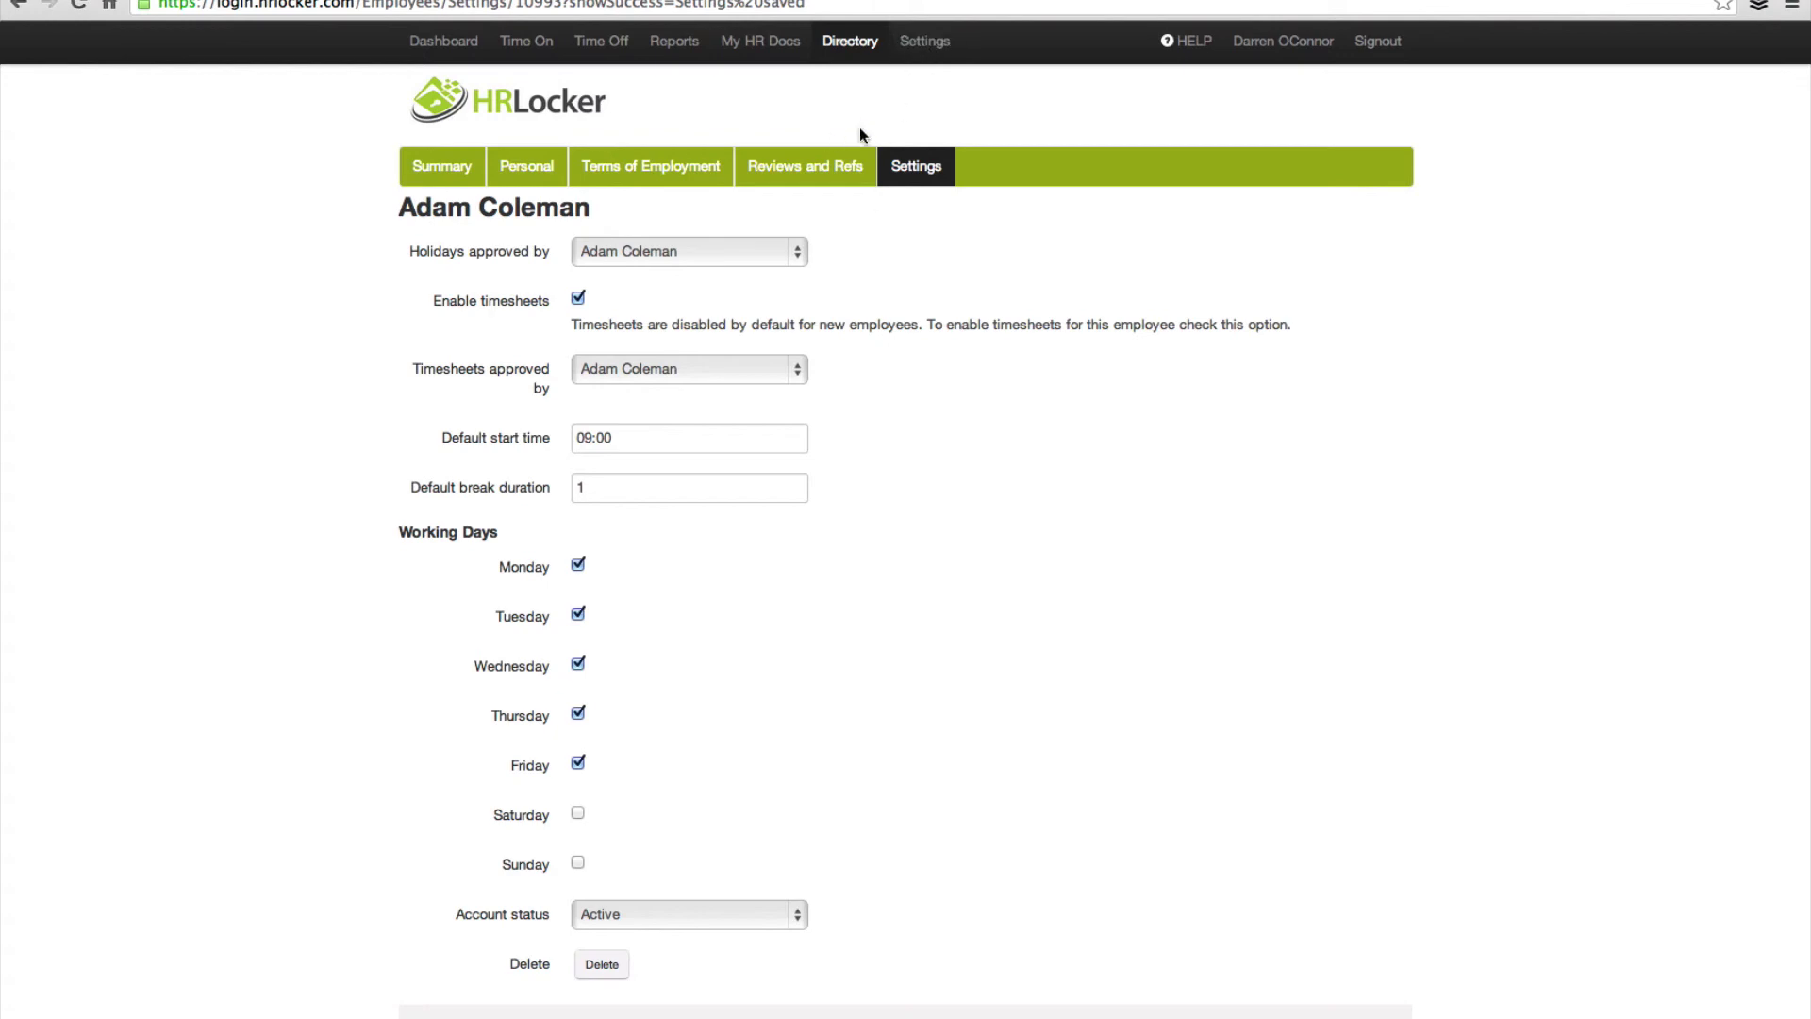
{"action": "left_click", "coordinate": [852, 48]}
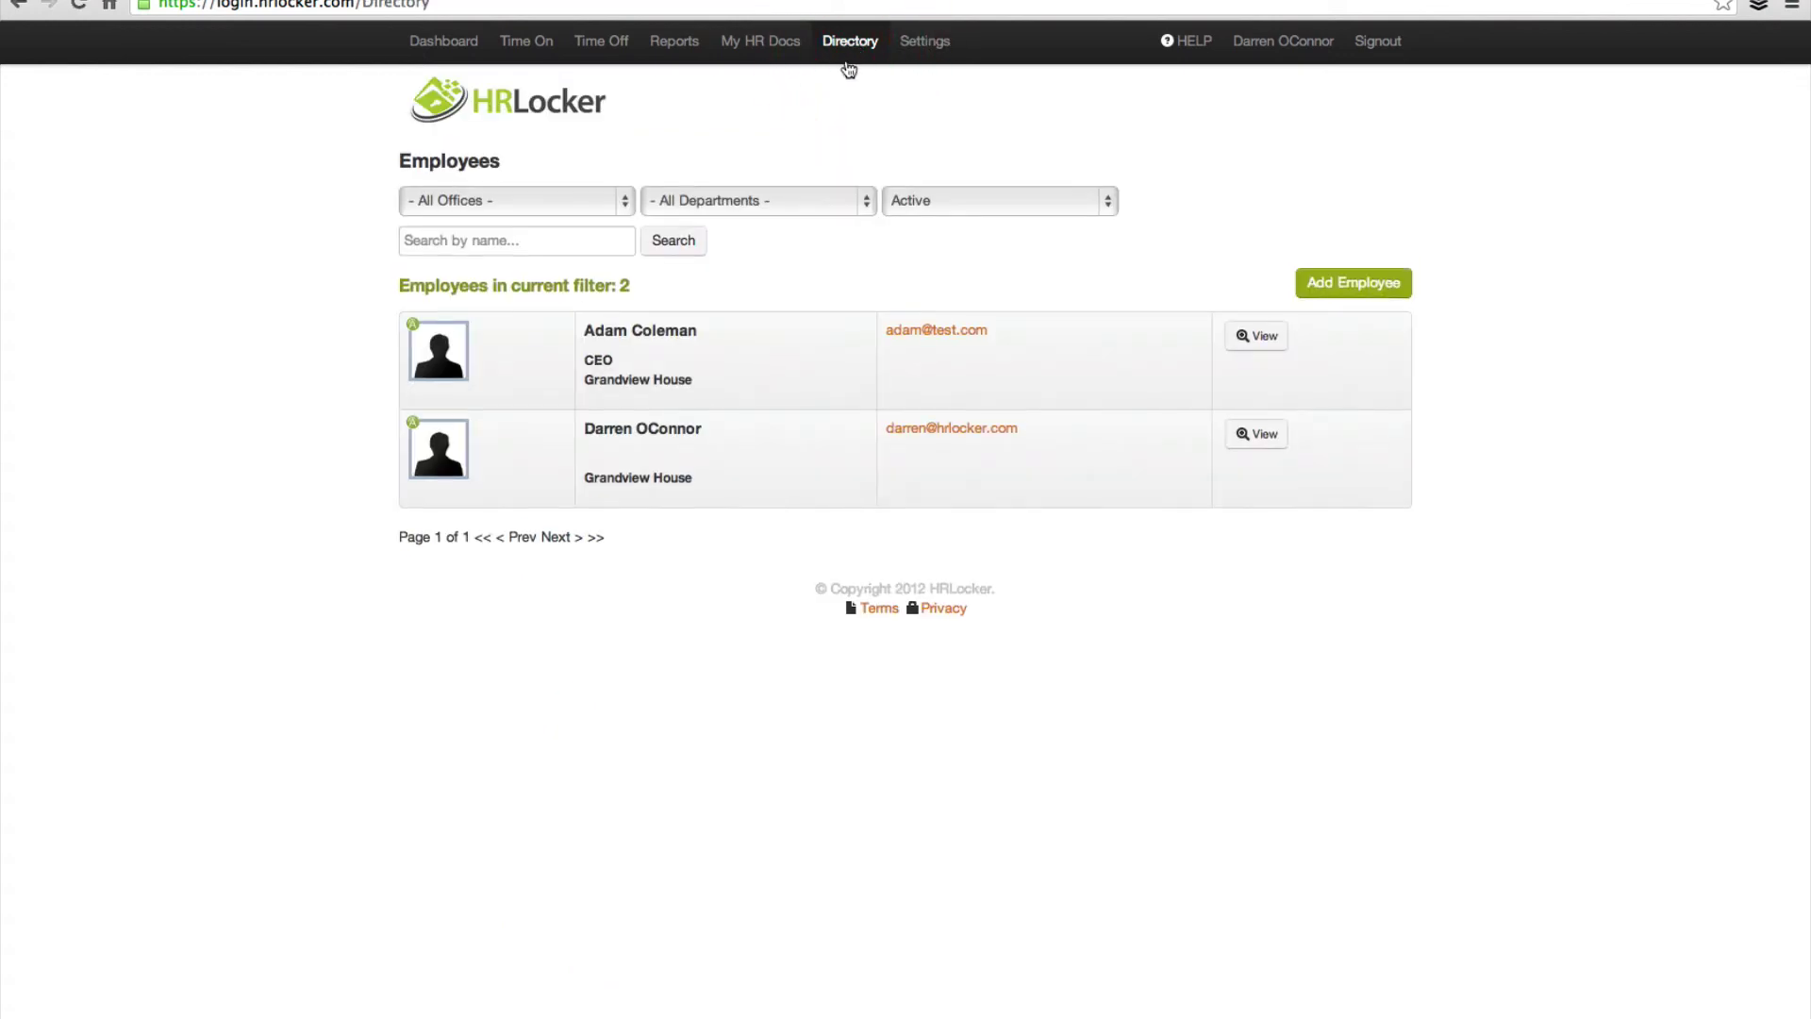
Step: Start a new employee and fill in their first name, last name and e-mail address
{"action": "left_click", "coordinate": [1330, 292]}
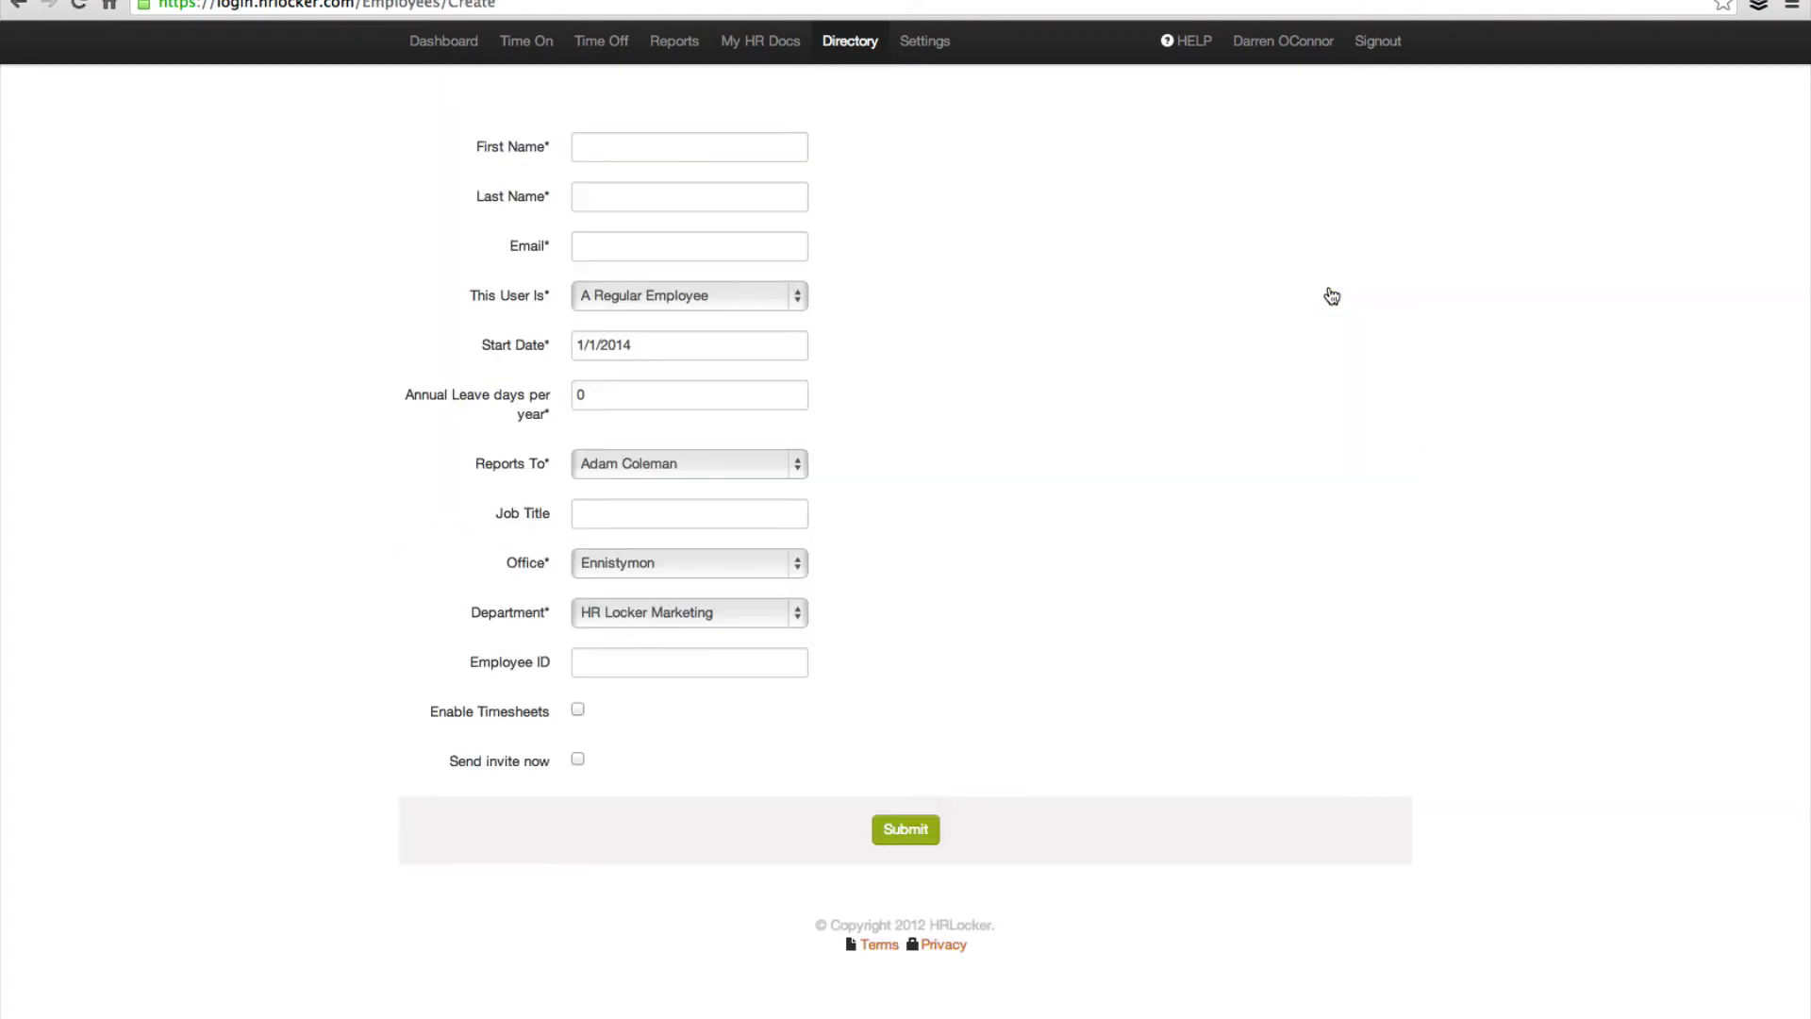
{"action": "left_click", "coordinate": [628, 159]}
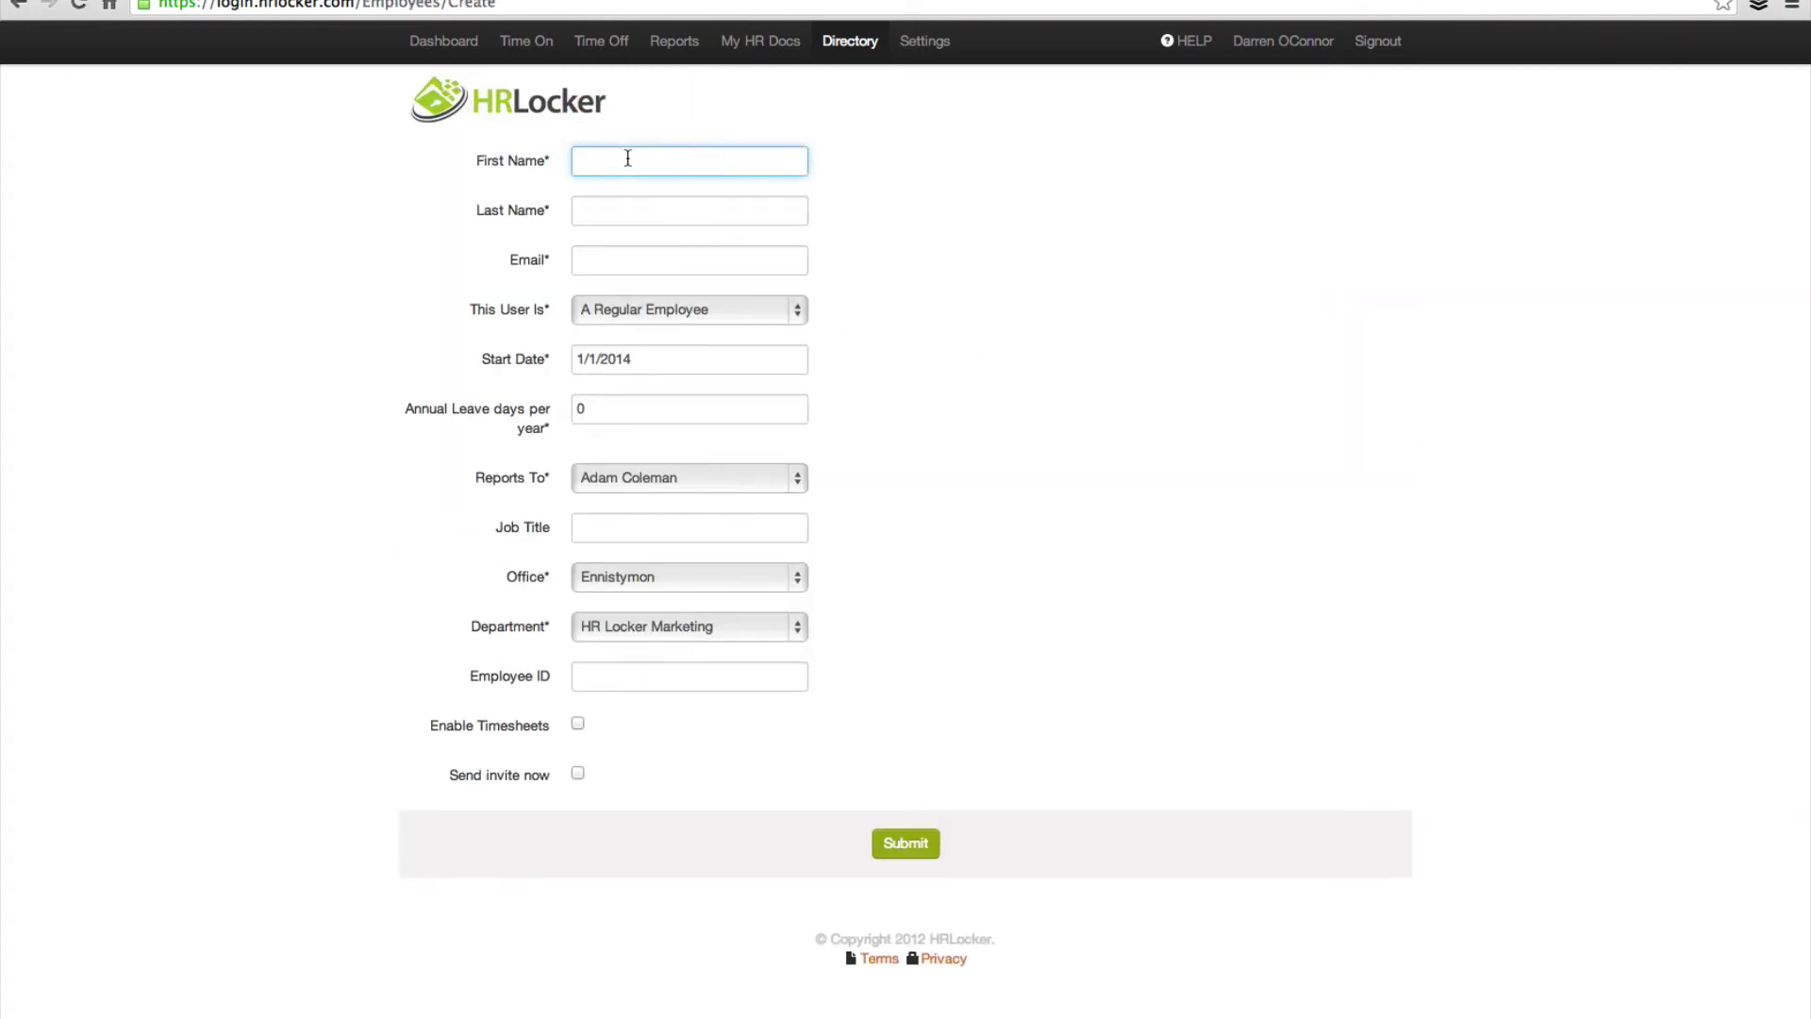
{"action": "key", "text": "Tab"}
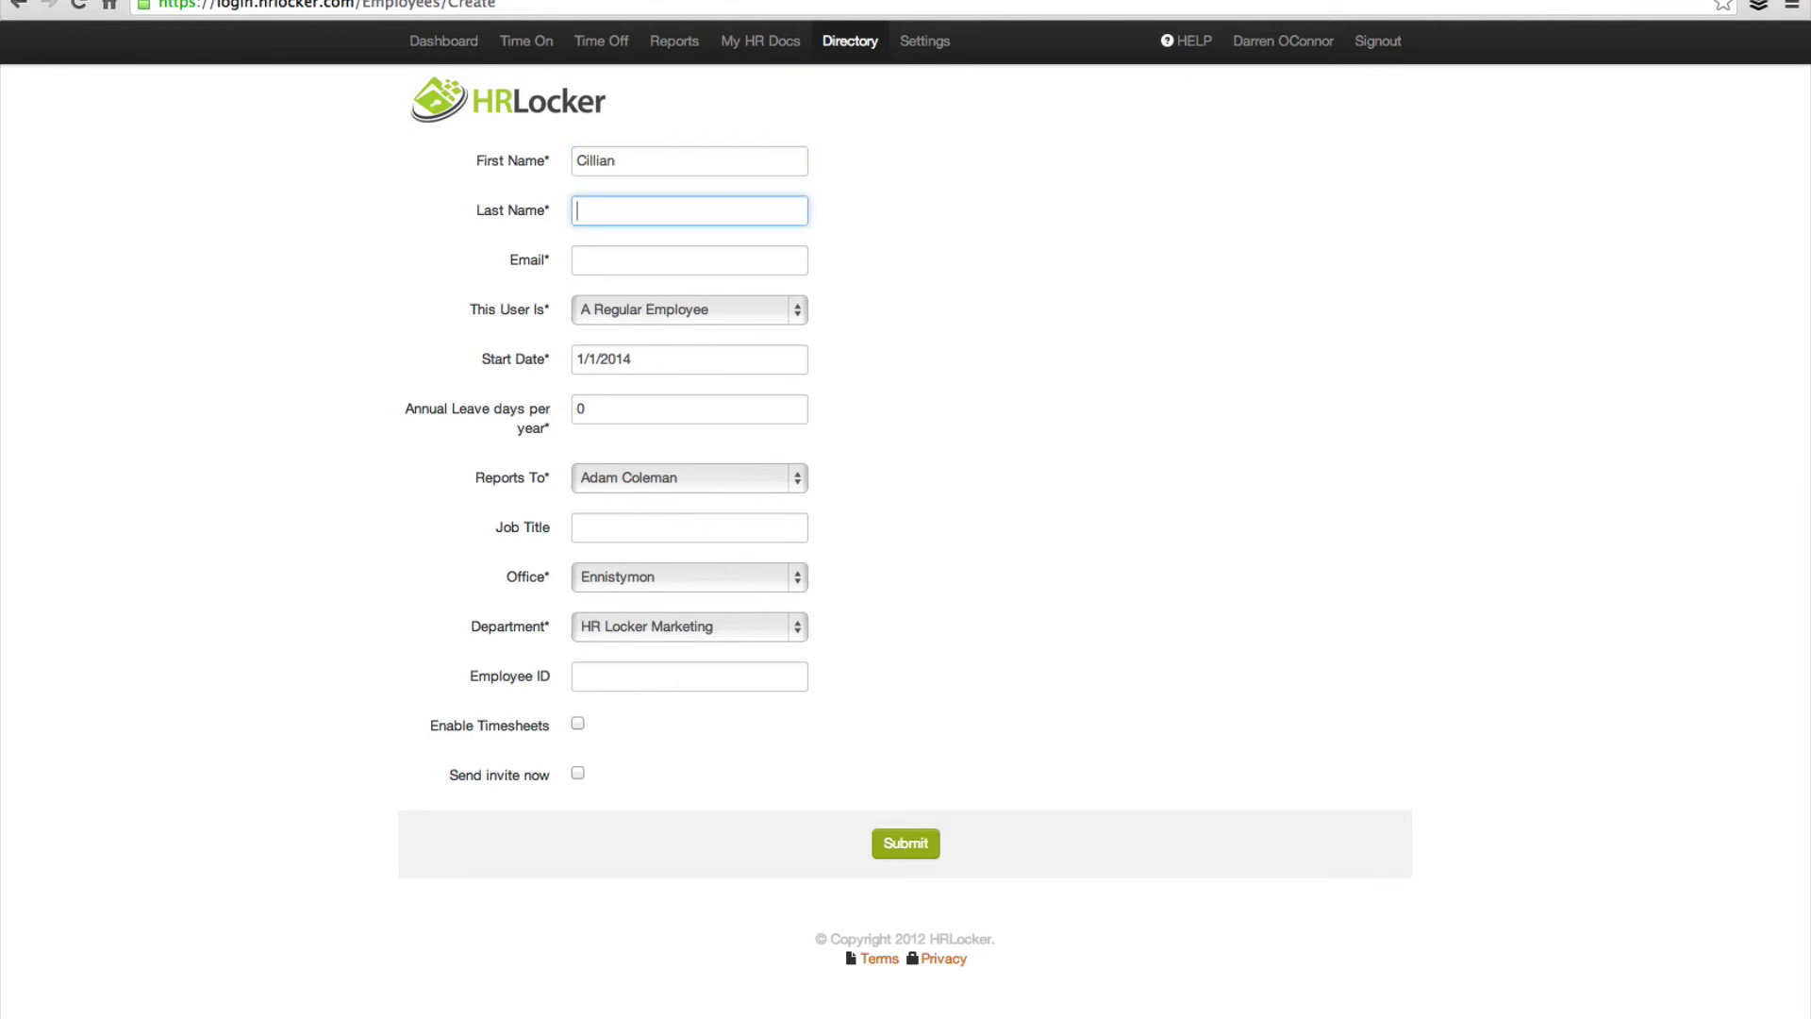
{"action": "key", "text": "Tab"}
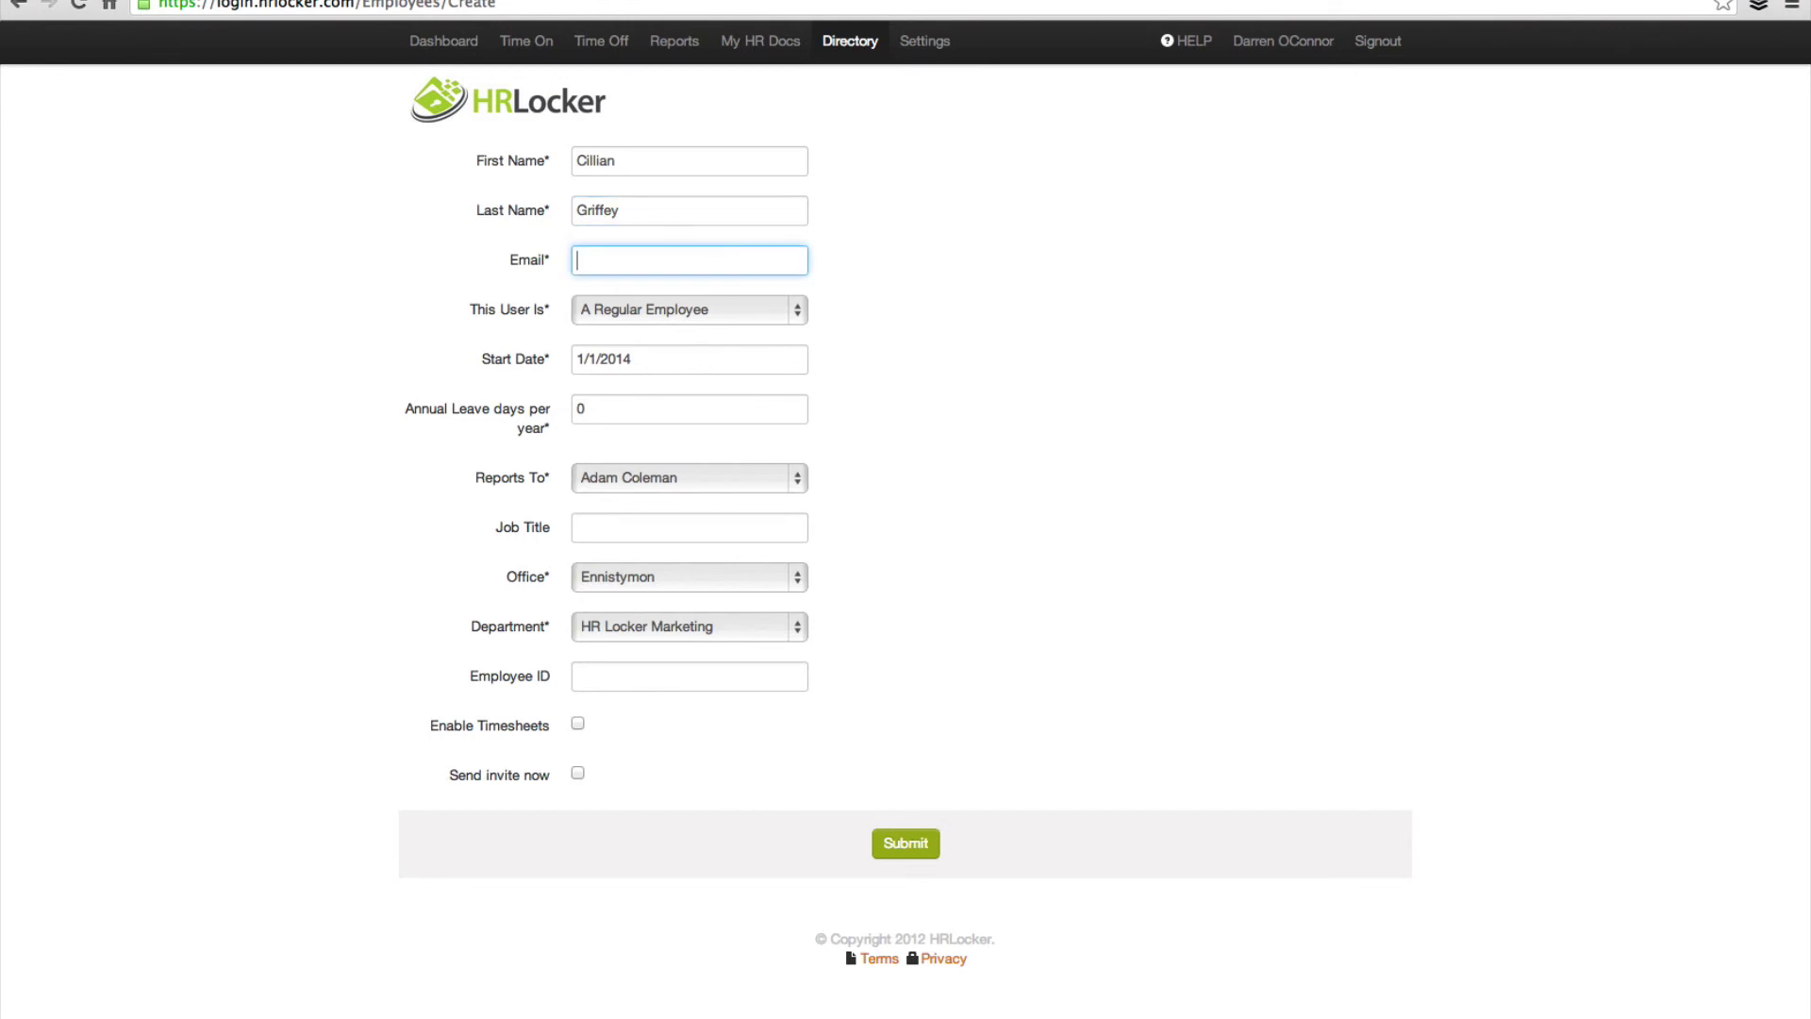
{"action": "type", "text": "cillian"}
{"action": "key", "text": "Tab"}
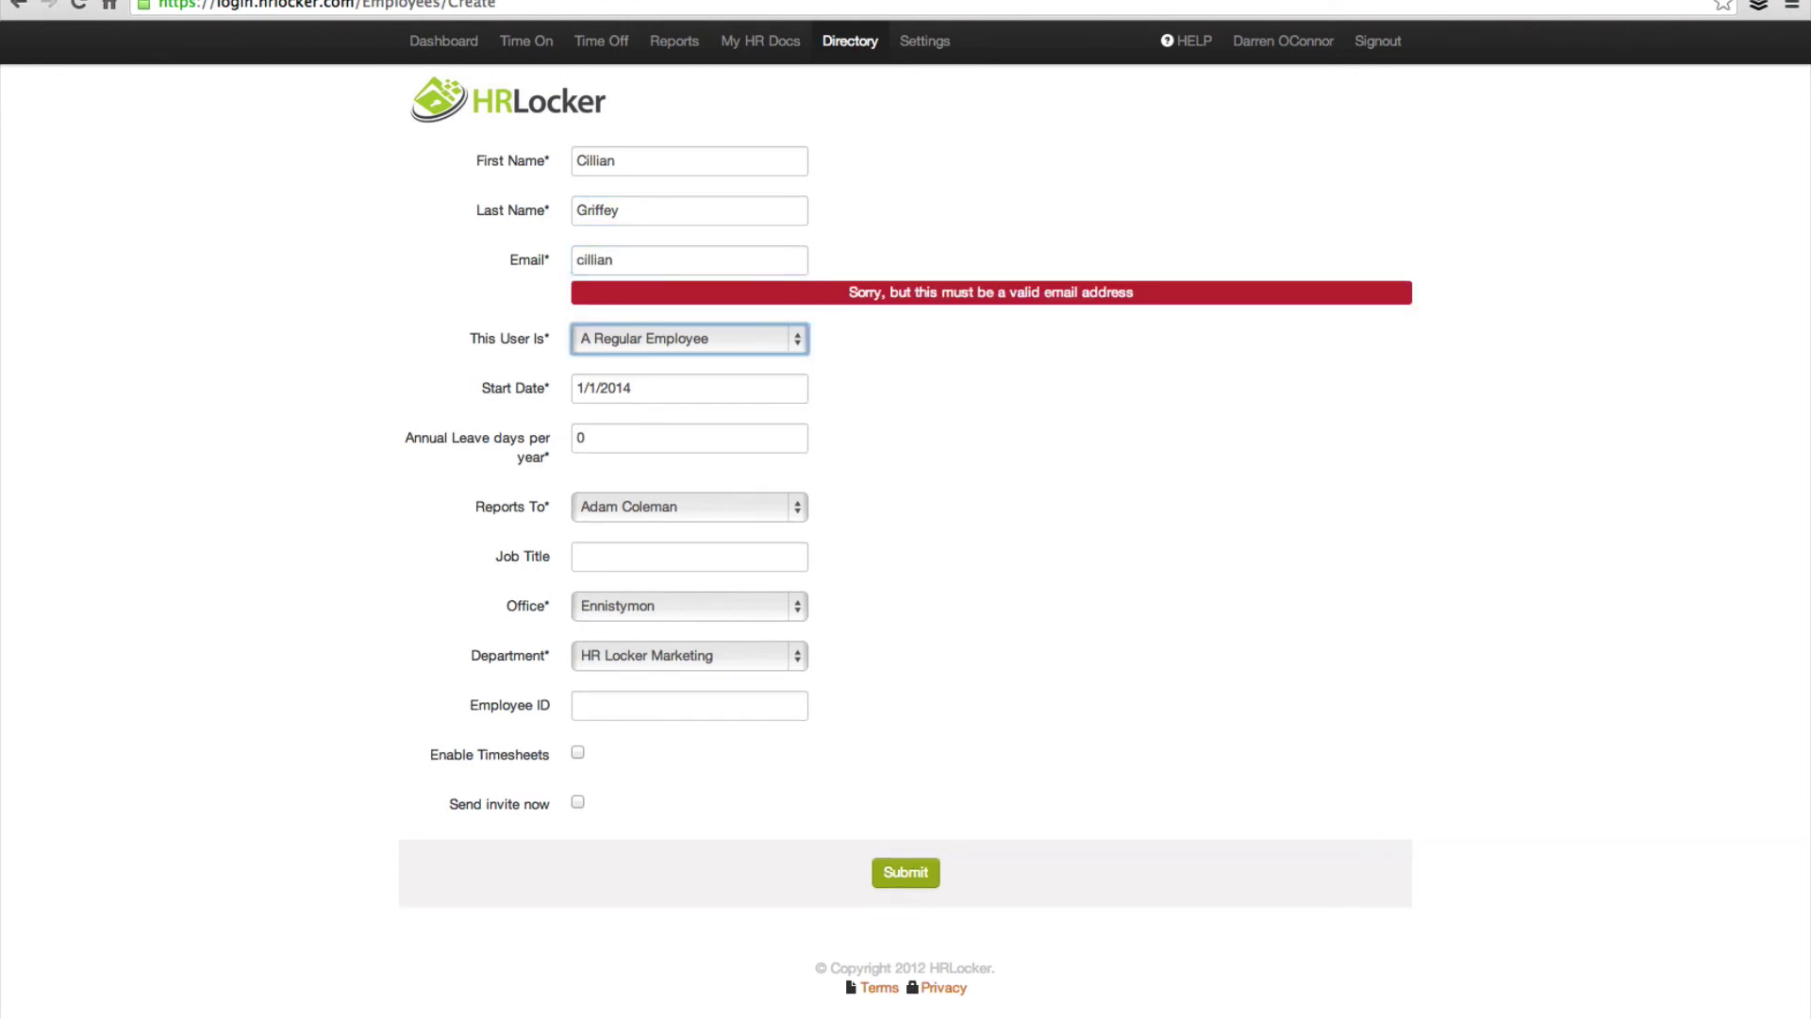
{"action": "left_click", "coordinate": [626, 255]}
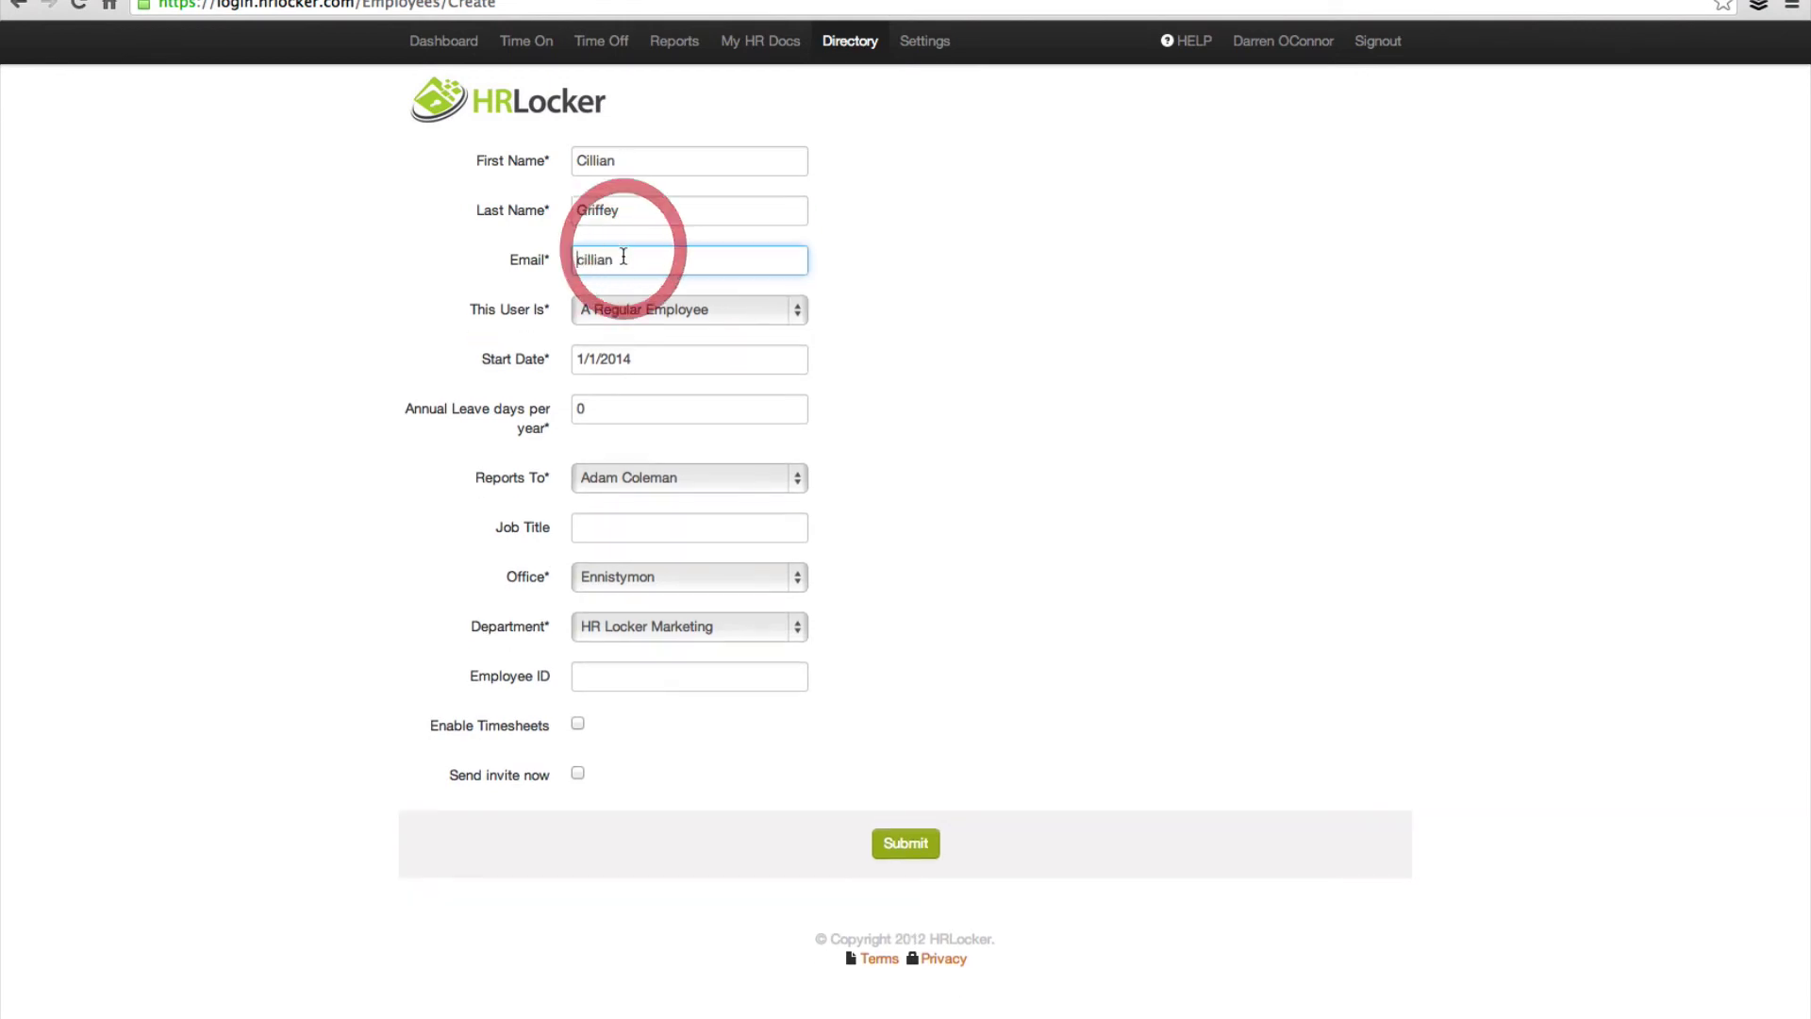
{"action": "type", "text": "@"}
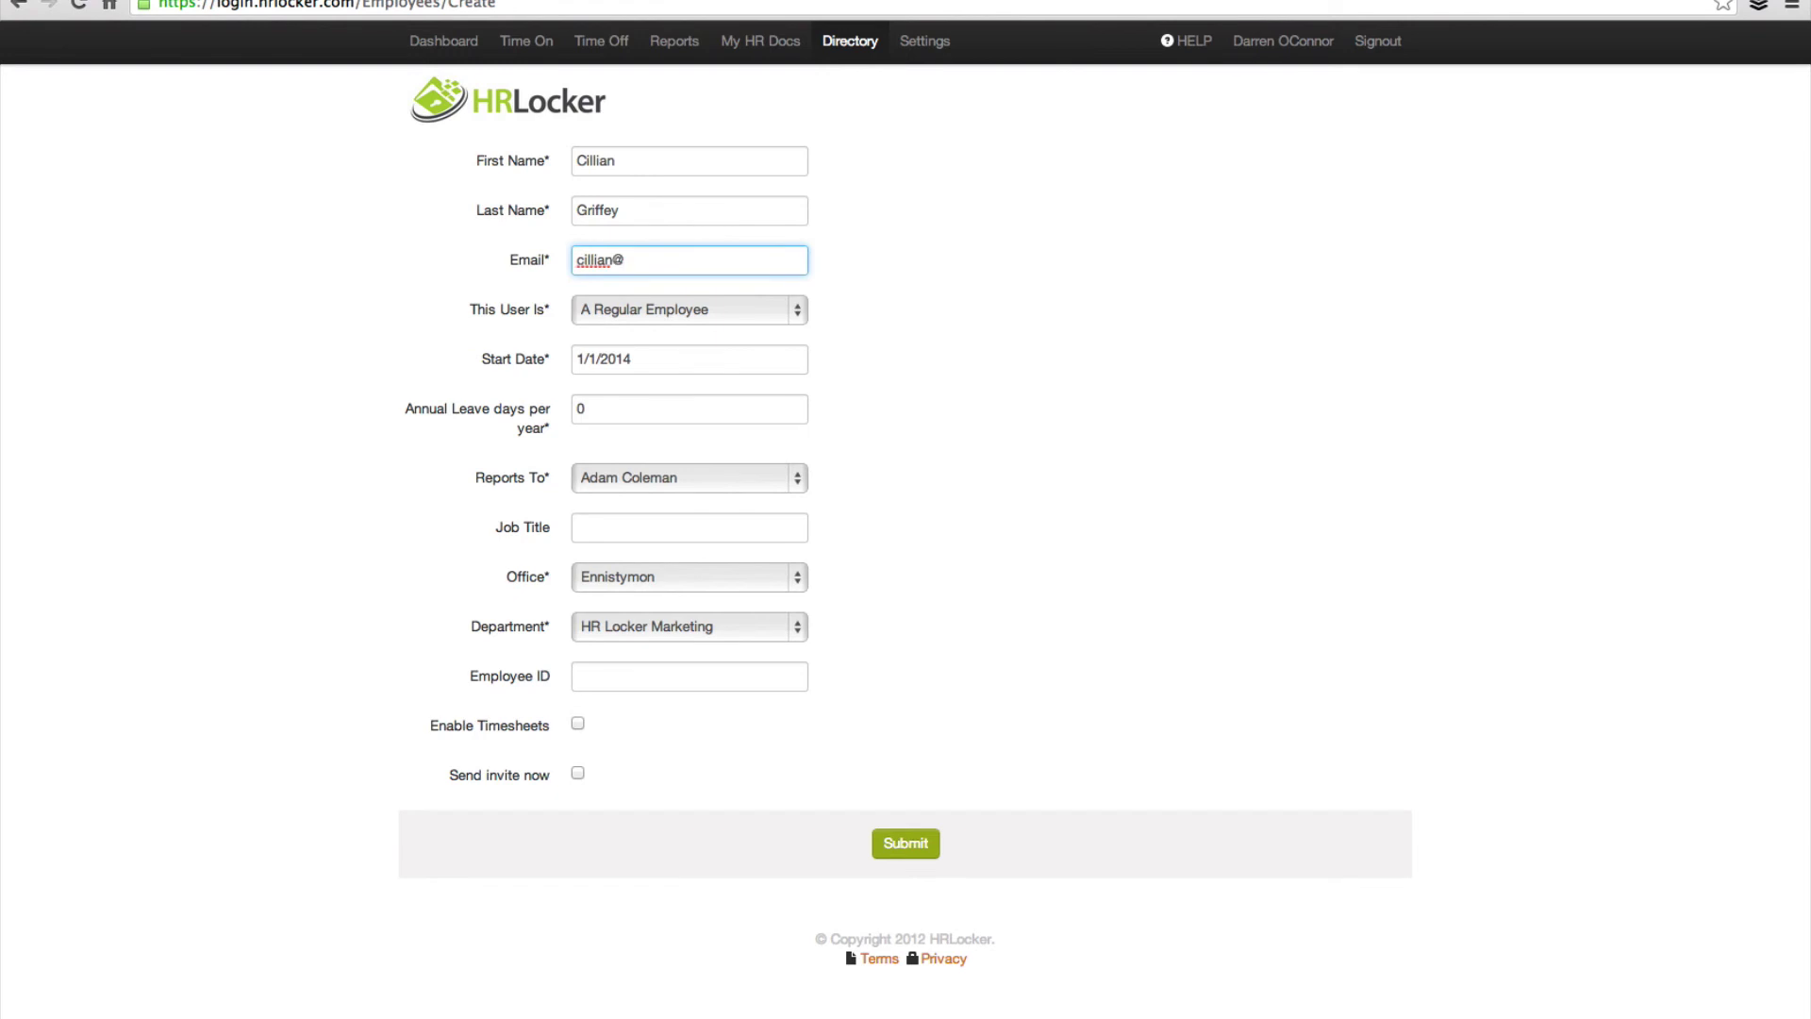
{"action": "type", "text": "test.com"}
{"action": "key", "text": "Tab"}
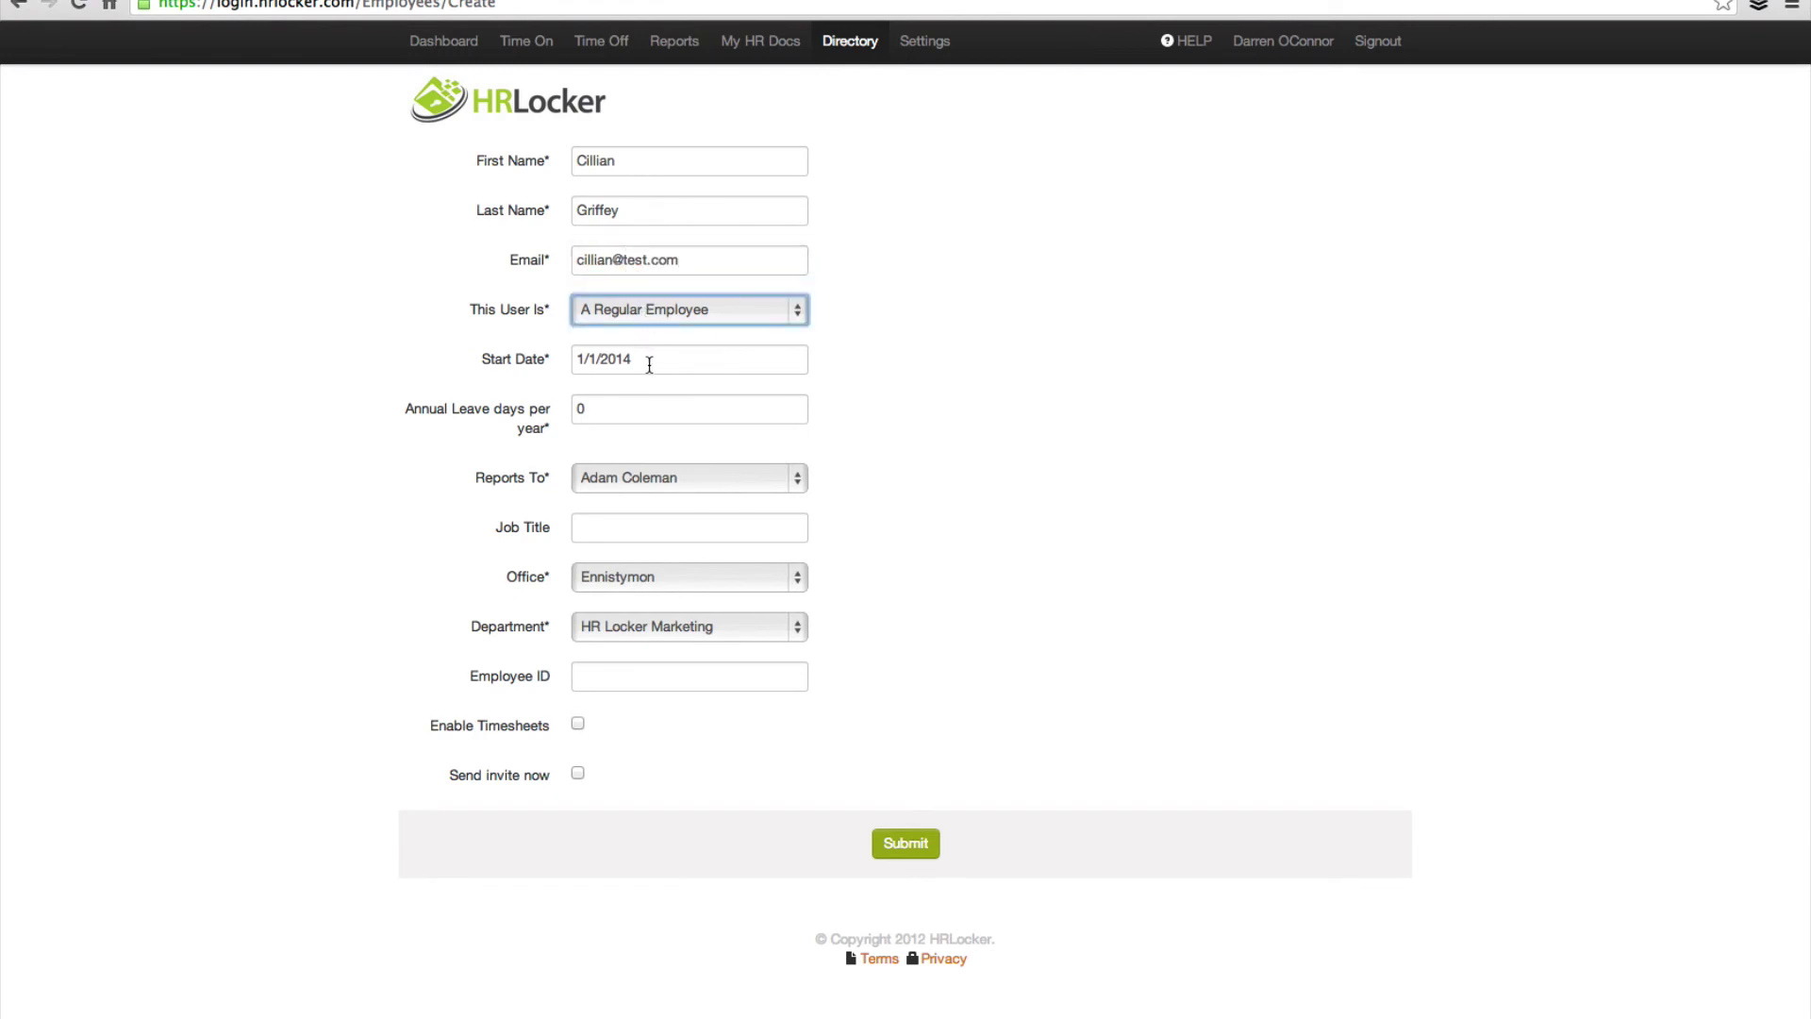
Step: Set the start date to 1/1/2013 and annual leave to 21 days
{"action": "left_click", "coordinate": [651, 359]}
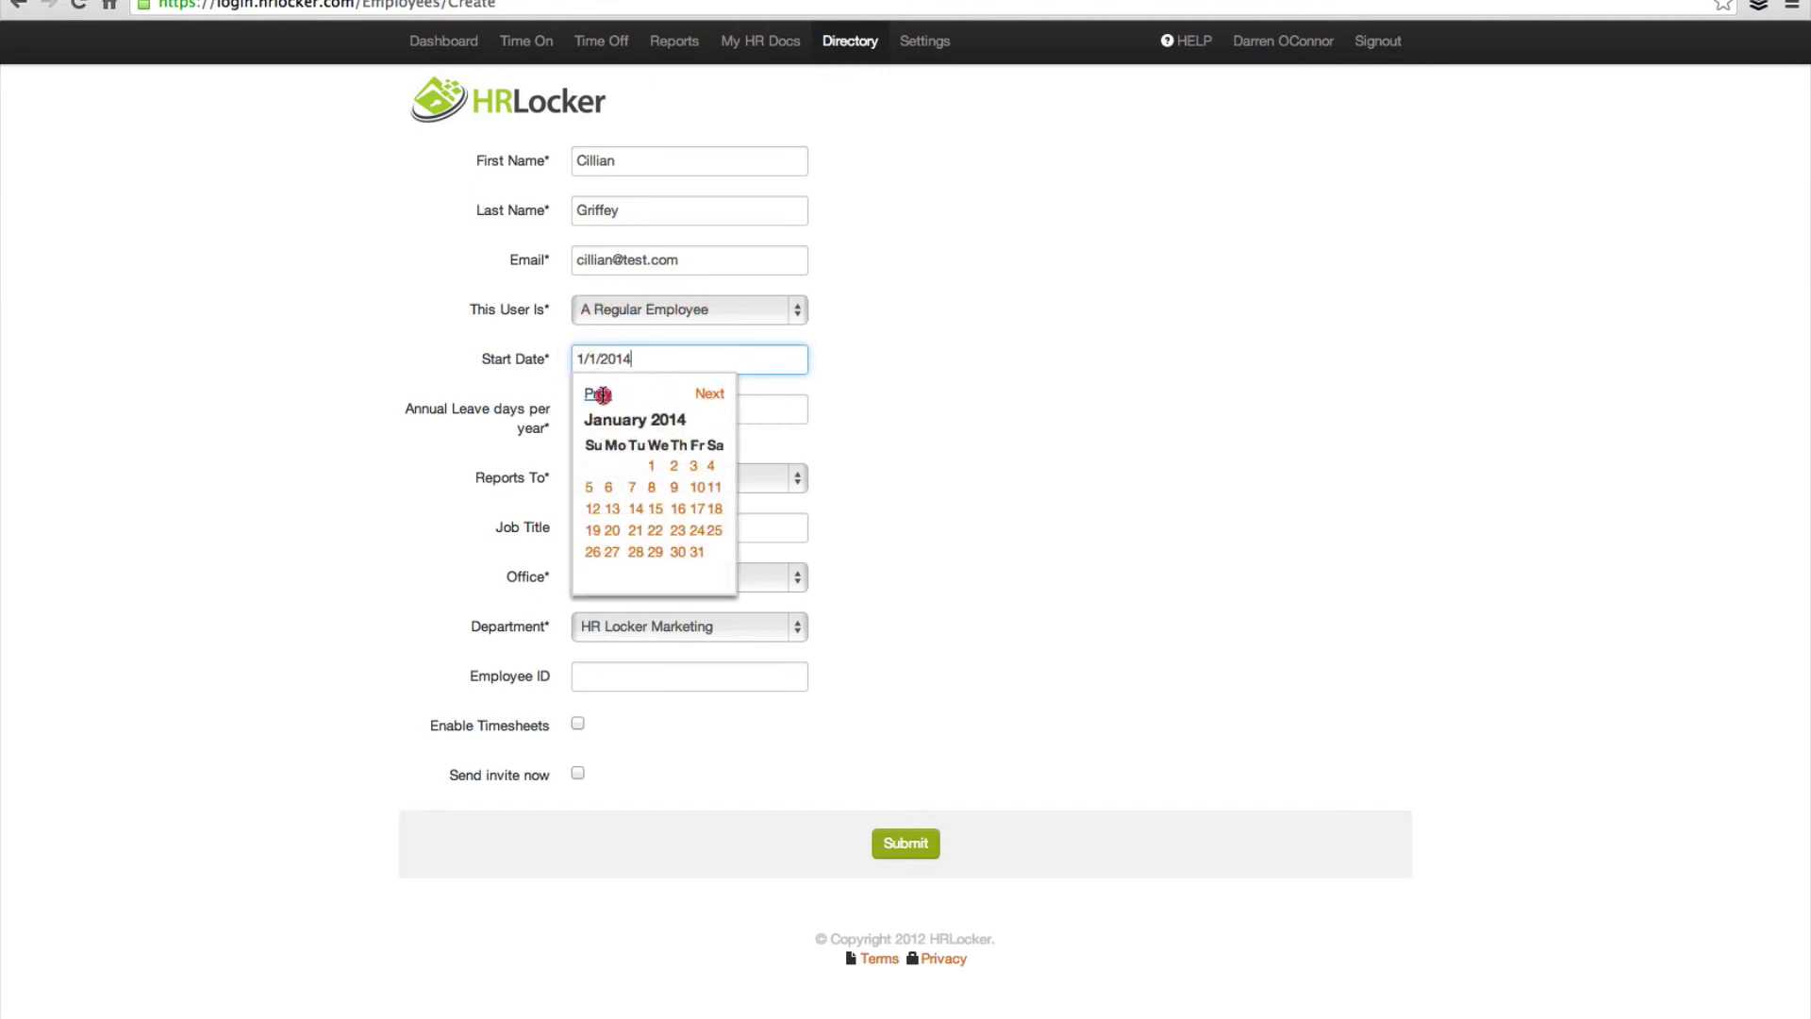
{"action": "left_click", "coordinate": [600, 394]}
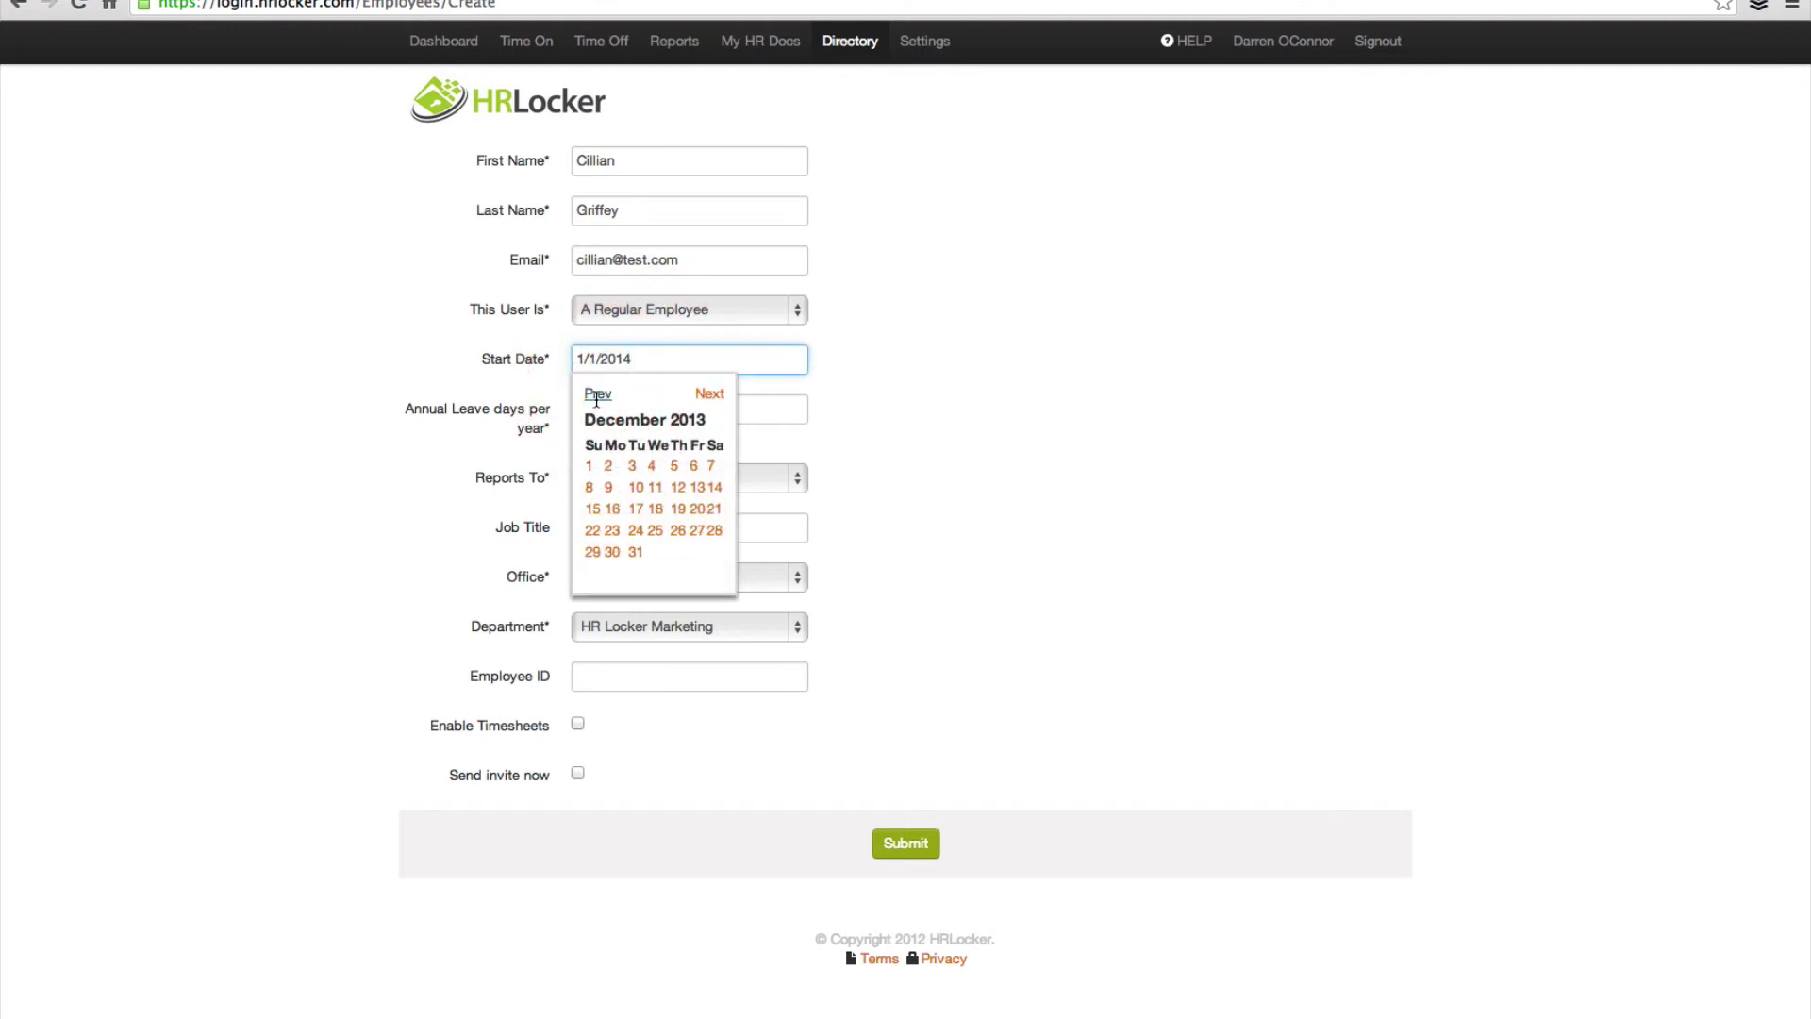
{"action": "left_click", "coordinate": [639, 360]}
{"action": "key", "text": "BackSpace"}
{"action": "type", "text": "3"}
{"action": "left_click", "coordinate": [388, 364]}
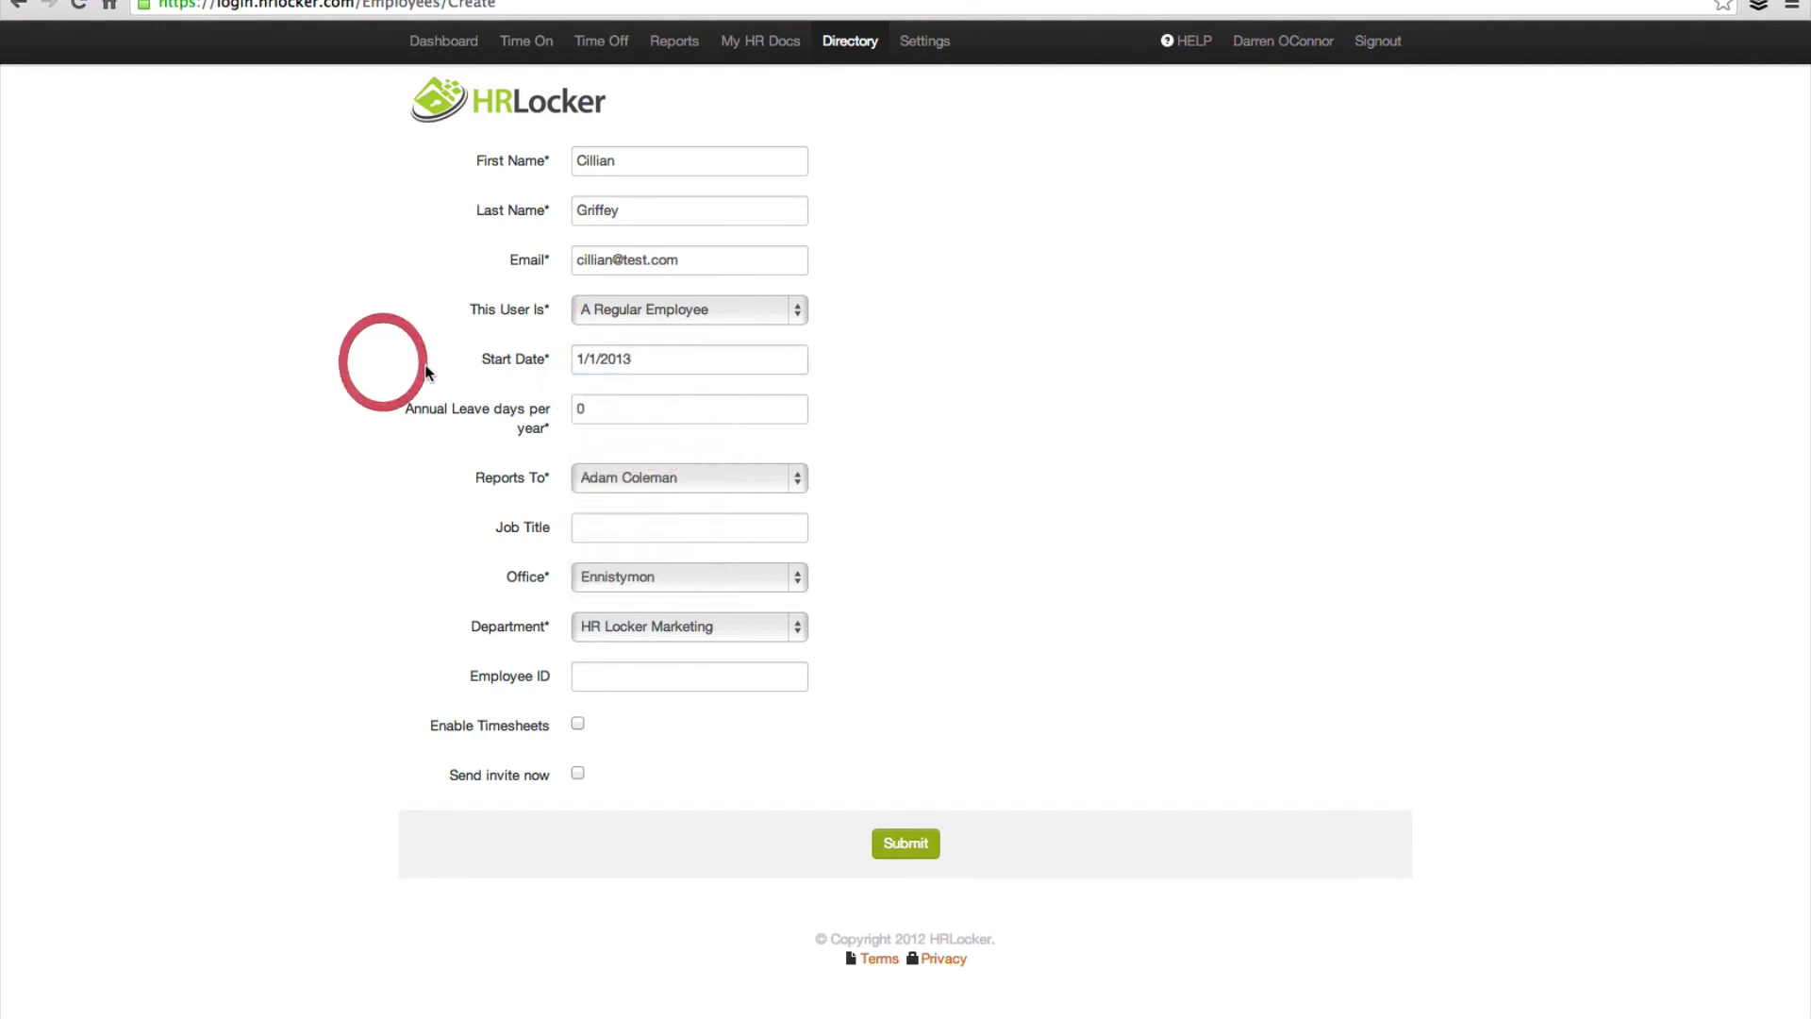
{"action": "left_click", "coordinate": [473, 411]}
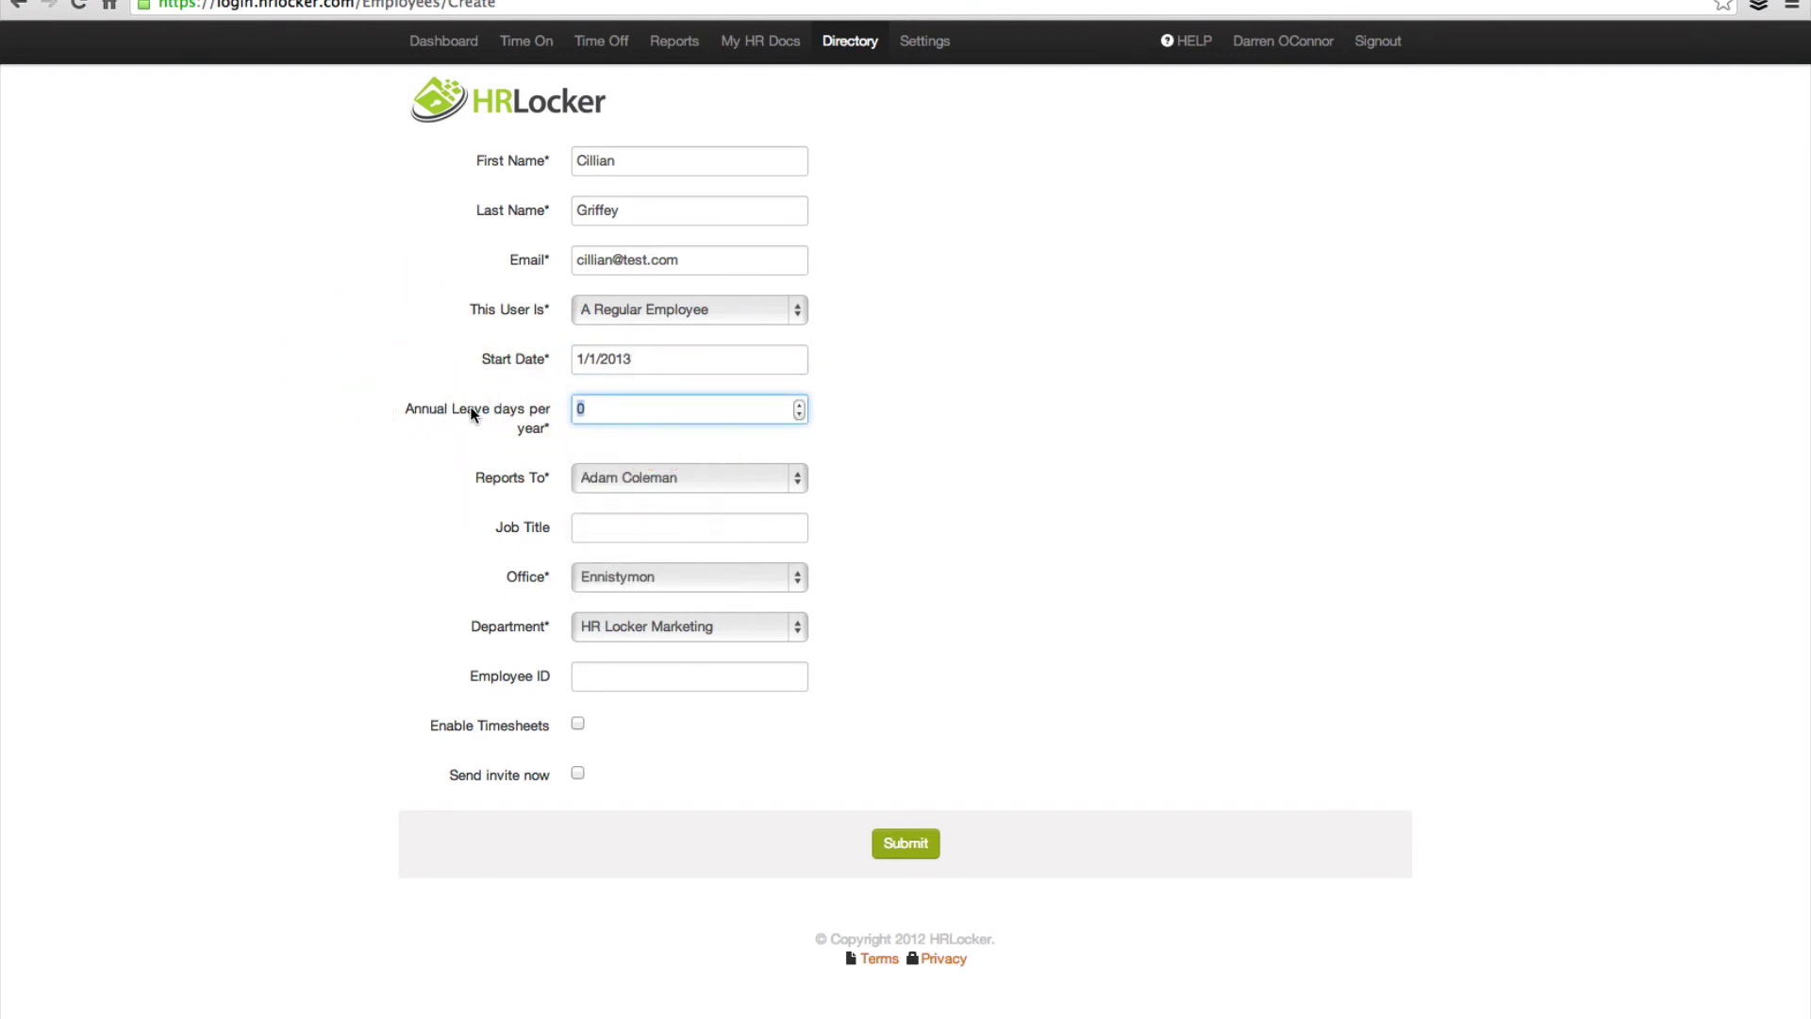
{"action": "type", "text": "21"}
Step: Enter job title Head of Sales, Grandview House, HR Locker Sales, ID 009, enable timesheets, and submit
{"action": "left_click", "coordinate": [604, 528]}
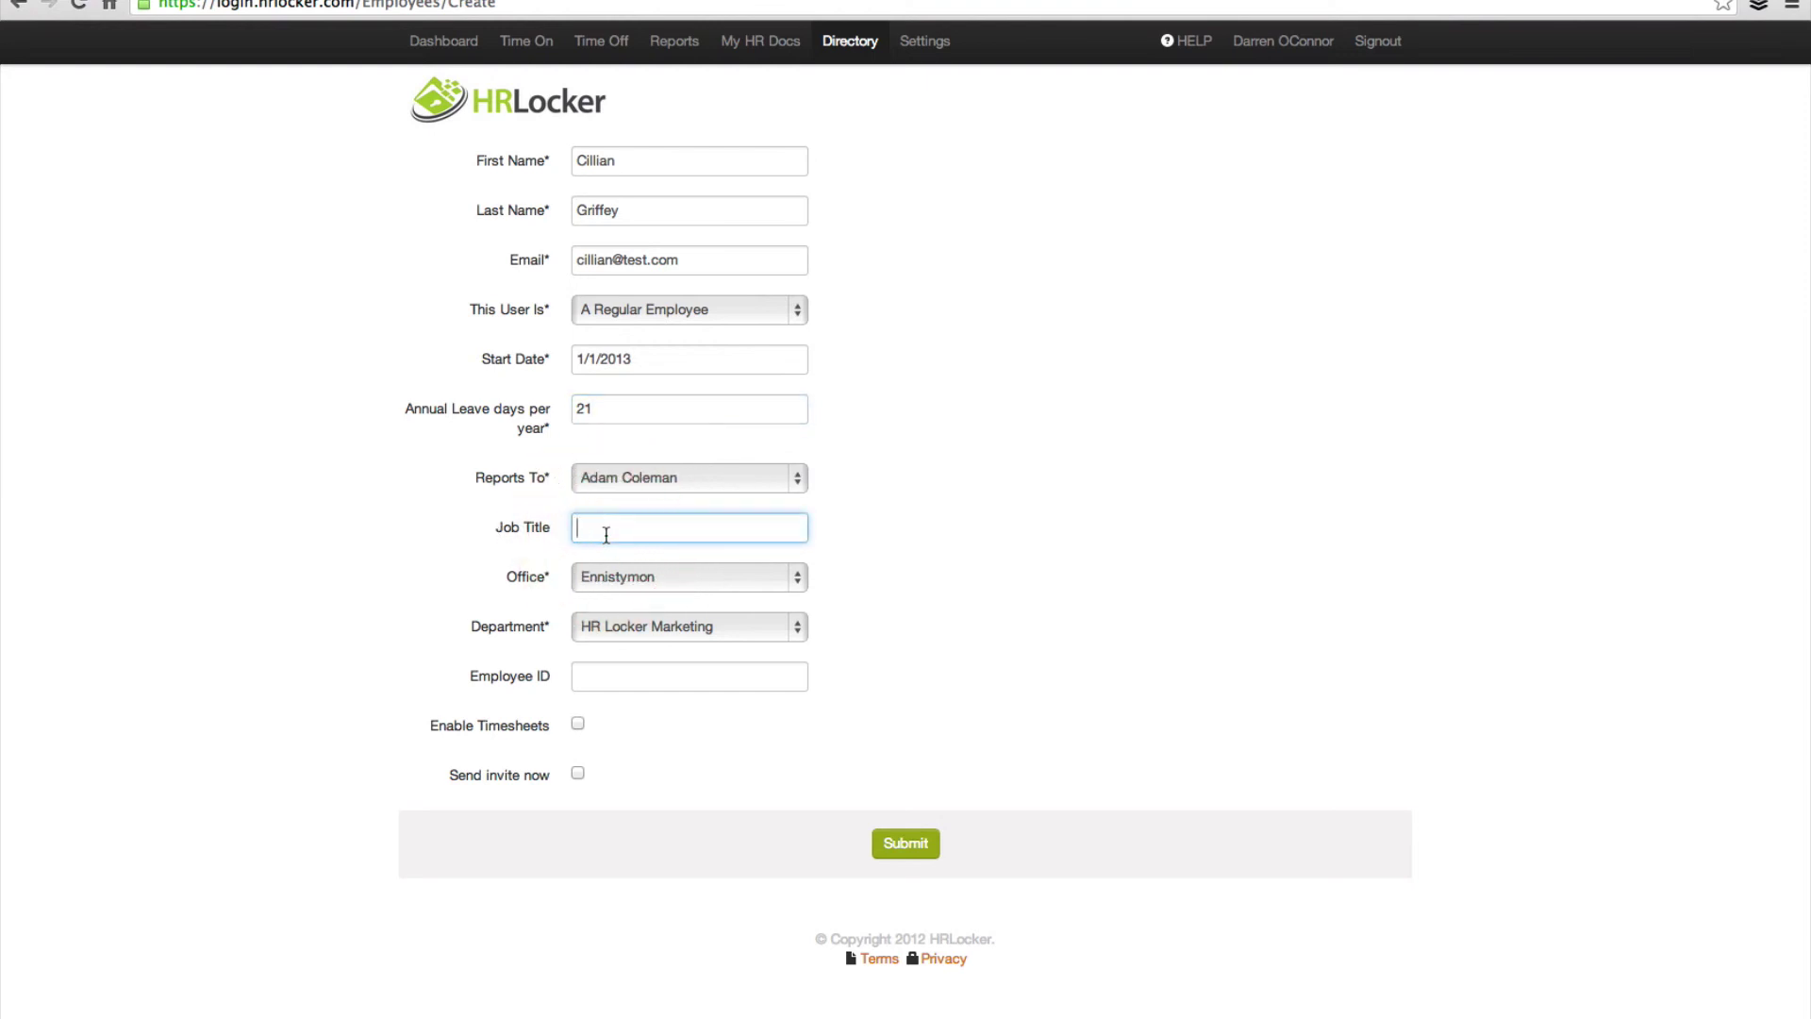
{"action": "type", "text": "Head of Sales"}
{"action": "left_click", "coordinate": [630, 576]}
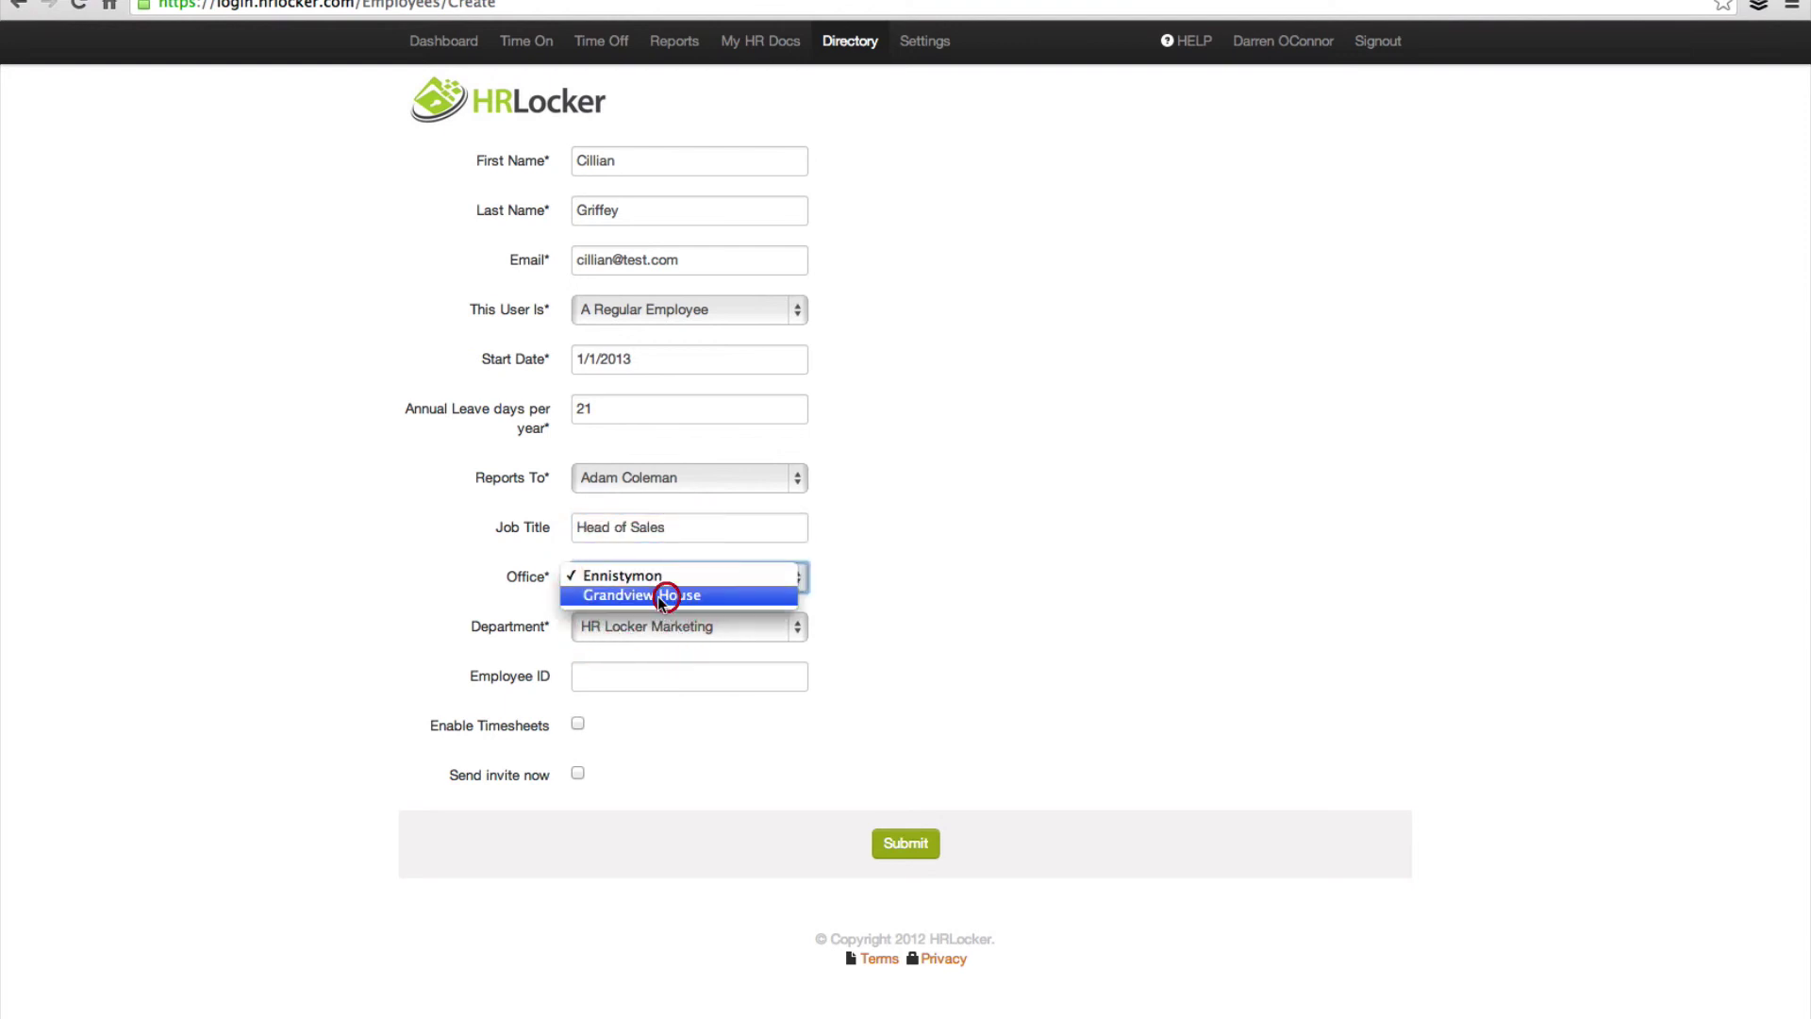
{"action": "left_click", "coordinate": [661, 596]}
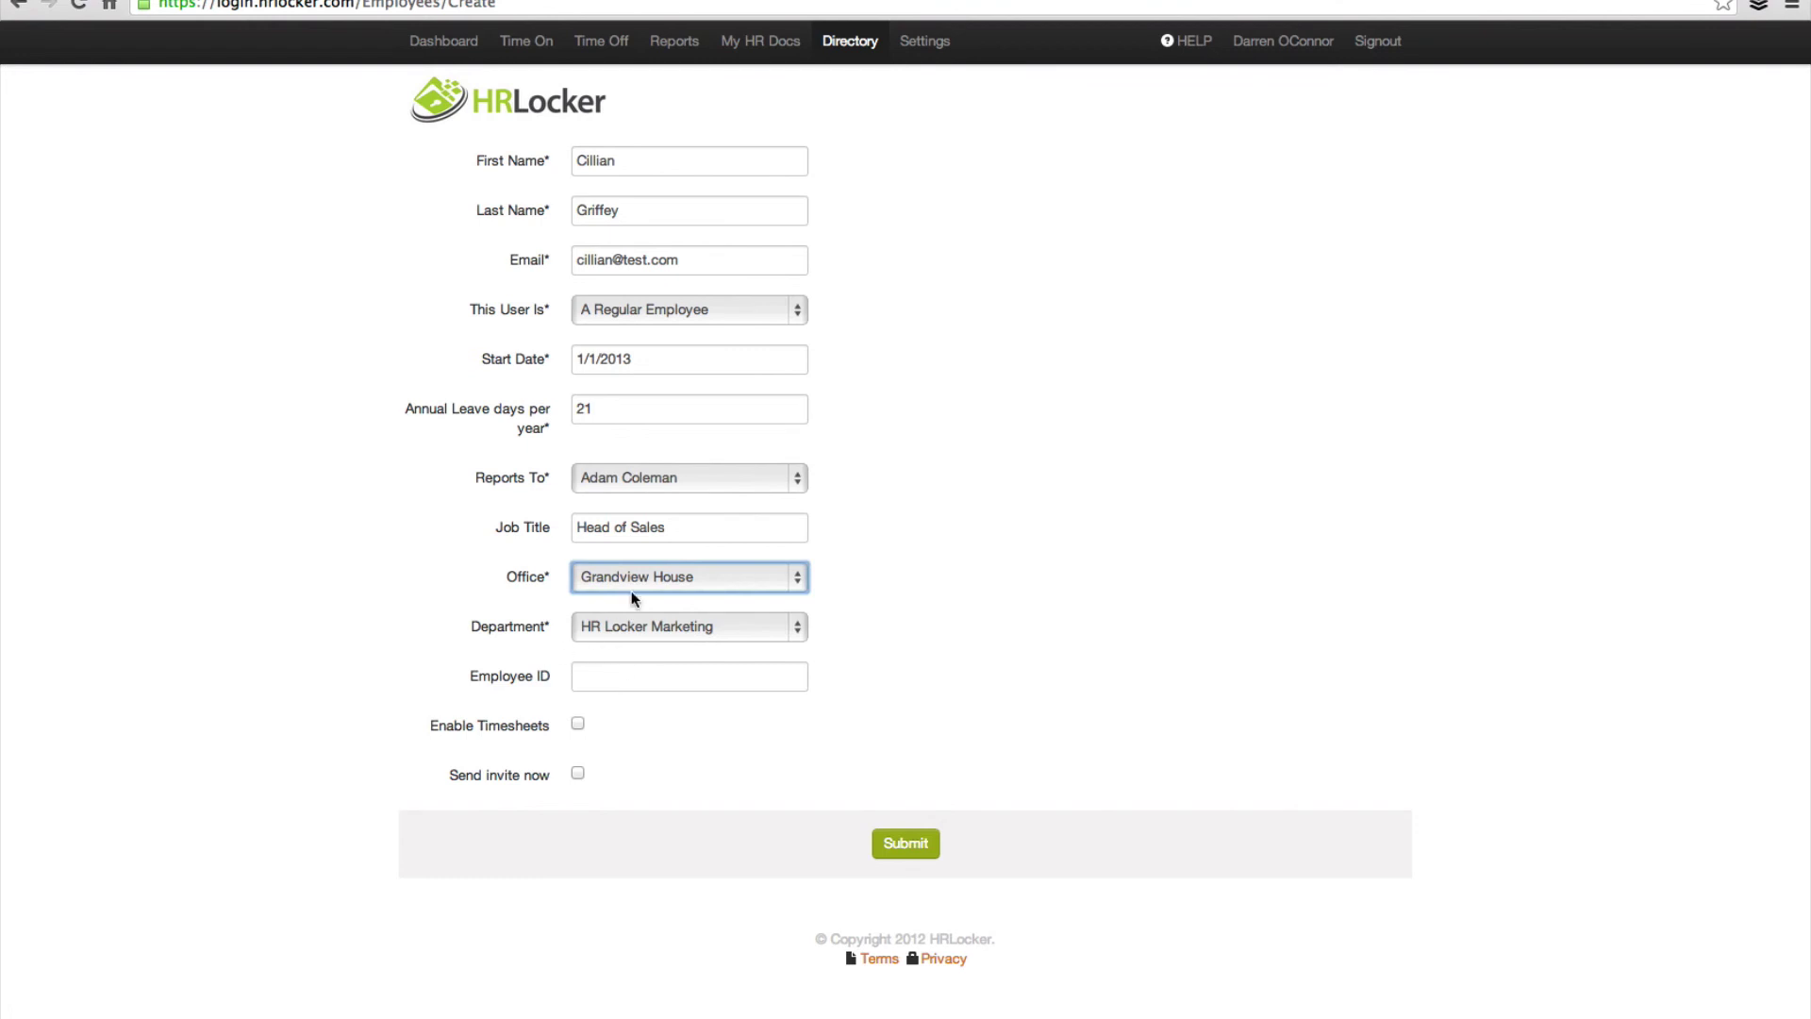
{"action": "left_click", "coordinate": [687, 626]}
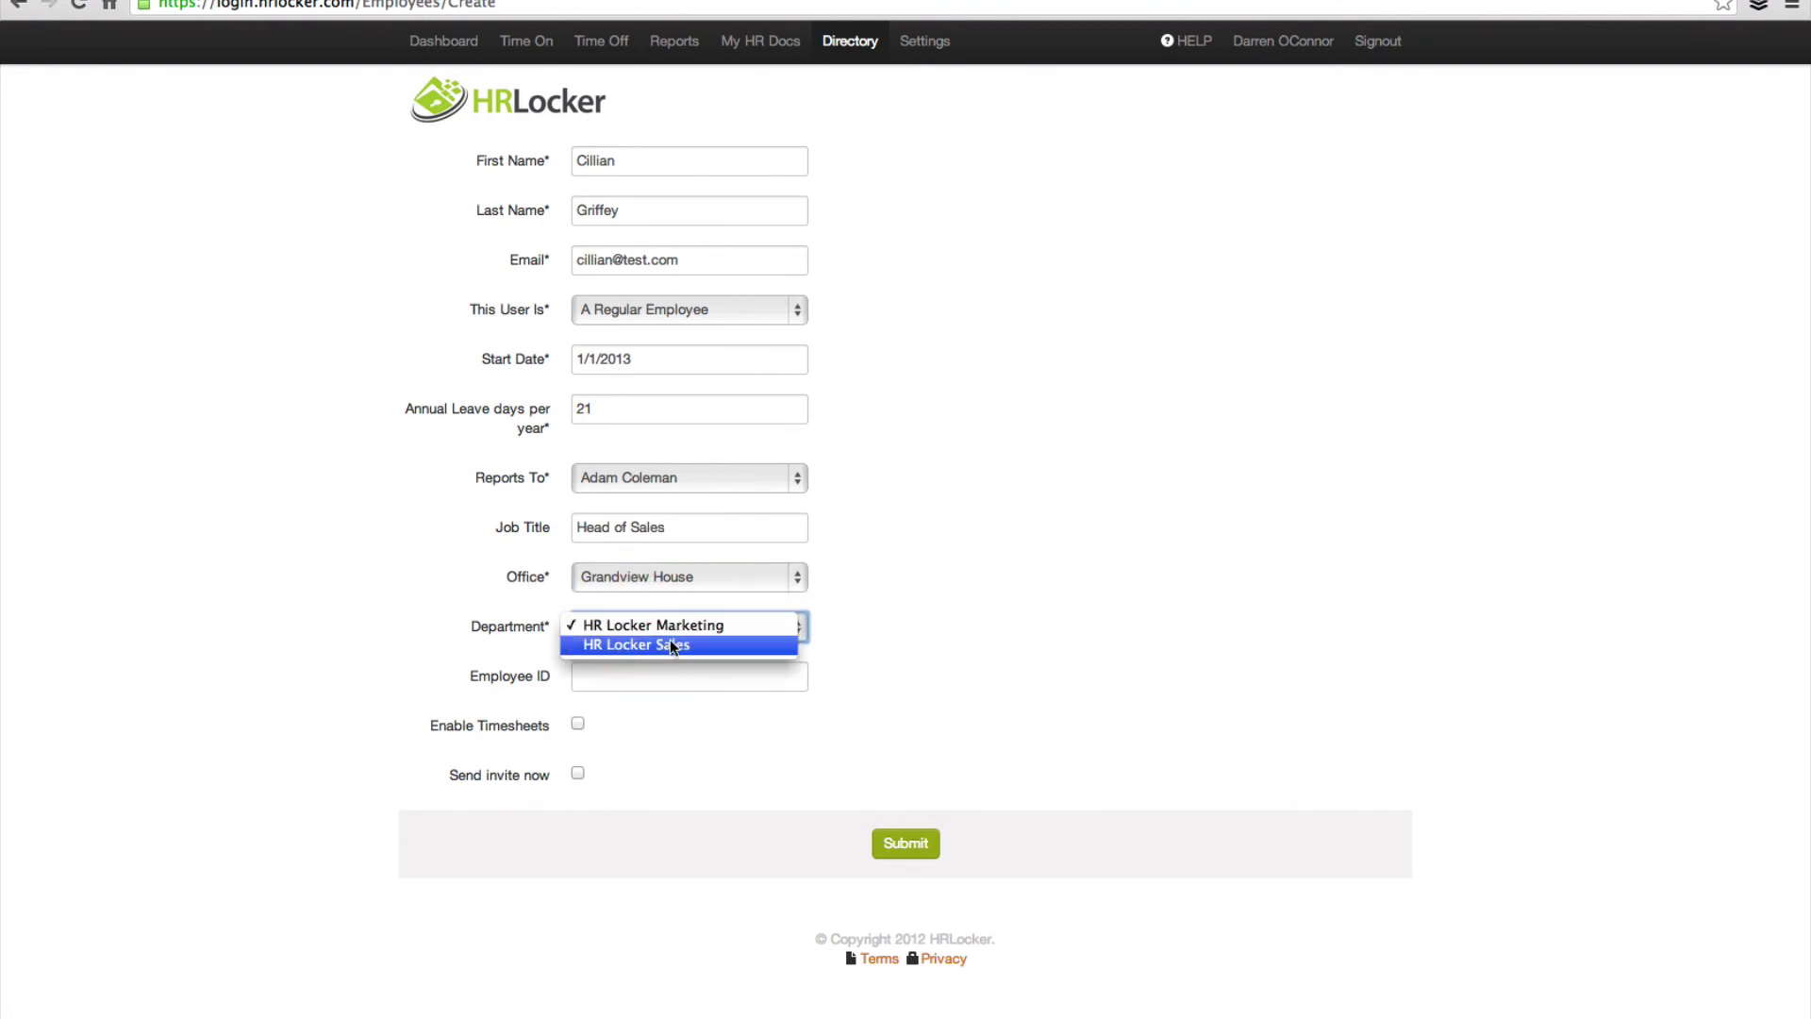
{"action": "left_click", "coordinate": [662, 644]}
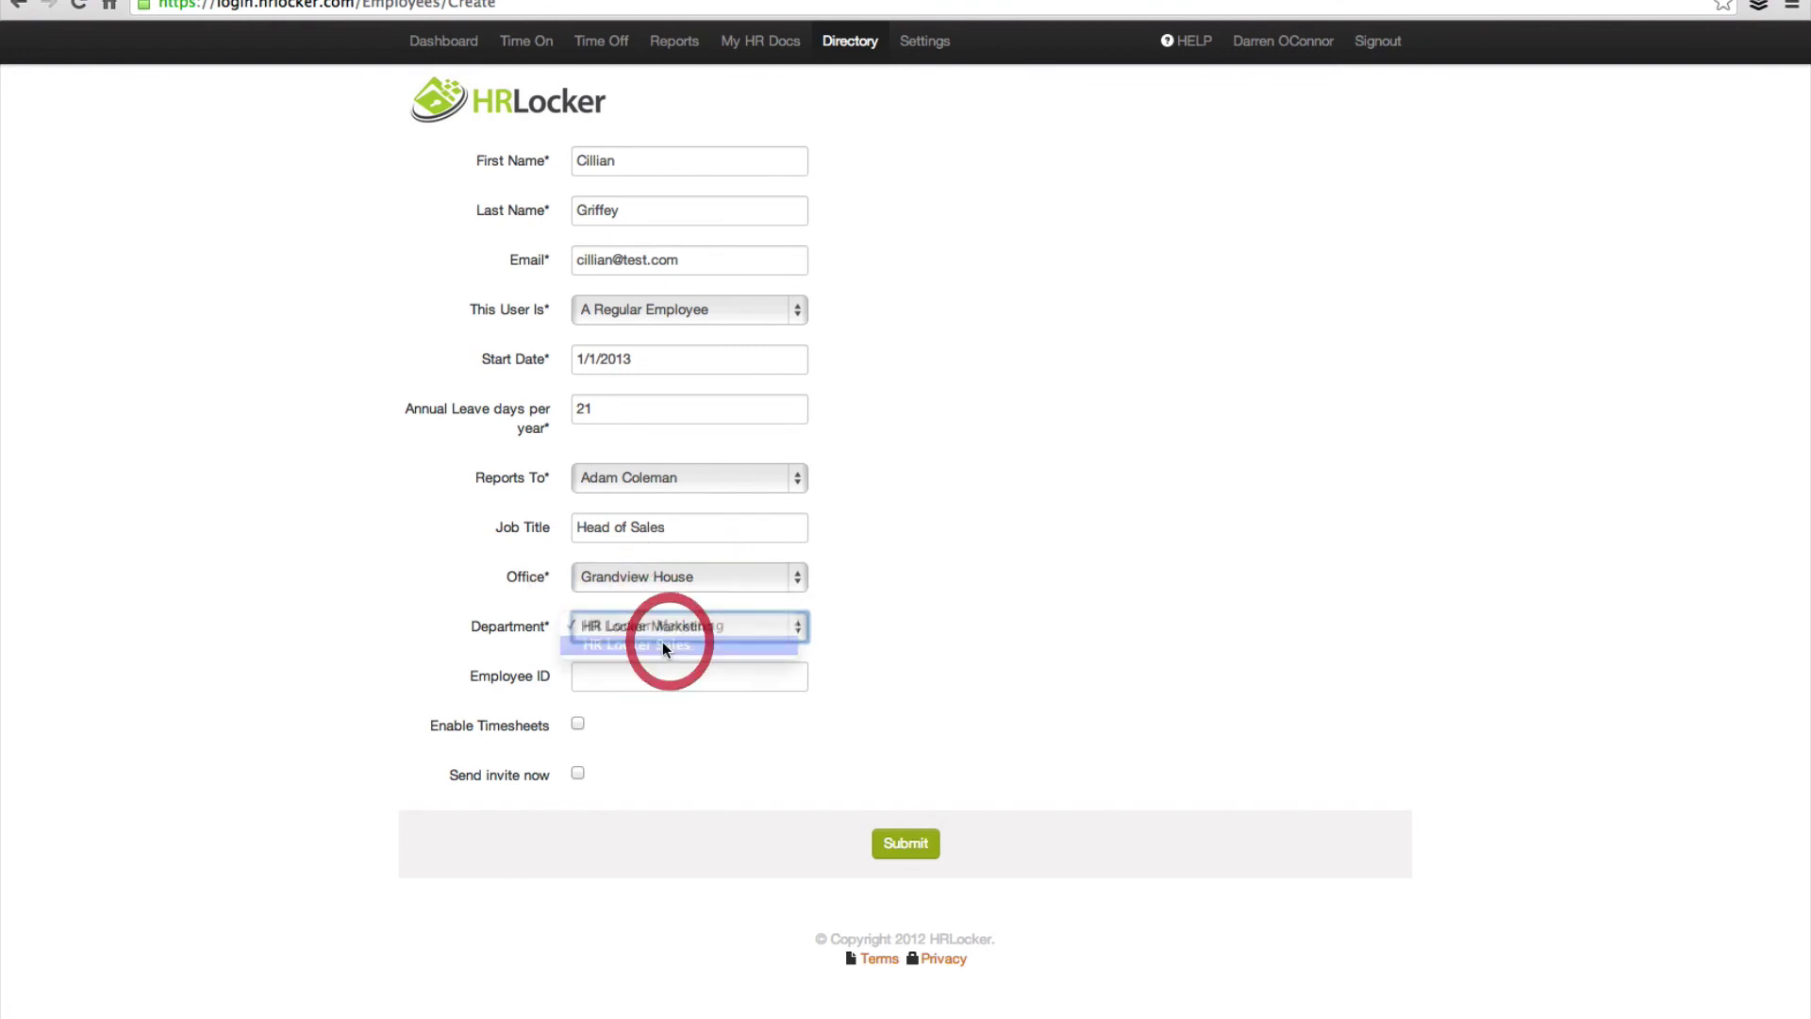
{"action": "left_click", "coordinate": [605, 678]}
{"action": "type", "text": "00"}
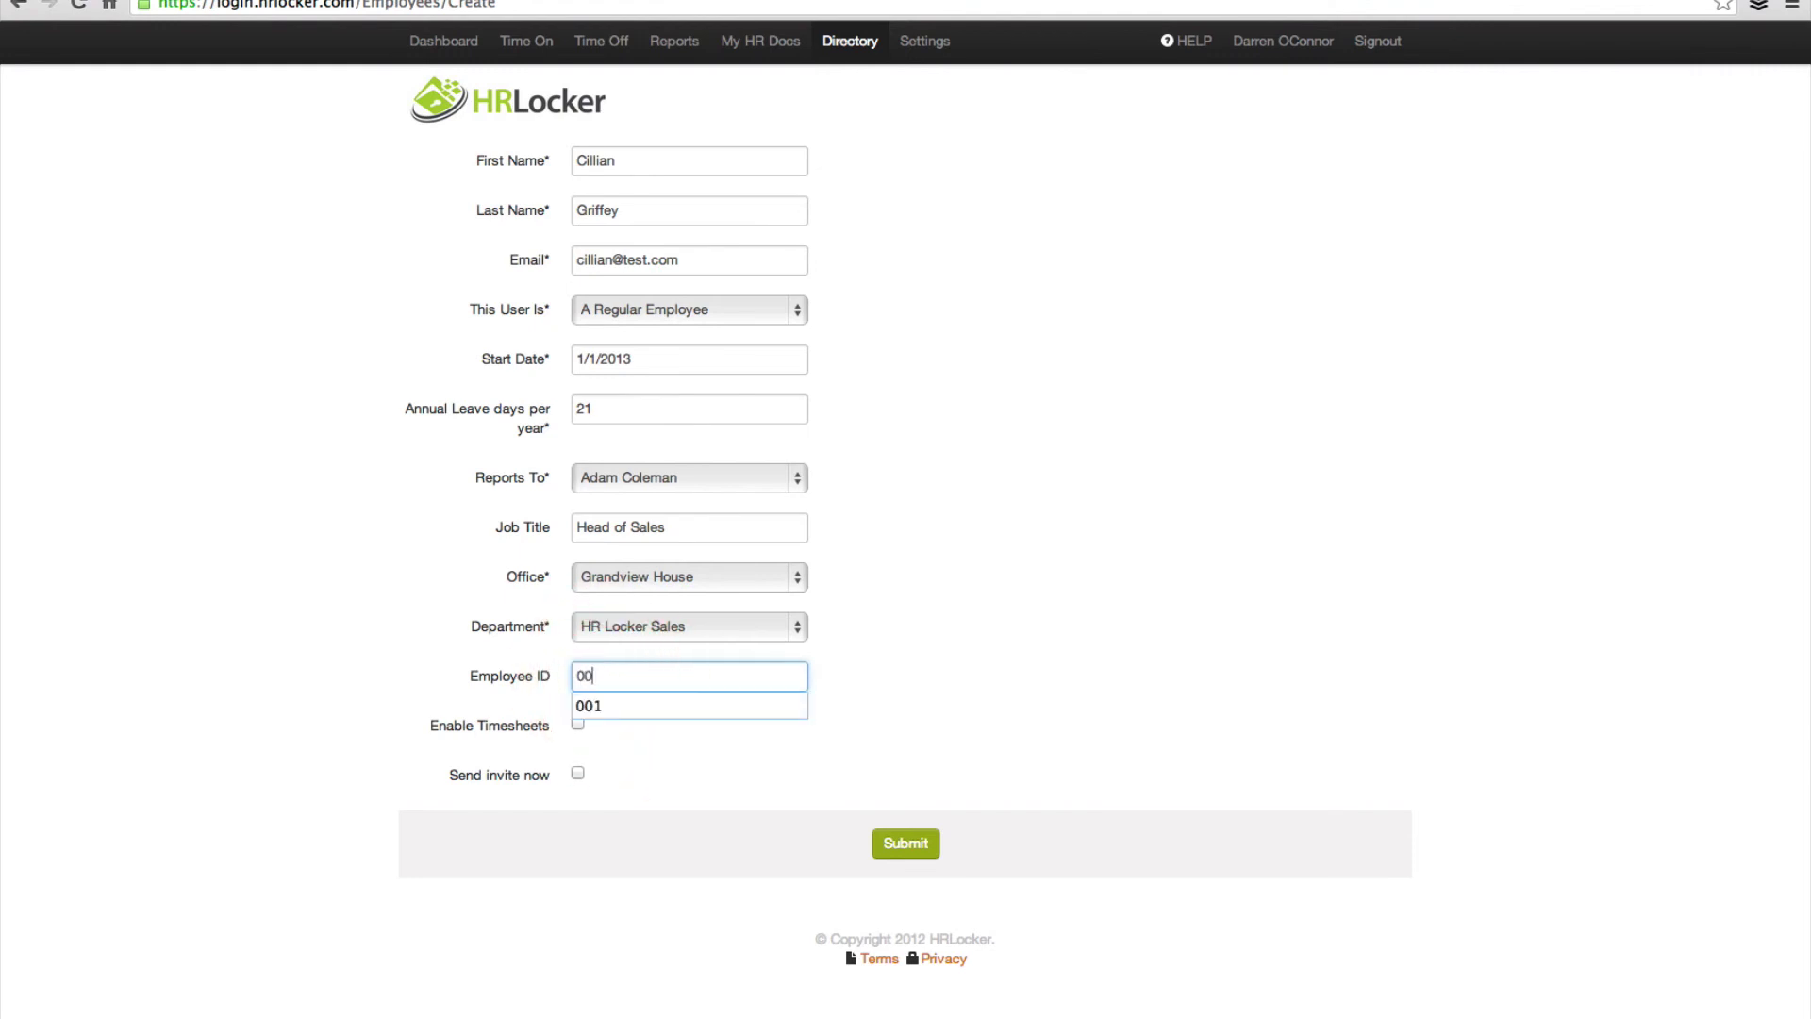
{"action": "type", "text": "9"}
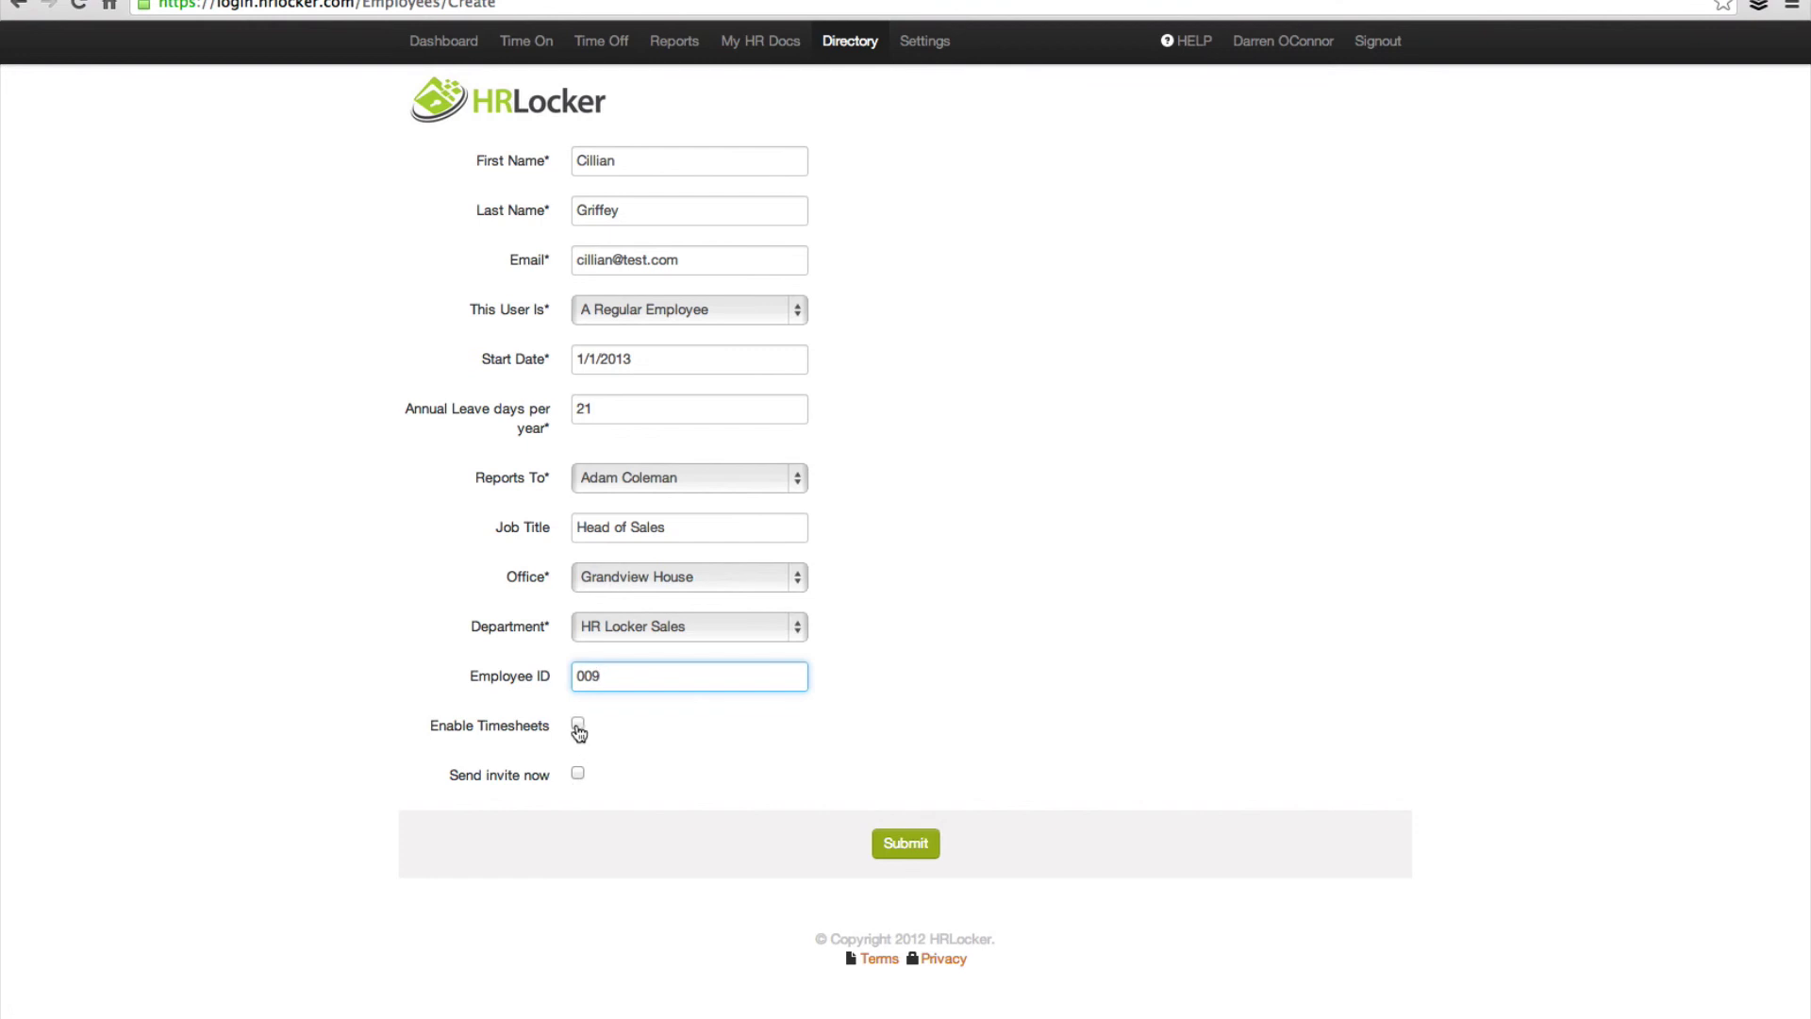
{"action": "left_click", "coordinate": [577, 724]}
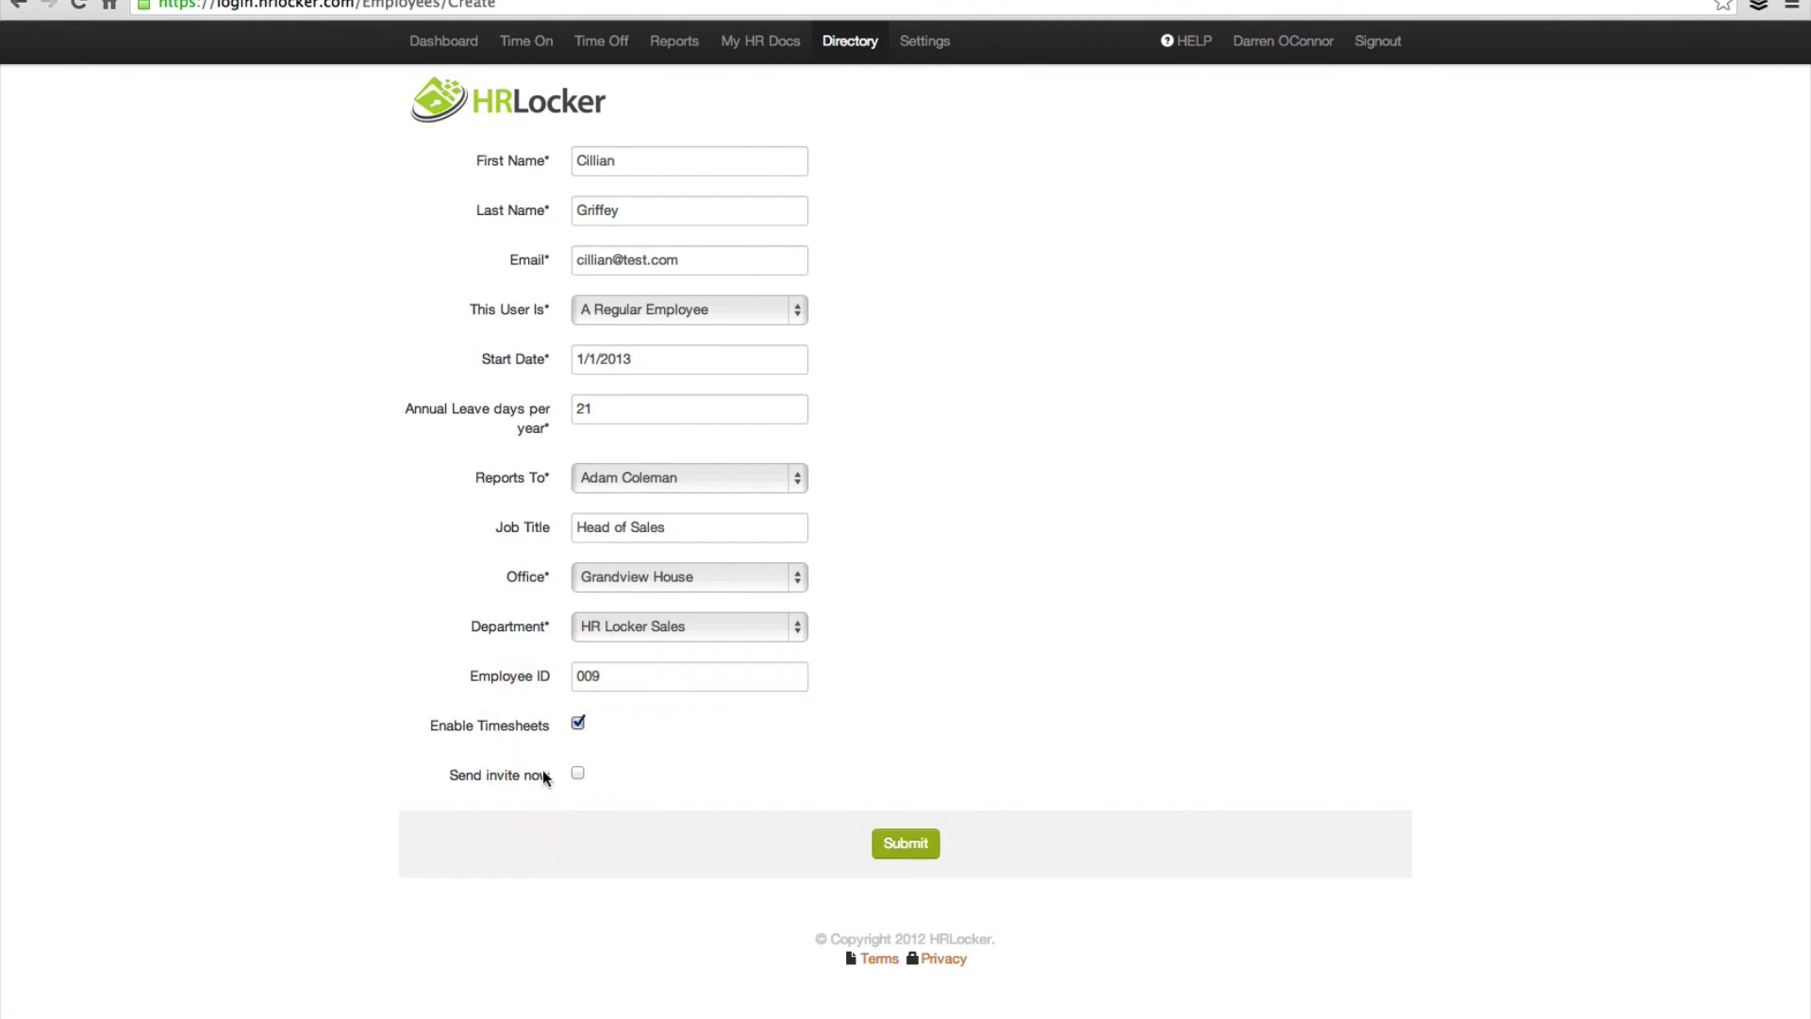
{"action": "left_click", "coordinate": [904, 845]}
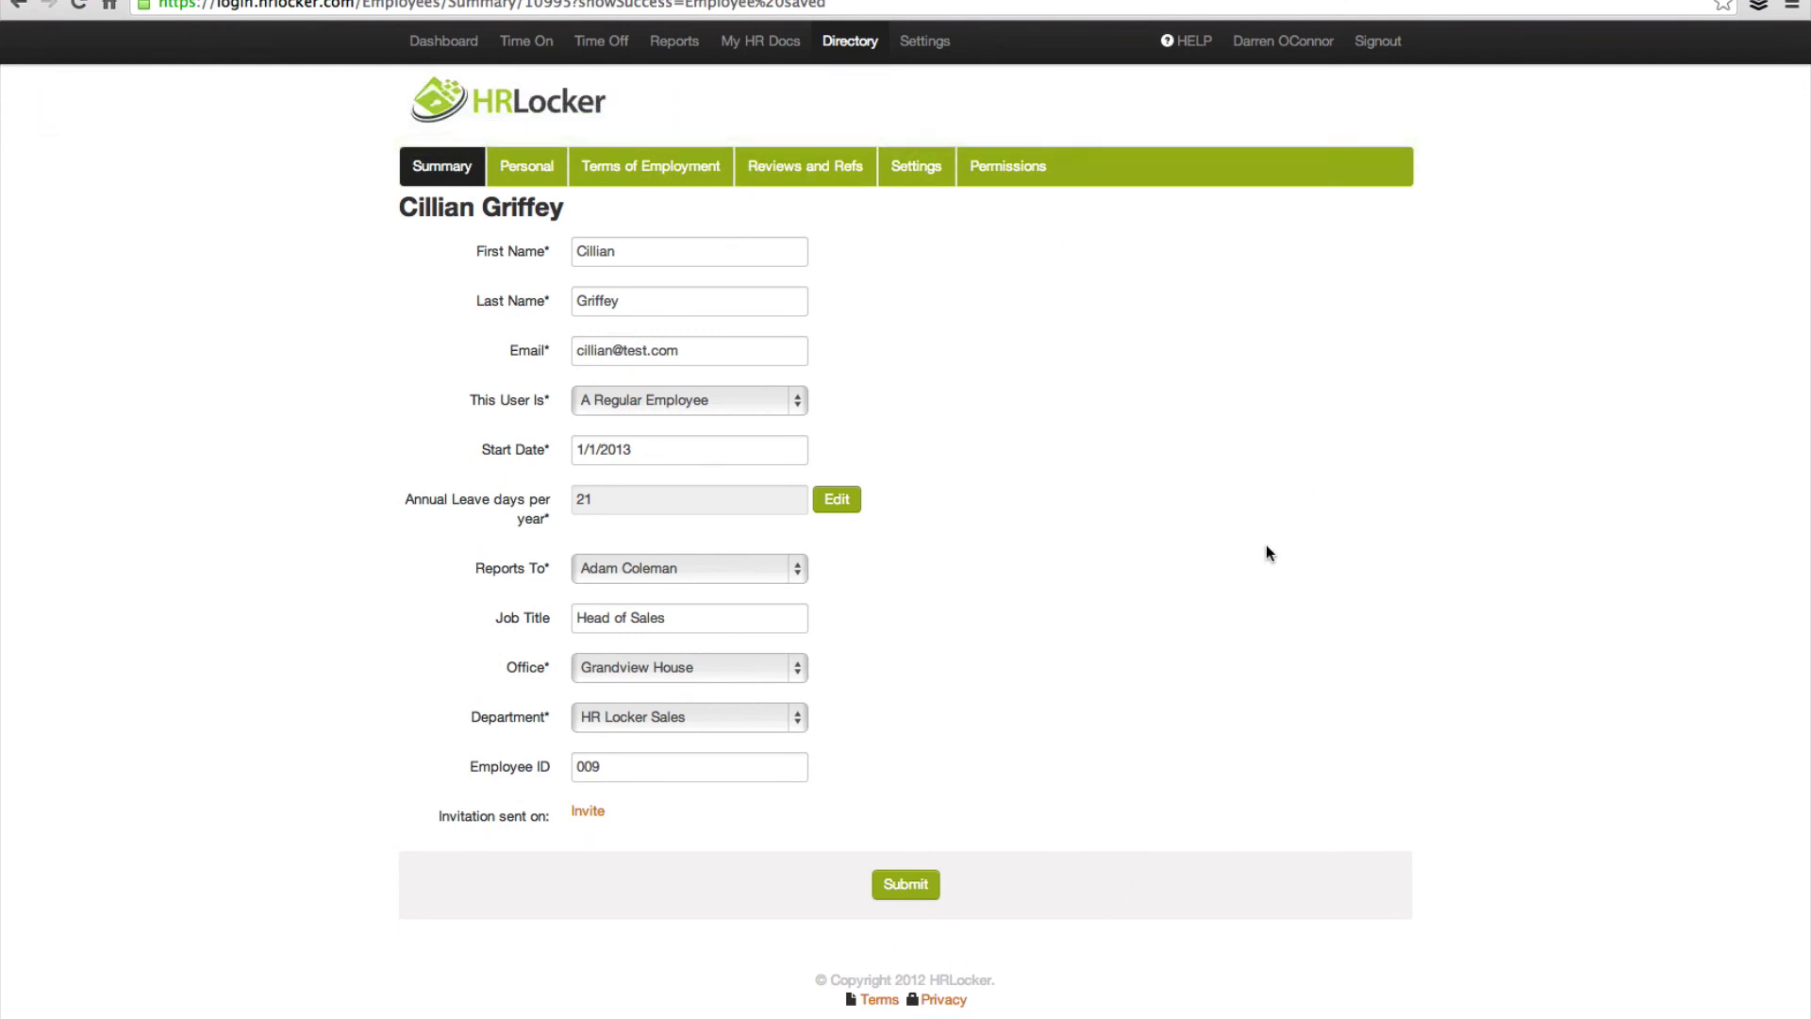
Step: Under Permissions, tick 'Prevent this user from seeing employees not in their office' and submit
{"action": "left_click", "coordinate": [524, 167]}
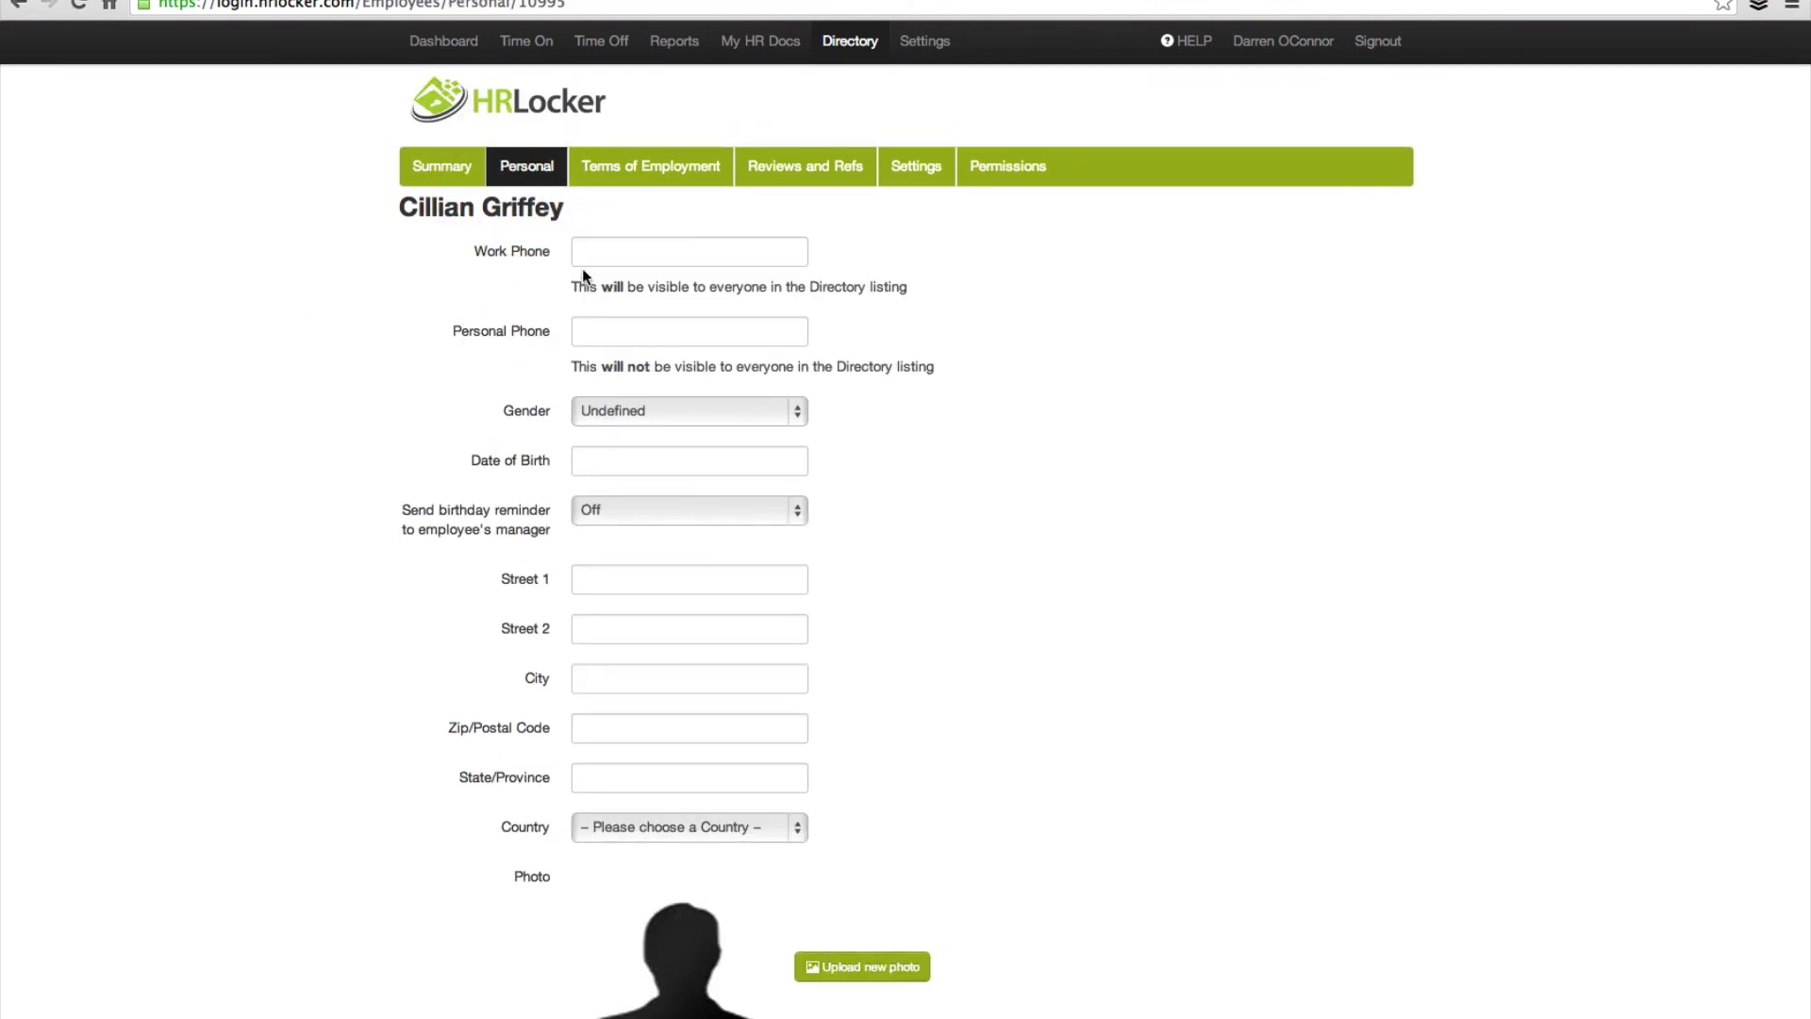
{"action": "left_click", "coordinate": [664, 170]}
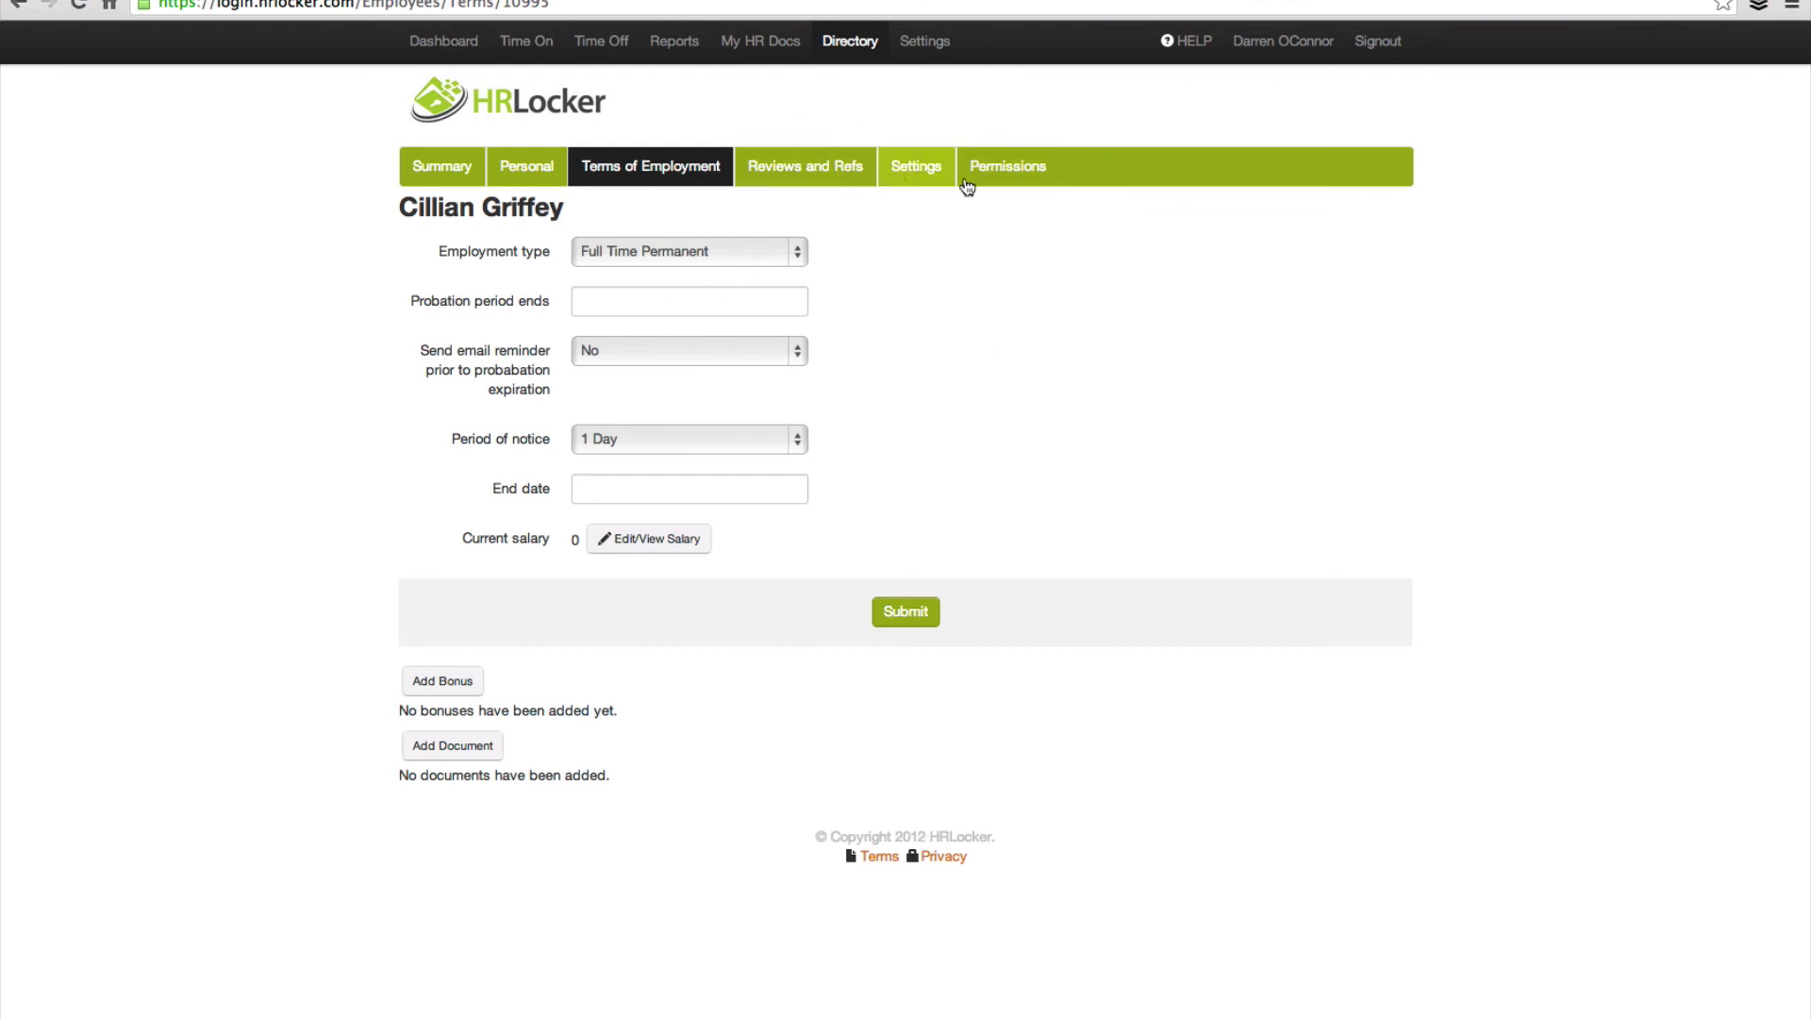
{"action": "left_click", "coordinate": [1004, 179]}
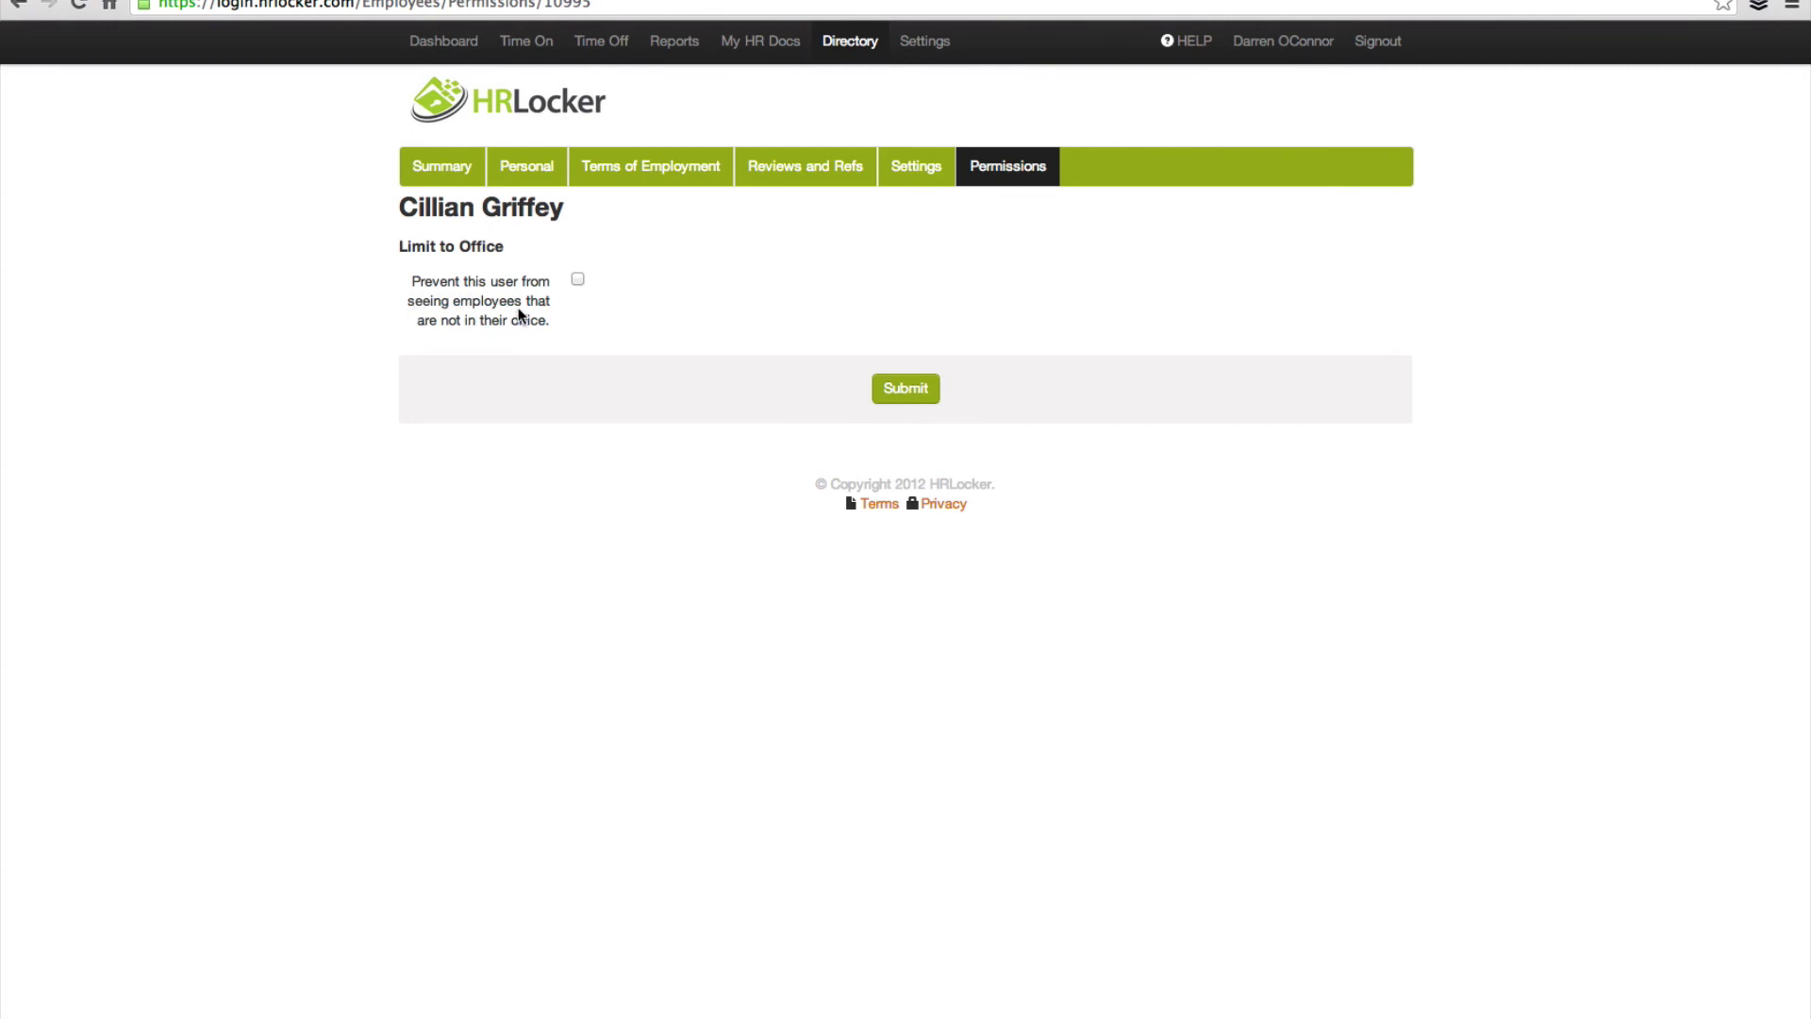
{"action": "left_click", "coordinate": [577, 281]}
{"action": "left_click", "coordinate": [921, 391]}
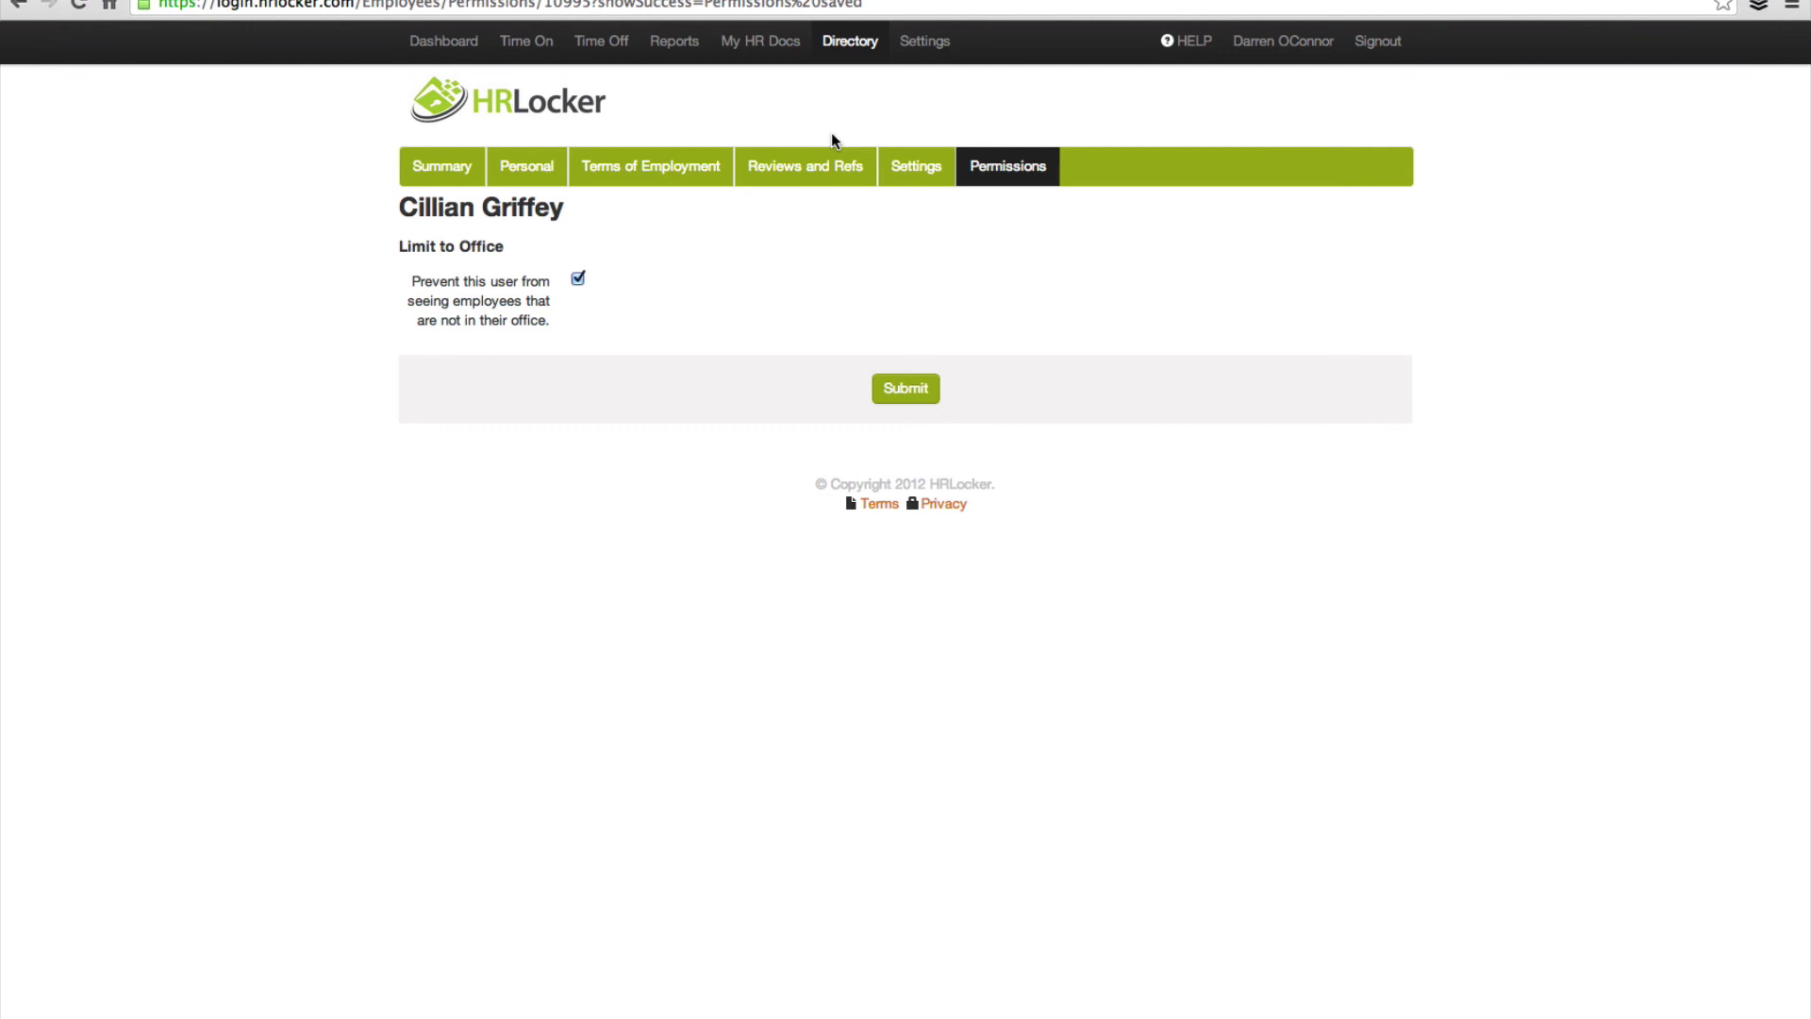
Step: Browse the manager's and new employee's weekly timesheets under Time On, then open the Awaiting tab
{"action": "left_click", "coordinate": [530, 52]}
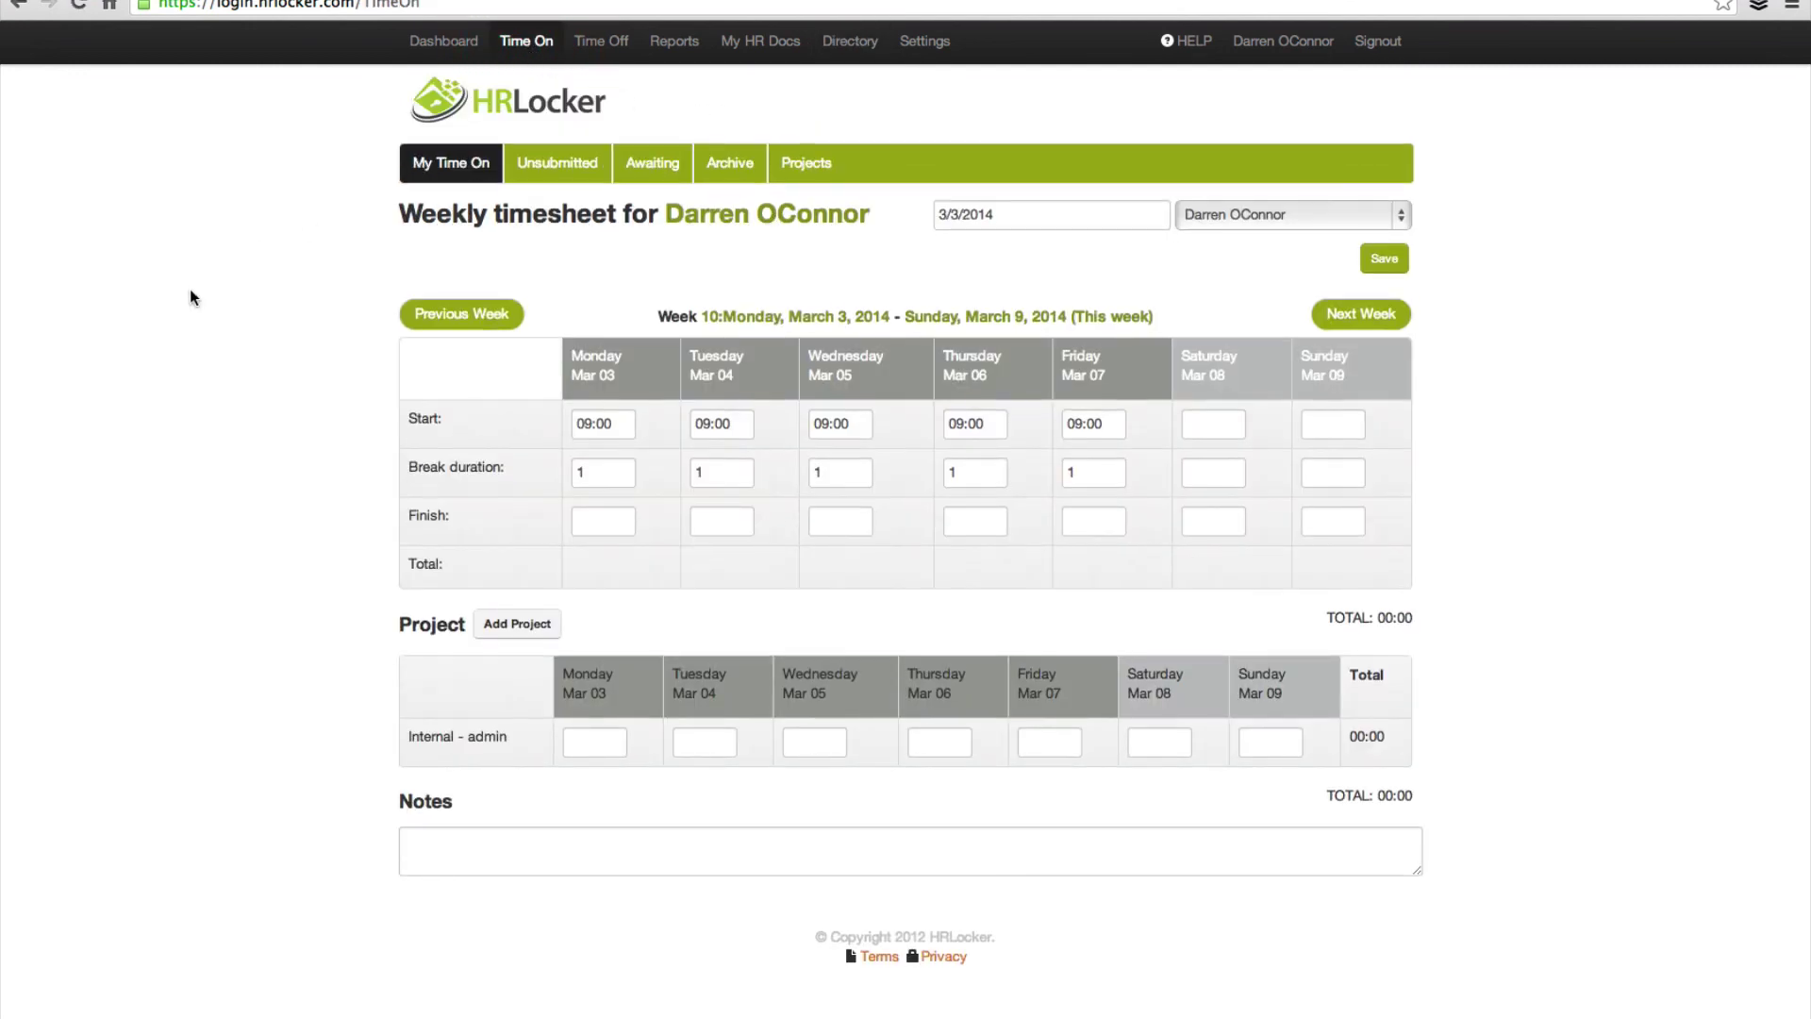
{"action": "left_click", "coordinate": [1395, 214]}
{"action": "left_click", "coordinate": [1244, 177]}
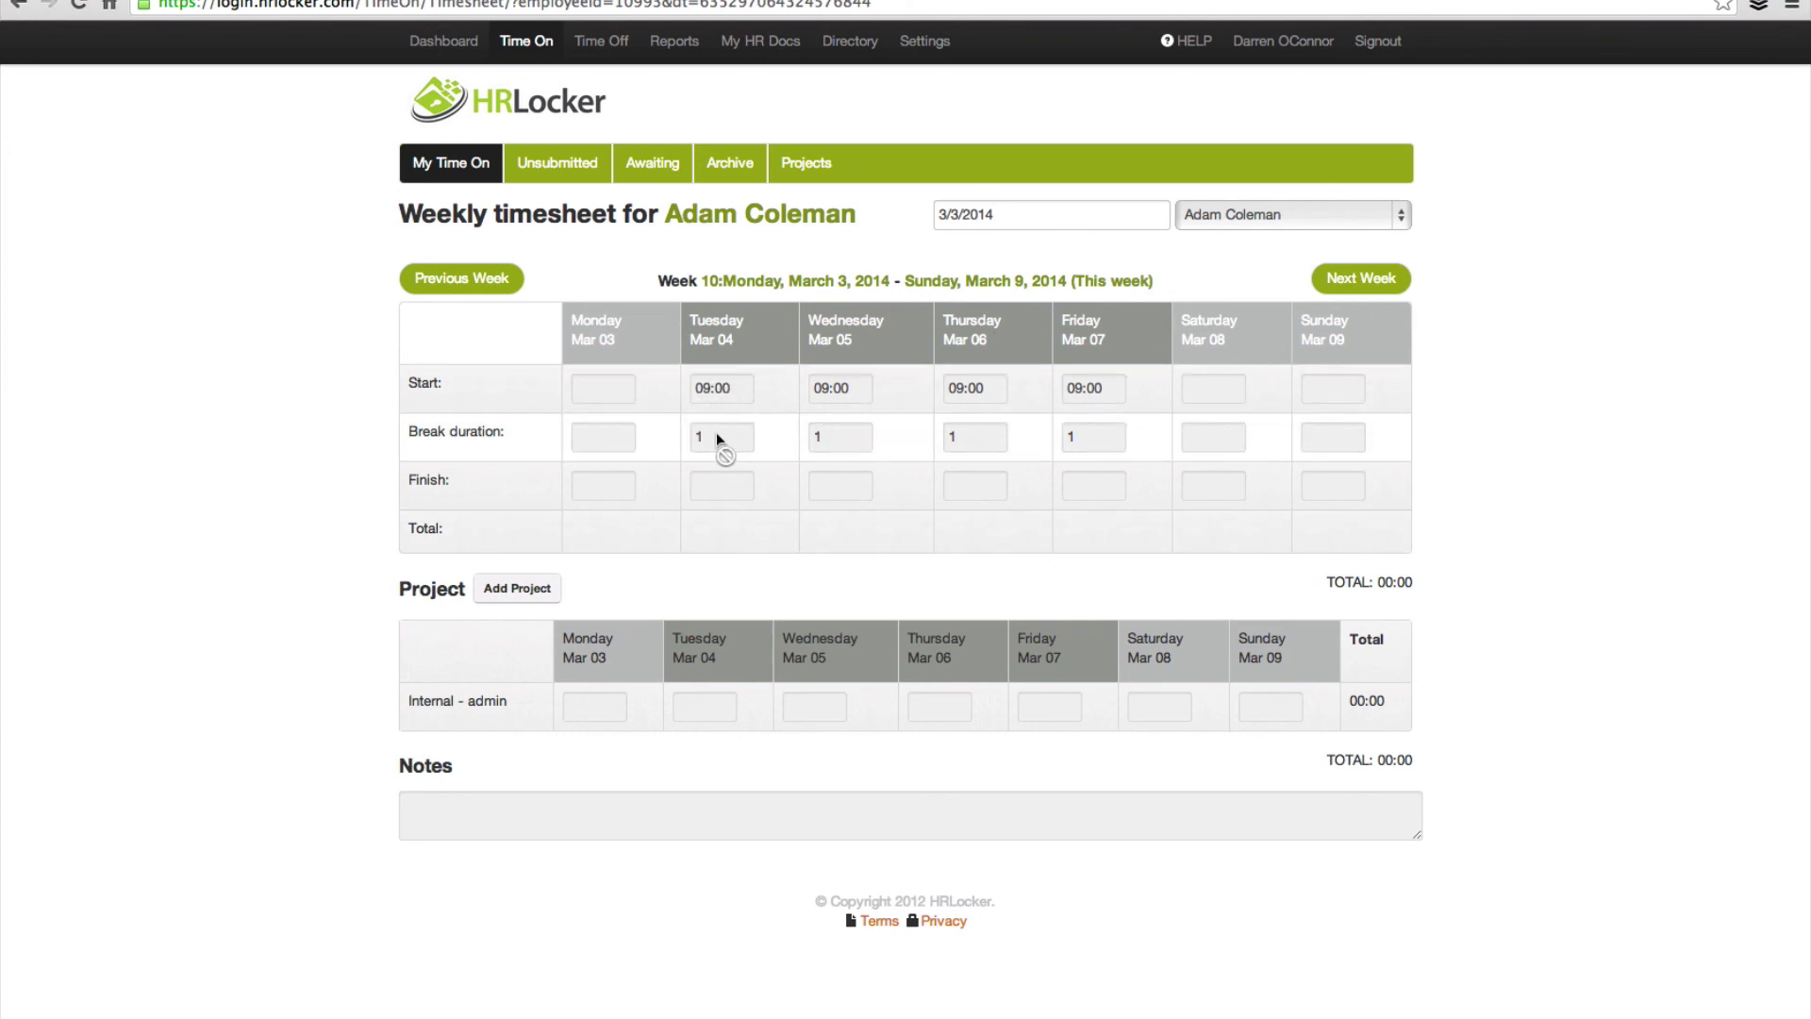
{"action": "left_click", "coordinate": [732, 494]}
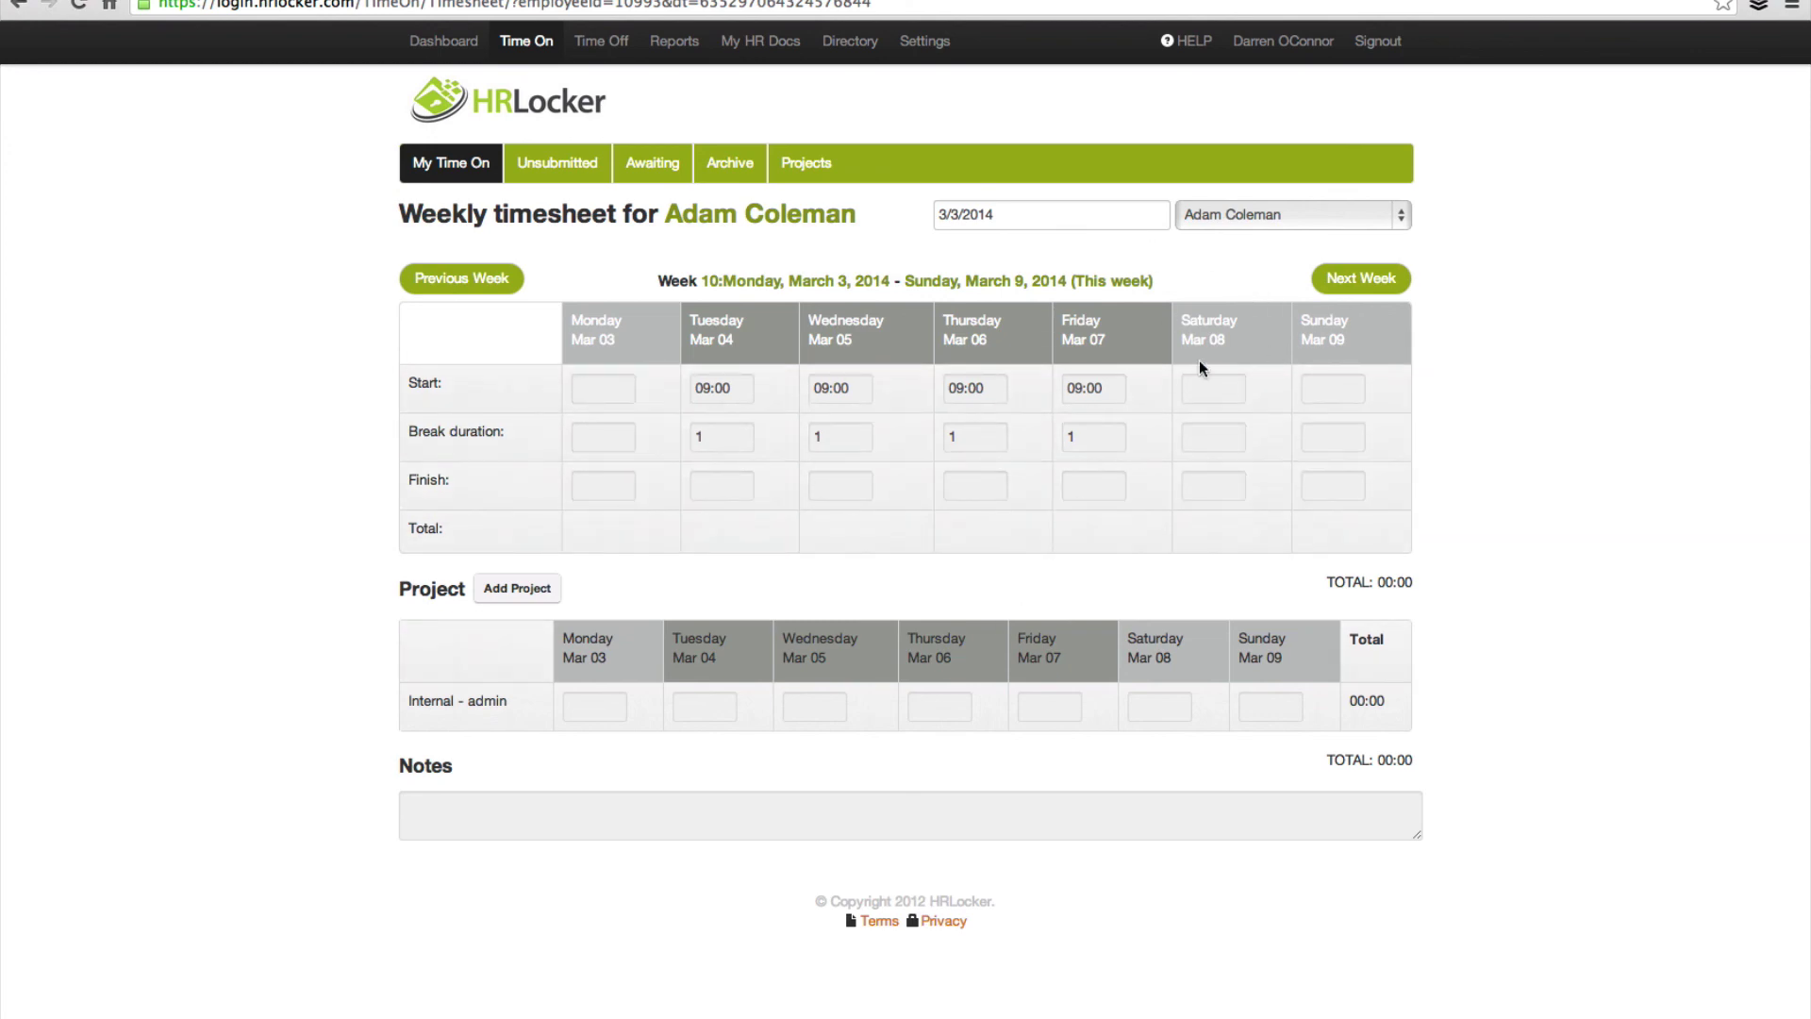
{"action": "left_click", "coordinate": [1402, 221]}
{"action": "left_click", "coordinate": [1220, 240]}
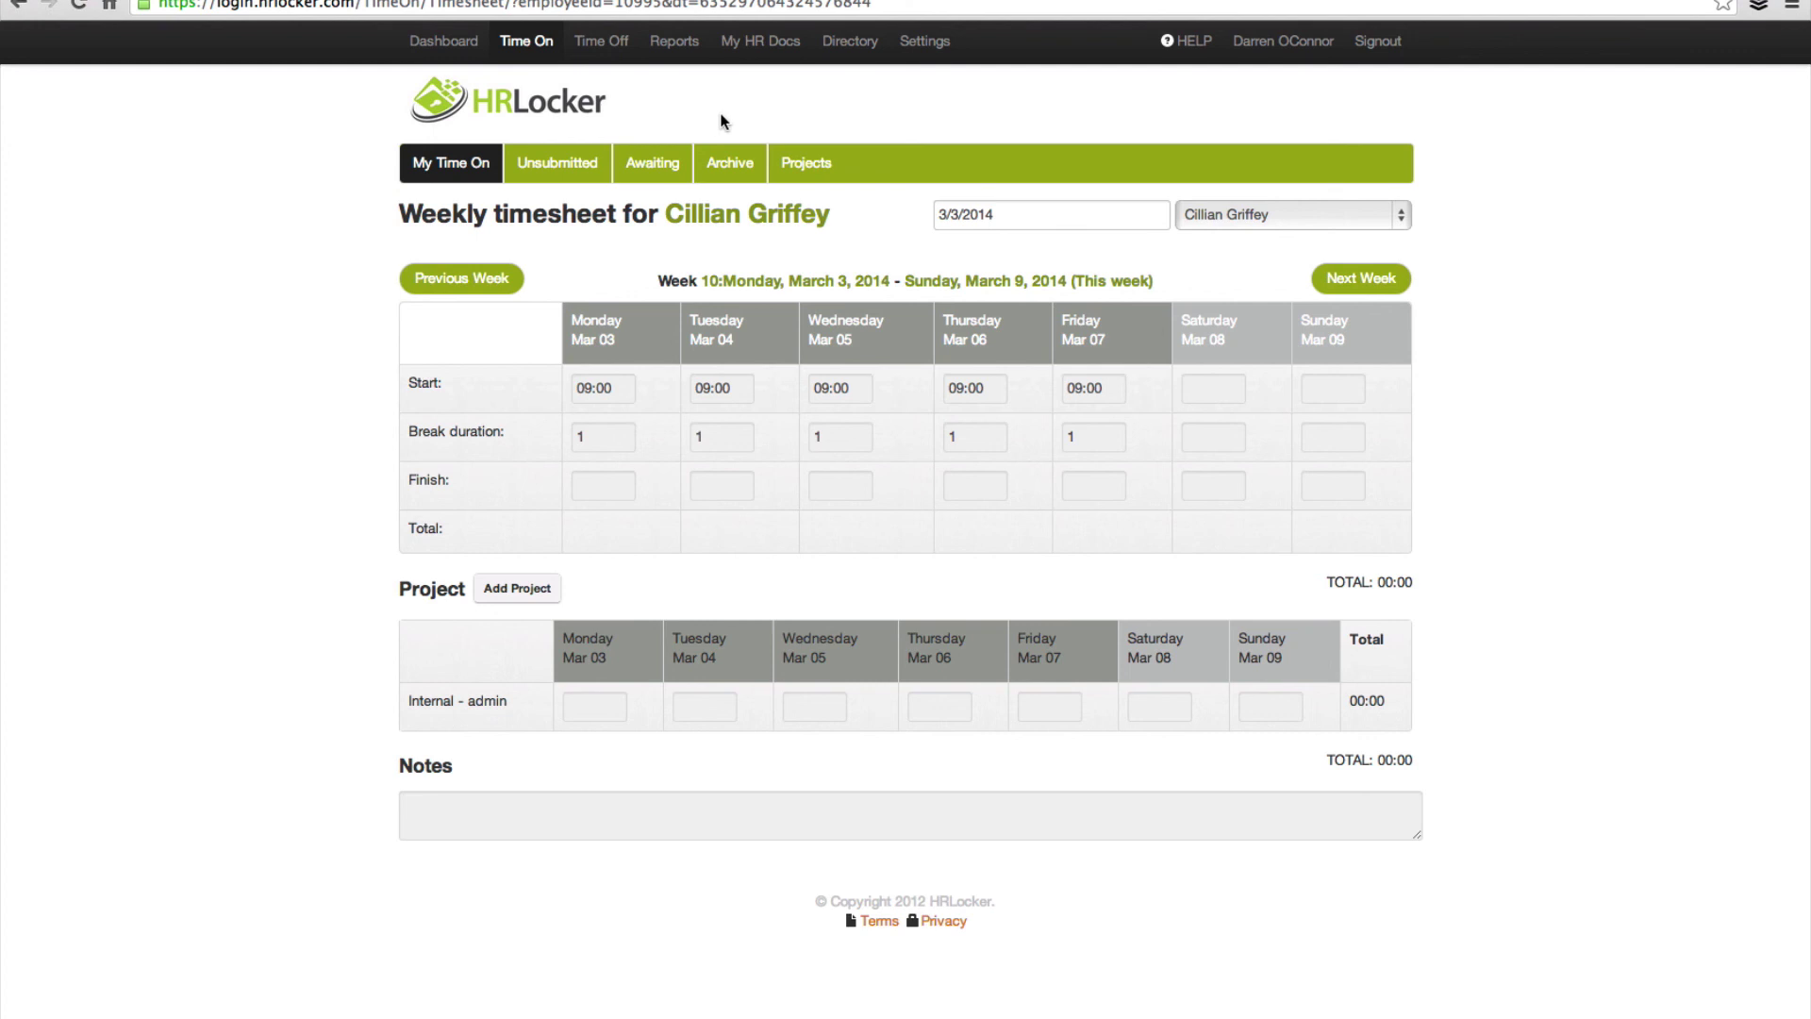
{"action": "left_click", "coordinate": [650, 167]}
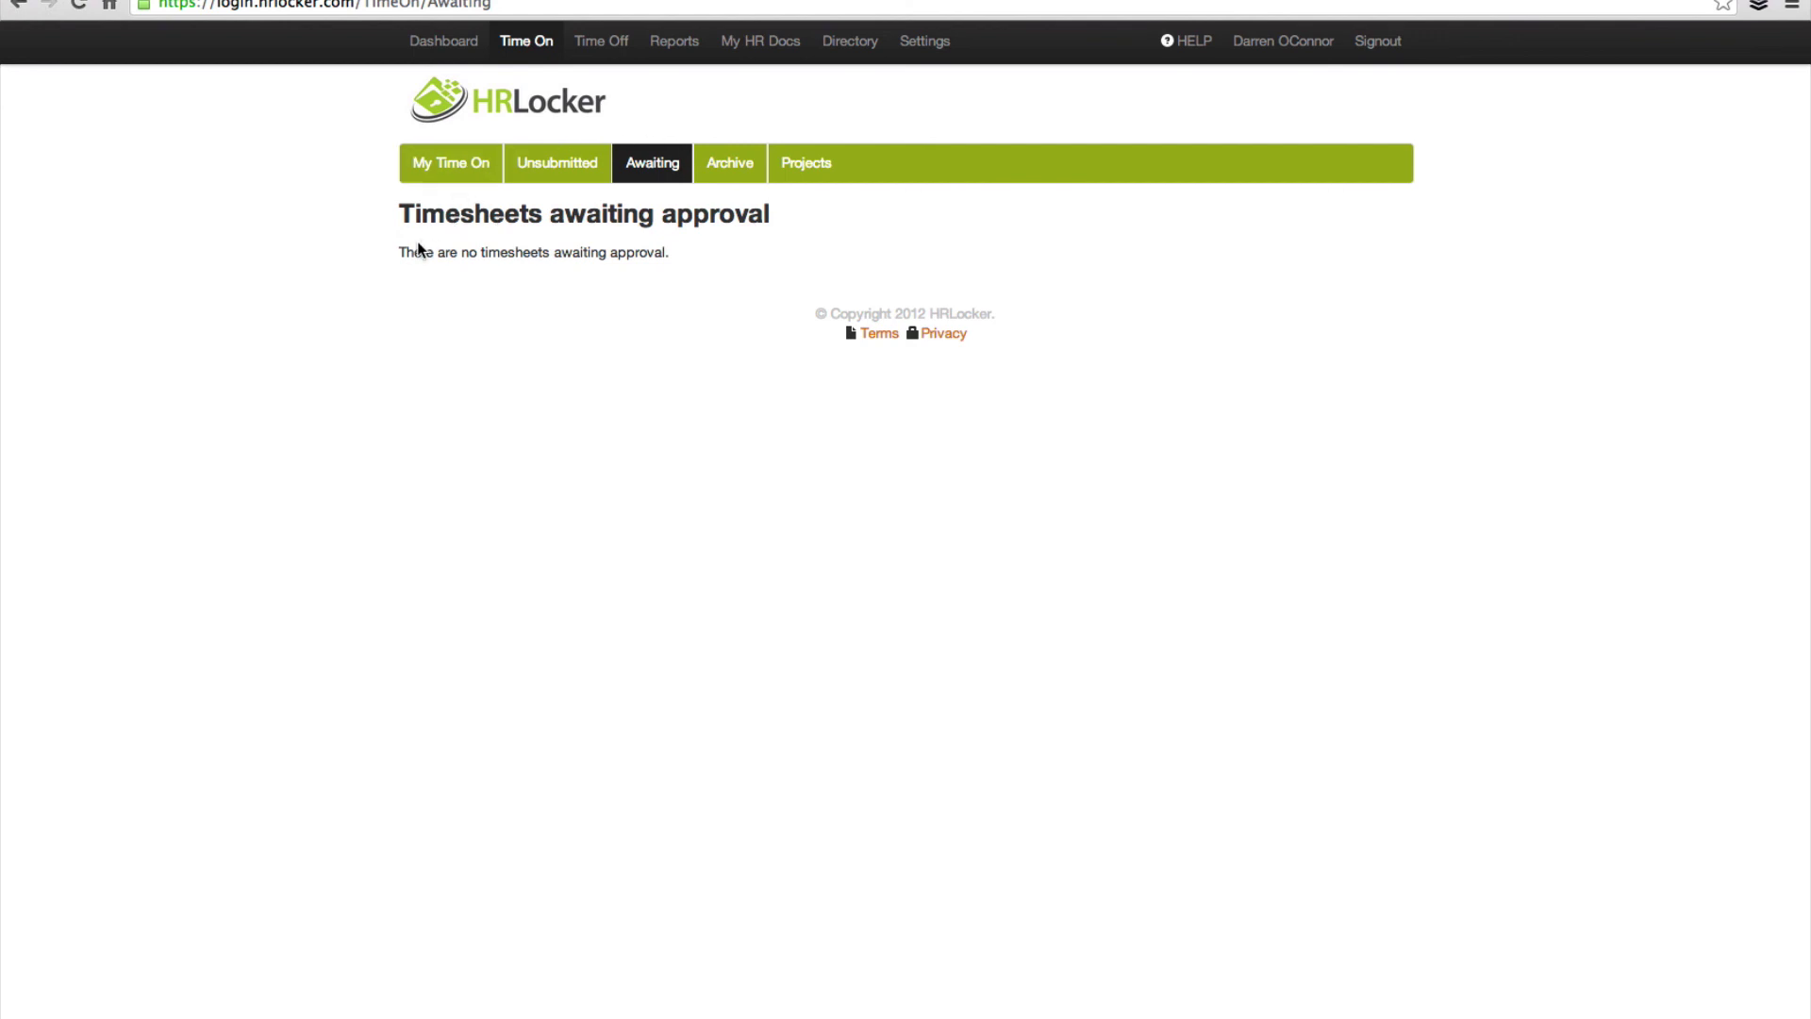